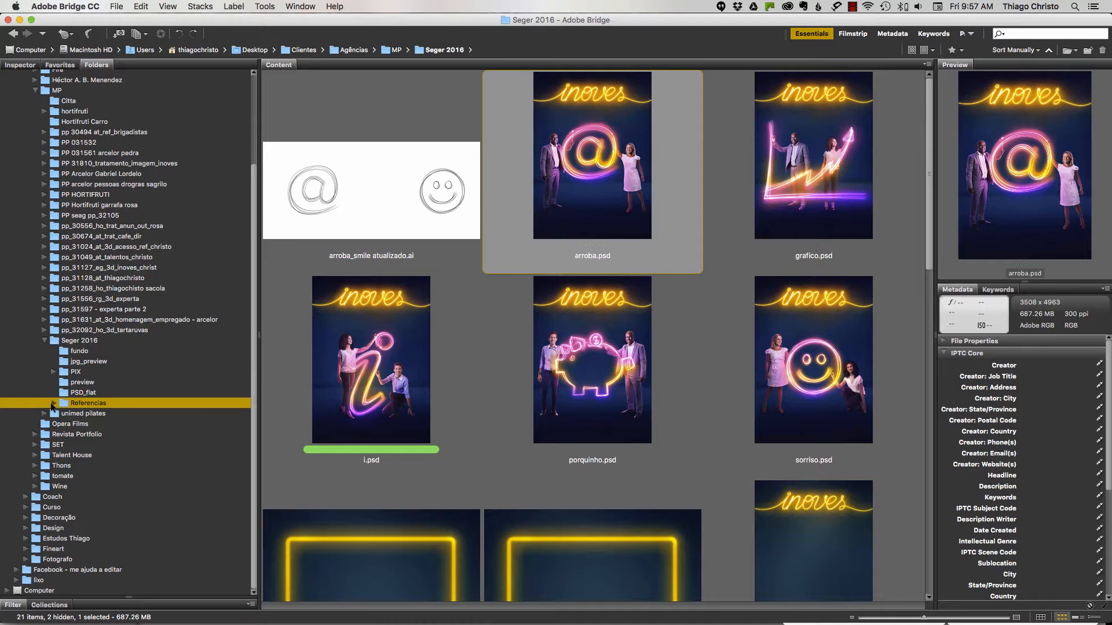
# Step: Browse the screen captures in the Referencias folder and view the white inoves lettering capture full screen
pyautogui.click(589, 134)
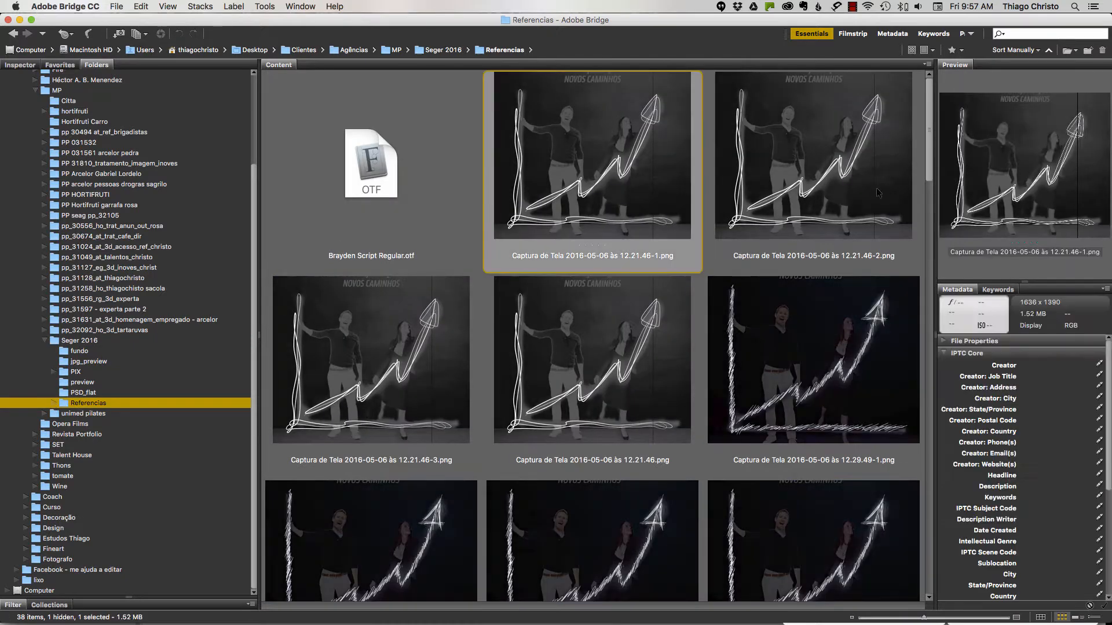
pyautogui.press('Down')
pyautogui.press('Down')
pyautogui.press('Down')
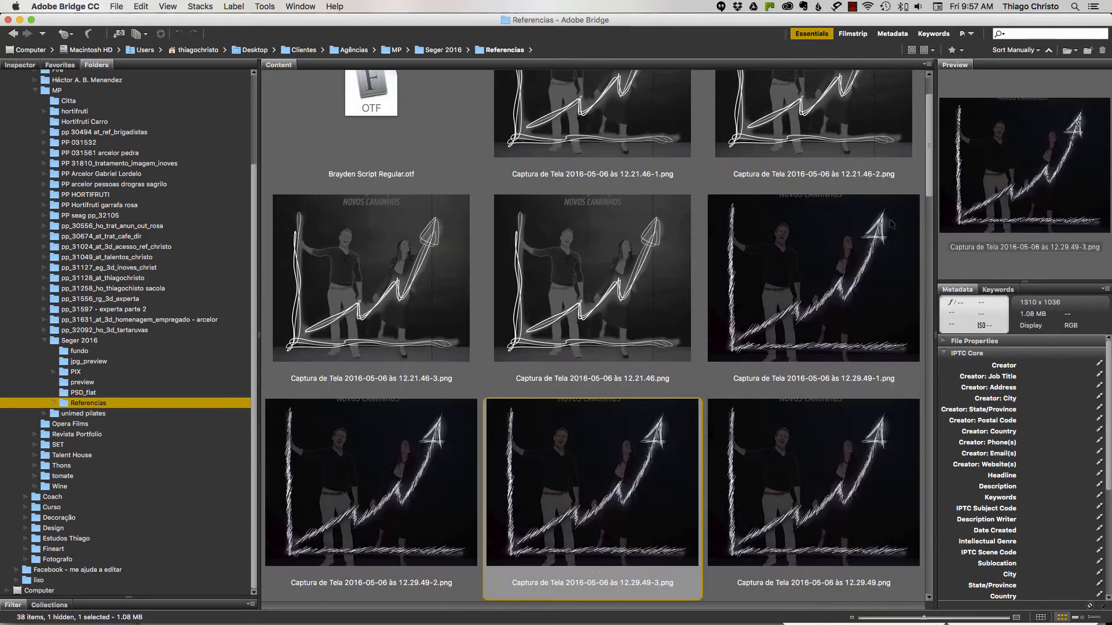
pyautogui.press('Down')
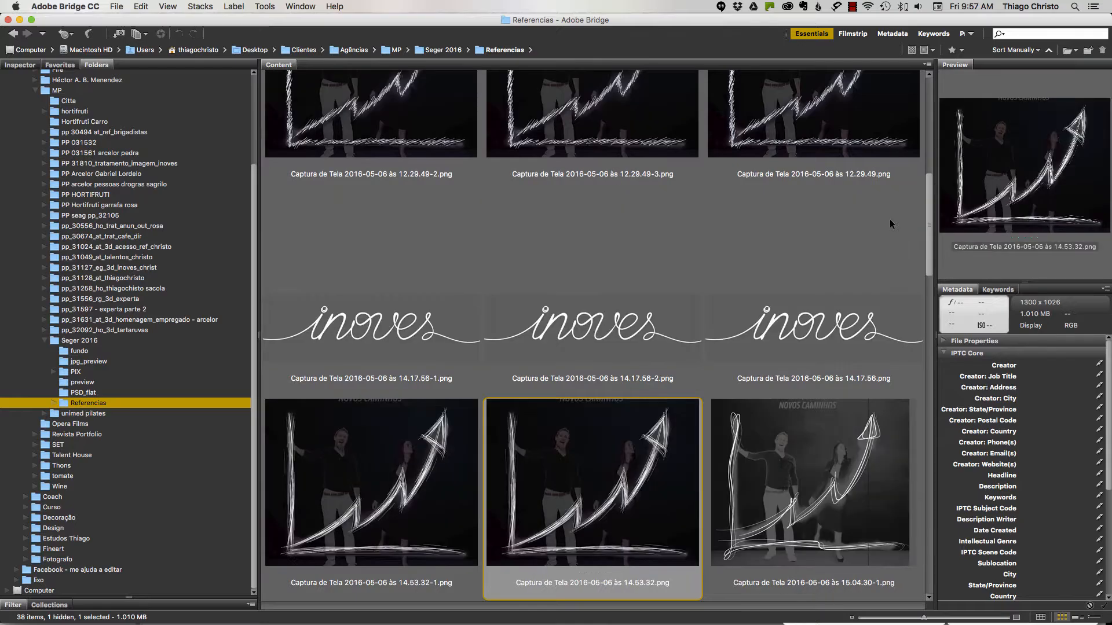
pyautogui.press('Up')
pyautogui.press('space')
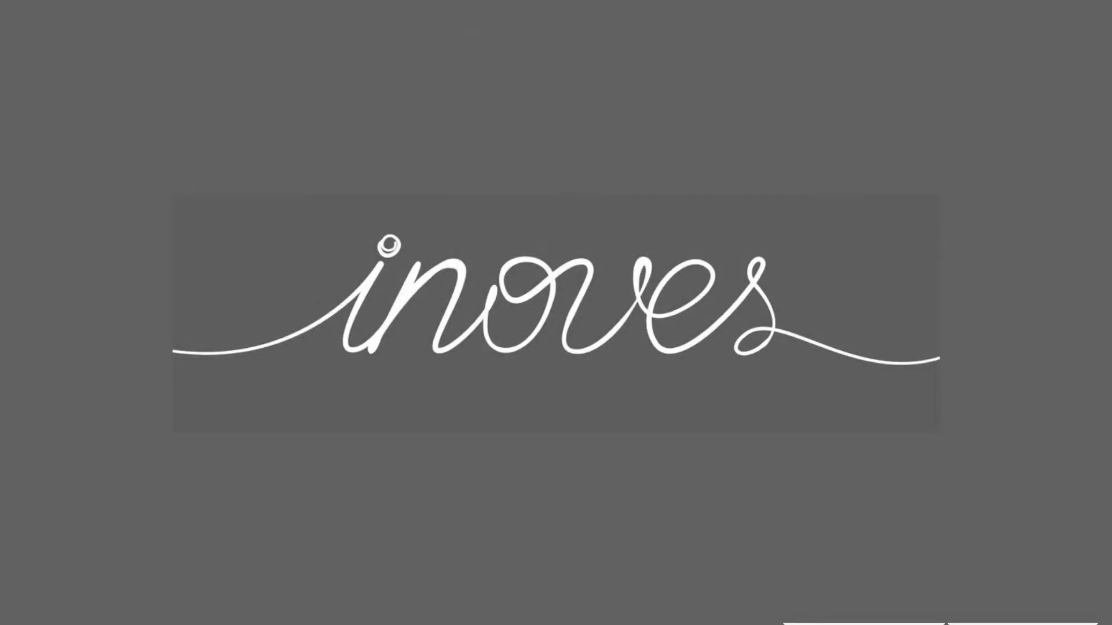
pyautogui.press('space')
# Step: Compare the rising-arrow chart sketch captures full screen, from the 12.29.49 version through the 14.53.32 and 15.33.46 versions
pyautogui.press('Up')
pyautogui.press('space')
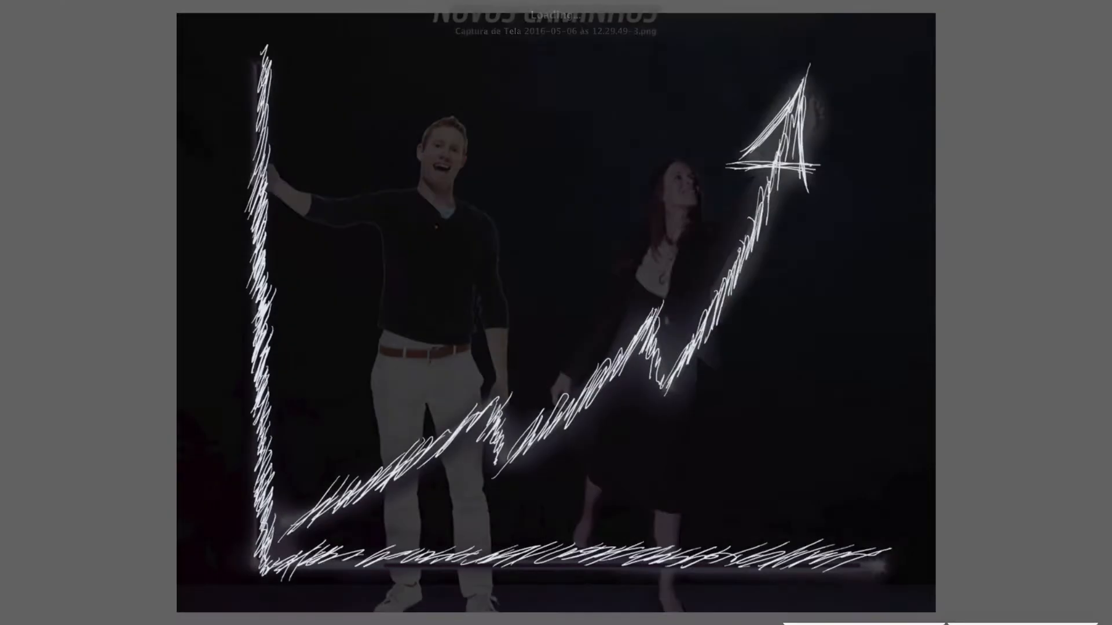
pyautogui.press('space')
pyautogui.press('Down')
pyautogui.press('space')
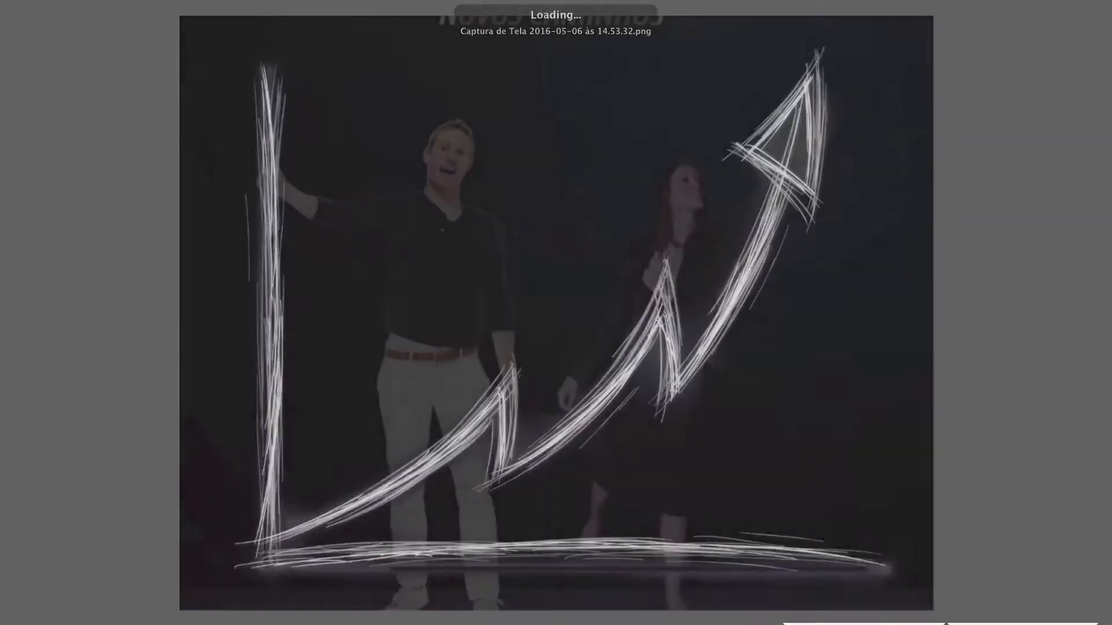
pyautogui.press('space')
pyautogui.press('Down')
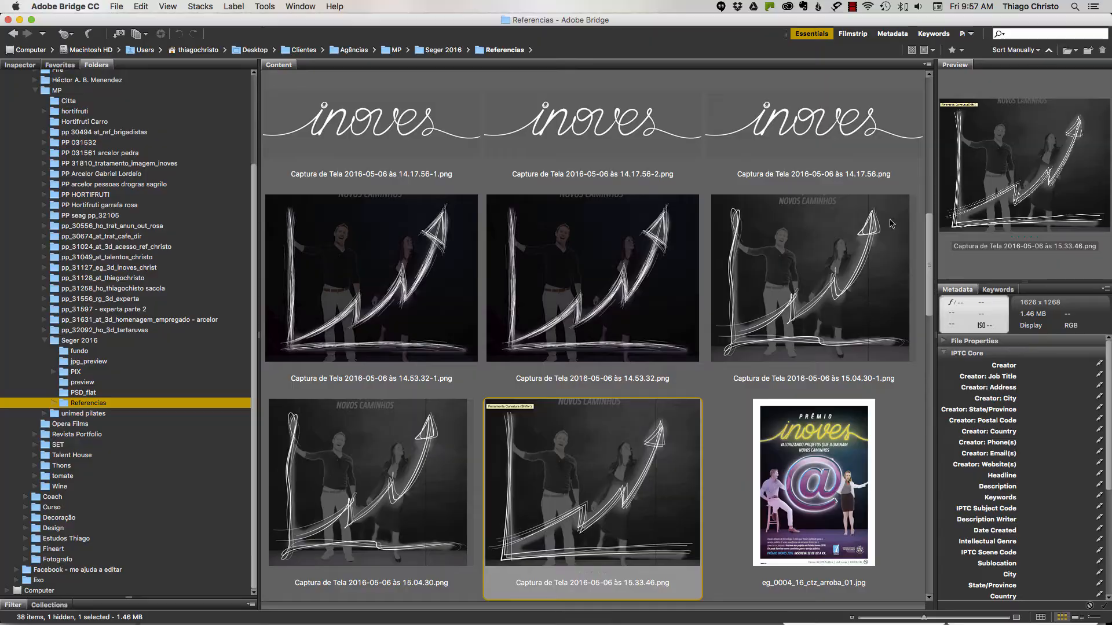
pyautogui.press('space')
pyautogui.press('space')
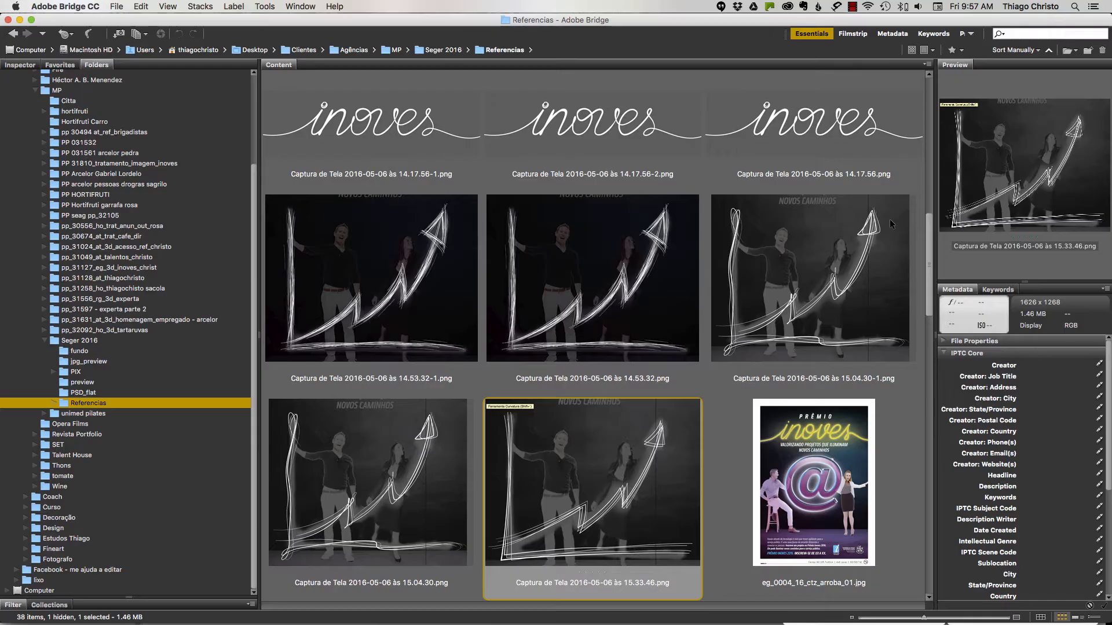
# Step: Review the Prêmio Inoves poster layouts full screen, starting with eg_0004_16_ctz_arroba_01.jpg and continuing to the smile version
pyautogui.press('Right')
pyautogui.press('space')
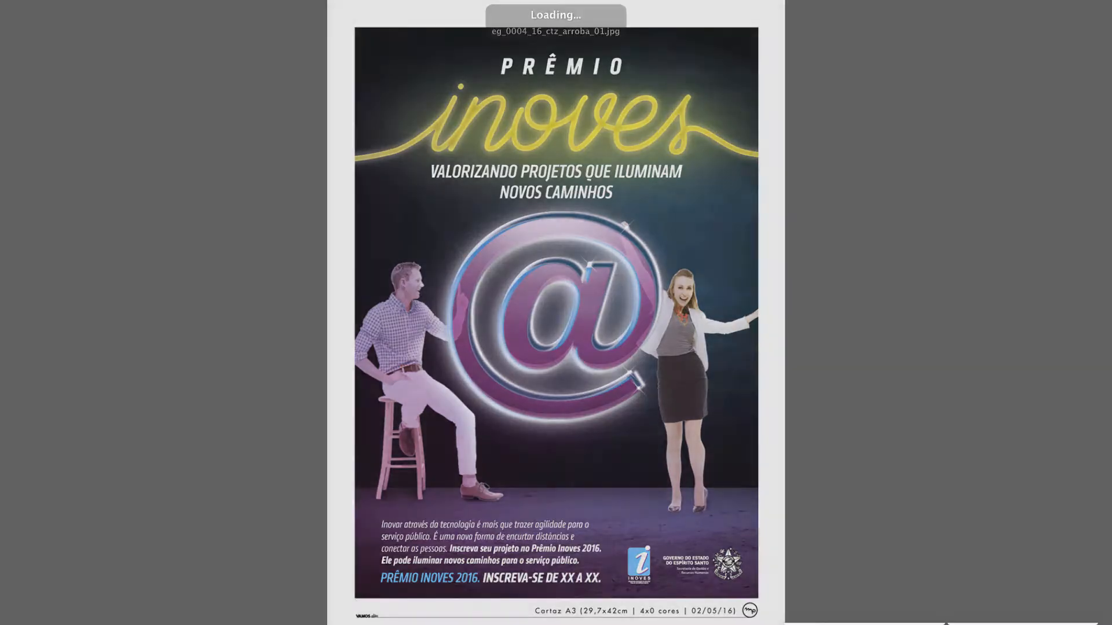
pyautogui.press('Right')
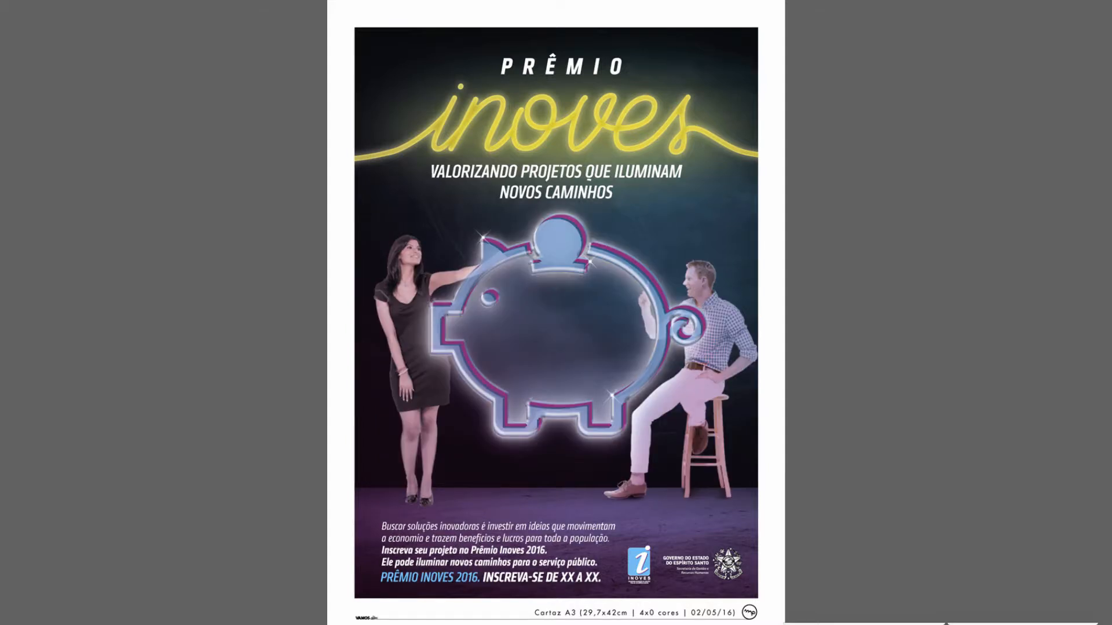
pyautogui.press('Right')
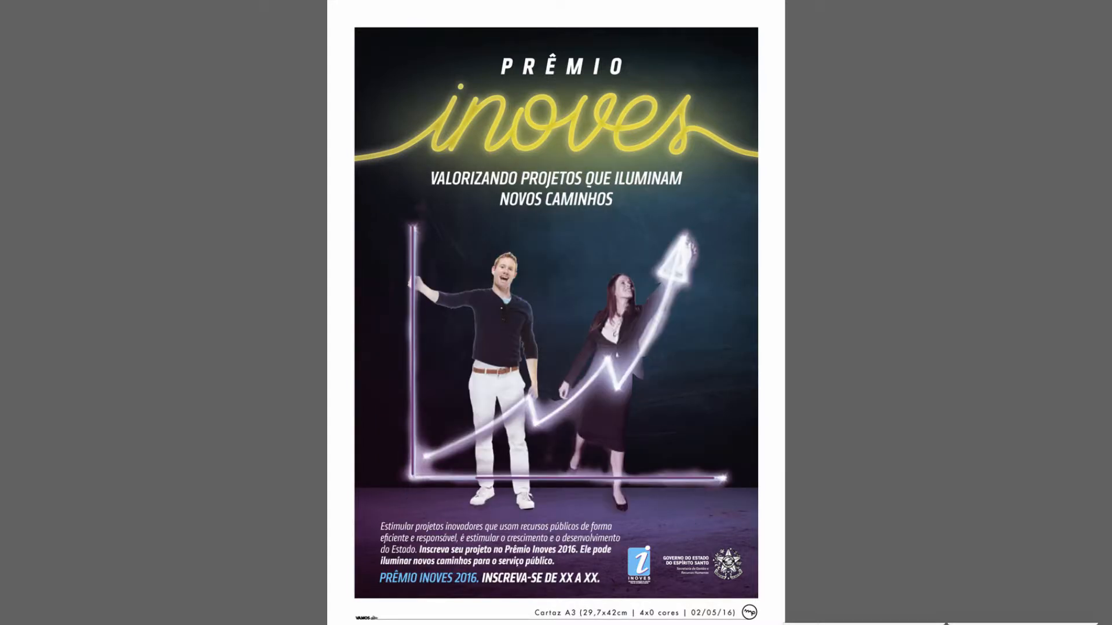
pyautogui.press('Right')
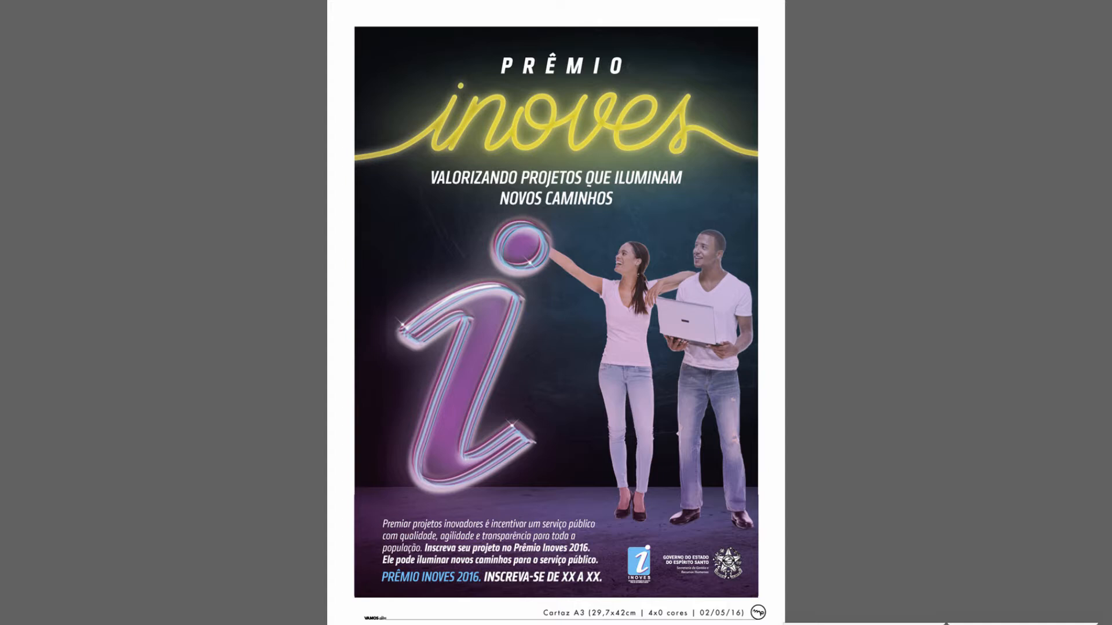
pyautogui.press('Left')
pyautogui.press('Left')
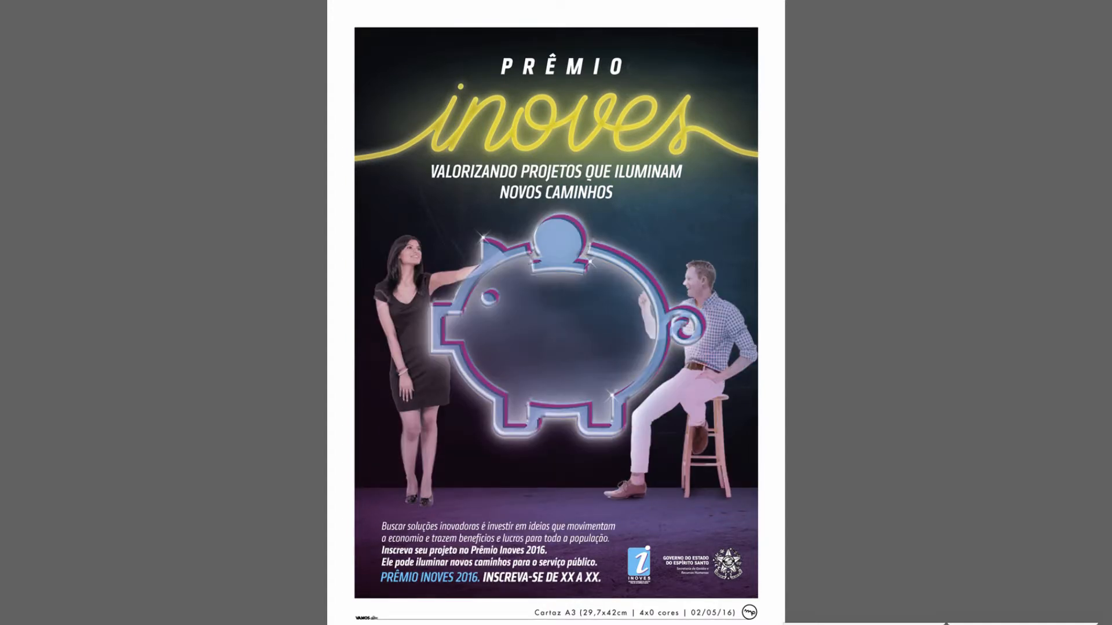
pyautogui.press('Right')
pyautogui.press('Right')
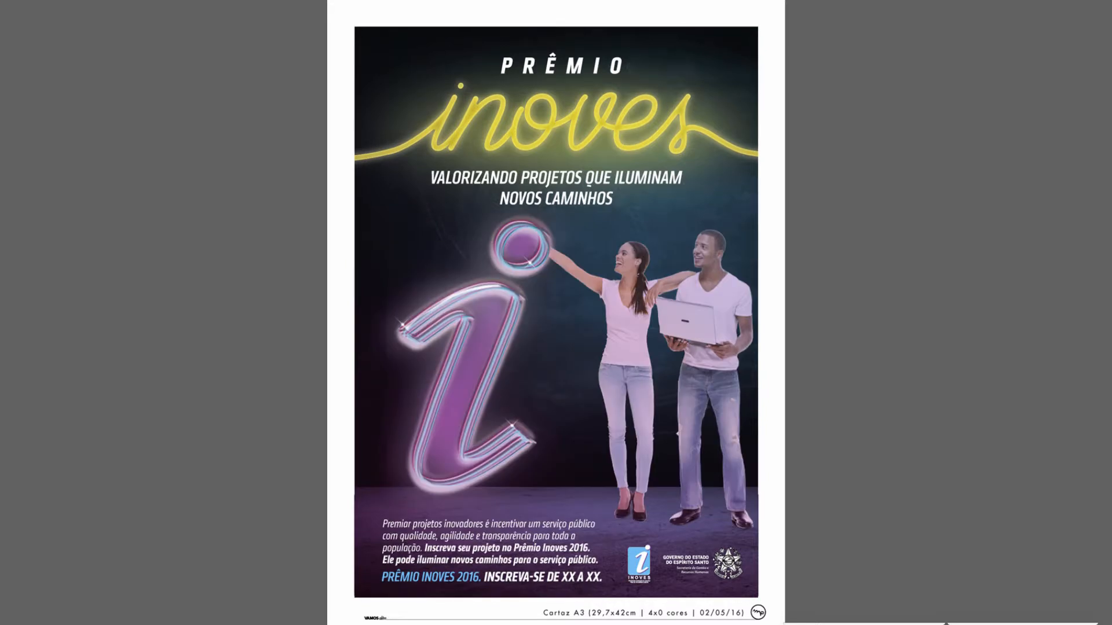
pyautogui.press('Right')
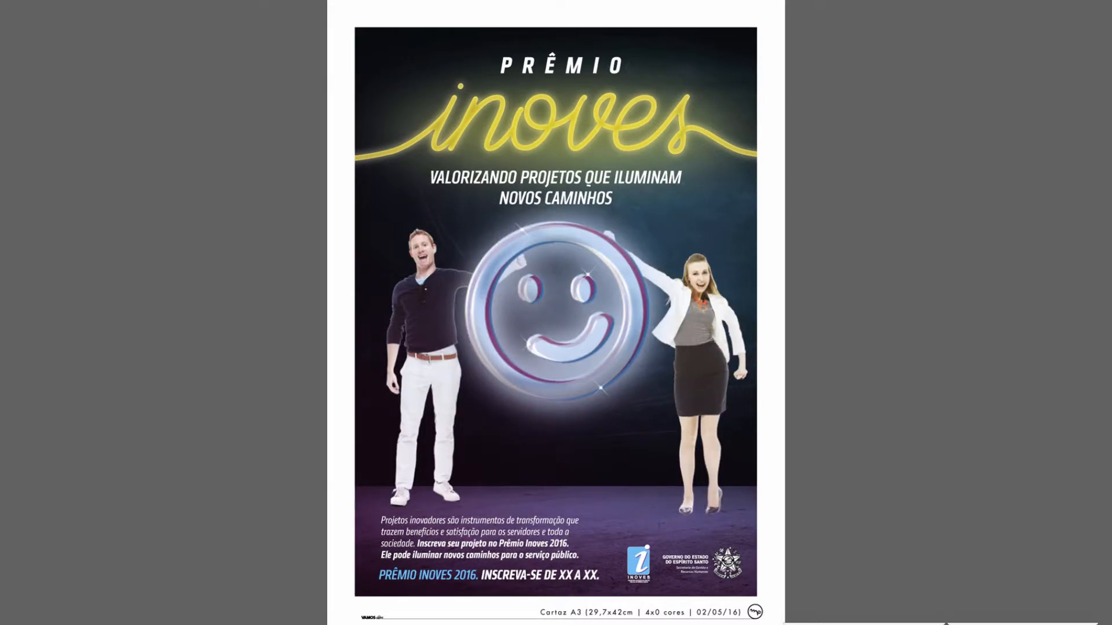
pyautogui.press('space')
# Step: Look through the hand-drawn pen sketches and view FullSizeRender-2.jpg of the at sign full screen
pyautogui.press('Down')
pyautogui.press('Up')
pyautogui.press('Right')
pyautogui.press('Down')
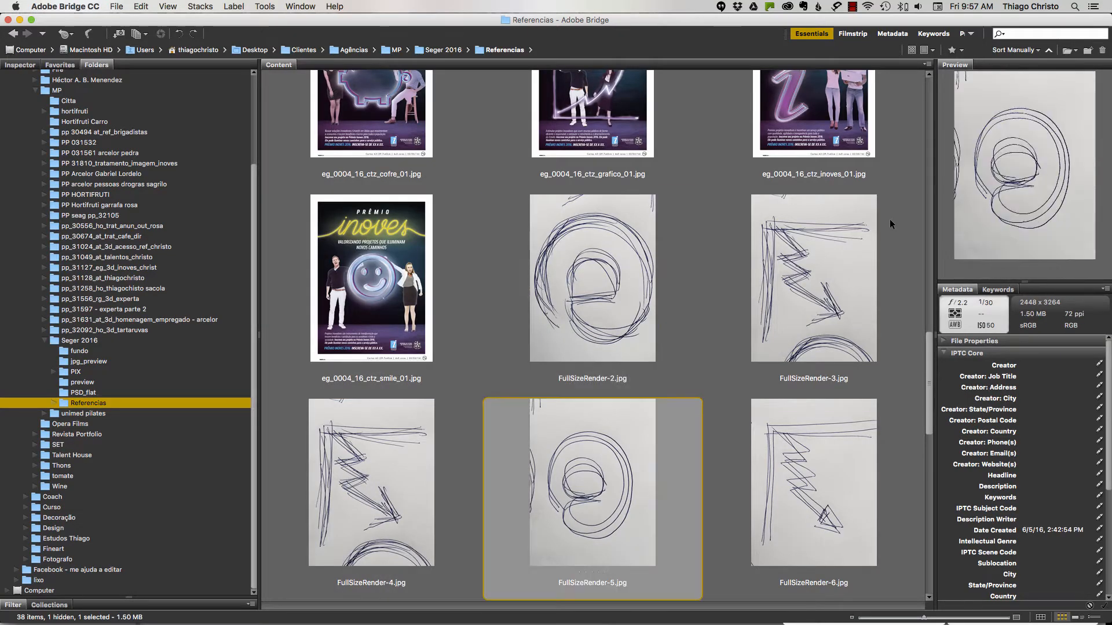
pyautogui.press('Down')
pyautogui.press('Up')
pyautogui.press('Up')
pyautogui.press('space')
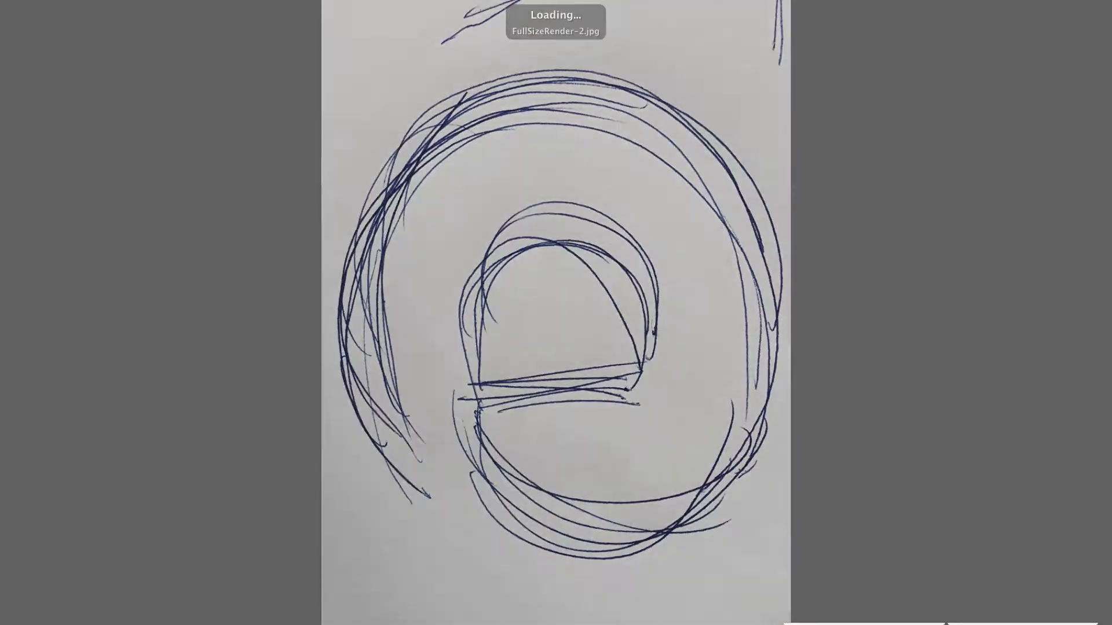
pyautogui.press('Right')
pyautogui.press('space')
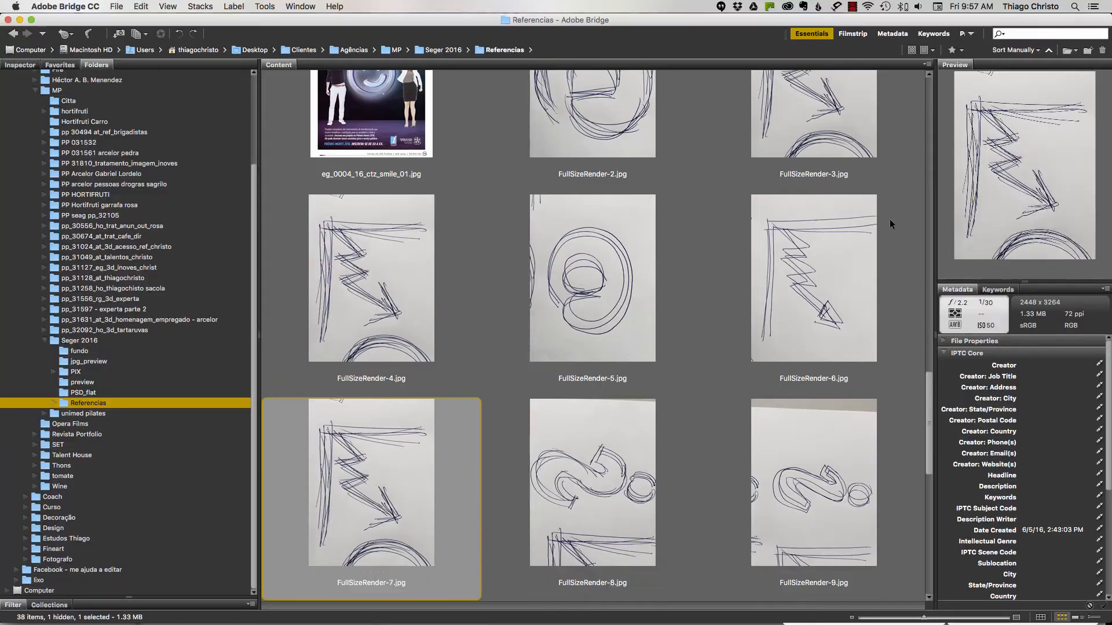
# Step: Examine the light-painting reference images full screen, from the coffee cup image001.jpg to the neon guitar unnamed-3.jpg
pyautogui.press('Down')
pyautogui.press('Down')
pyautogui.press('Up')
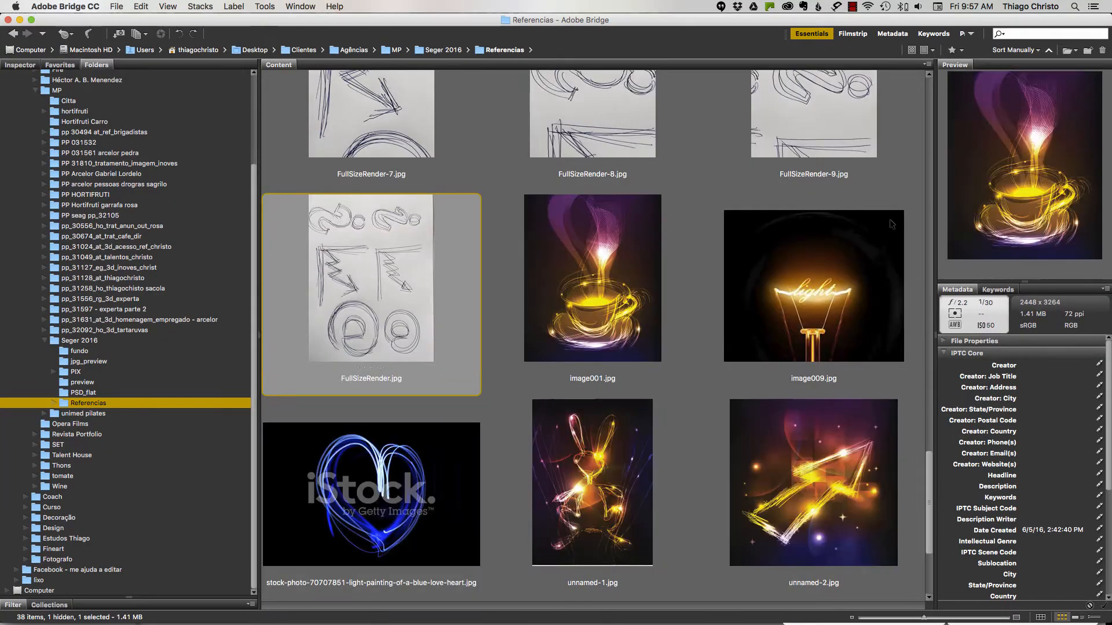
pyautogui.press('Right')
pyautogui.press('space')
pyautogui.press('Right')
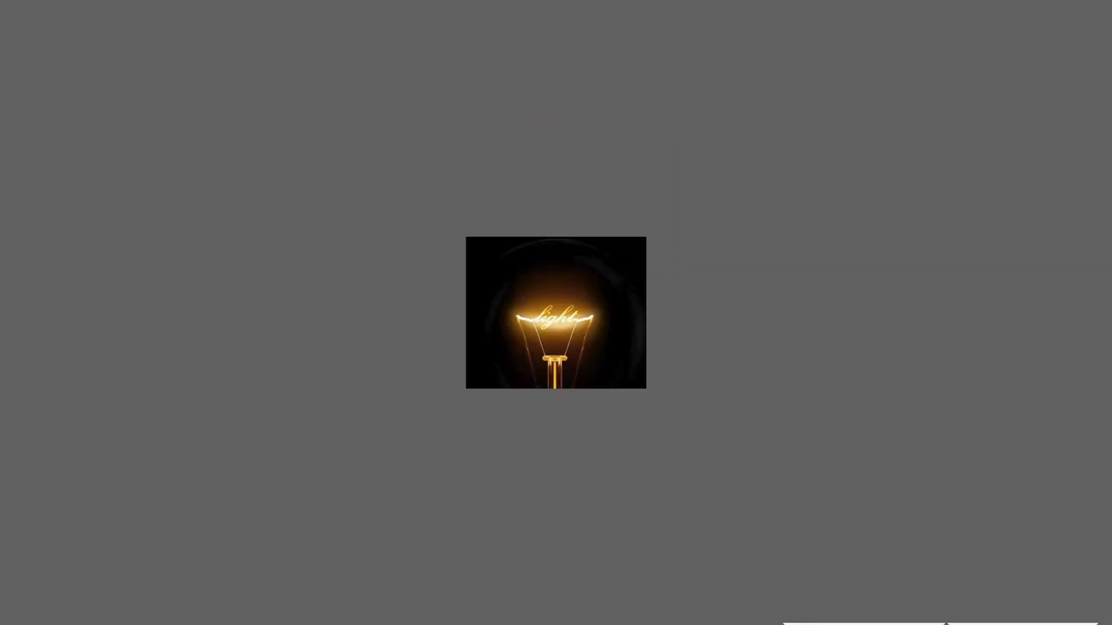
pyautogui.press('Right')
pyautogui.press('Right')
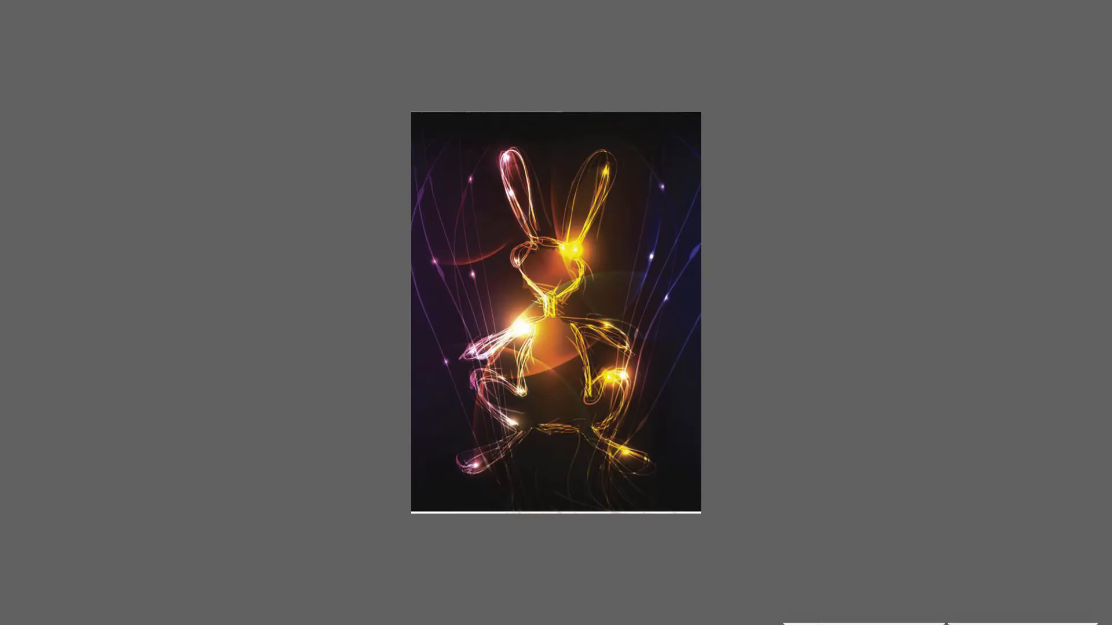
pyautogui.press('Right')
pyautogui.press('Right')
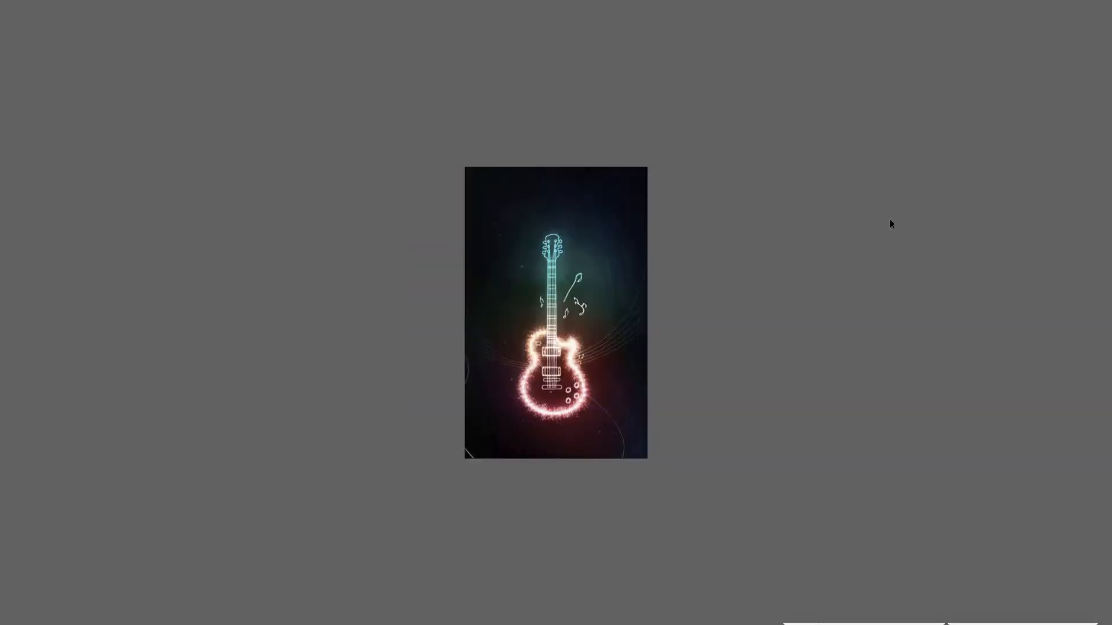
pyautogui.press('space')
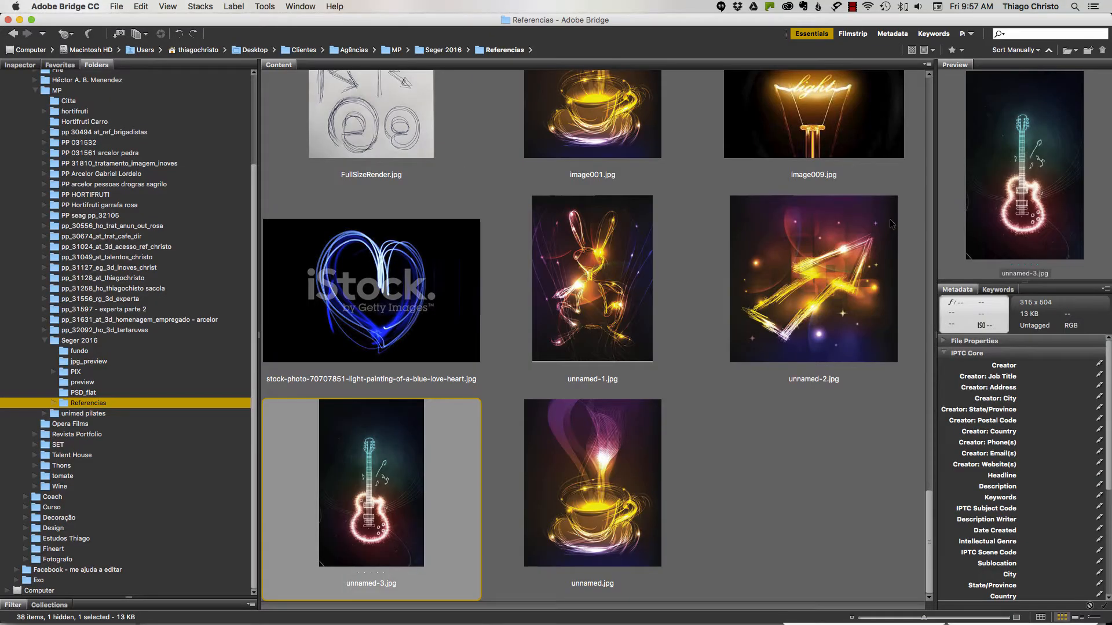
# Step: Open the obs subfolder of the PIX folder and select the photo _MG_3639.JPG
pyautogui.click(74, 373)
pyautogui.click(55, 372)
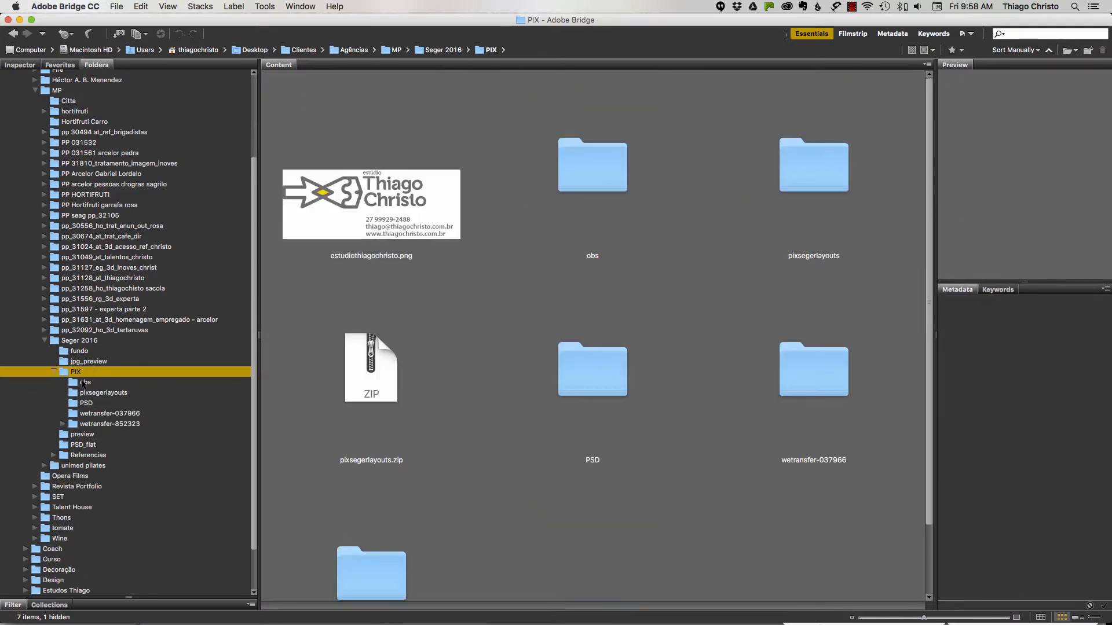
pyautogui.click(84, 382)
pyautogui.click(398, 189)
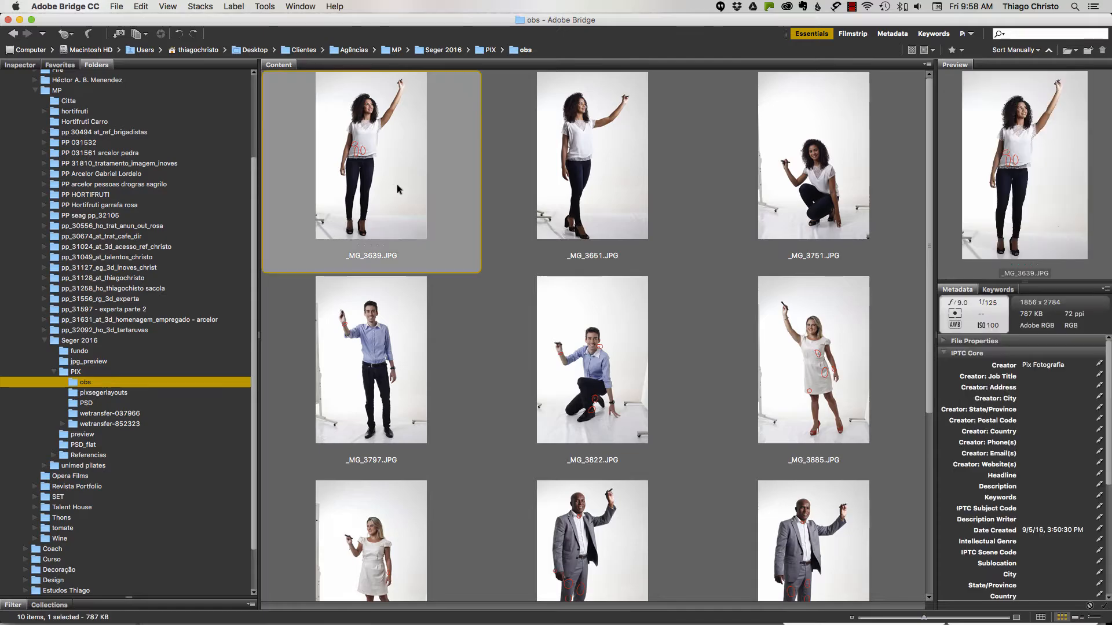
# Step: Examine the red retouching marks on the woman's white blouse in _MG_3639.JPG up close, and view her other poses full screen
pyautogui.press('space')
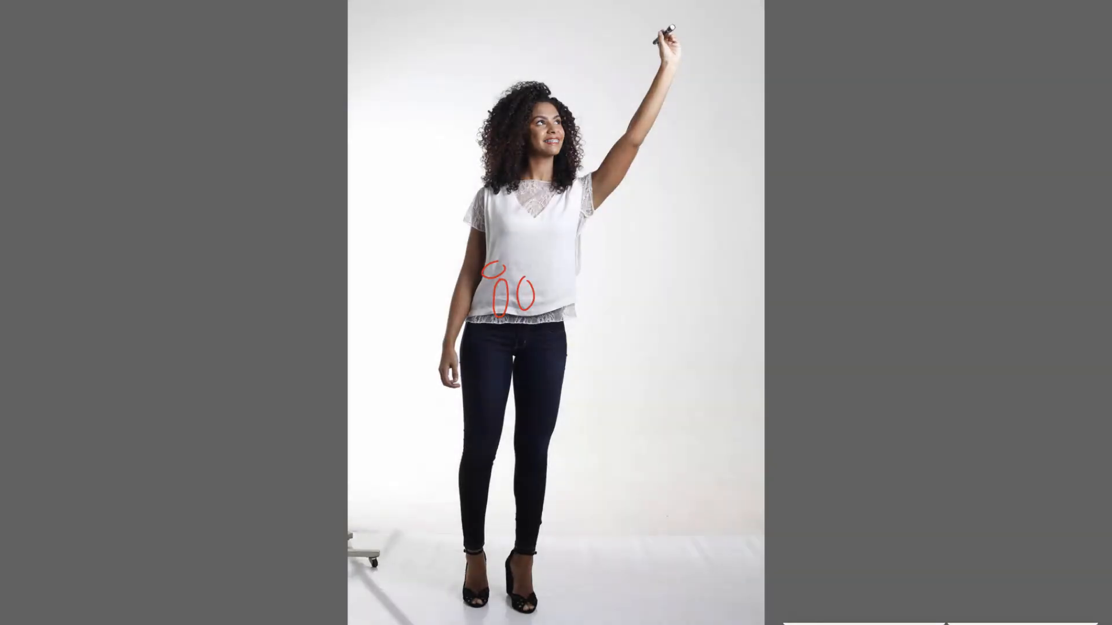
pyautogui.press('Right')
pyautogui.press('Right')
pyautogui.scroll(2, 507, 260)
pyautogui.scroll(-1, 511, 291)
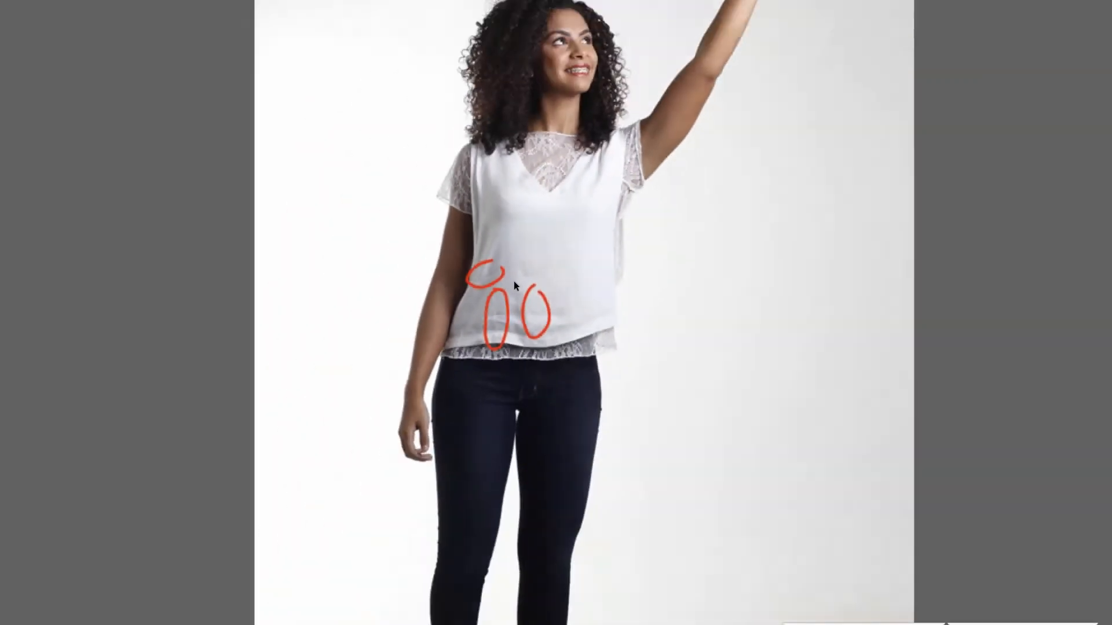
pyautogui.scroll(-1, 513, 282)
pyautogui.press('Right')
pyautogui.press('Right')
pyautogui.press('Escape')
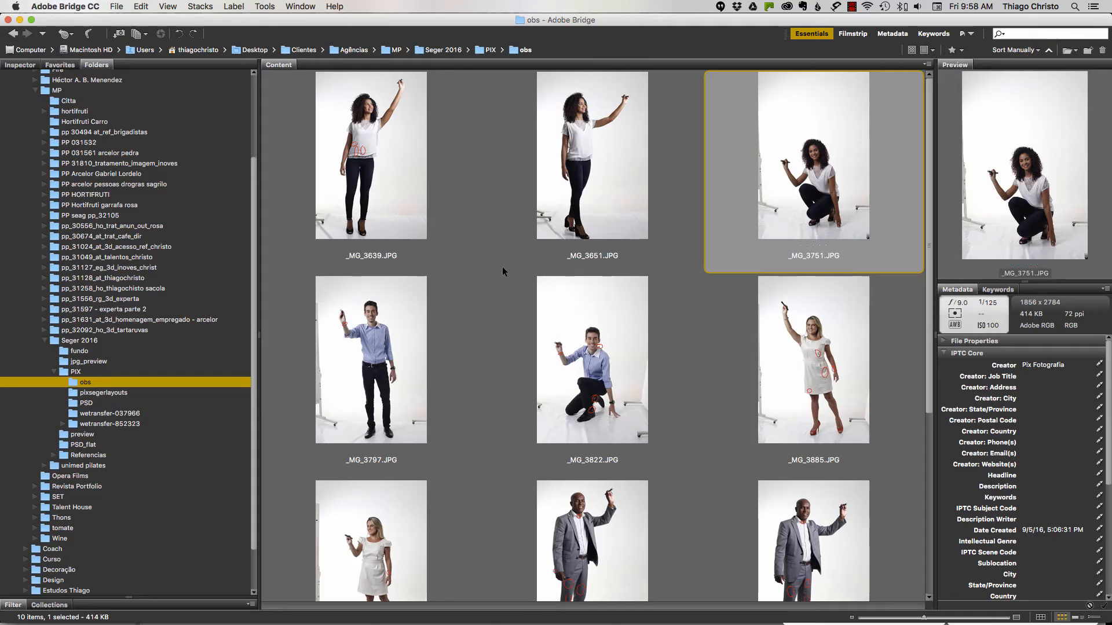
# Step: Inspect the red-circled dress wrinkles and wrist tattoo in _MG_3885.JPG at close range
pyautogui.press('Down')
pyautogui.press('space')
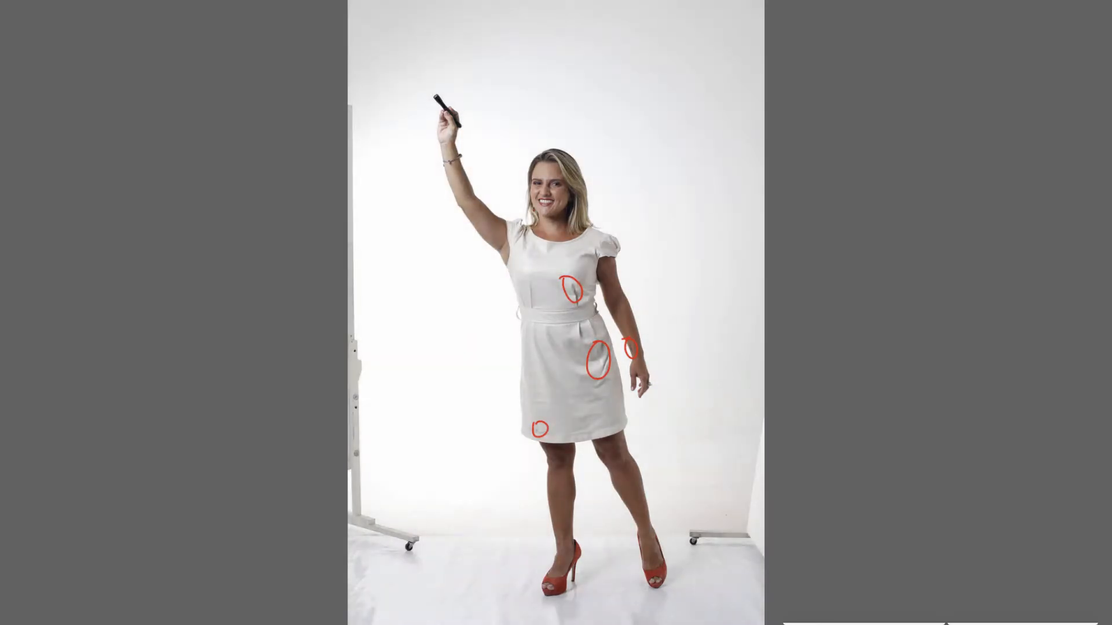
pyautogui.scroll(3, 627, 360)
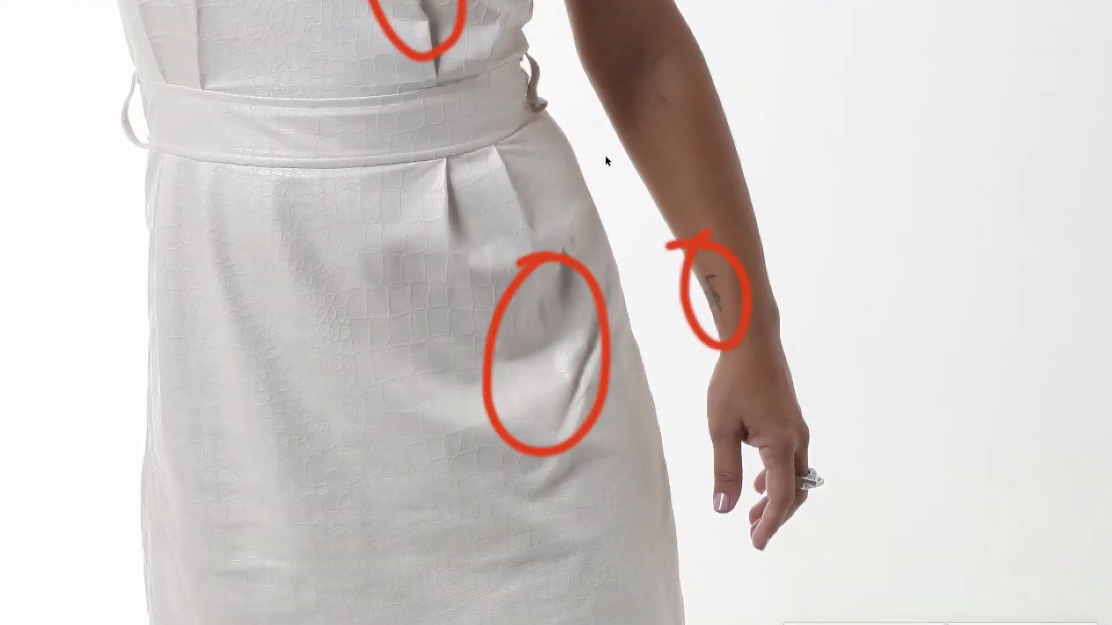
pyautogui.scroll(-3, 446, 388)
pyautogui.press('Escape')
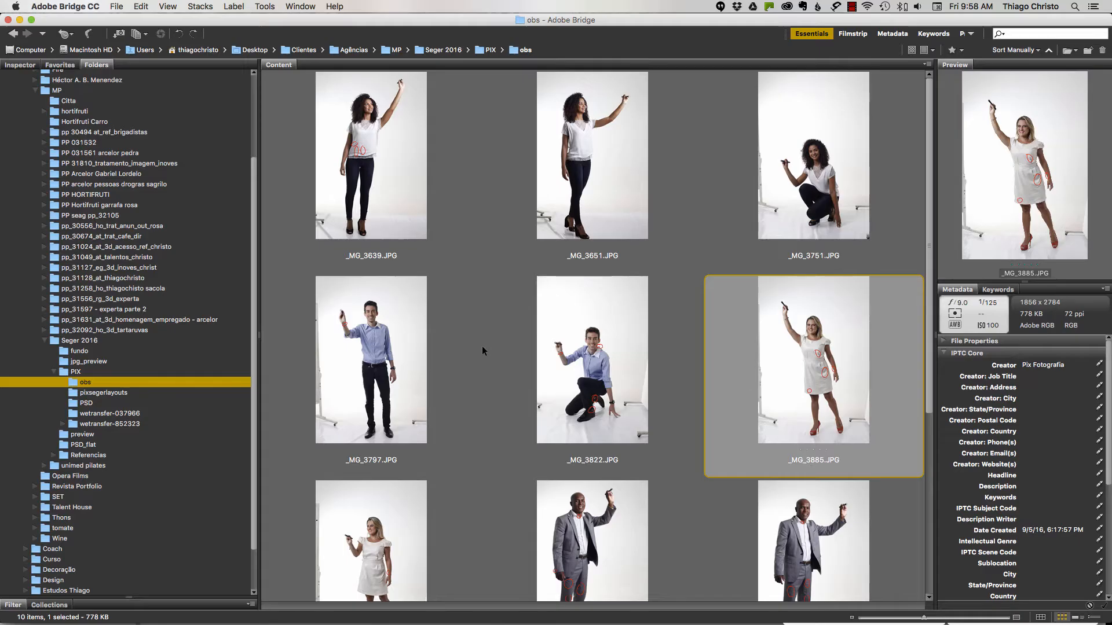
# Step: View _MG_3822.JPG full screen and inspect the red marks at the kneeling man's collar clips and ankles
pyautogui.press('Left')
pyautogui.press('space')
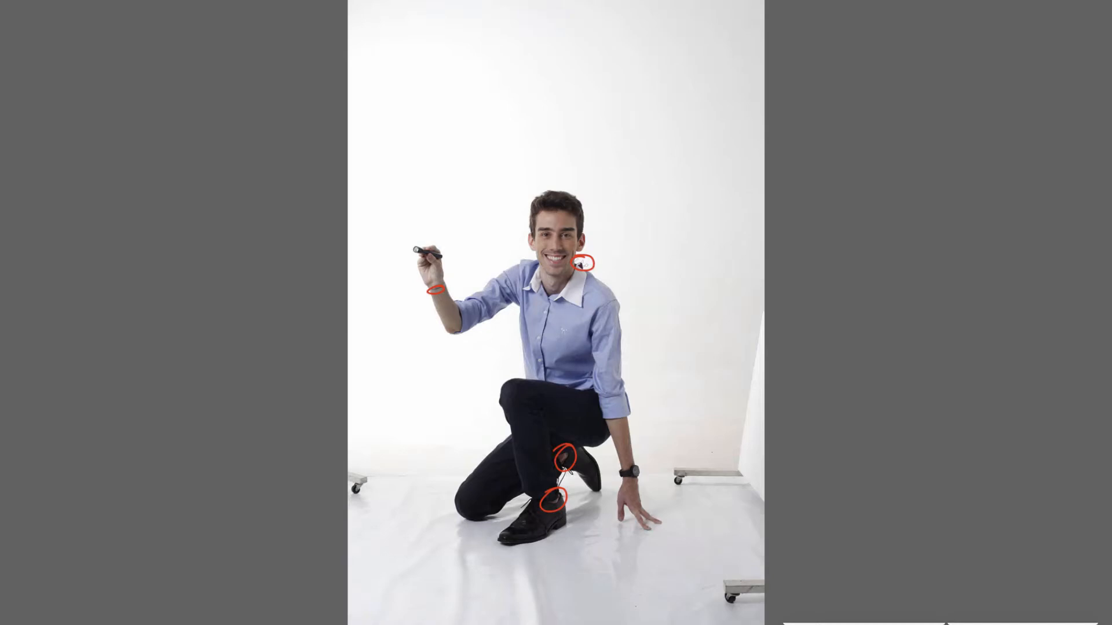
pyautogui.scroll(3, 582, 267)
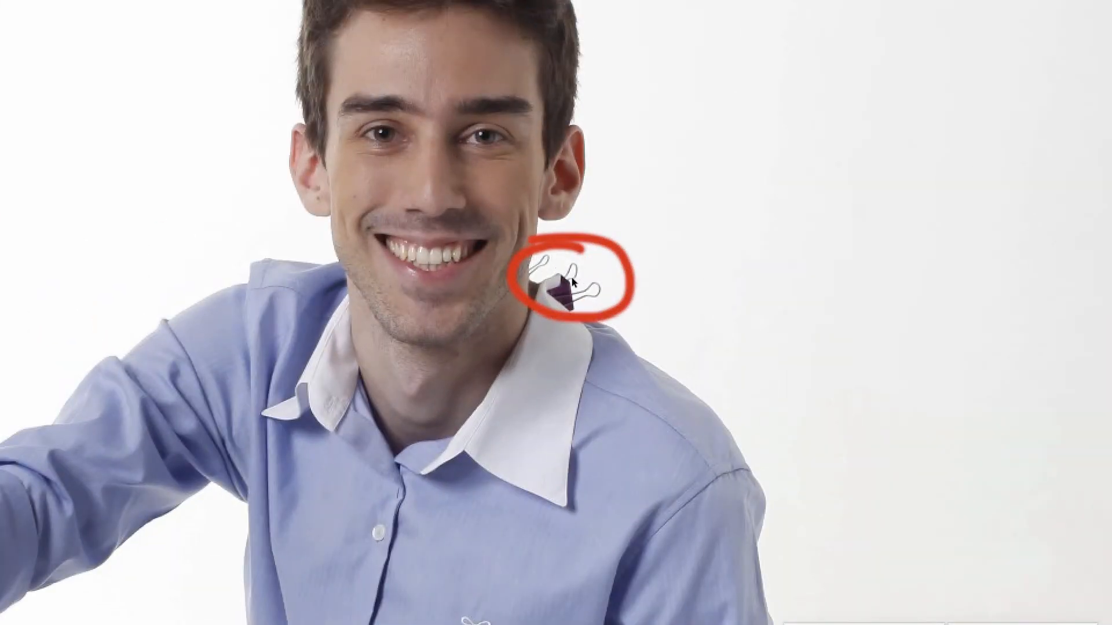
pyautogui.scroll(-3, 574, 283)
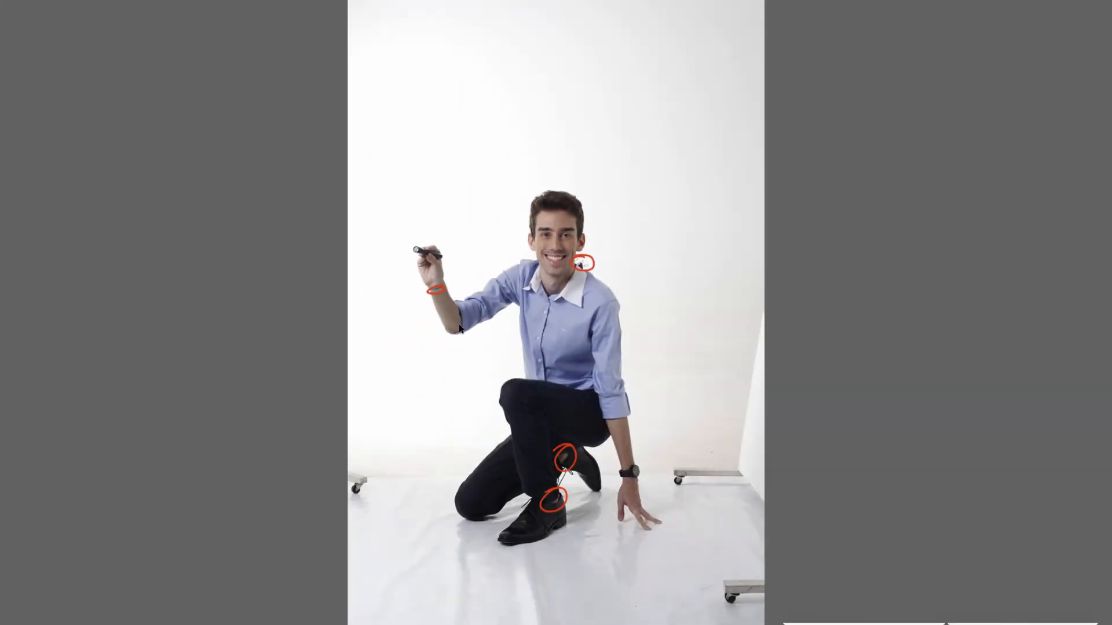
pyautogui.scroll(3, 569, 462)
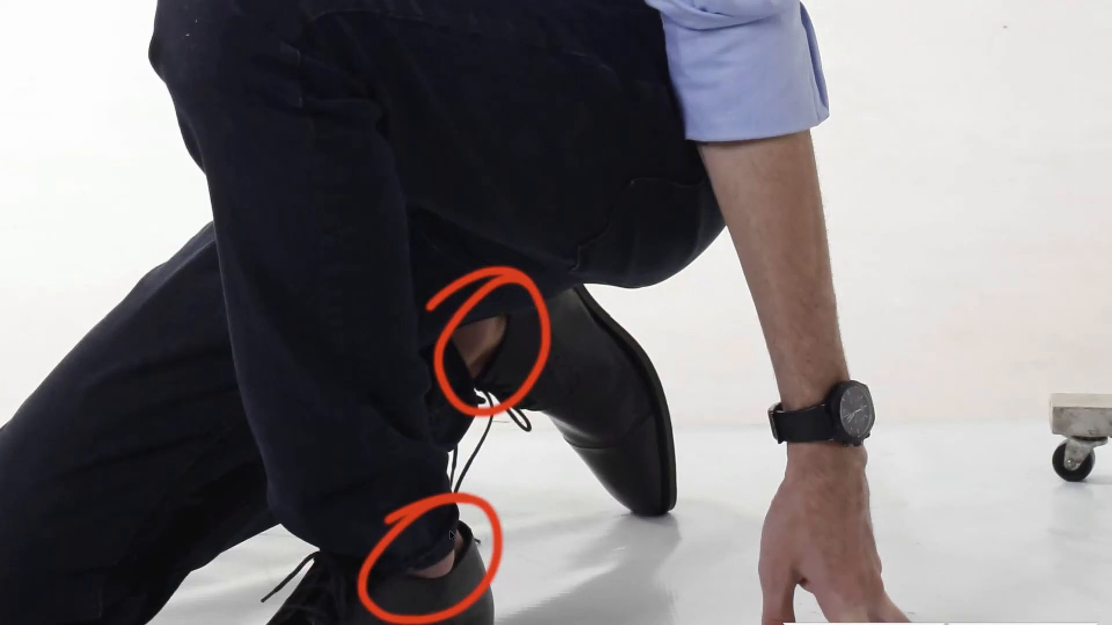
pyautogui.press('Escape')
# Step: Inspect the red-circled sleeve button, shirt collar and trouser creases of the man in the suit in _MG_3946.JPG at close range
pyautogui.press('Down')
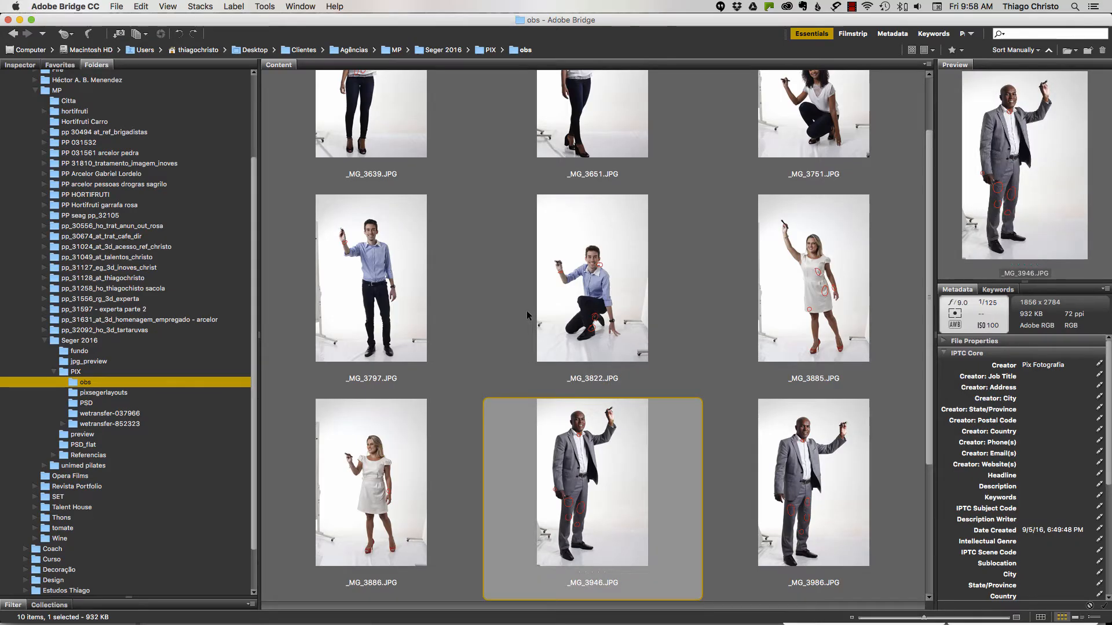
pyautogui.press('space')
pyautogui.click(426, 346)
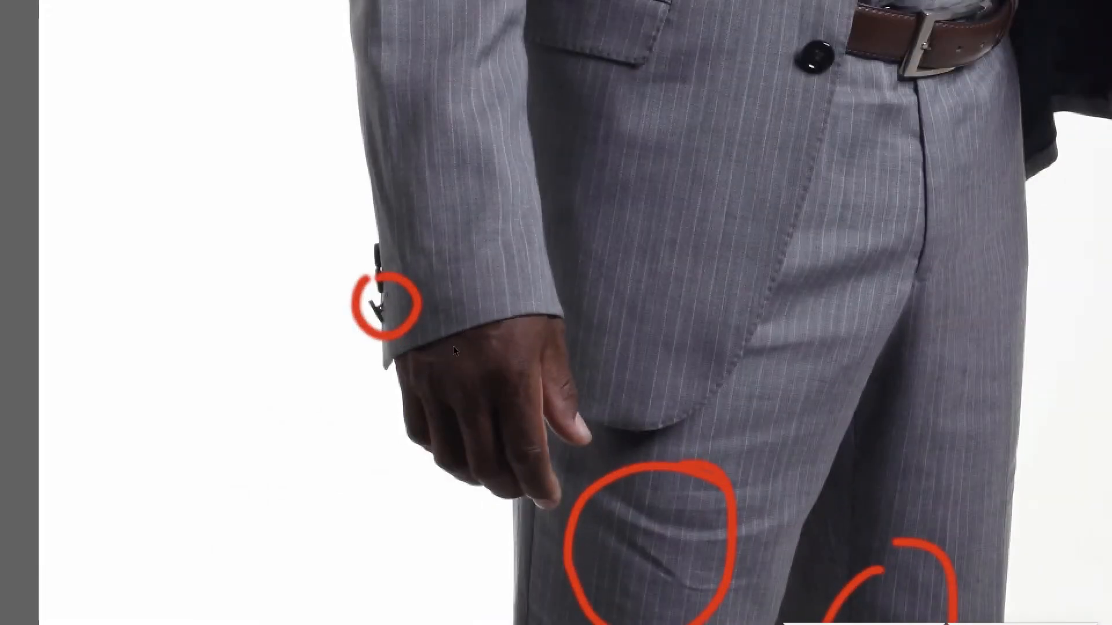
pyautogui.click(453, 346)
pyautogui.click(505, 133)
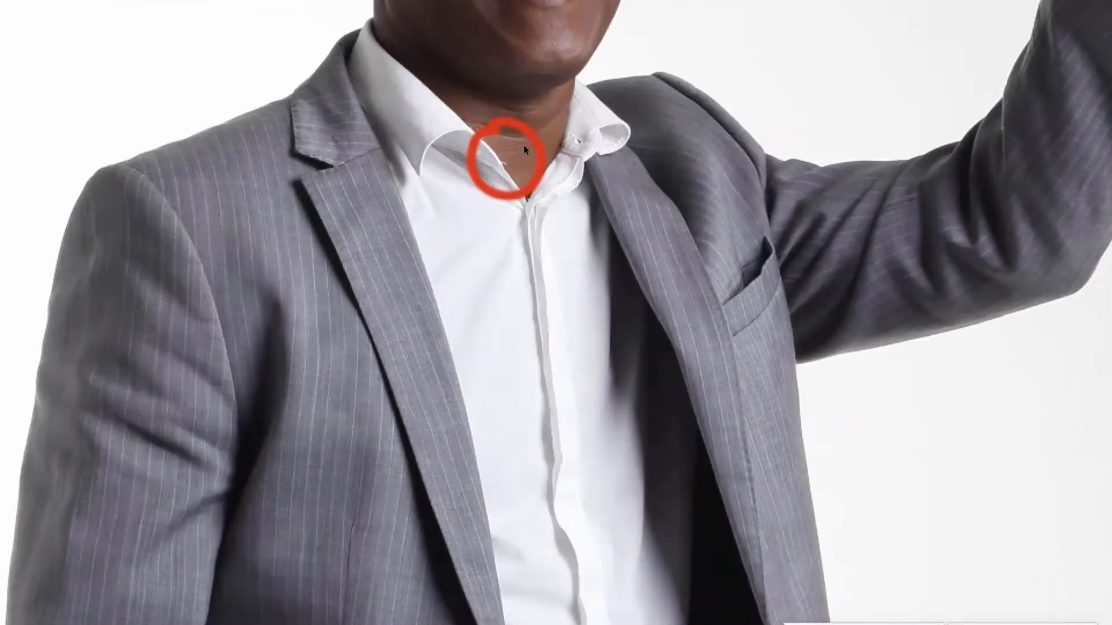
pyautogui.click(516, 169)
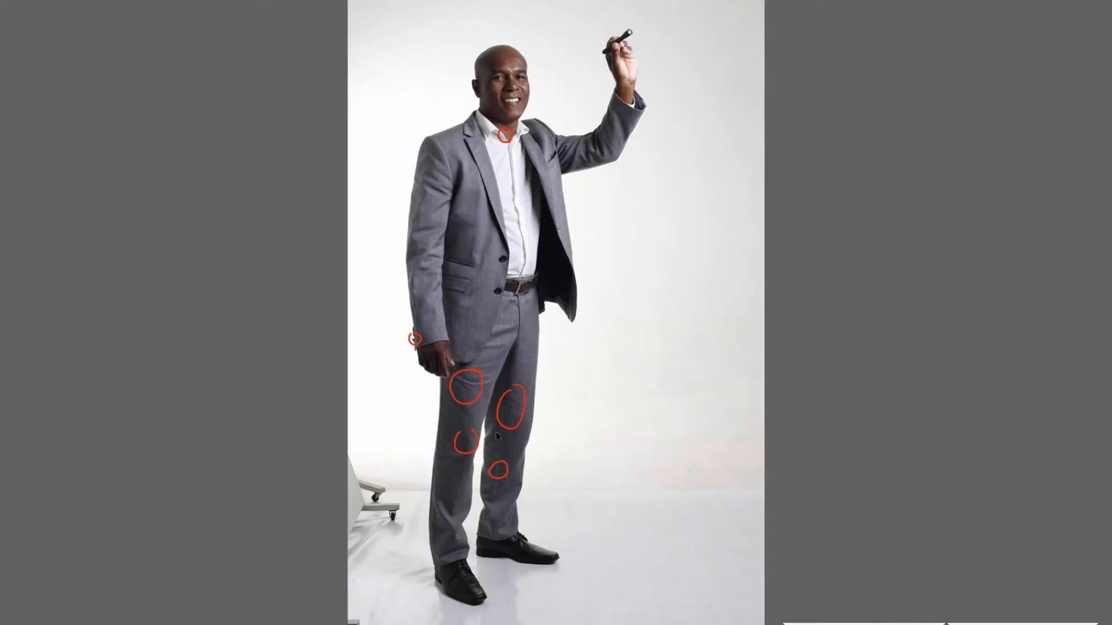
pyautogui.click(496, 432)
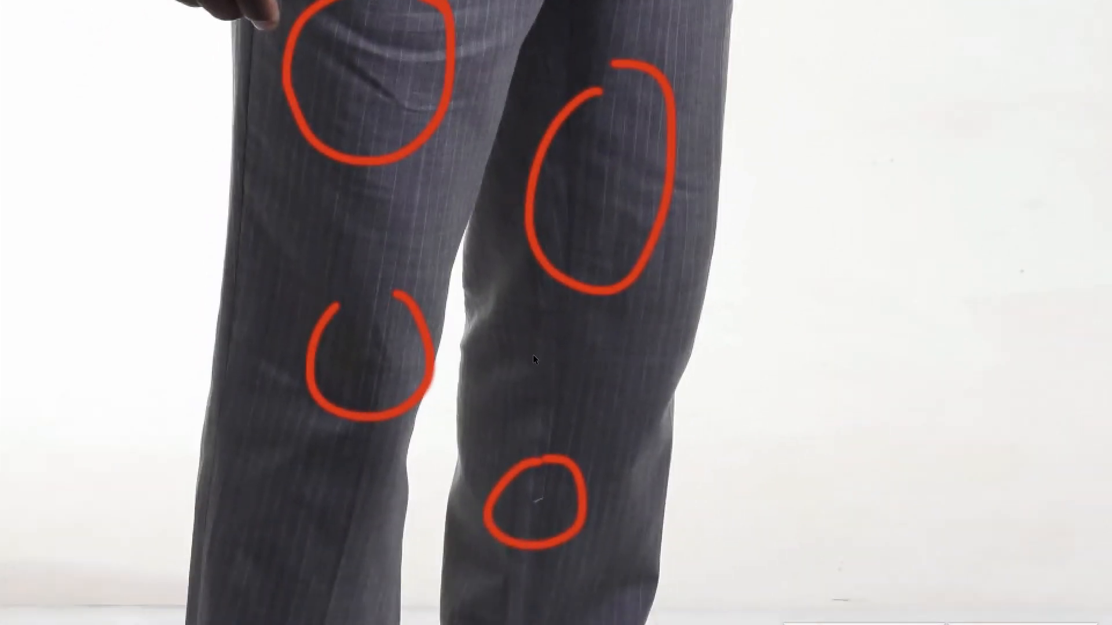
pyautogui.click(534, 363)
pyautogui.press('space')
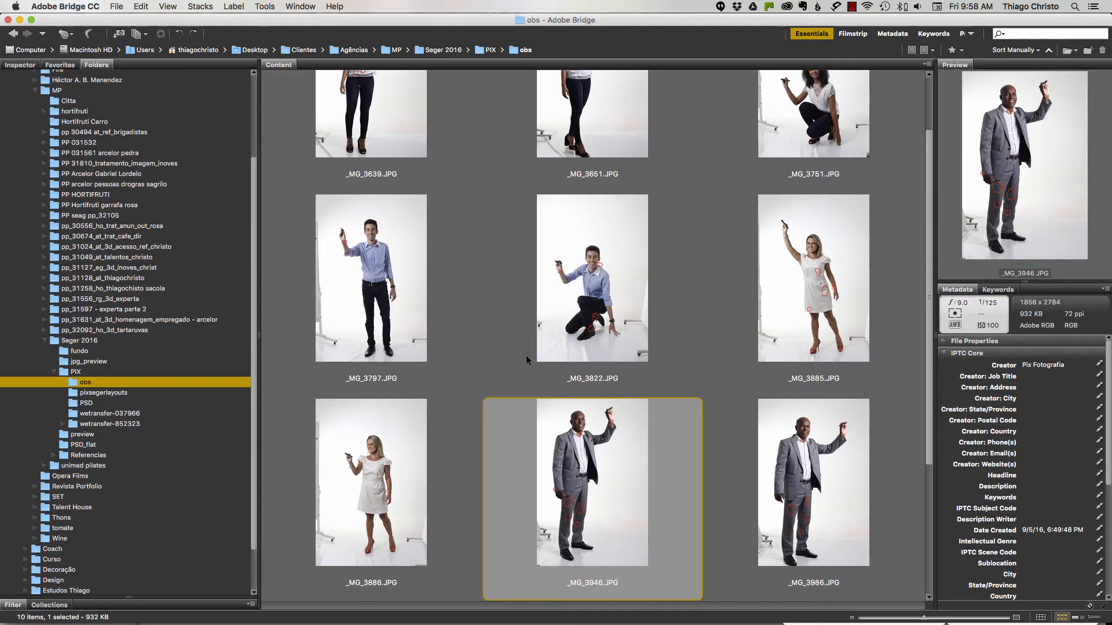
# Step: Go through the last obs photos to _MG_4002.JPG, and open the wetransfer-037966 folder after a look at PSD
pyautogui.press('Down')
pyautogui.press('Up')
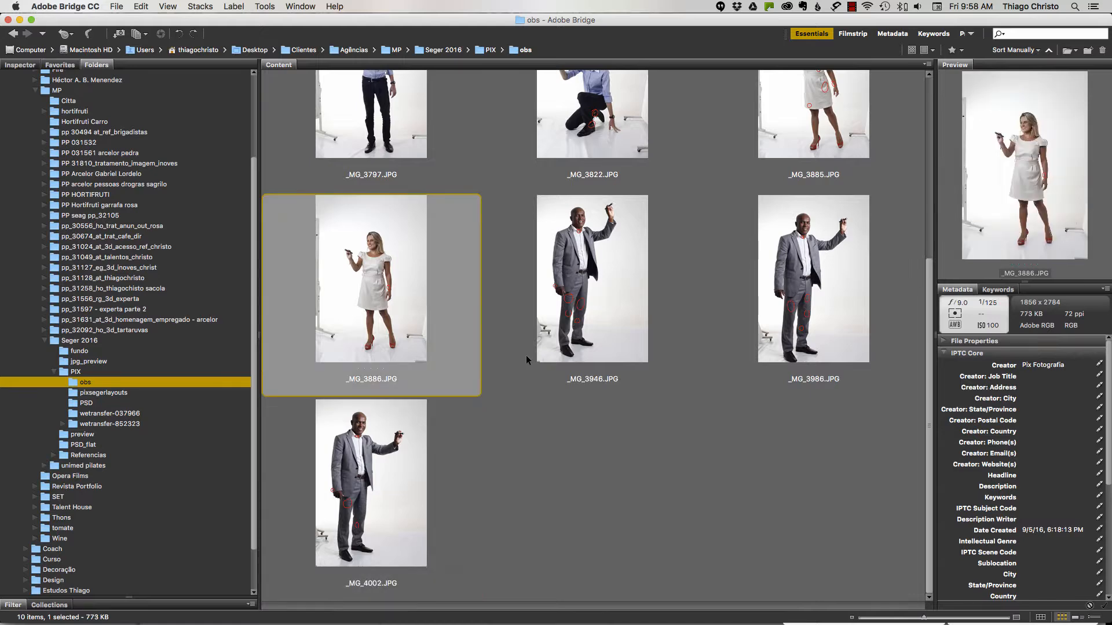
pyautogui.press('Down')
pyautogui.click(108, 392)
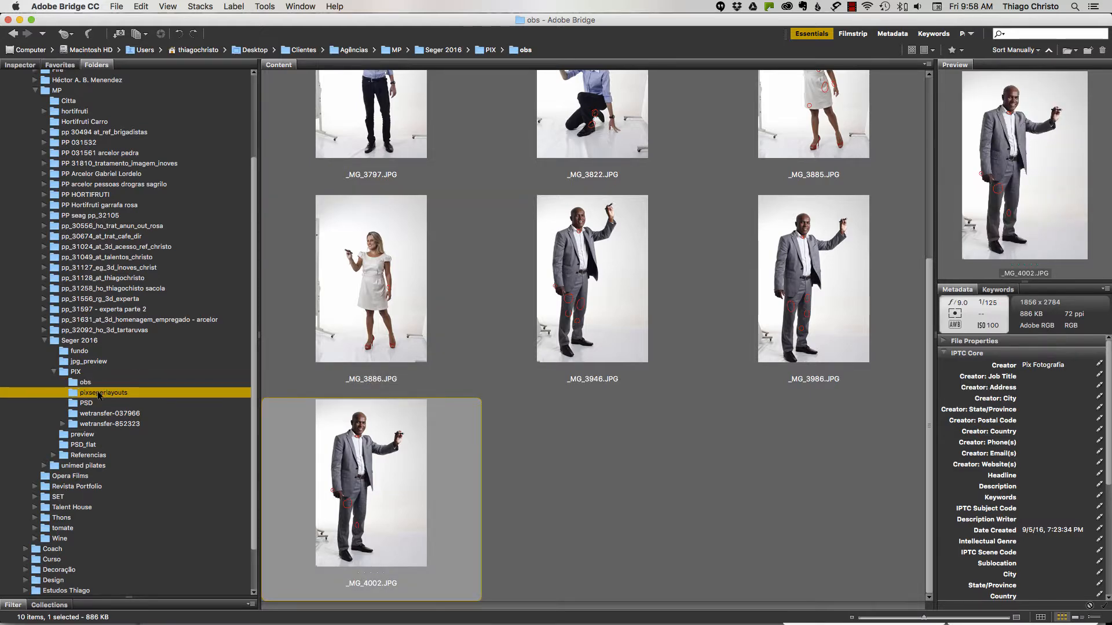
pyautogui.click(83, 403)
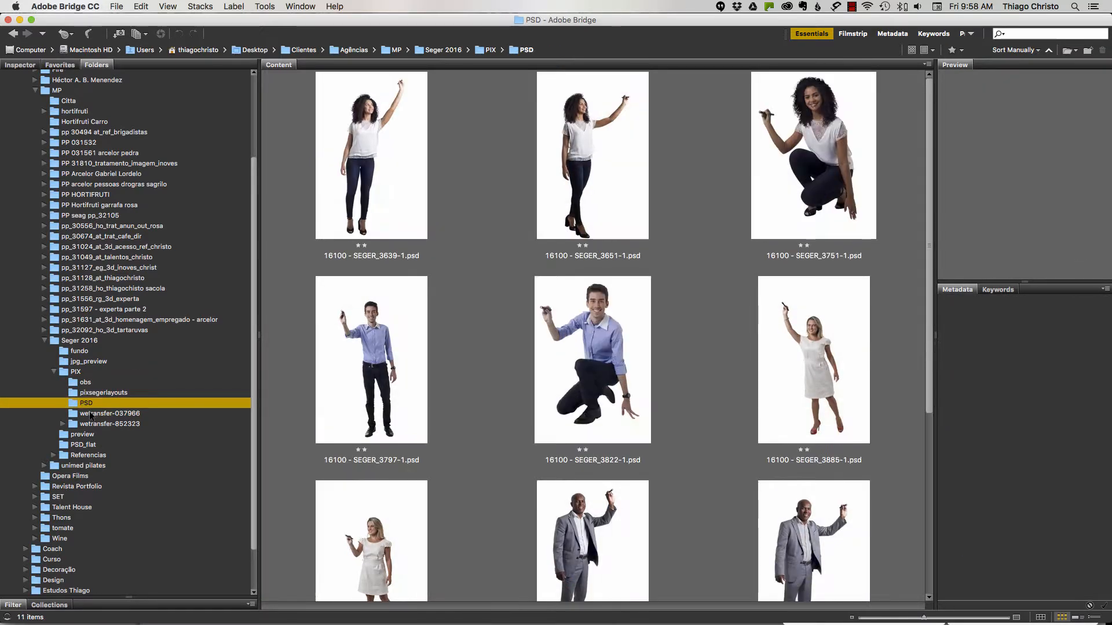
pyautogui.click(90, 414)
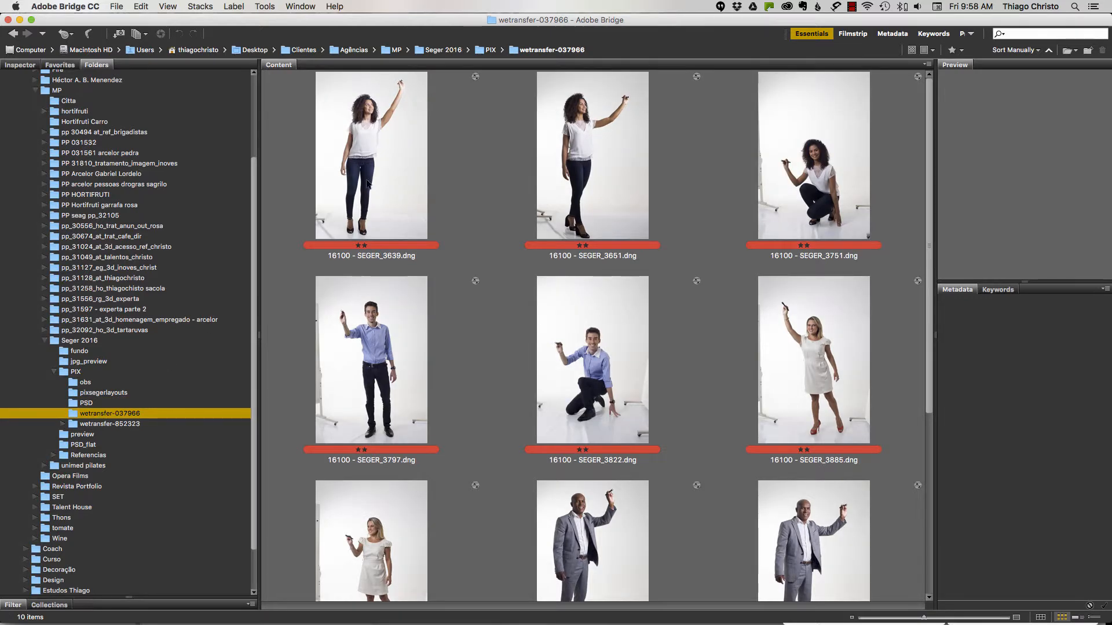
# Step: View the original DNG photos full screen from 16100 - SEGER_3639.dng onward, and return to the PSD folder
pyautogui.click(366, 182)
pyautogui.press('space')
pyautogui.press('Right')
pyautogui.press('Right')
pyautogui.press('Right')
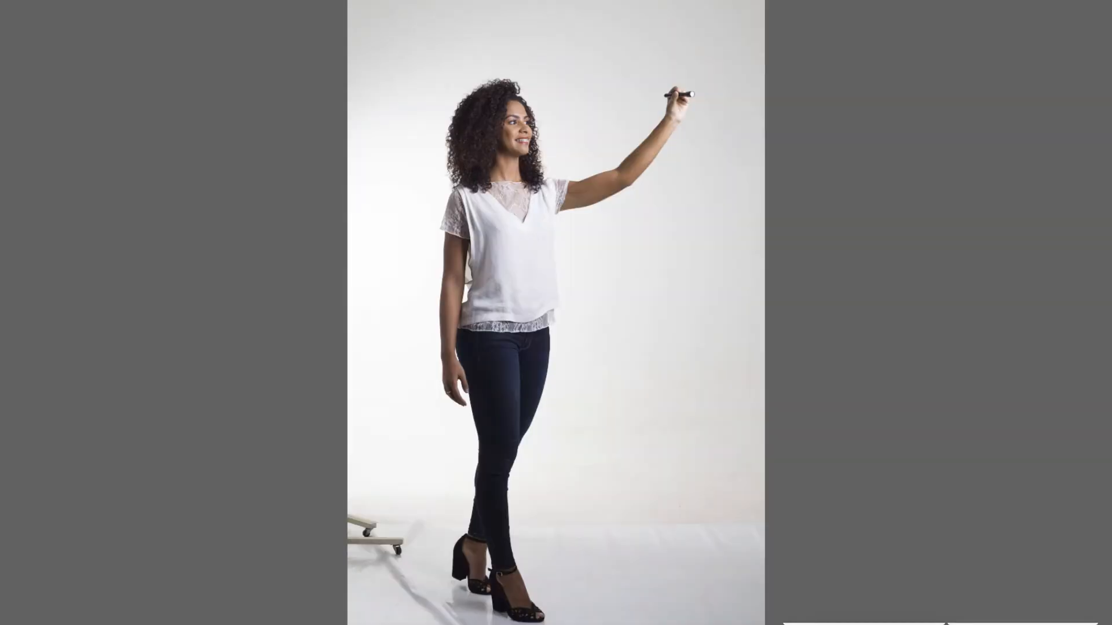
pyautogui.press('space')
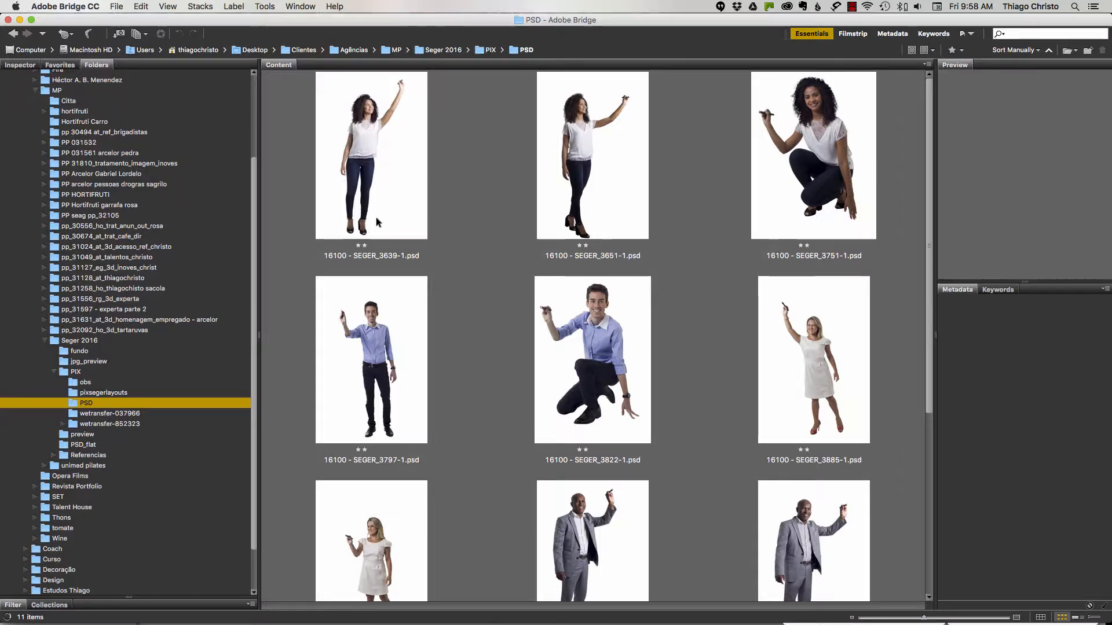
# Step: Preview the cut-out file 16100 - SEGER_3639-1.psd and open it in Photoshop
pyautogui.click(390, 176)
pyautogui.press('space')
pyautogui.press('space')
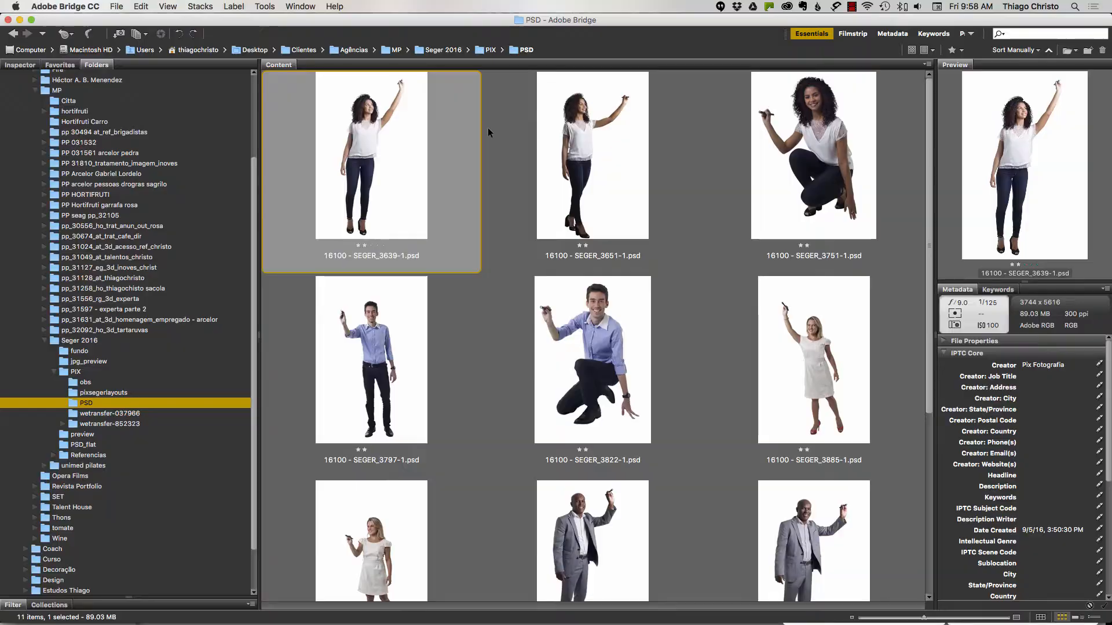
pyautogui.press('super+Tab')
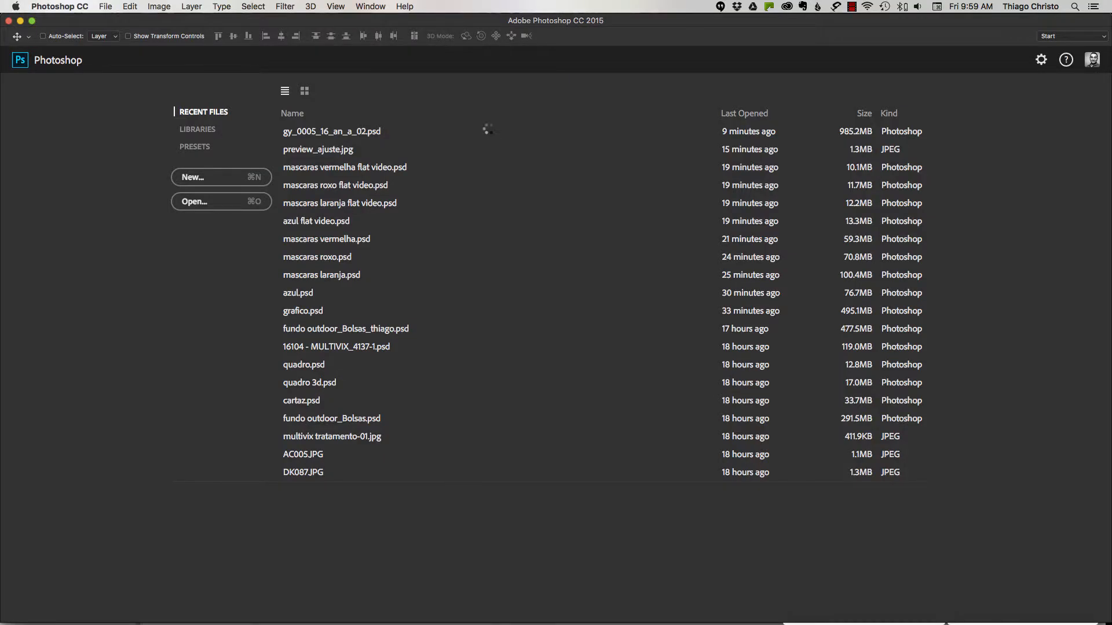
# Step: Hide every layer except Color Fill 1, and turn the 16100 - SEGER_3639 photo layer back on
pyautogui.click(865, 261)
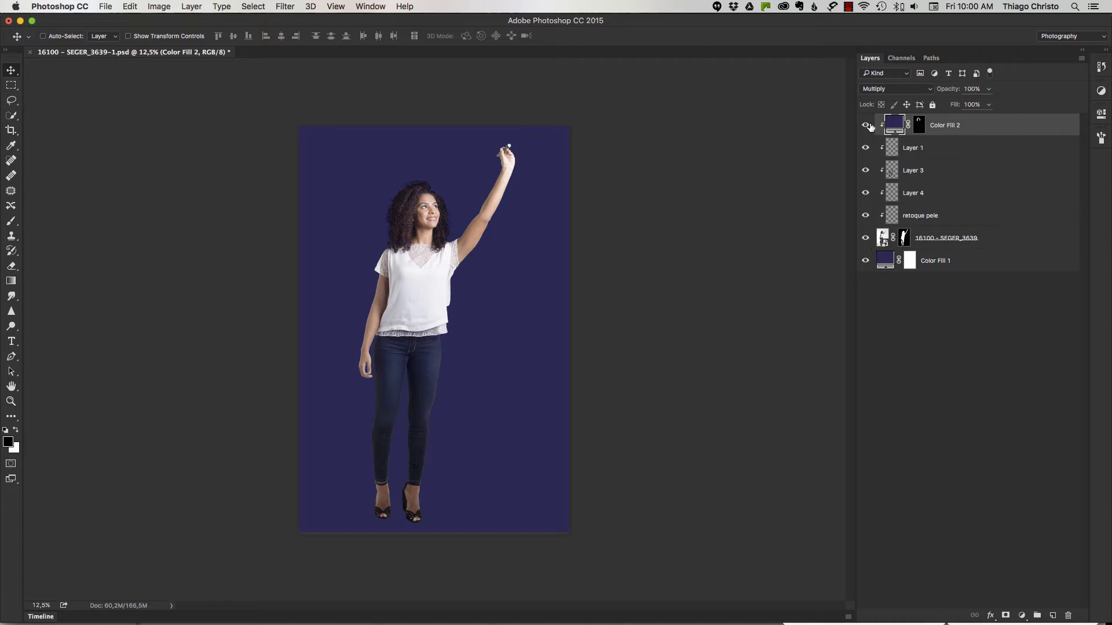
pyautogui.keyDown('alt'); pyautogui.click(865, 260); pyautogui.keyUp('alt')
pyautogui.click(876, 259)
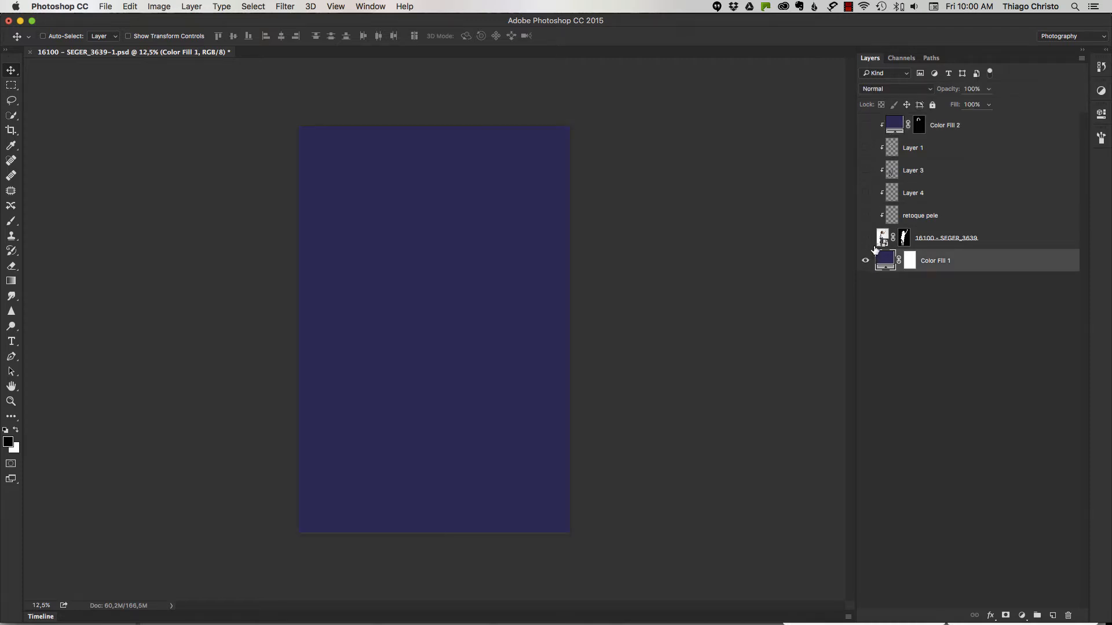
pyautogui.click(865, 238)
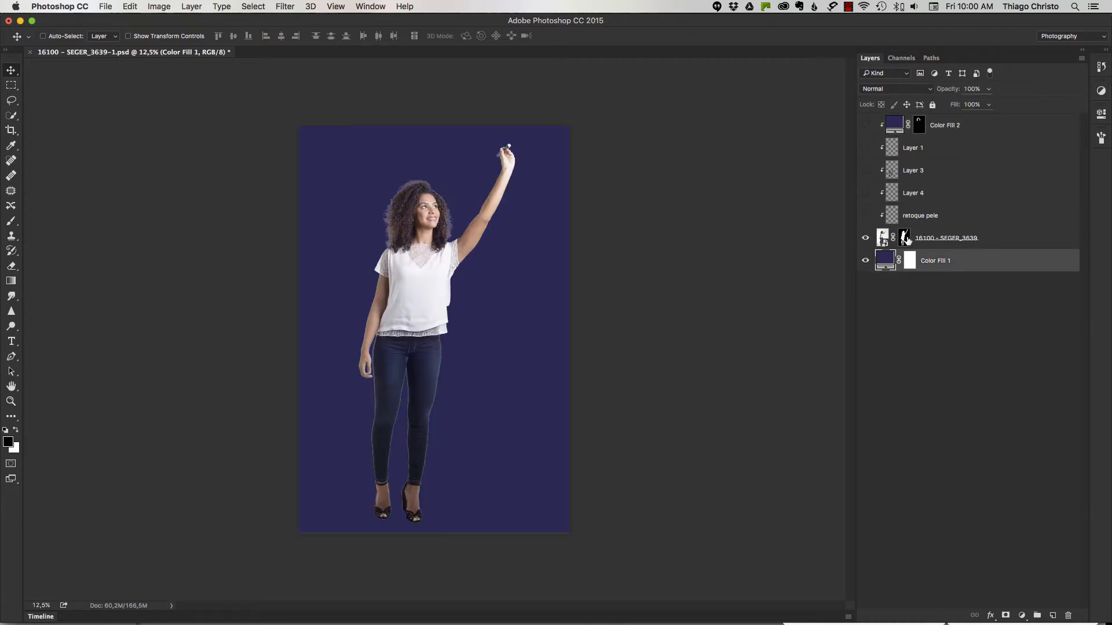
# Step: Disable the photo layer's mask, examine the woman's hair up close, and look at the smart object's Camera Raw settings without changing them
pyautogui.keyDown('shift'); pyautogui.click(905, 239); pyautogui.keyUp('shift')
pyautogui.press('z')
pyautogui.moveTo(418, 201); pyautogui.dragTo(687, 178)
pyautogui.click(884, 244)
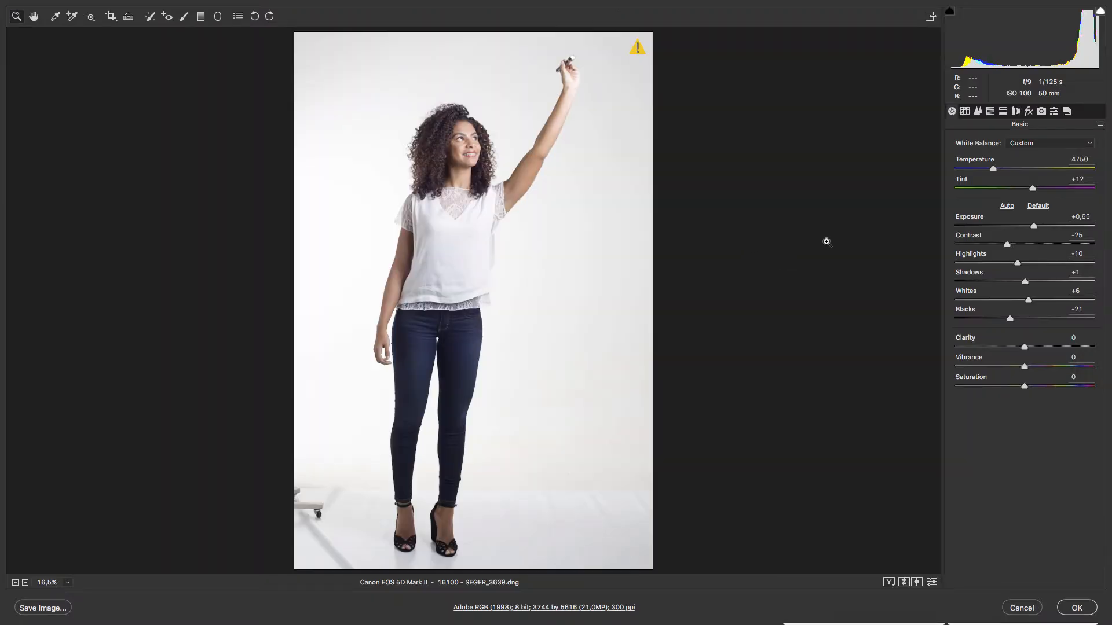
pyautogui.press('Escape')
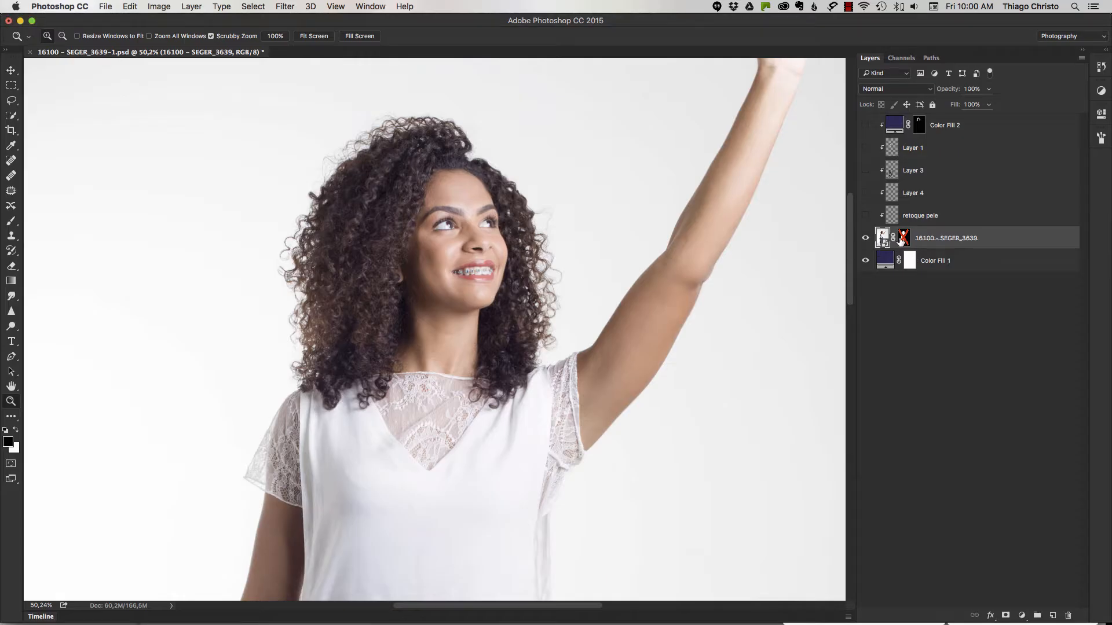
# Step: Display the 16100 - SEGER_3639 layer mask on its own, and return to the masked woman over the dark blue fill
pyautogui.press('super+minus')
pyautogui.press('super+minus')
pyautogui.press('super+minus')
pyautogui.press('super+minus')
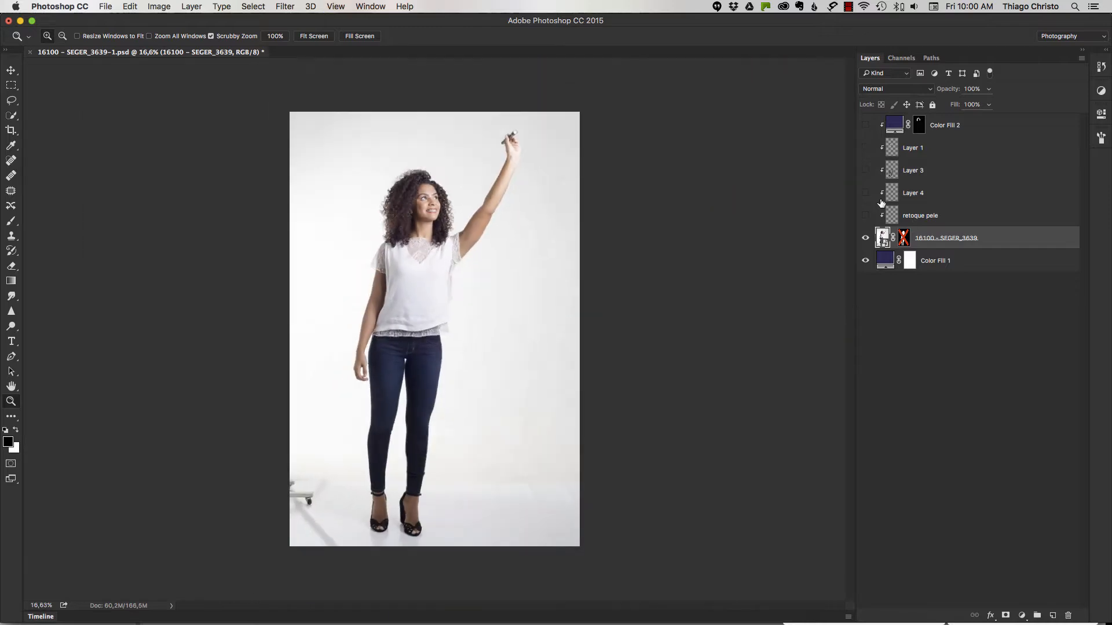
pyautogui.keyDown('alt'); pyautogui.click(904, 239); pyautogui.keyUp('alt')
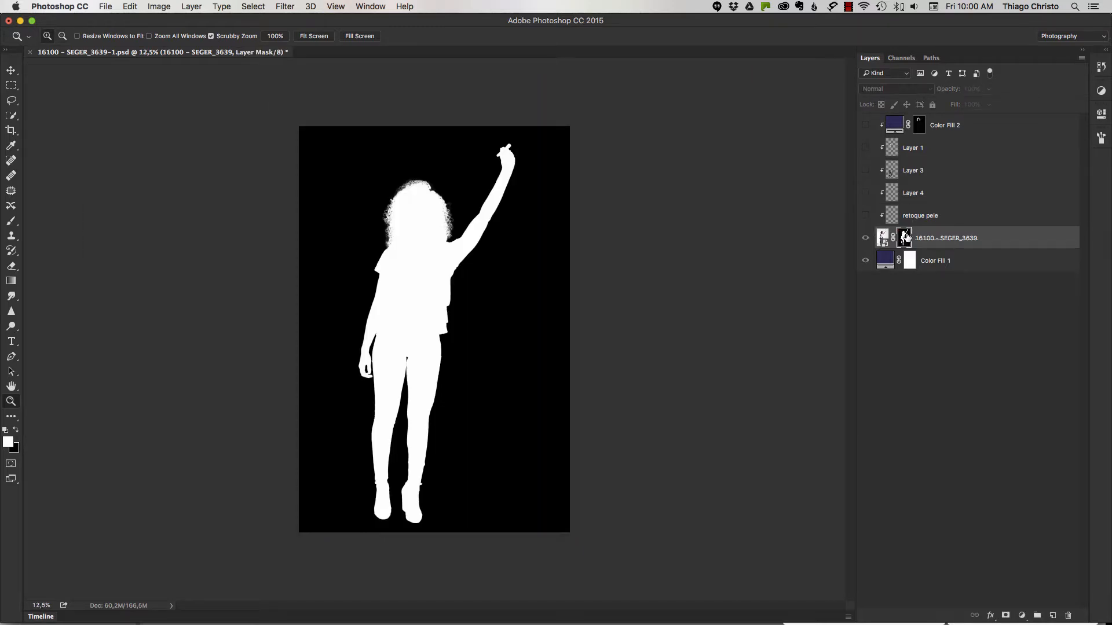
pyautogui.keyDown('alt'); pyautogui.click(904, 238); pyautogui.keyUp('alt')
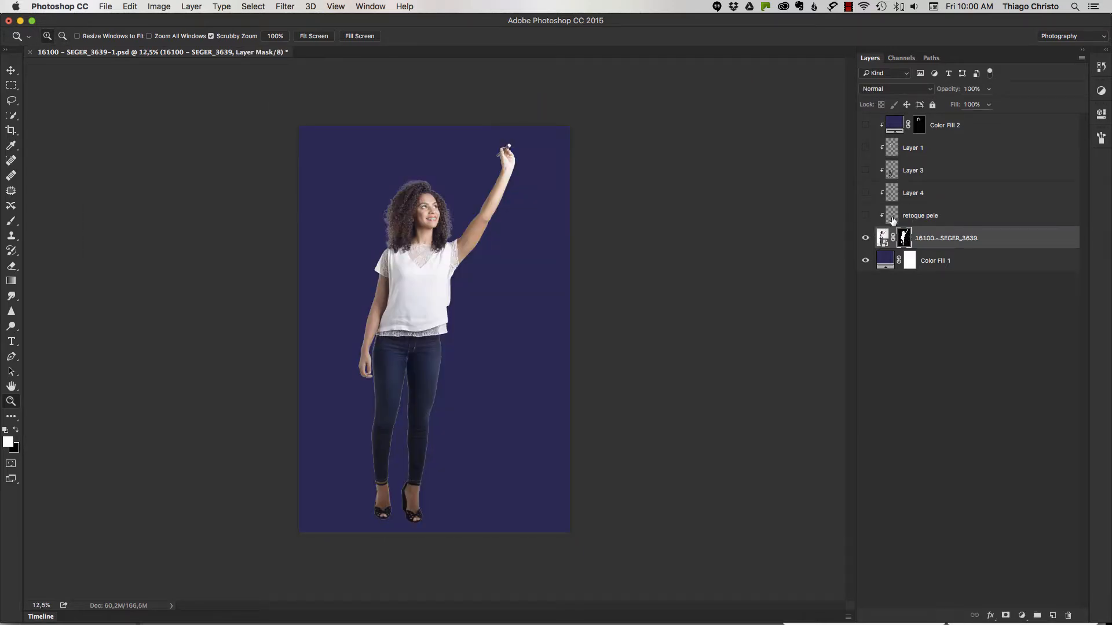
# Step: Turn on the retoque pele layer and release it and the layers above from the clipping mask
pyautogui.click(915, 218)
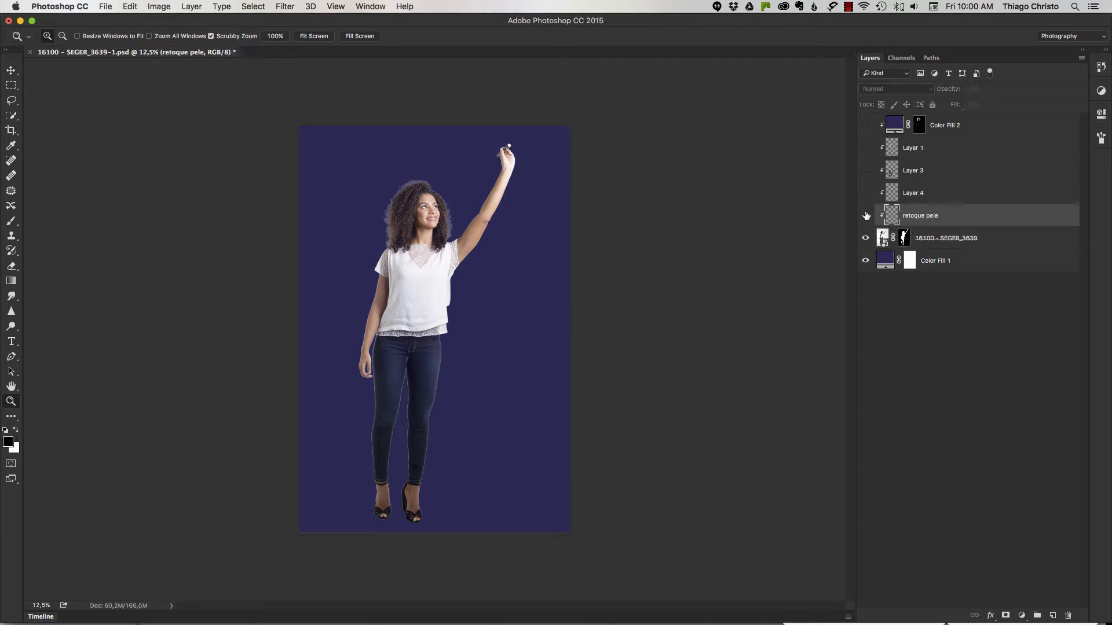
pyautogui.click(866, 215)
pyautogui.keyDown('alt'); pyautogui.click(923, 224); pyautogui.keyUp('alt')
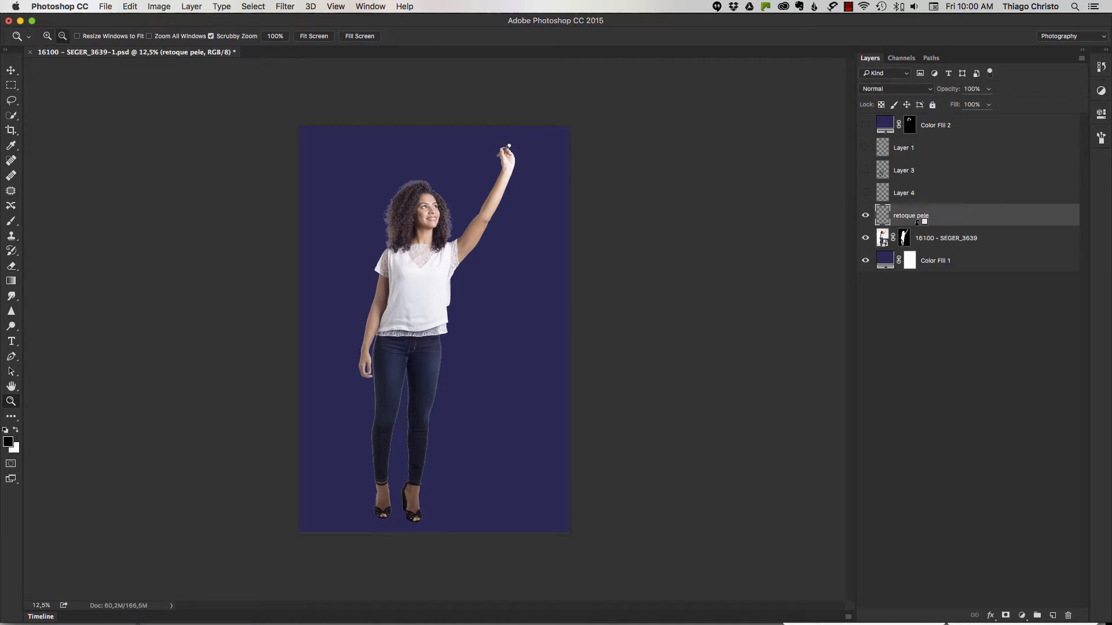
# Step: Hide the photo layer to examine the skin retouching alone around the face and arm, and show the photo again
pyautogui.click(865, 237)
pyautogui.click(460, 210)
pyautogui.moveTo(460, 211); pyautogui.dragTo(785, 178)
pyautogui.click(865, 237)
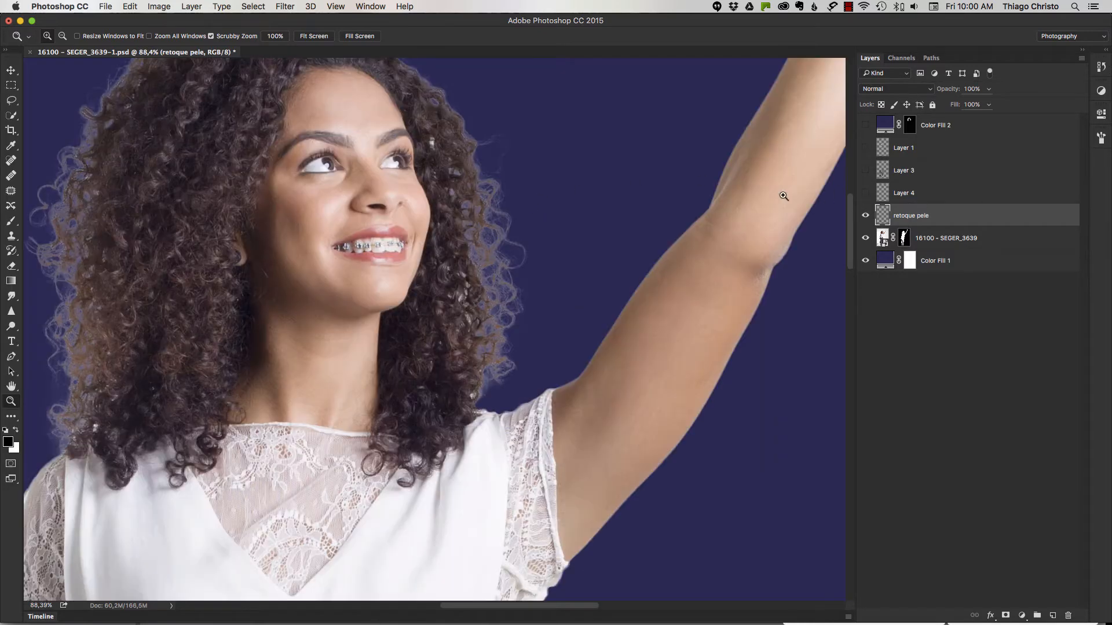
# Step: Compare the woman's forehead and eyes with and without the retoque pele layer at high magnification
pyautogui.moveTo(315, 143); pyautogui.dragTo(854, 173)
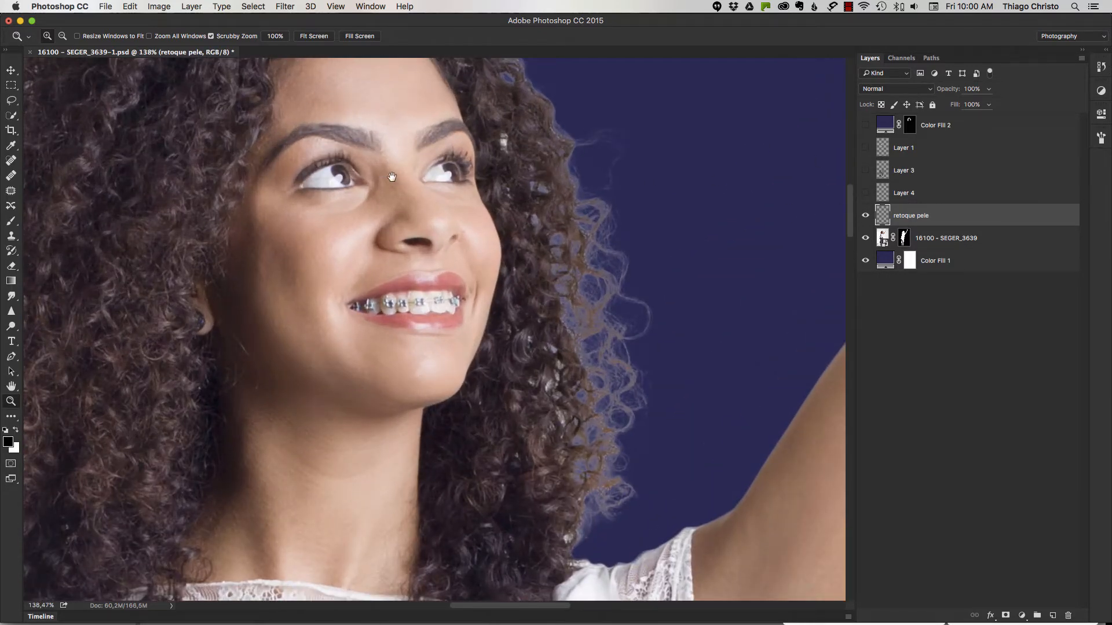
pyautogui.moveTo(397, 178); pyautogui.dragTo(447, 278)
pyautogui.click(864, 215)
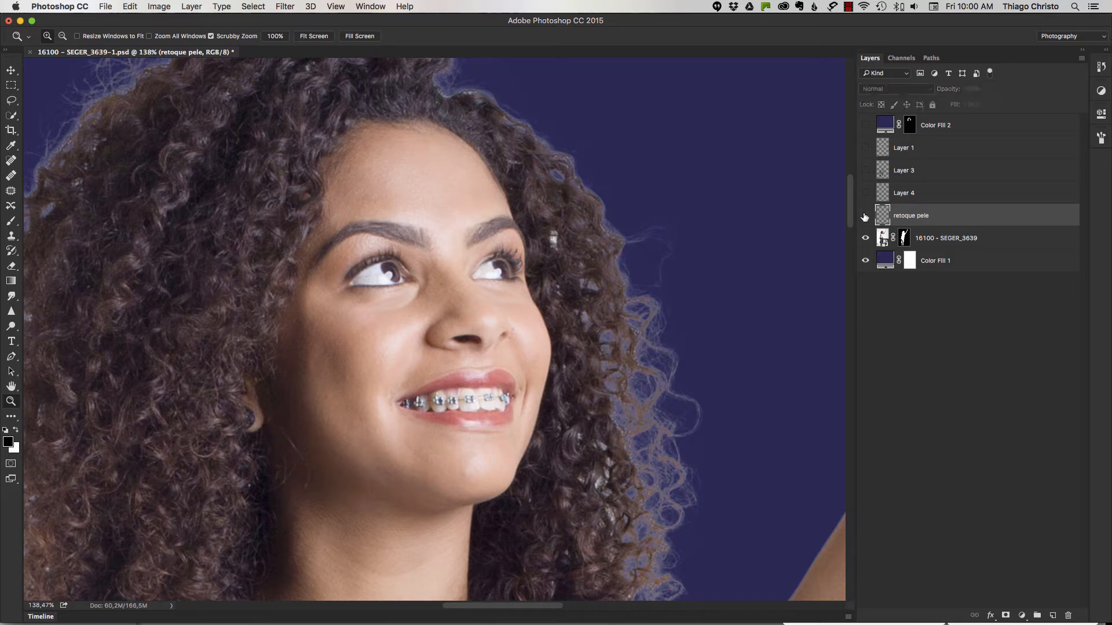
pyautogui.moveTo(392, 230); pyautogui.dragTo(417, 231)
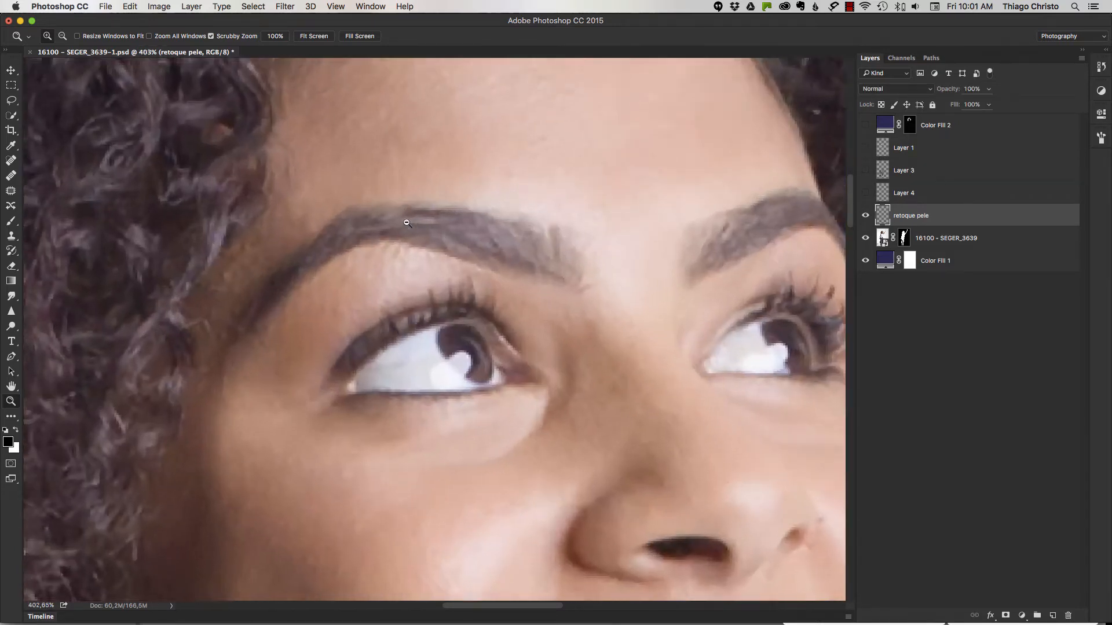
pyautogui.click(865, 216)
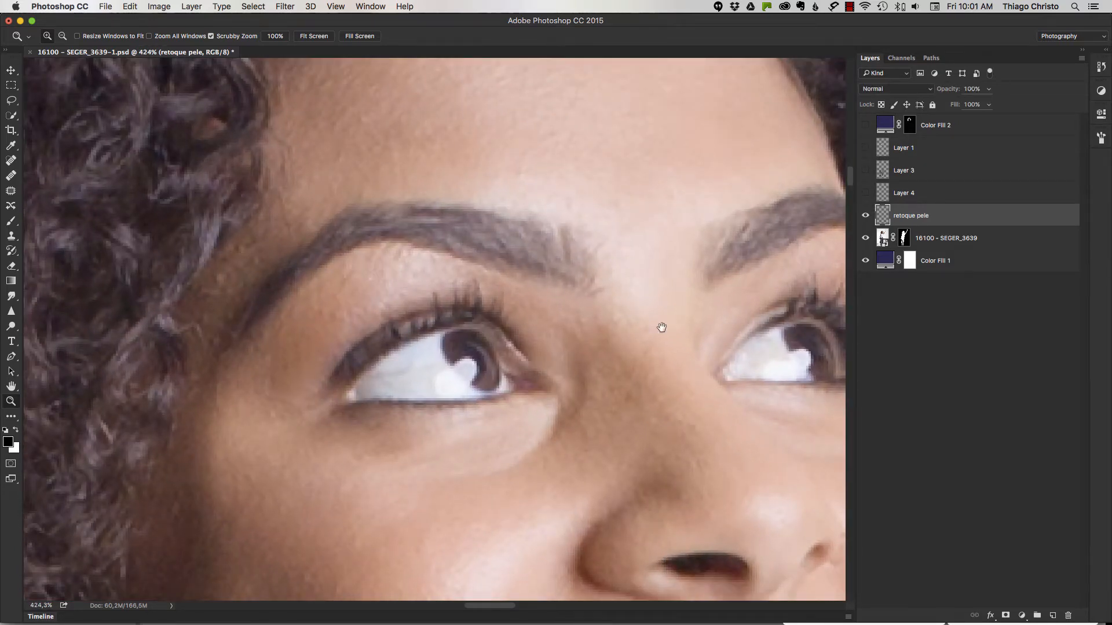
# Step: Compare the skin around the woman's mouth, chin and neck with and without the retoque pele layer
pyautogui.moveTo(568, 512); pyautogui.dragTo(642, 163)
pyautogui.moveTo(636, 228); pyautogui.dragTo(596, 230)
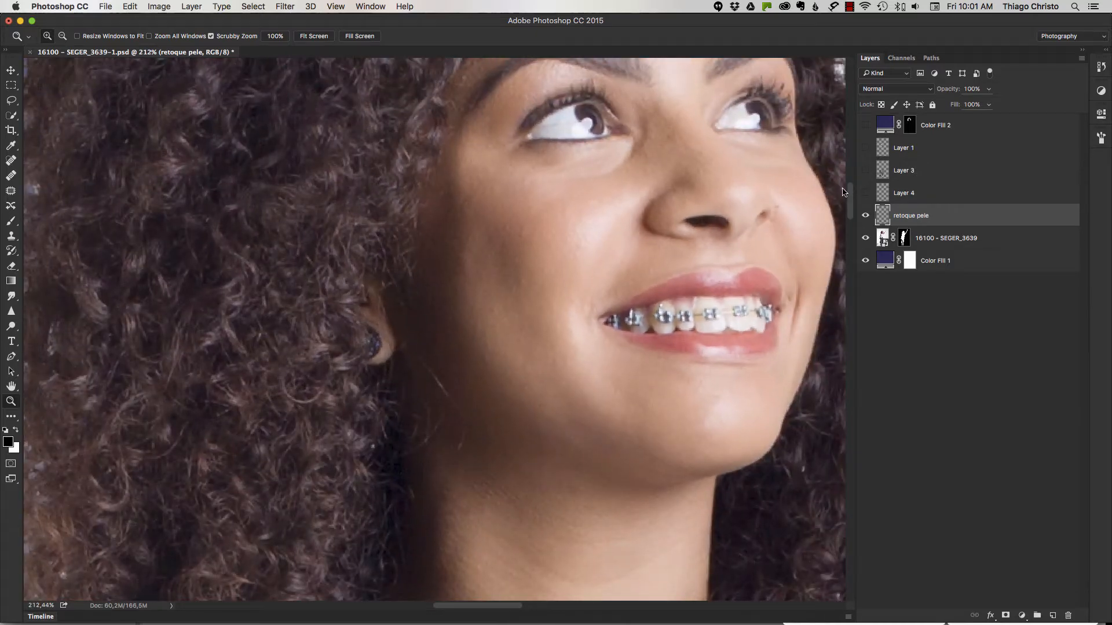
pyautogui.click(864, 216)
pyautogui.scroll(-5, 804, 248)
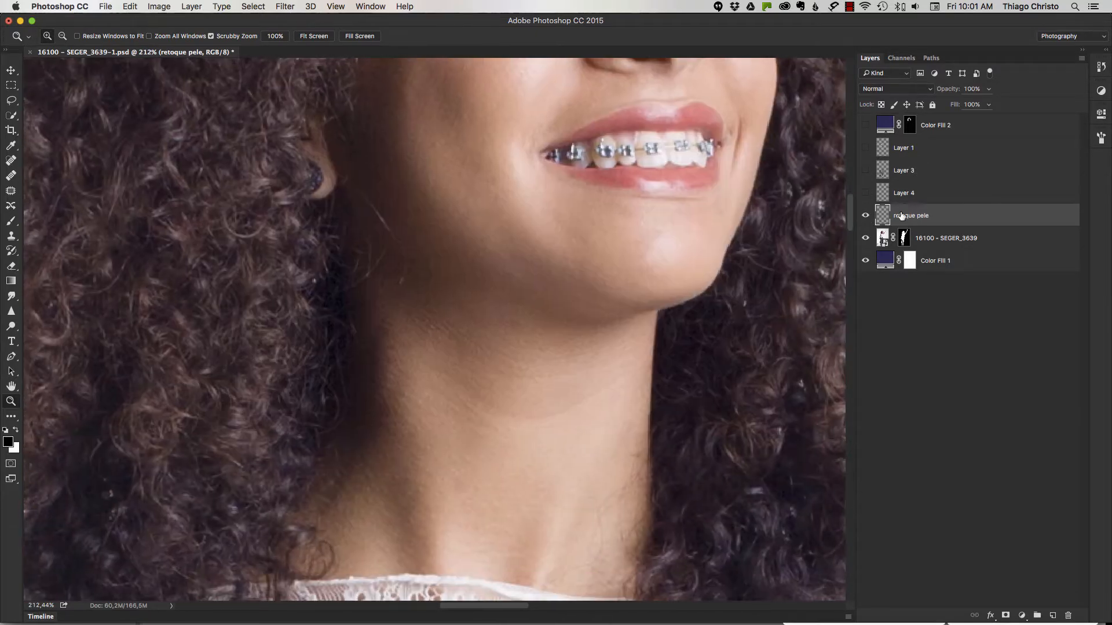
# Step: Hide the photo to isolate the retoque pele patches, and show it again to examine the lower part of the blouse
pyautogui.click(865, 217)
pyautogui.click(866, 217)
pyautogui.press('super+0')
pyautogui.click(865, 238)
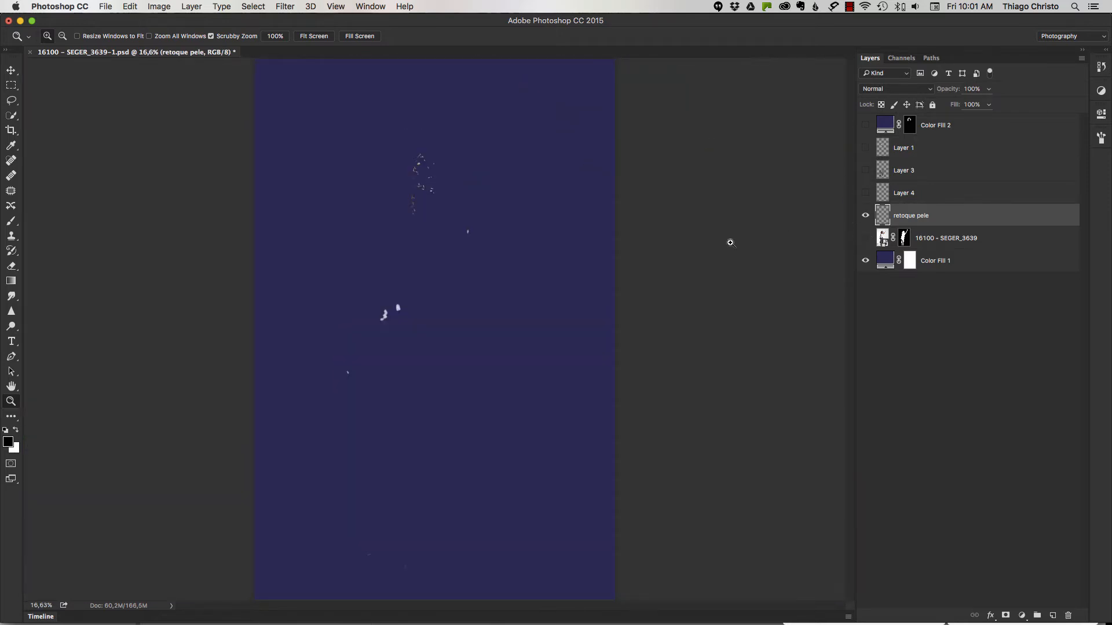
pyautogui.moveTo(427, 297); pyautogui.dragTo(697, 235)
pyautogui.click(867, 237)
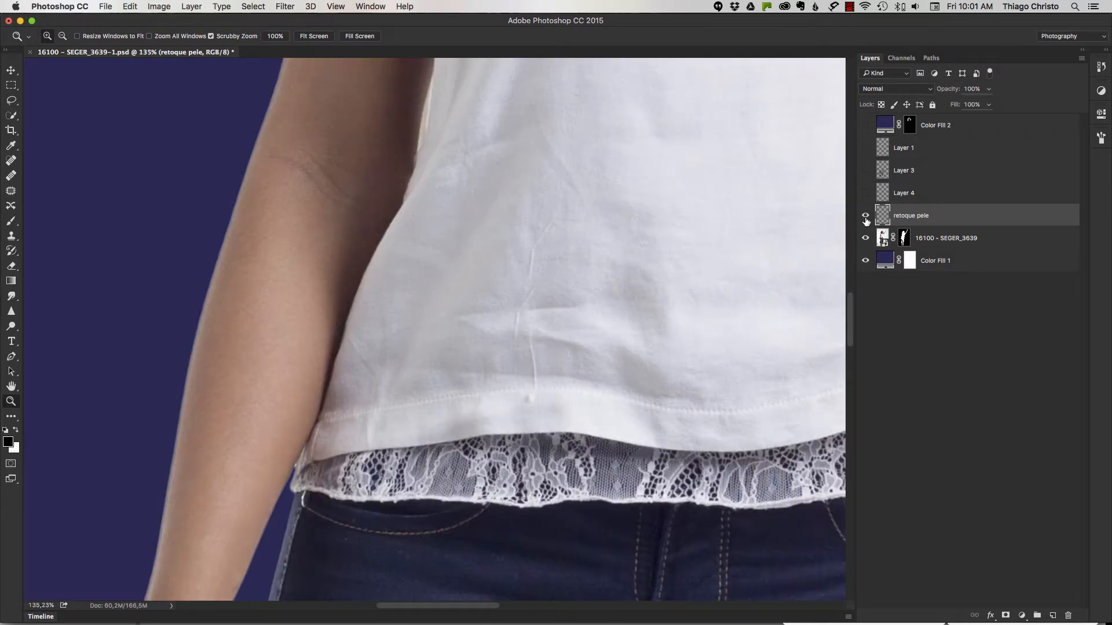
pyautogui.press('super+0')
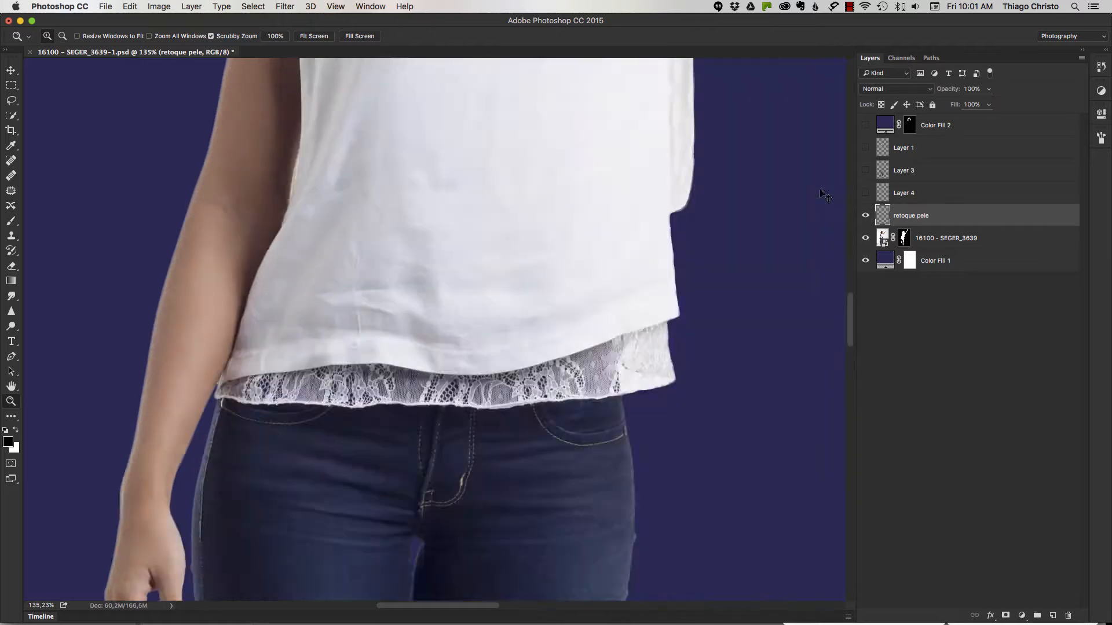
# Step: Turn on Layer 4 and compare the outer hair and sleeve area with and without it over the photo
pyautogui.click(867, 237)
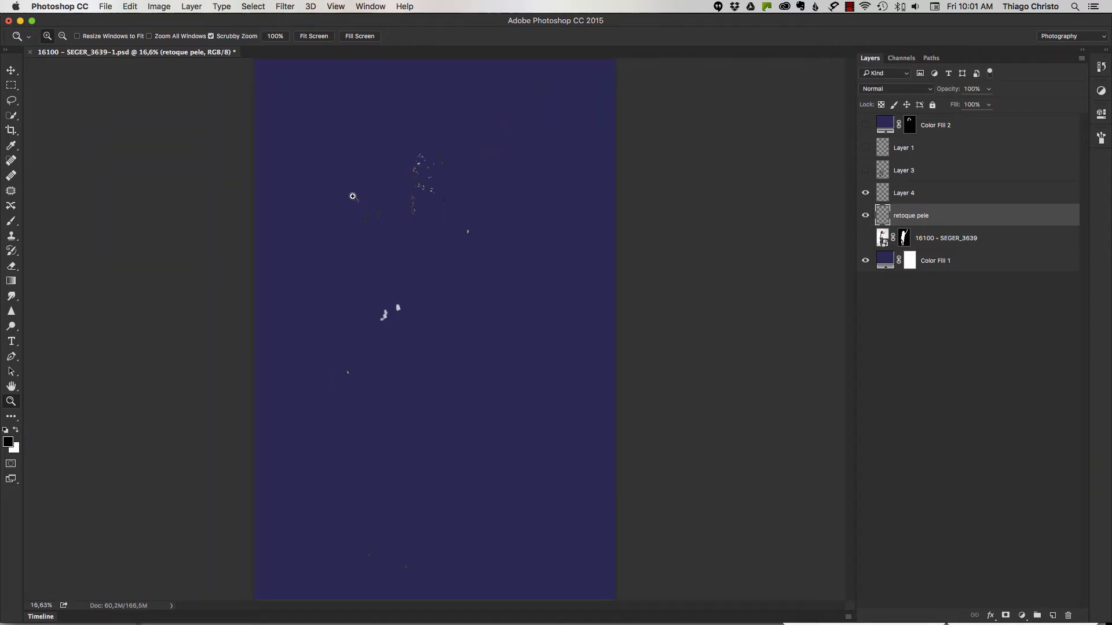
pyautogui.moveTo(352, 194); pyautogui.dragTo(449, 181)
pyautogui.click(865, 237)
pyautogui.click(865, 192)
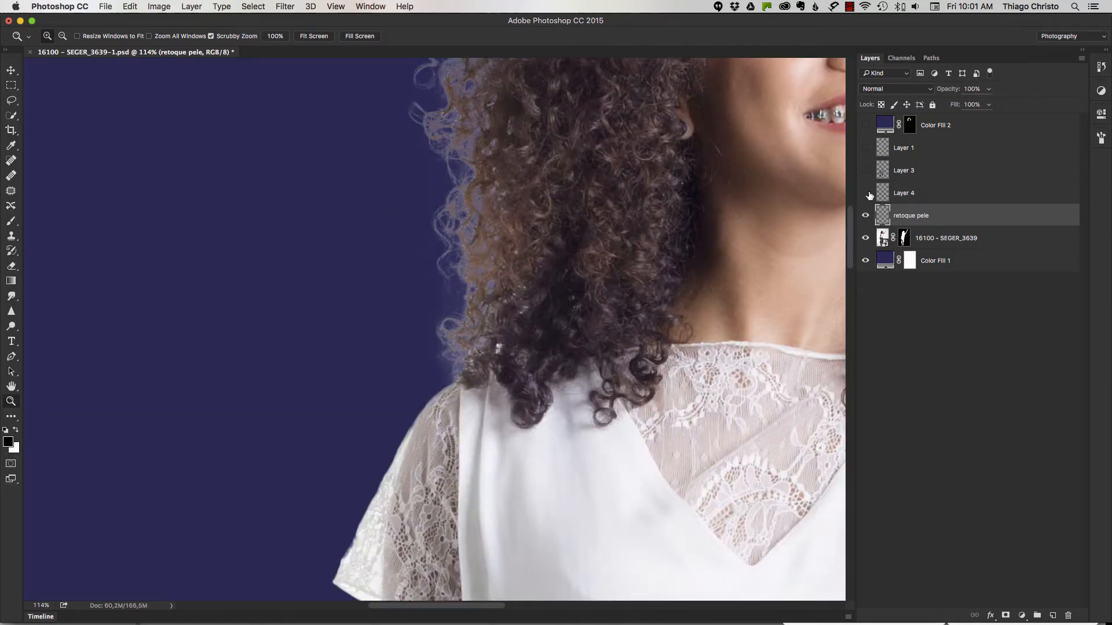
pyautogui.click(865, 193)
pyautogui.press('super+0')
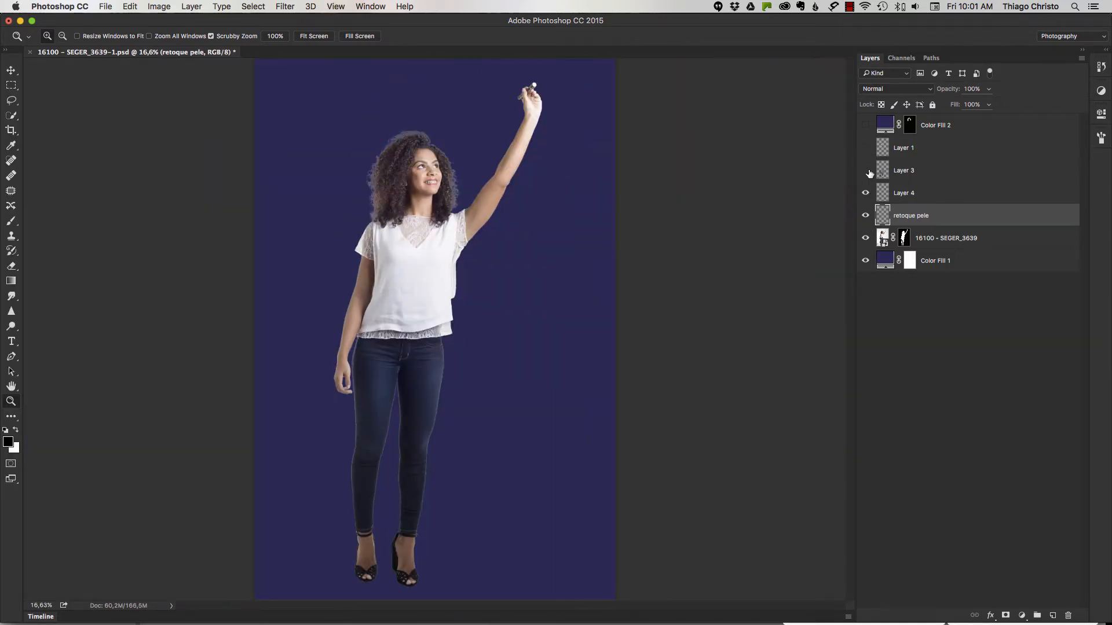
# Step: Turn on Layer 3 and clip it, Layer 4 and retoque pele to the woman's photo layer
pyautogui.click(867, 171)
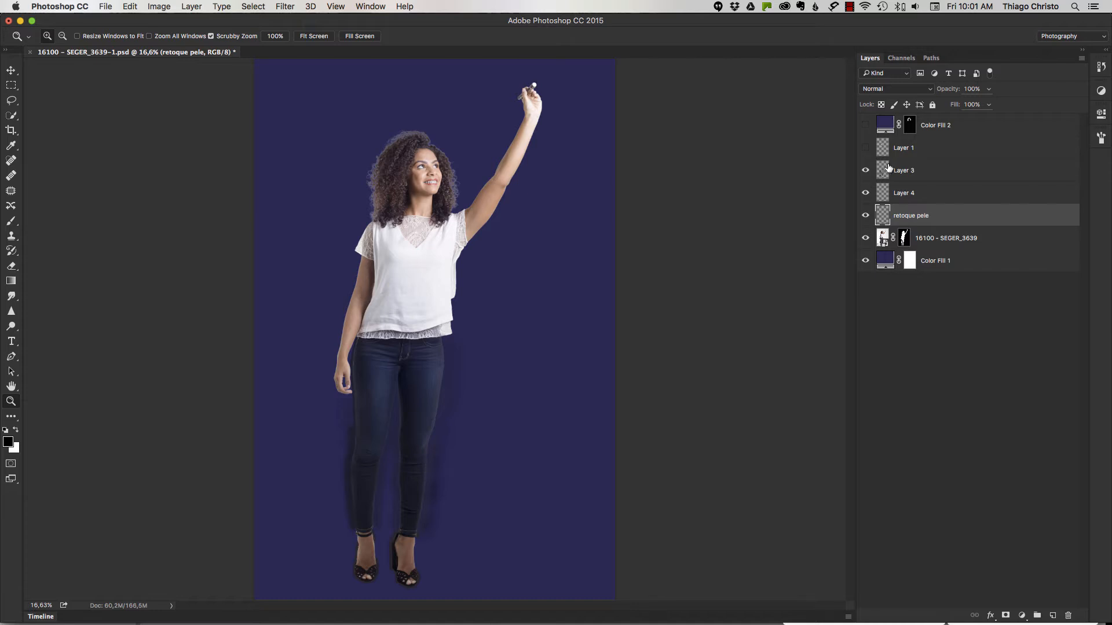
pyautogui.click(889, 169)
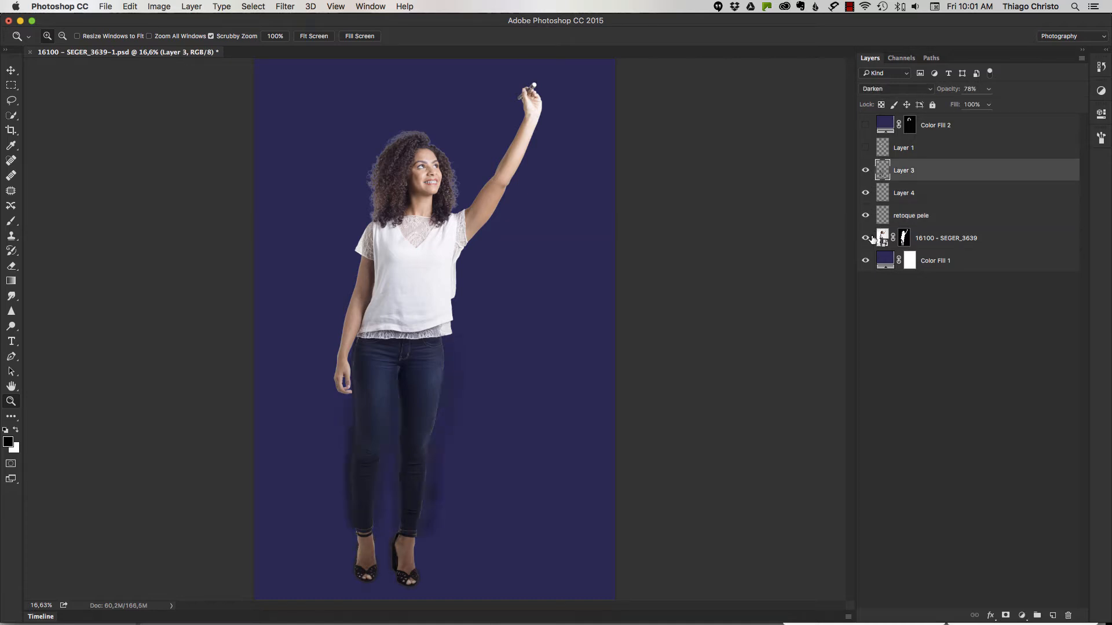
pyautogui.keyDown('shift'); pyautogui.click(907, 212); pyautogui.keyUp('shift')
pyautogui.press('super+alt+g')
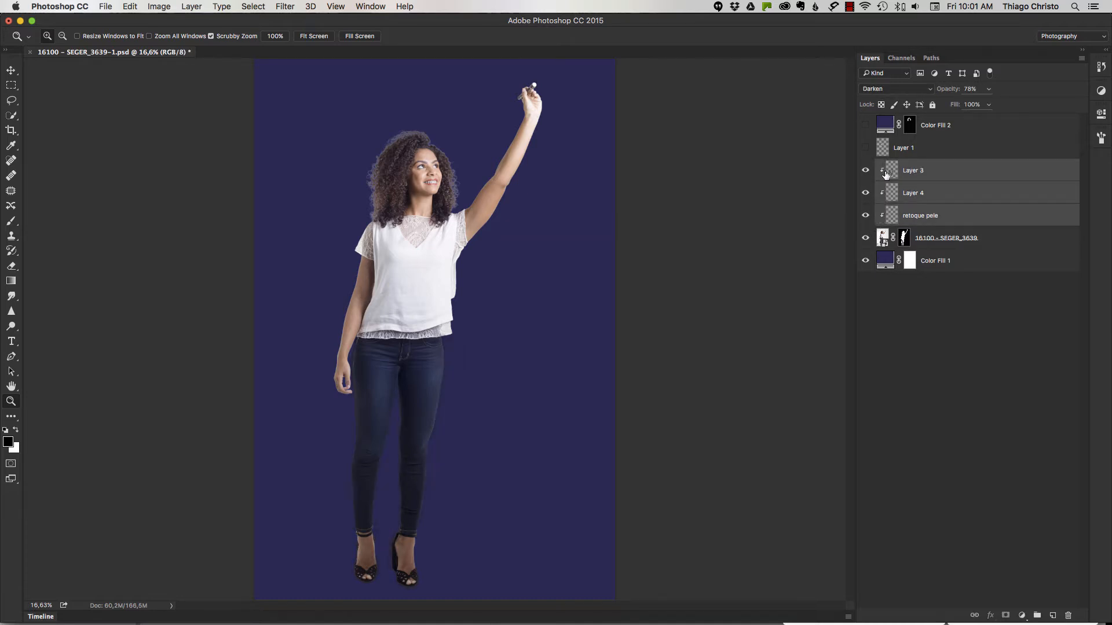
# Step: Compare the jeans, hand and blouse with and without Layer 3 at close range
pyautogui.moveTo(423, 433); pyautogui.dragTo(613, 230)
pyautogui.scroll(3, 546, 248)
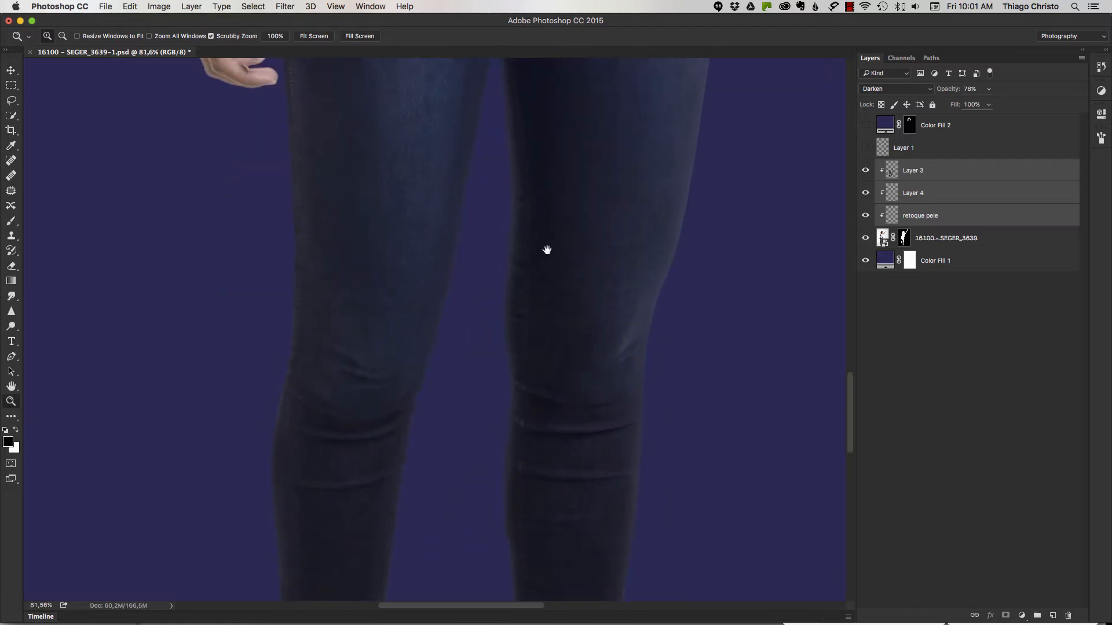
pyautogui.click(865, 170)
pyautogui.scroll(10, 678, 298)
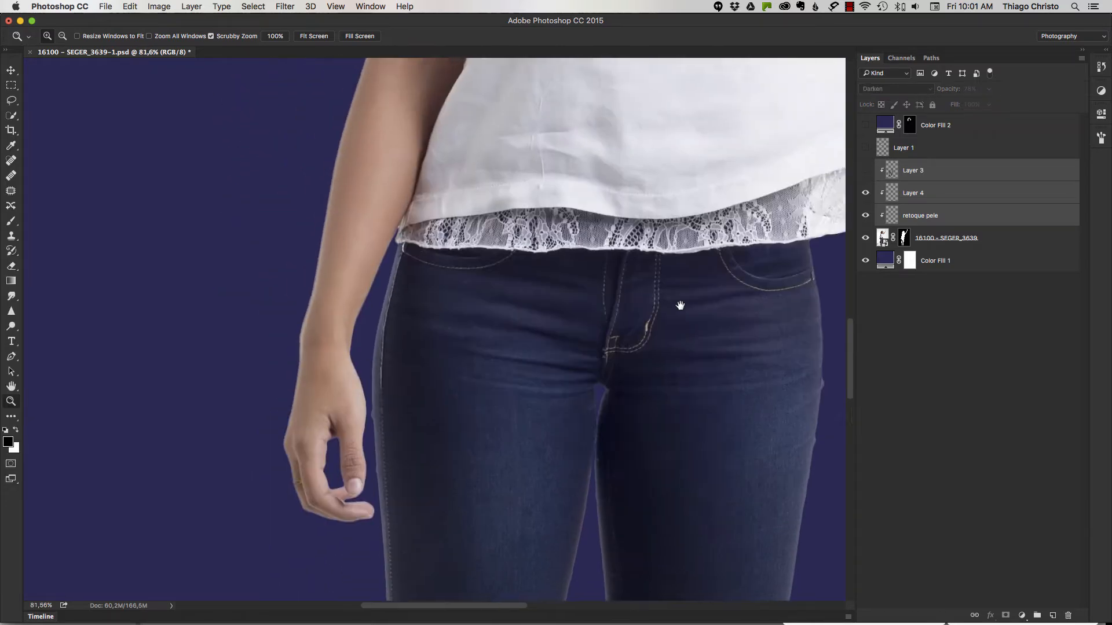
pyautogui.scroll(15, 651, 227)
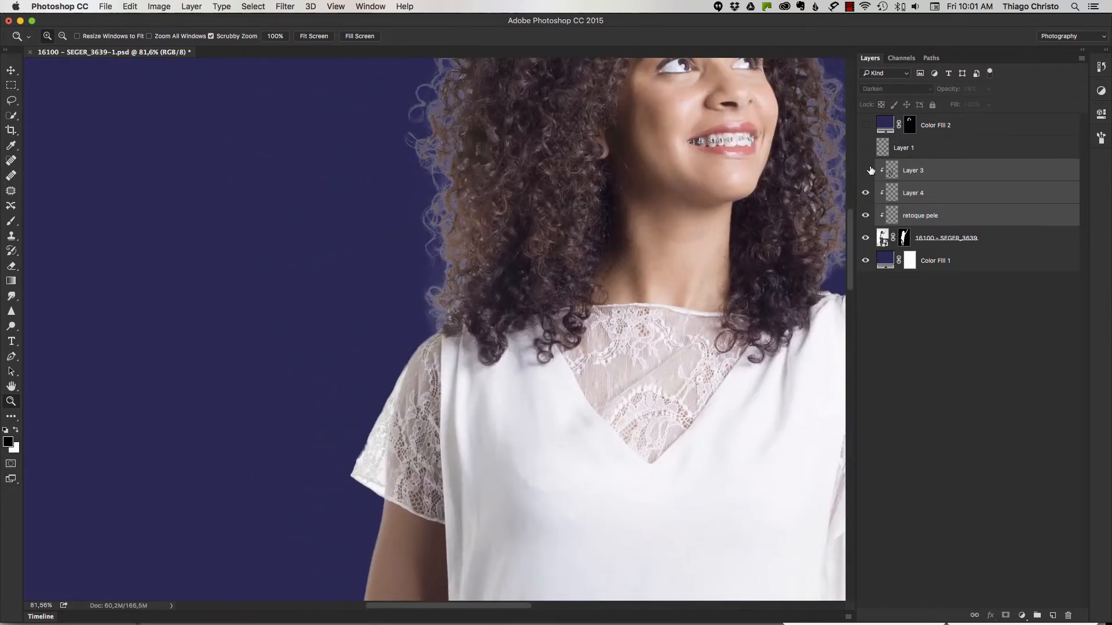
pyautogui.click(865, 170)
pyautogui.scroll(-20, 679, 179)
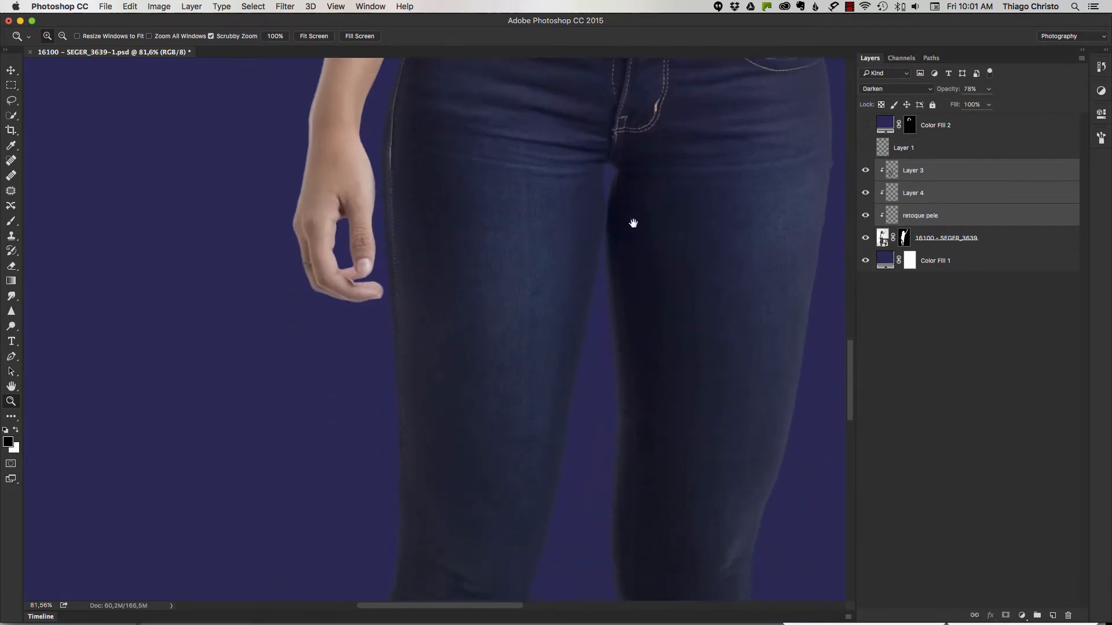
pyautogui.scroll(5, 632, 223)
pyautogui.click(865, 170)
pyautogui.click(865, 170)
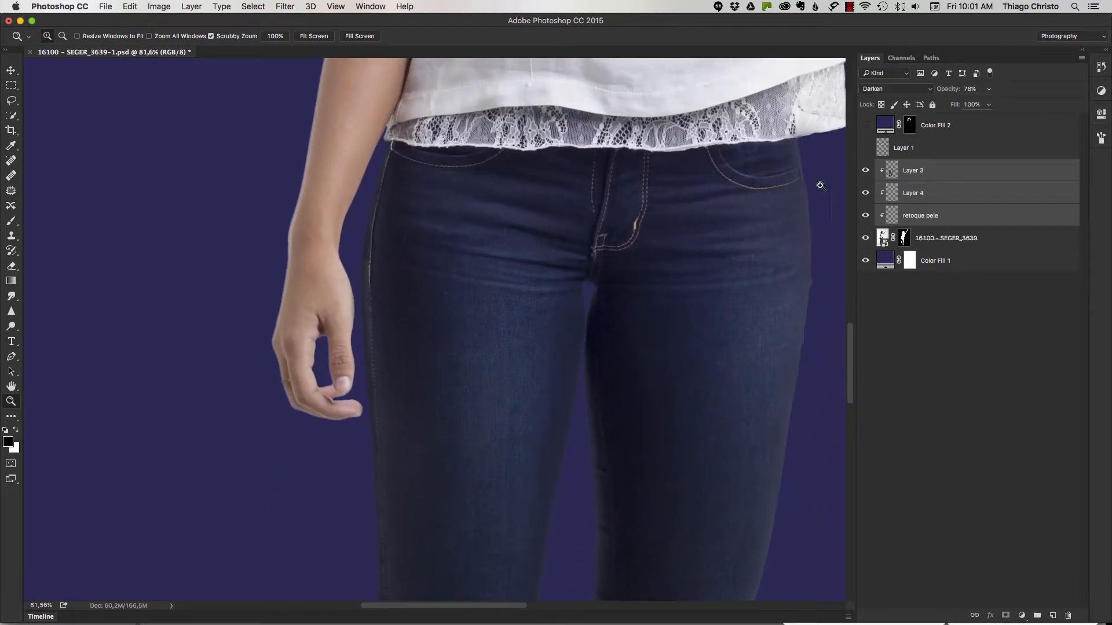
# Step: Release Layer 3 from the clipping mask to examine its painting around the legs, and clip it again
pyautogui.hscroll(5, 610, 228)
pyautogui.scroll(-2, 610, 228)
pyautogui.click(914, 172)
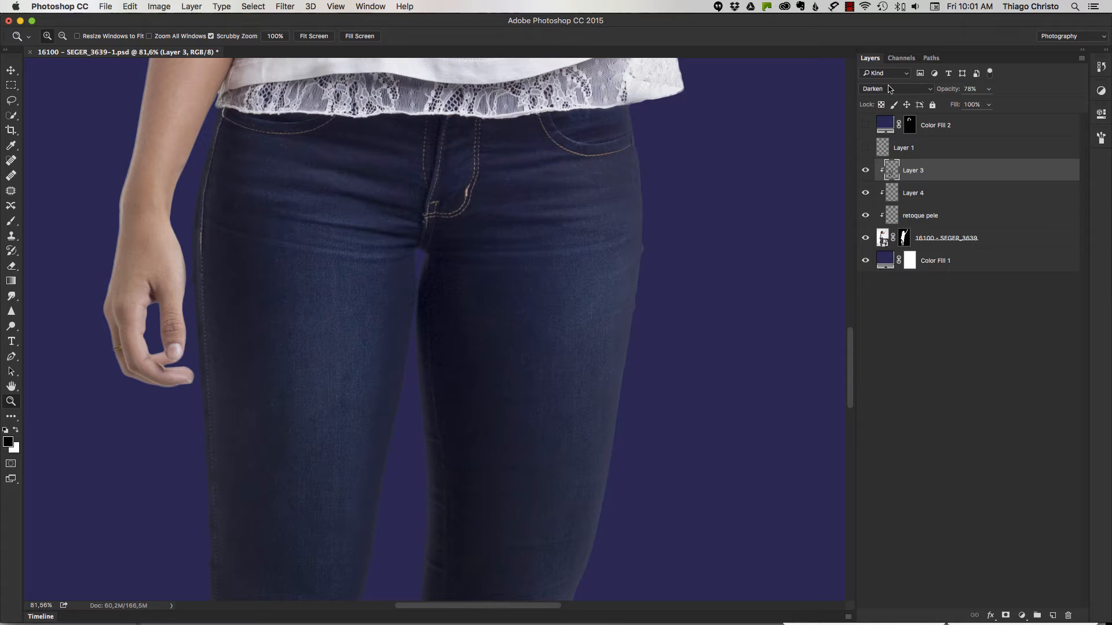
pyautogui.keyDown('alt'); pyautogui.click(912, 180); pyautogui.keyUp('alt')
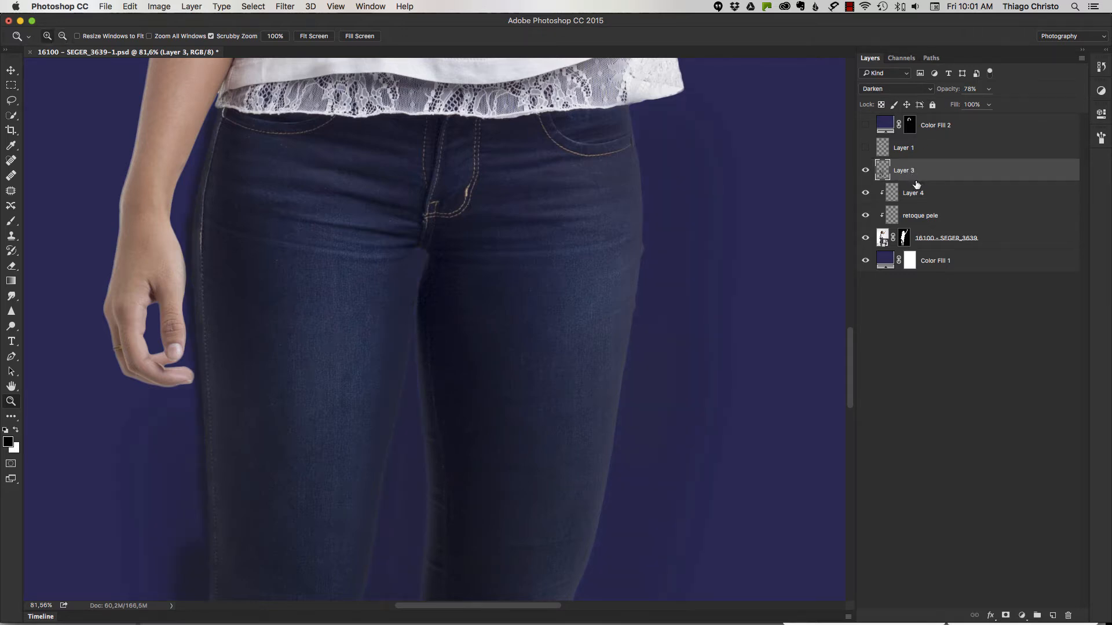
pyautogui.keyDown('alt'); pyautogui.click(921, 176); pyautogui.keyUp('alt')
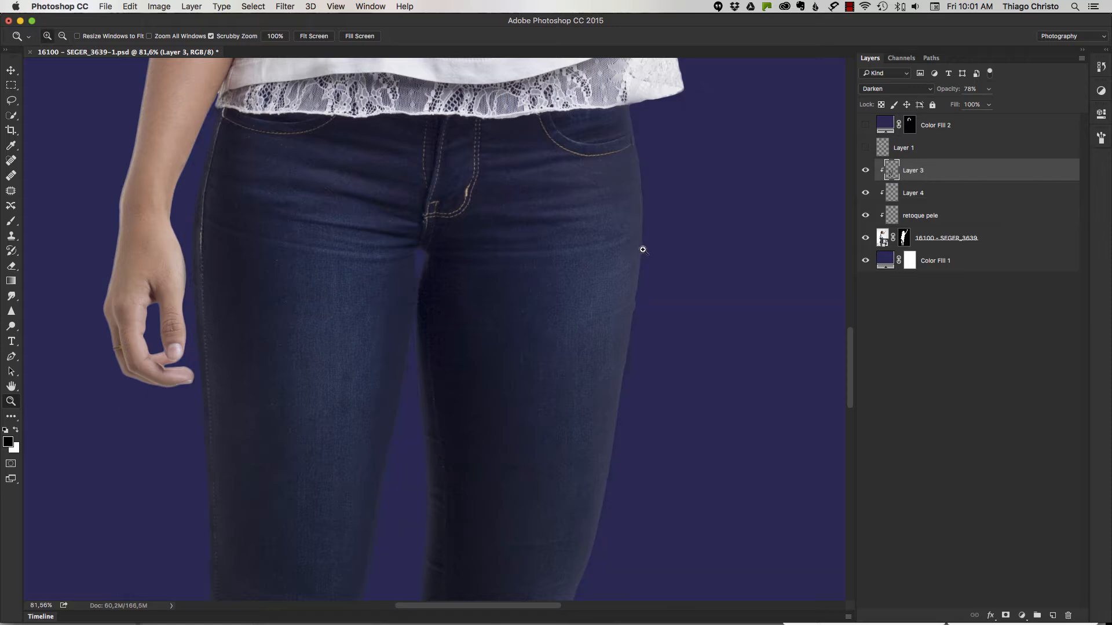
# Step: Compare the woman's feet and sandals with and without Layer 3 at high magnification
pyautogui.scroll(-4, 637, 249)
pyautogui.scroll(-5, 636, 219)
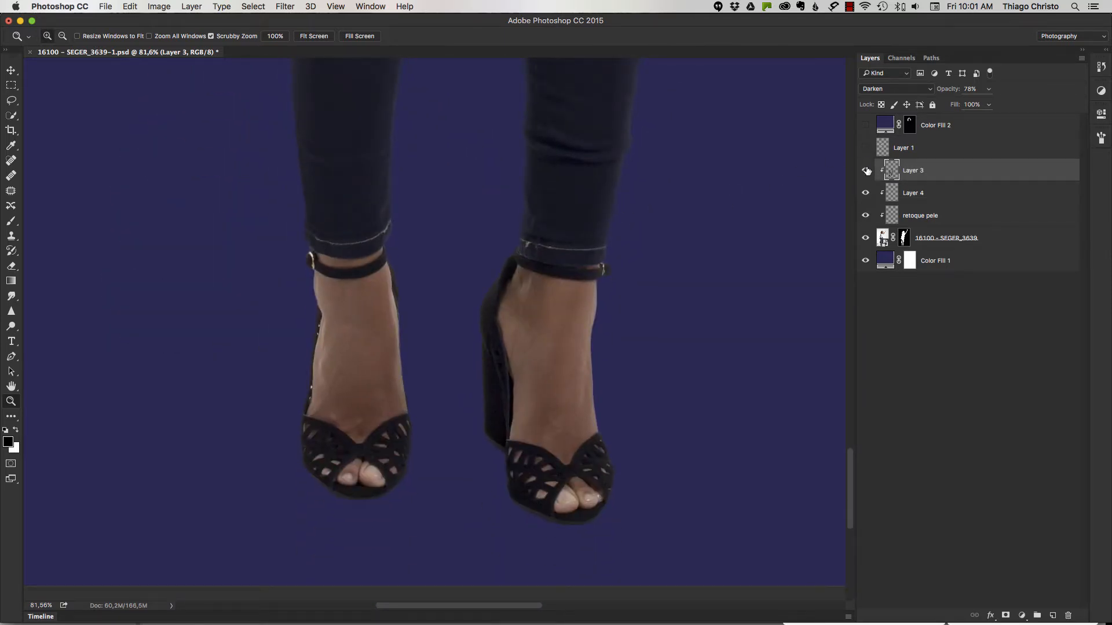
pyautogui.moveTo(517, 473); pyautogui.dragTo(583, 438)
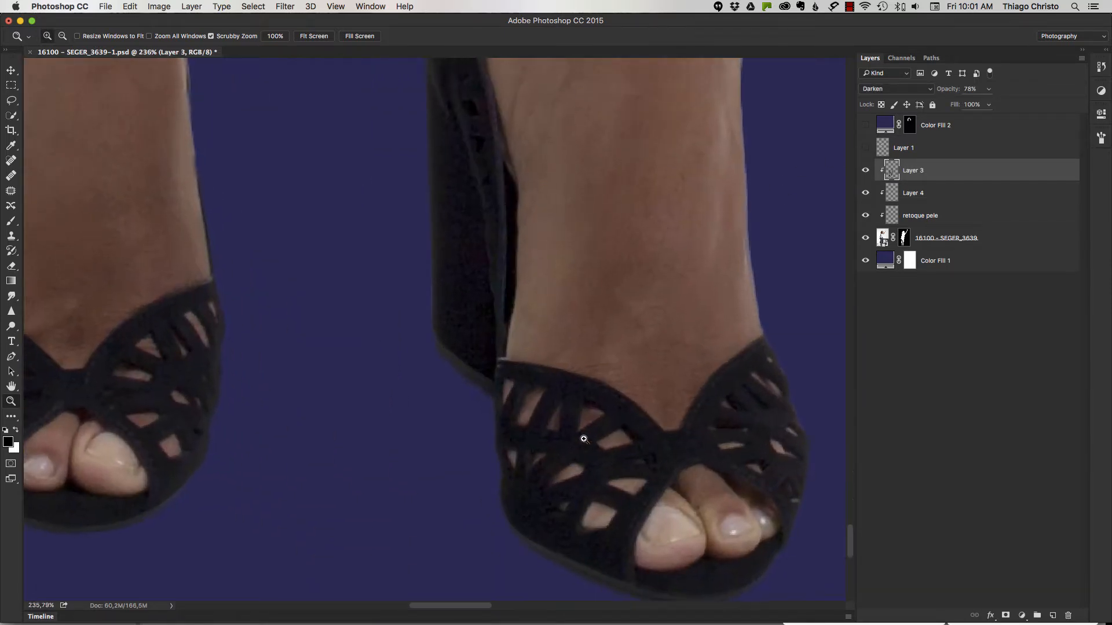
pyautogui.click(865, 170)
pyautogui.click(865, 170)
pyautogui.press('super+0')
# Step: Turn on Layer 1 and hide the photo to examine the blouse patches alone, and show the photo again
pyautogui.click(882, 149)
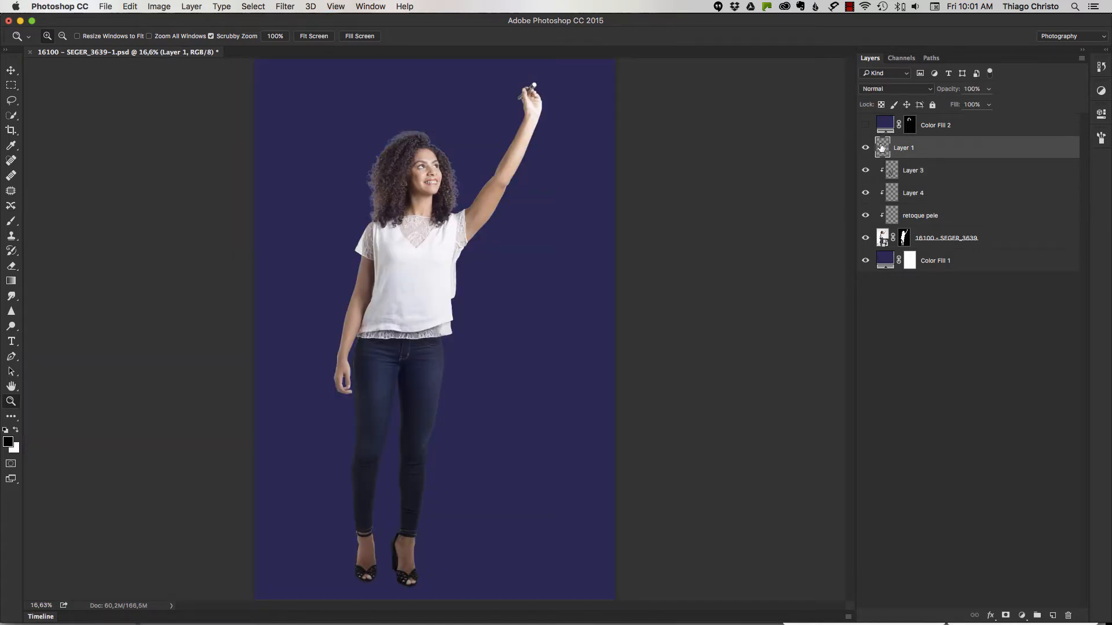
pyautogui.click(864, 238)
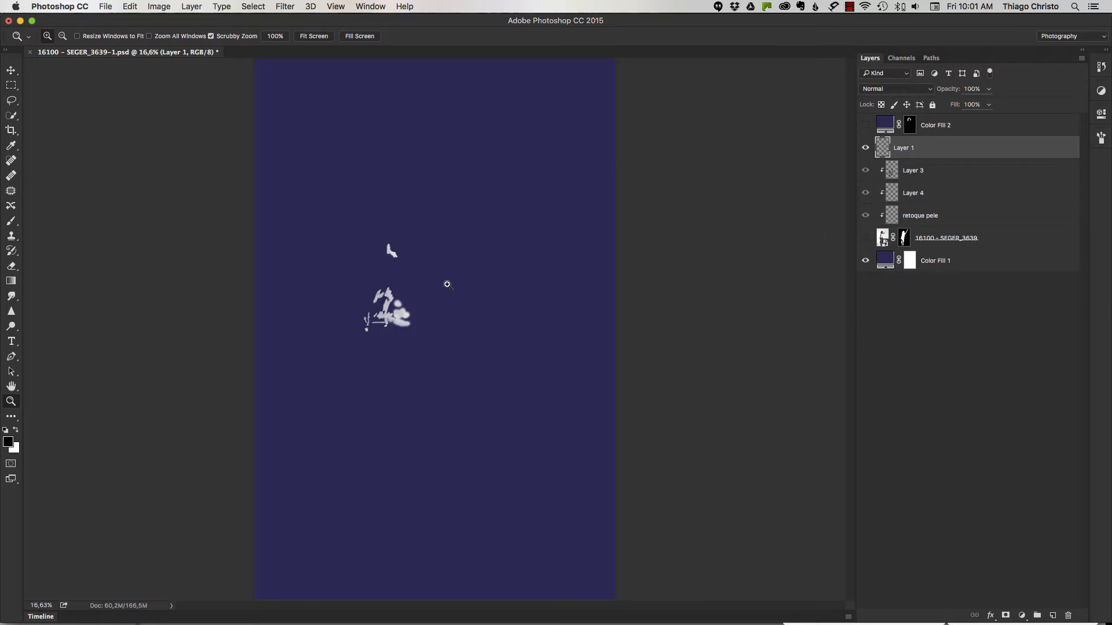
pyautogui.moveTo(380, 309); pyautogui.dragTo(464, 309)
pyautogui.moveTo(629, 90); pyautogui.dragTo(586, 213)
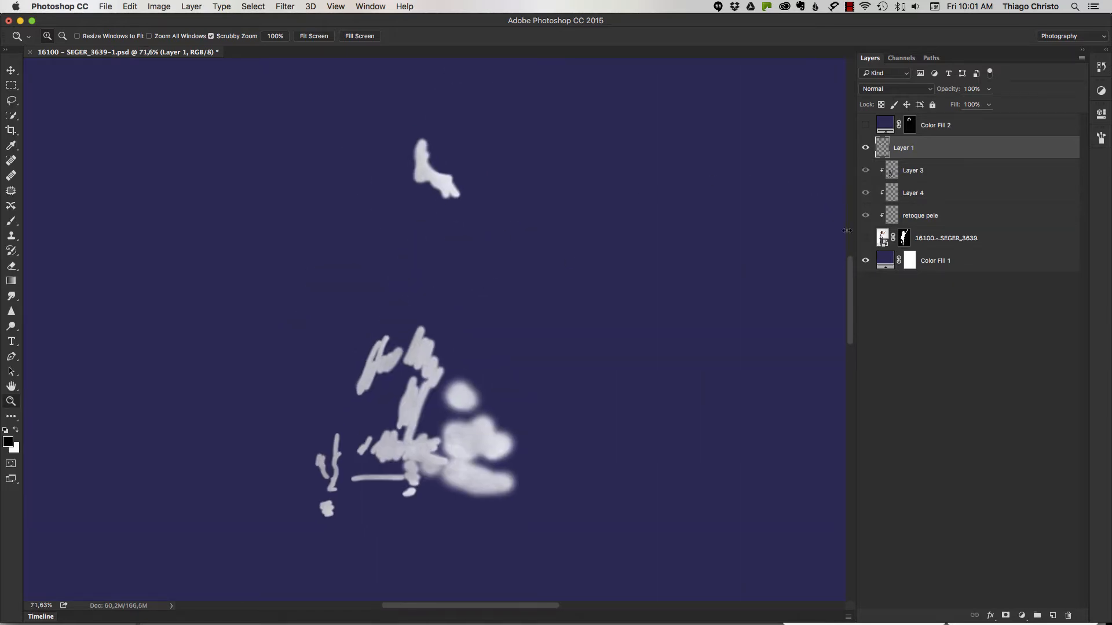
pyautogui.click(865, 238)
# Step: Compare the blouse's creases with and without Layer 1, and clip Layer 1 to the photo layer
pyautogui.click(866, 148)
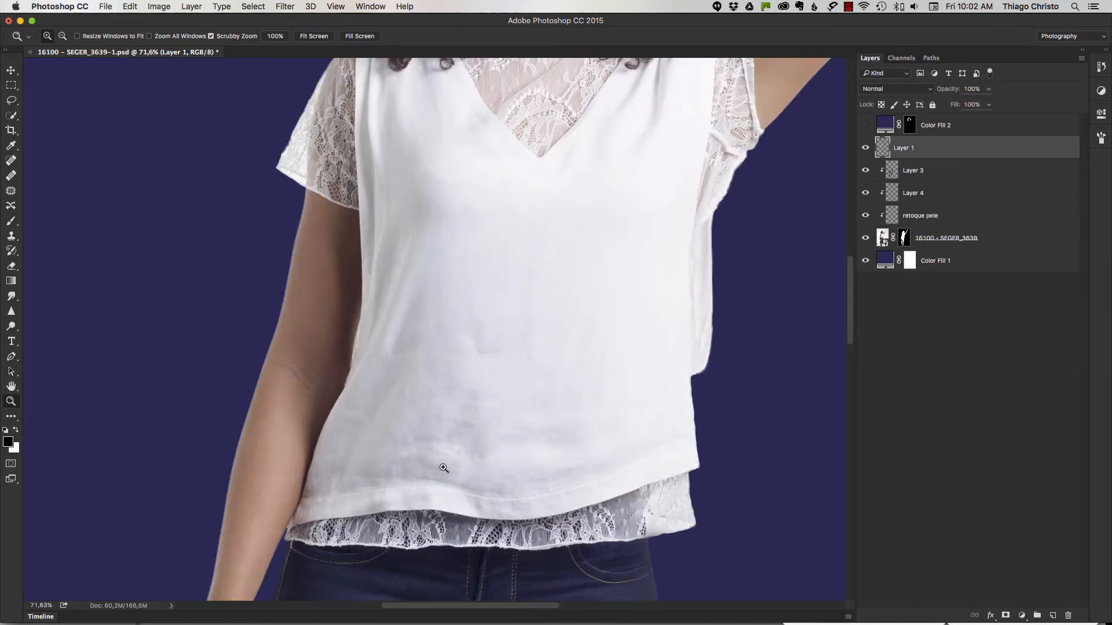
pyautogui.moveTo(442, 467); pyautogui.dragTo(487, 427)
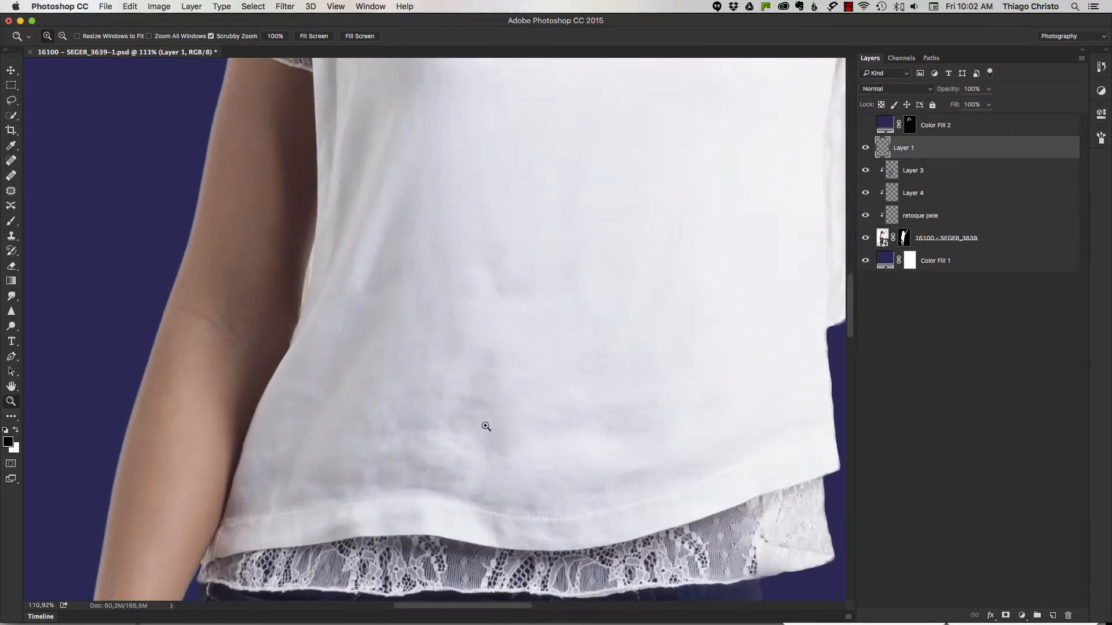
pyautogui.keyDown('alt'); pyautogui.click(870, 153); pyautogui.keyUp('alt')
pyautogui.click(869, 151)
pyautogui.click(866, 150)
pyautogui.click(866, 148)
pyautogui.moveTo(658, 254); pyautogui.dragTo(519, 399)
pyautogui.scroll(-8, 565, 307)
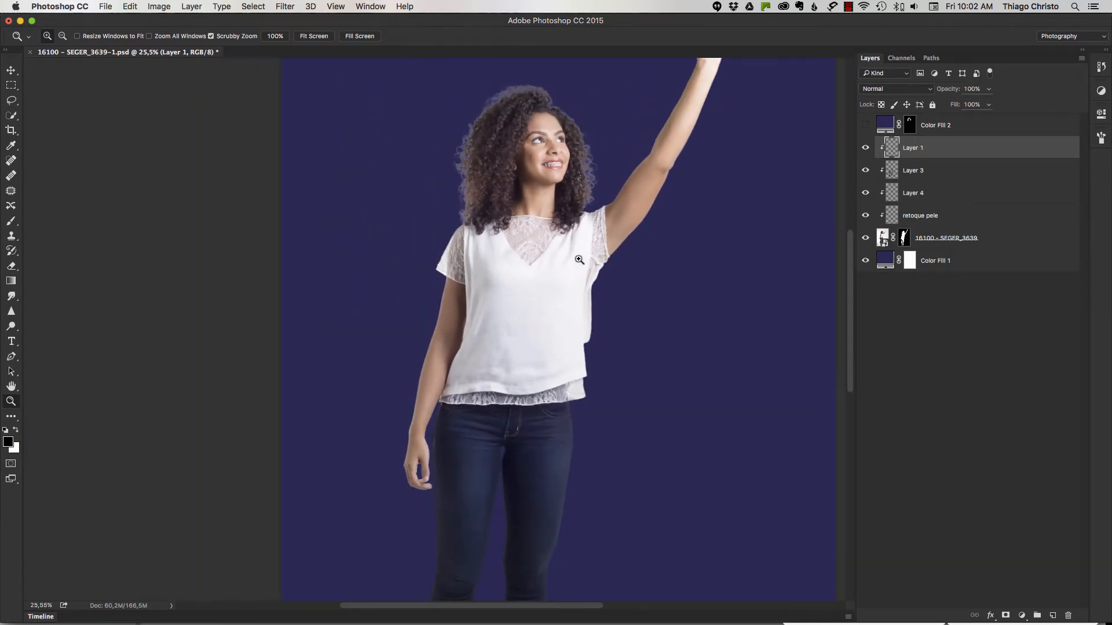
pyautogui.scroll(-3, 800, 133)
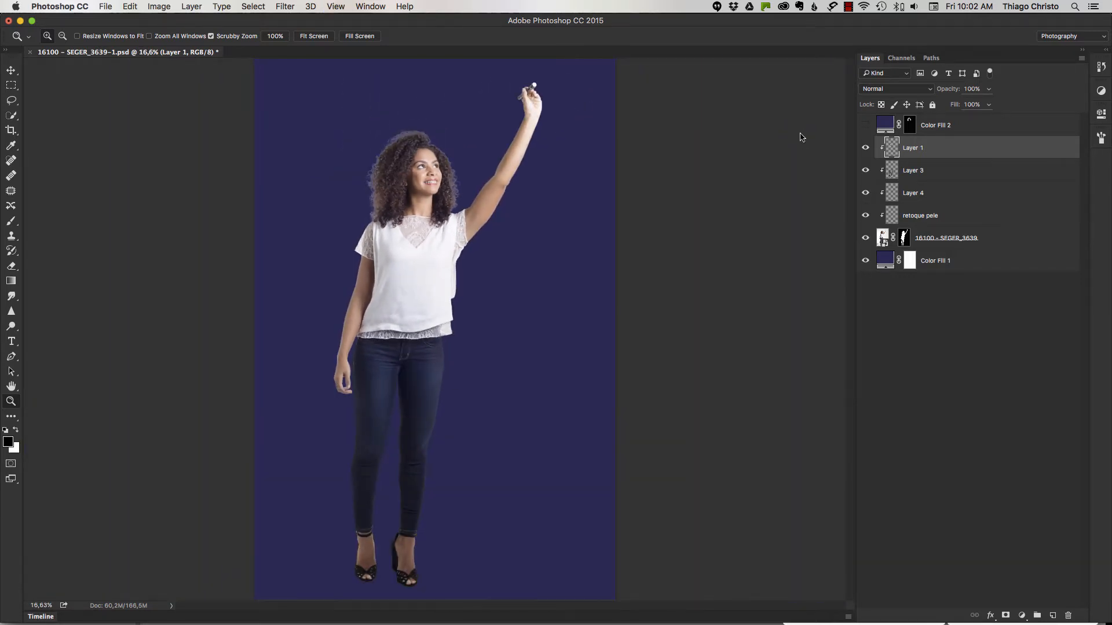
# Step: Turn on the Color Fill 2 layer and clip it to the woman's photo
pyautogui.click(866, 125)
pyautogui.scroll(7, 431, 150)
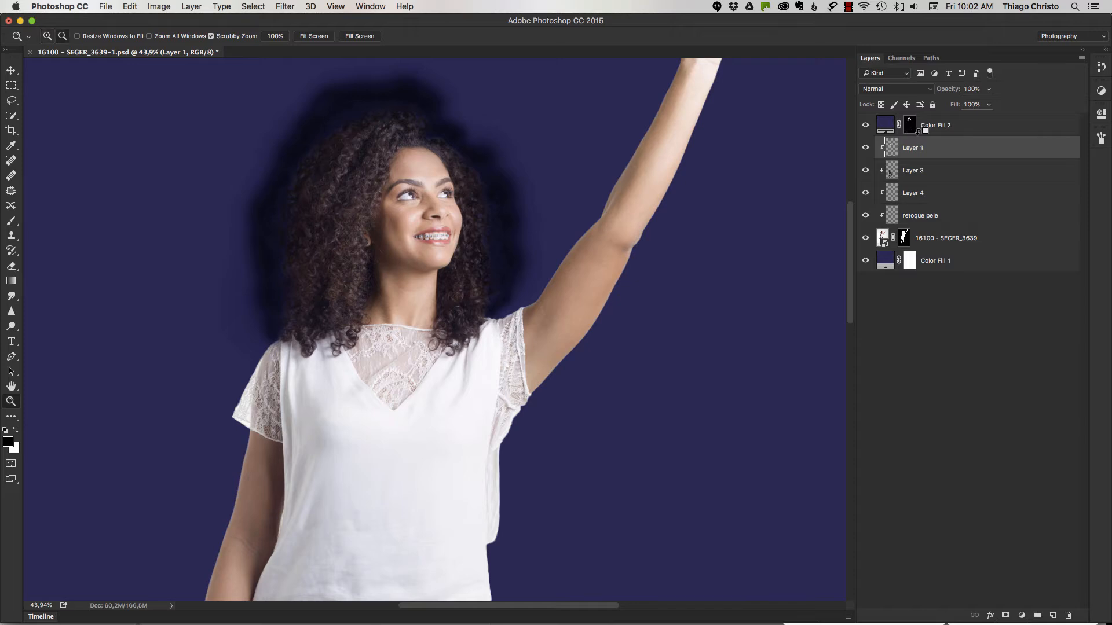
pyautogui.keyDown('alt'); pyautogui.click(920, 135); pyautogui.keyUp('alt')
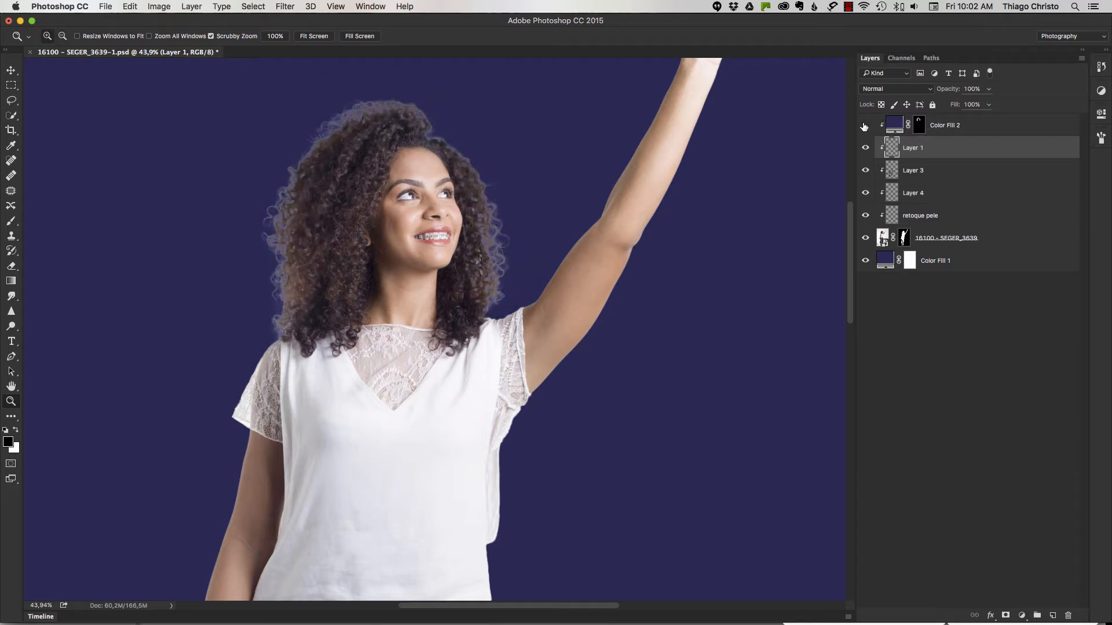
# Step: Select Color Fill 2 to check its blend mode, and compare the edges of the hair with and without it
pyautogui.scroll(7, 453, 118)
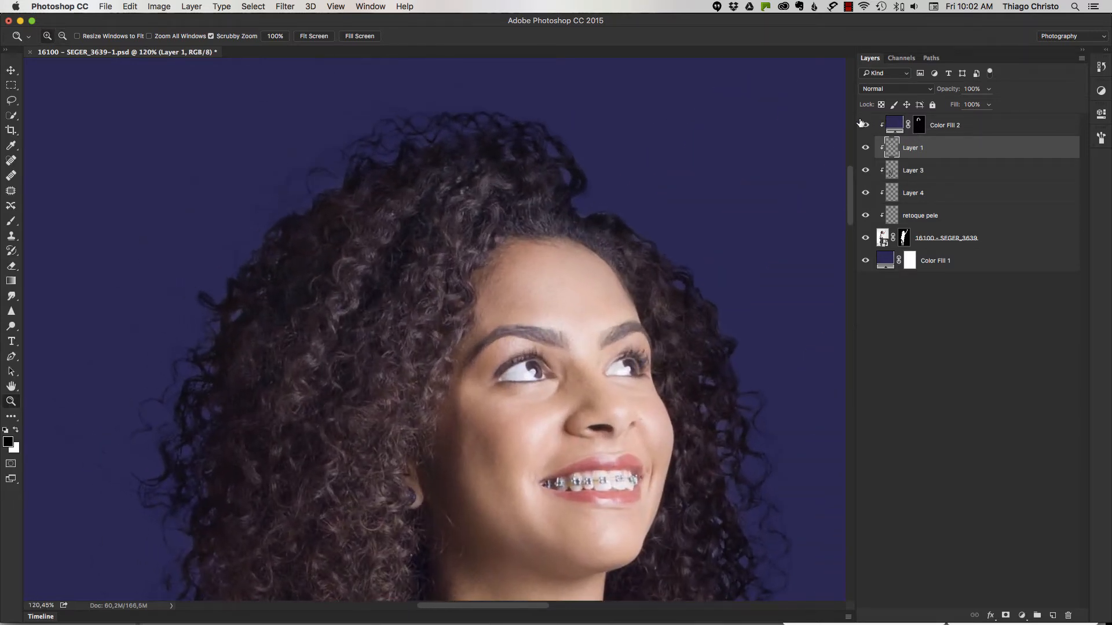
pyautogui.click(897, 125)
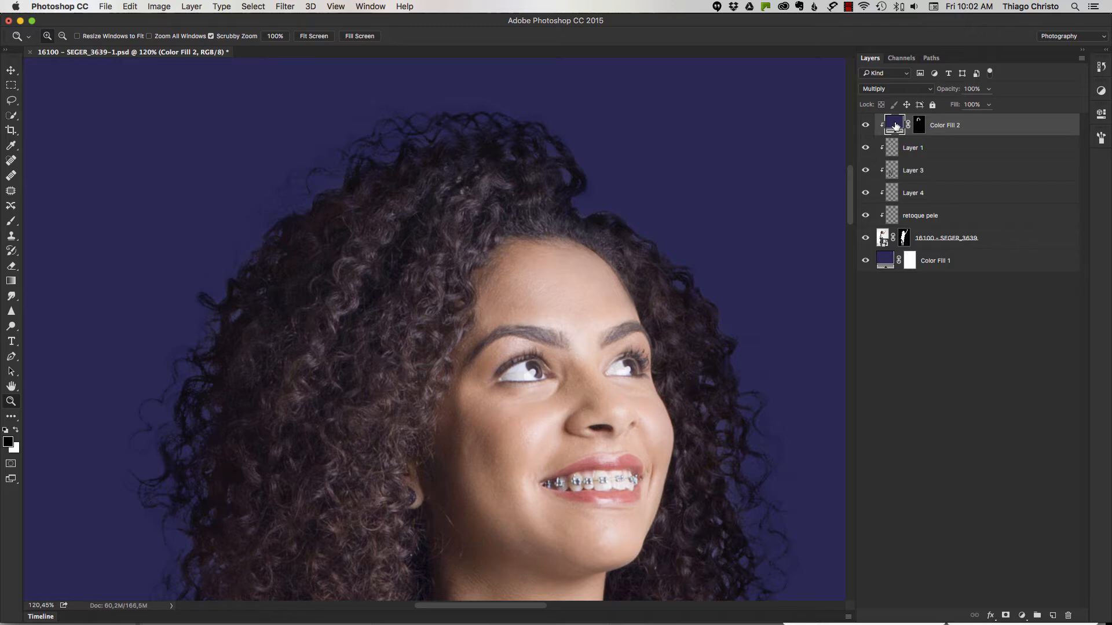
pyautogui.click(865, 125)
pyautogui.click(866, 125)
pyautogui.scroll(-10, 752, 186)
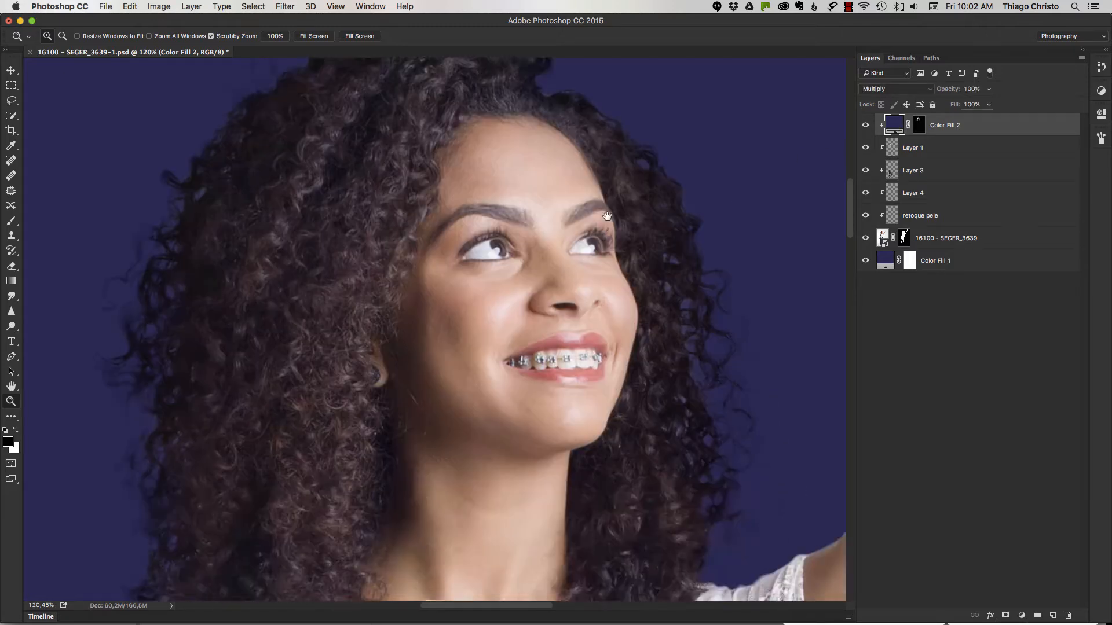
pyautogui.click(865, 125)
pyautogui.click(865, 125)
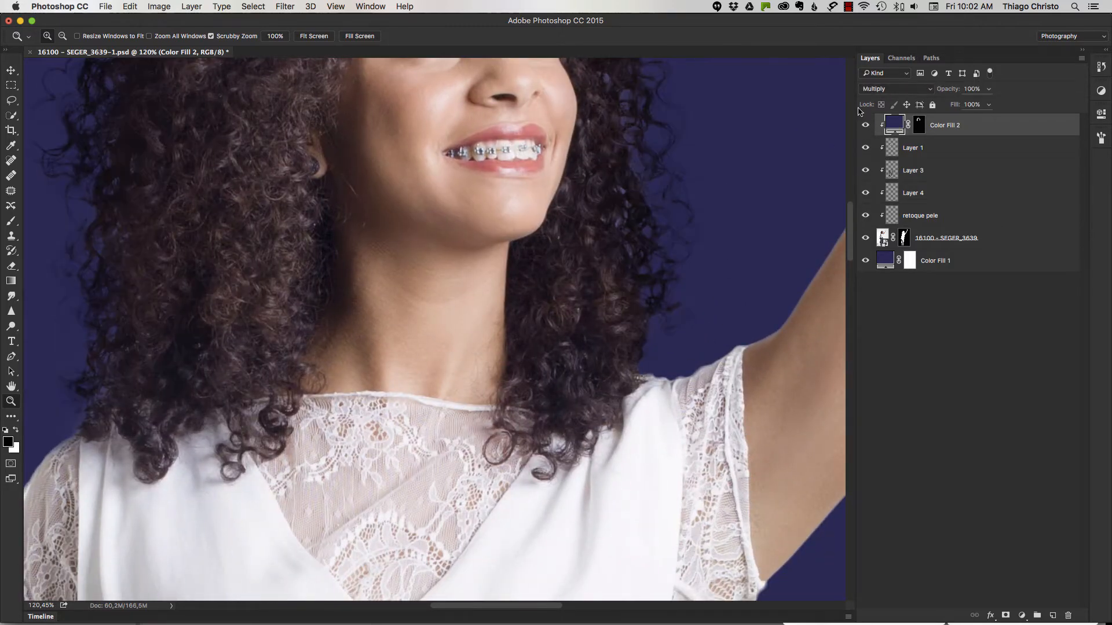
# Step: View the whole finished cutout, close the document without saving, and switch to Adobe Bridge
pyautogui.press('super+0')
pyautogui.press('super+minus')
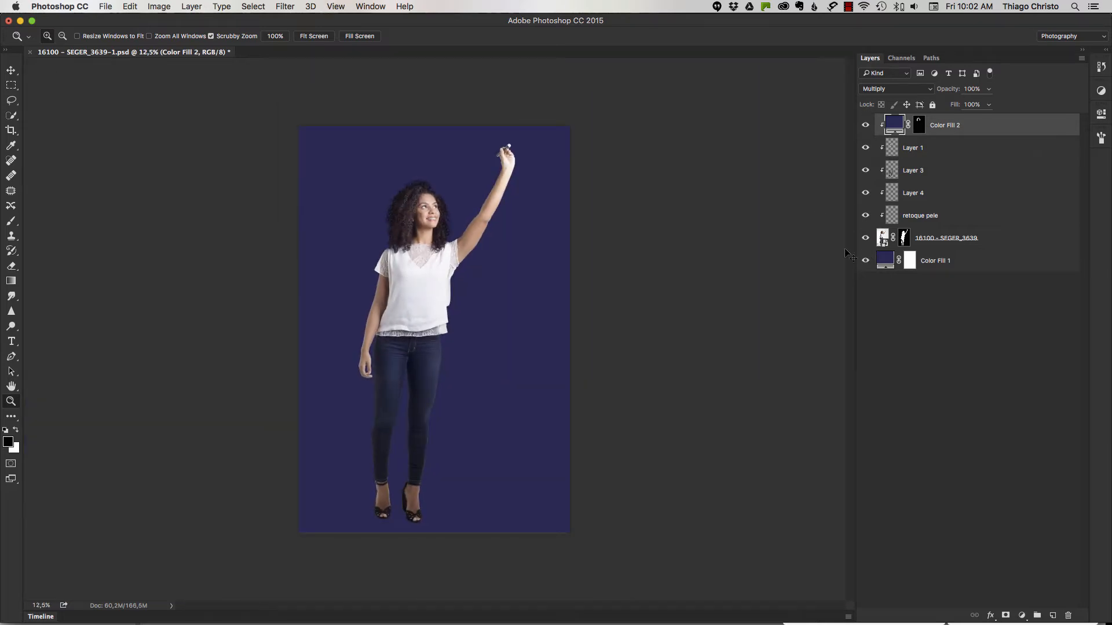
pyautogui.press('super+w')
pyautogui.click(512, 217)
pyautogui.press('super+Tab')
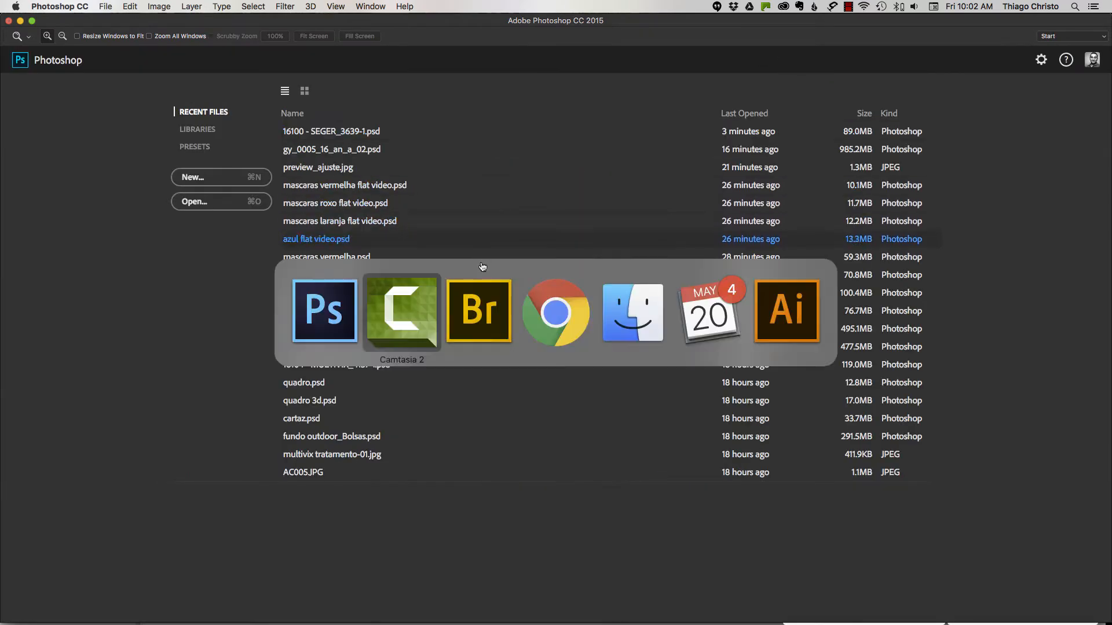
pyautogui.press('super+Tab')
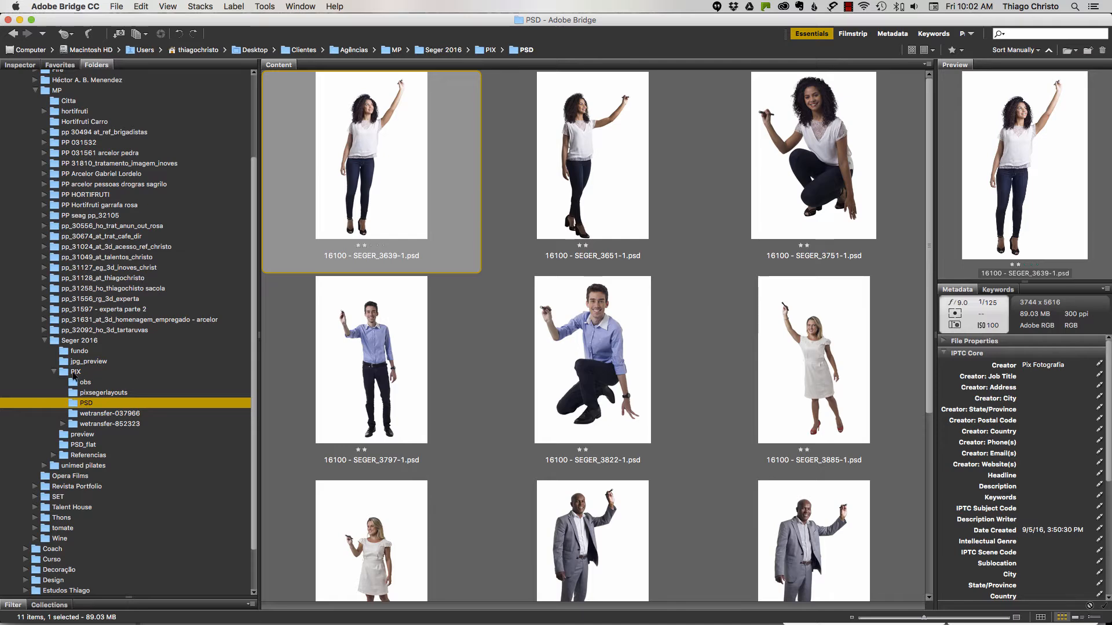
# Step: Open i.psd from the Seger 2016 folder and hide everything except the FUNDO group
pyautogui.click(77, 341)
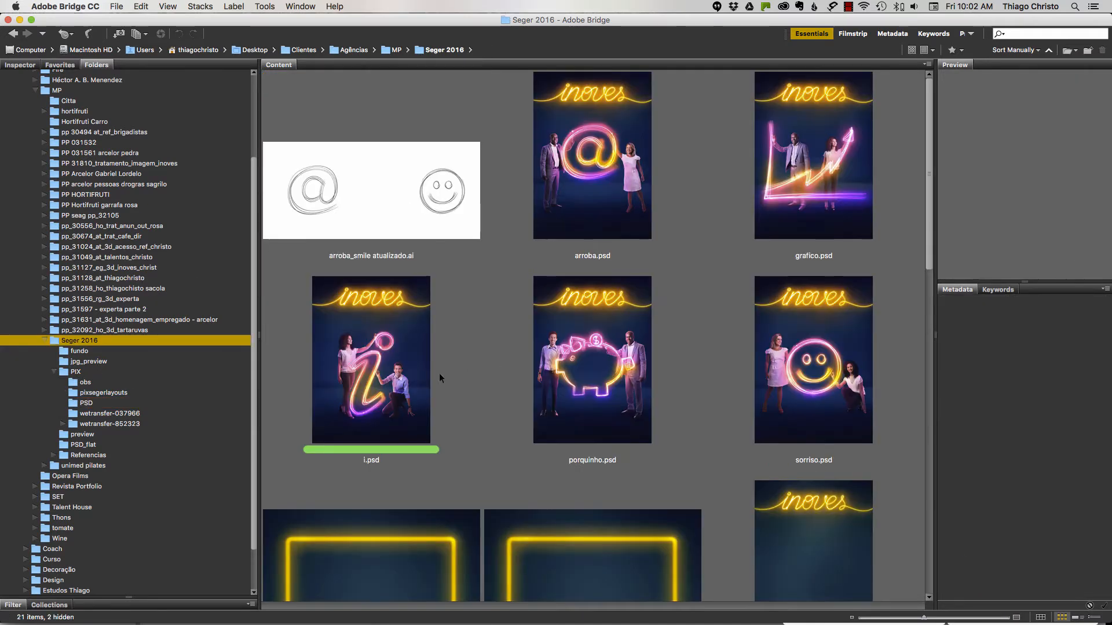
pyautogui.doubleClick(374, 362)
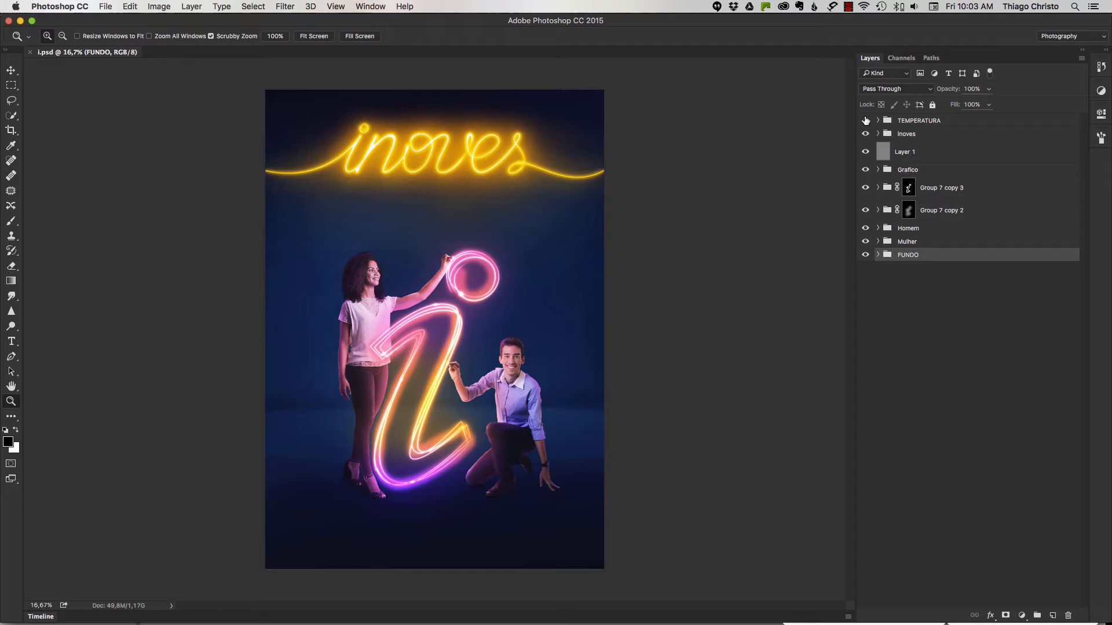
pyautogui.moveTo(865, 120); pyautogui.dragTo(865, 255)
pyautogui.click(865, 255)
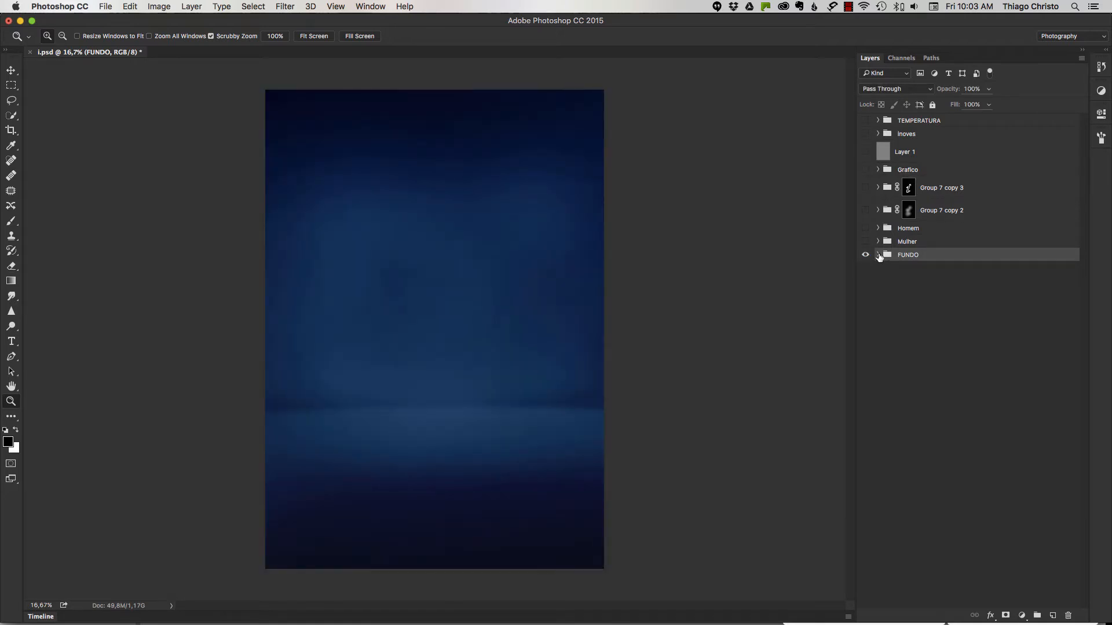
# Step: Expand FUNDO, show only Color Fill 1, turn on Color Fill 6 above it, and select it to check its blend mode
pyautogui.click(878, 255)
pyautogui.keyDown('alt'); pyautogui.click(868, 386); pyautogui.keyUp('alt')
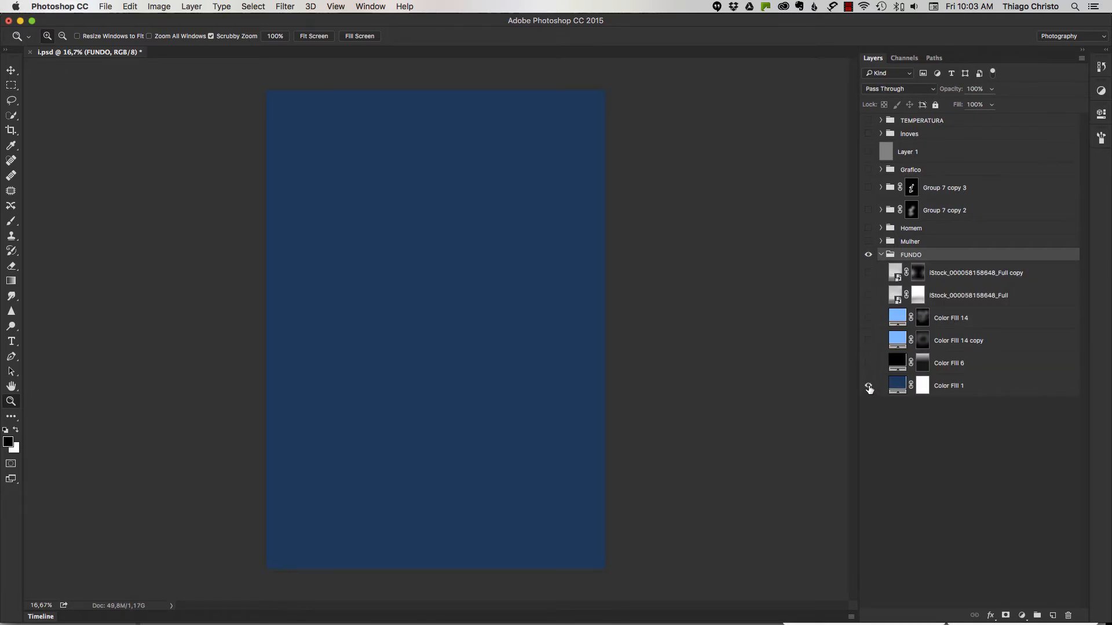
pyautogui.click(923, 389)
pyautogui.click(868, 364)
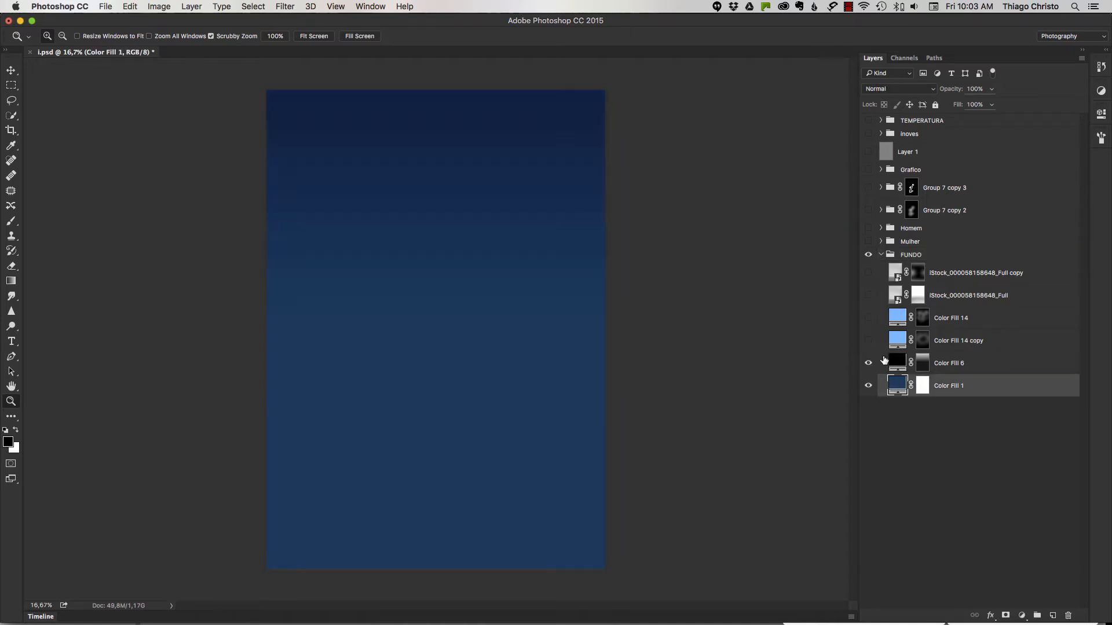
pyautogui.click(912, 362)
pyautogui.click(874, 362)
pyautogui.click(877, 359)
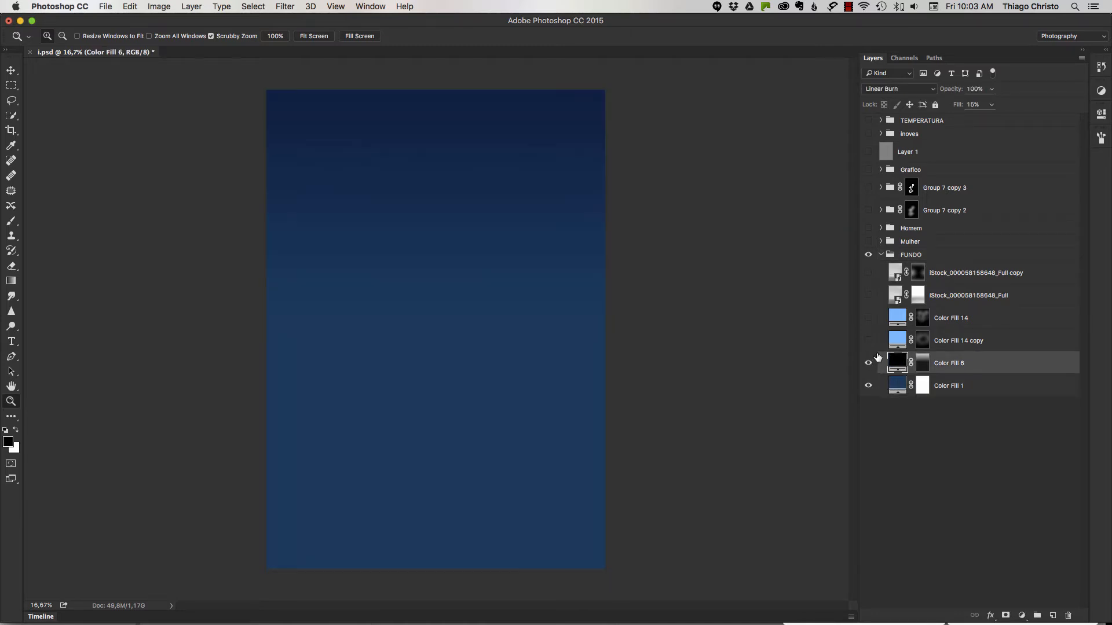
pyautogui.click(869, 341)
pyautogui.click(868, 318)
pyautogui.click(925, 317)
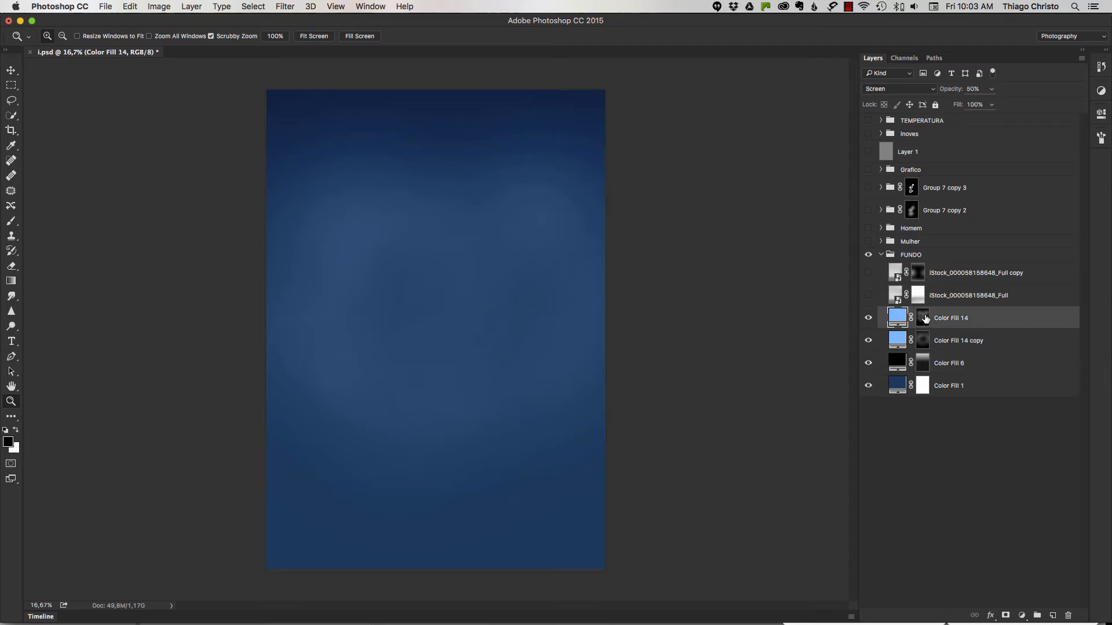
pyautogui.click(868, 296)
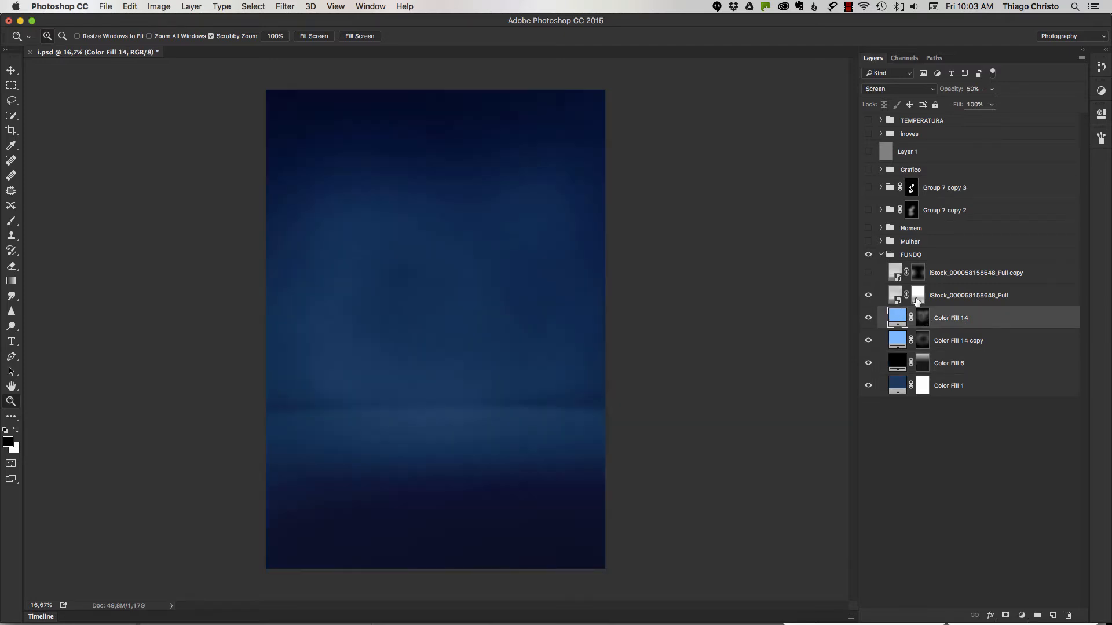
pyautogui.click(898, 298)
pyautogui.click(903, 89)
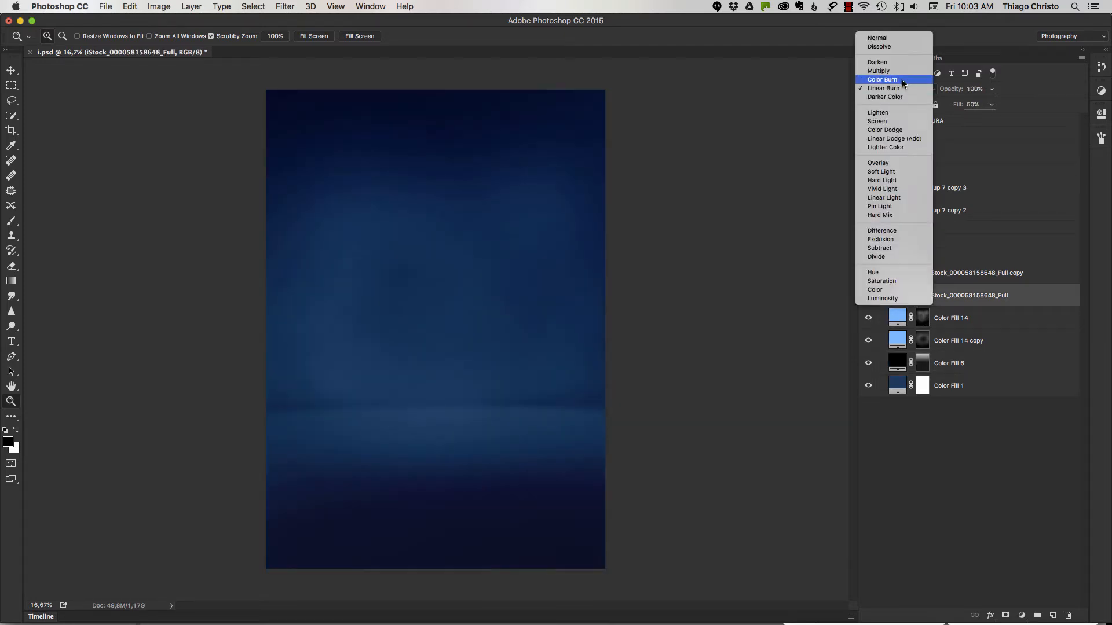
pyautogui.click(893, 38)
pyautogui.moveTo(956, 104); pyautogui.dragTo(1035, 108)
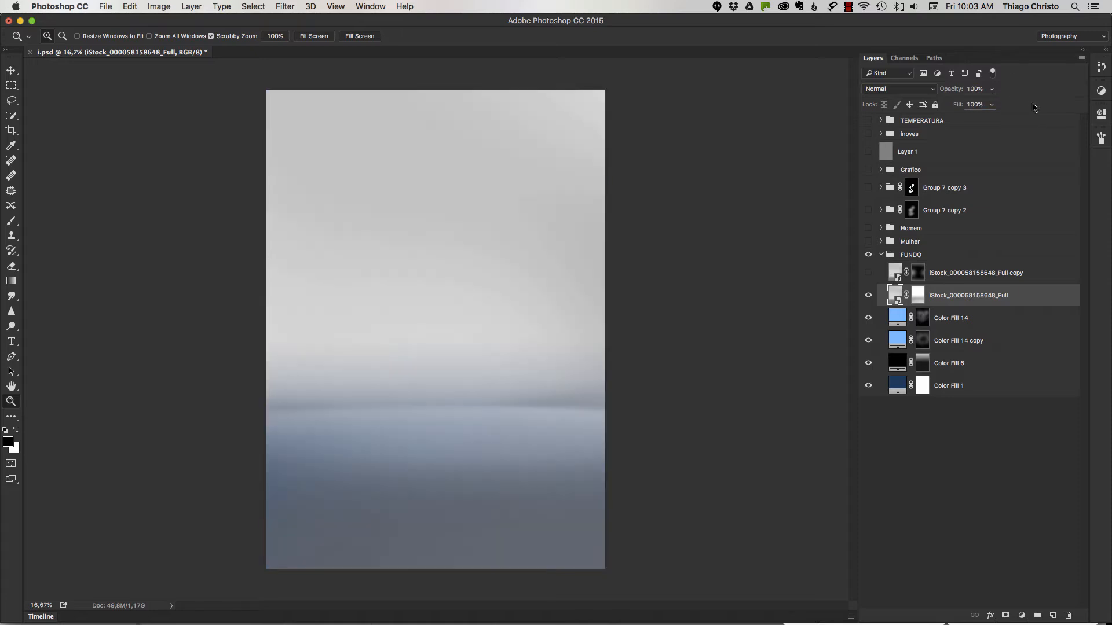
pyautogui.keyDown('shift'); pyautogui.click(920, 295); pyautogui.keyUp('shift')
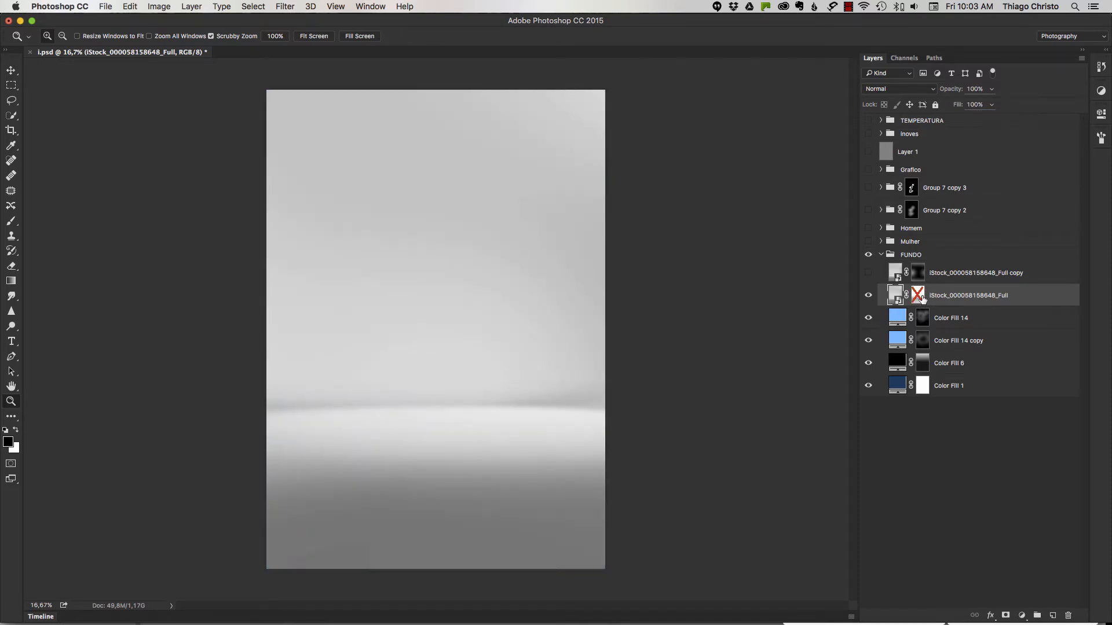
pyautogui.keyDown('shift'); pyautogui.click(920, 295); pyautogui.keyUp('shift')
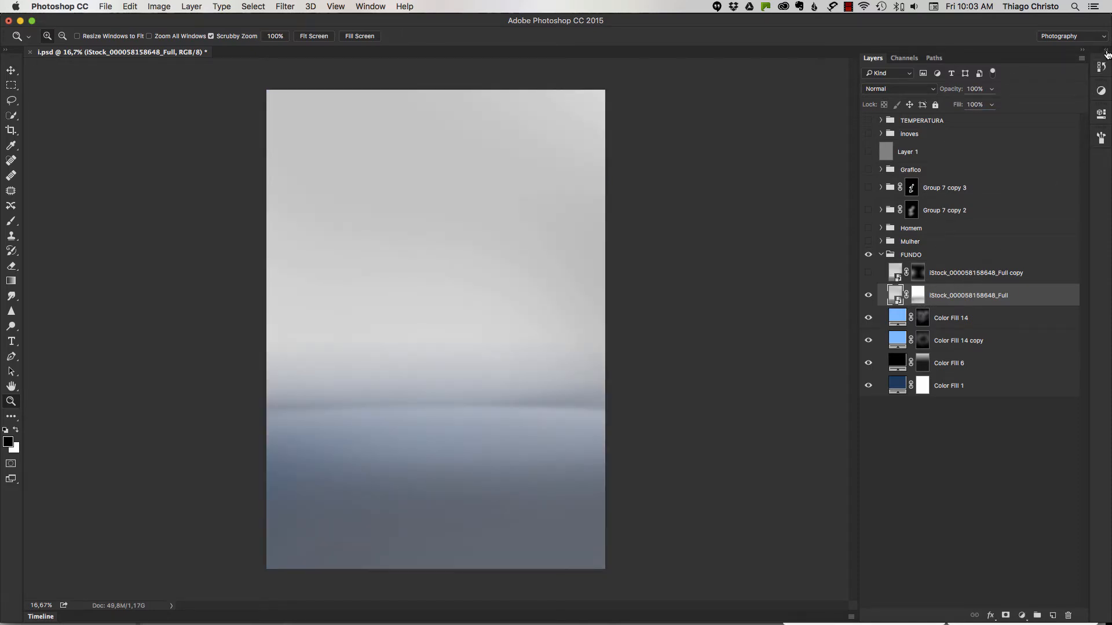
# Step: Revert the document to its opening history snapshot, undoing the changes to the iStock layer's blending, fill and mask
pyautogui.click(1106, 51)
pyautogui.click(945, 122)
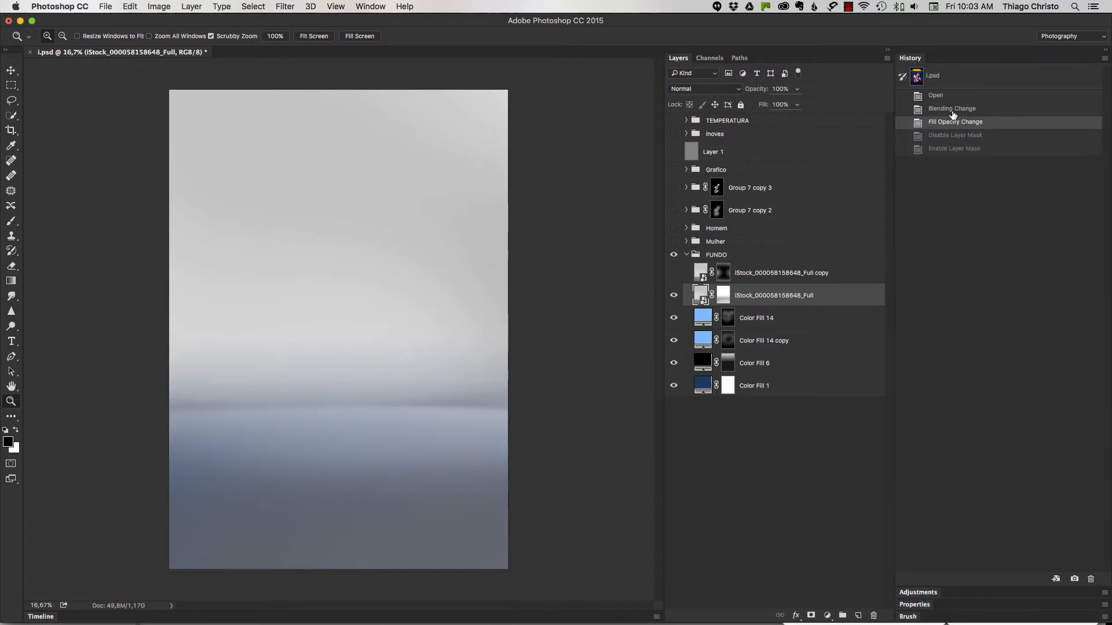
pyautogui.click(948, 110)
pyautogui.click(915, 83)
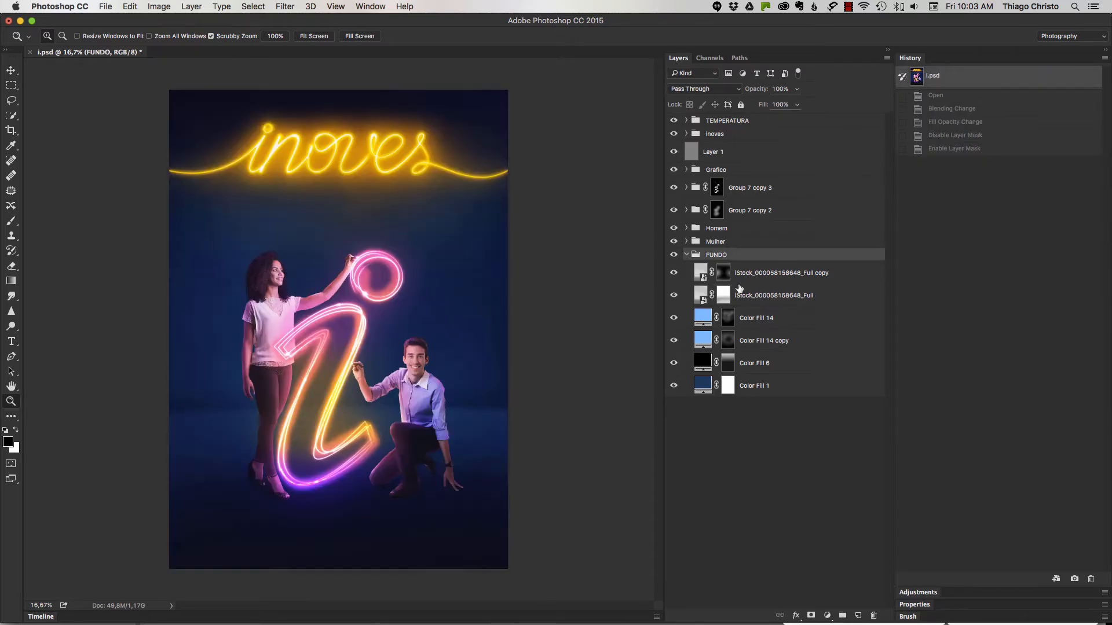
# Step: Select each of the two iStock background layers to check its blend mode and fill, and collapse the FUNDO group
pyautogui.click(750, 294)
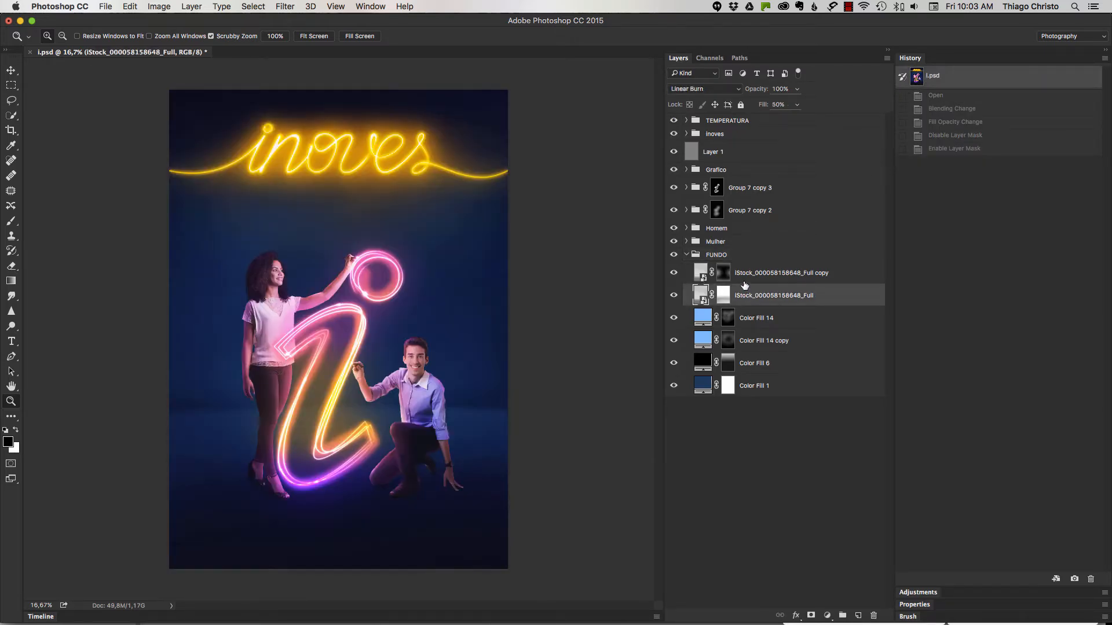
pyautogui.click(696, 273)
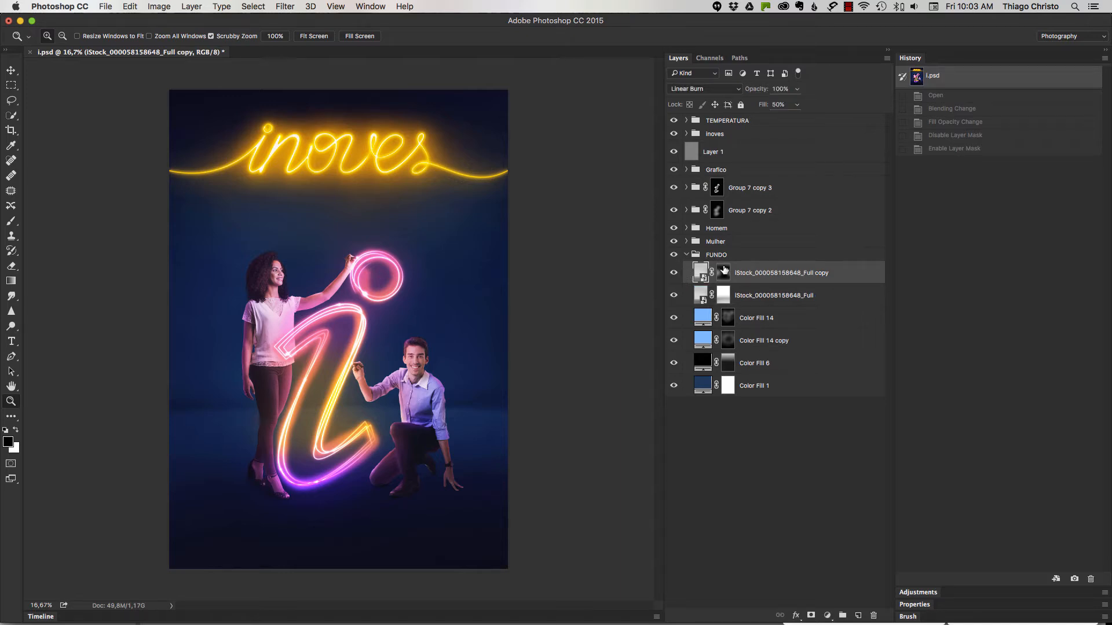
pyautogui.click(687, 254)
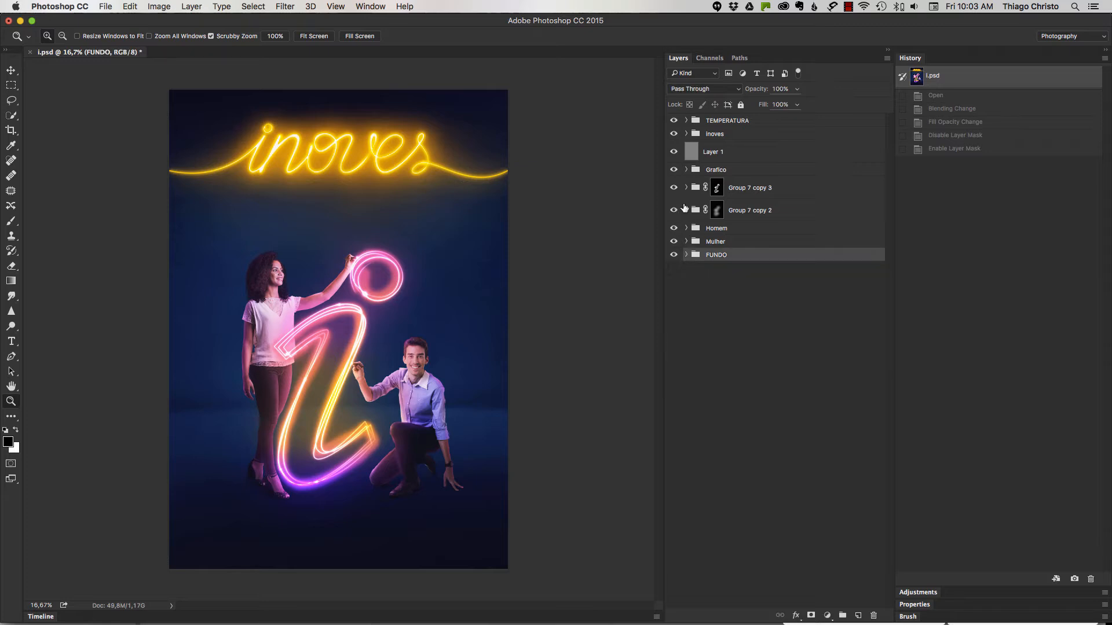
# Step: Hide all groups above Mulher, expand it, hide its clipped adjustment layers, and select the 16100 - SEGER_3651-1 copy layer
pyautogui.moveTo(674, 120); pyautogui.dragTo(673, 230)
pyautogui.click(686, 242)
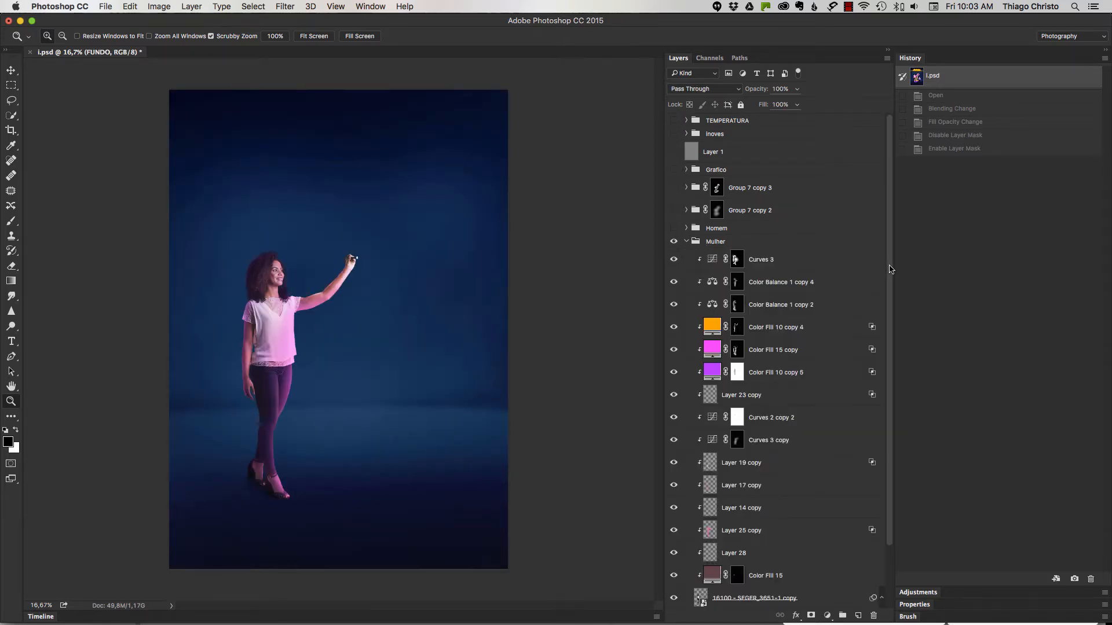
pyautogui.scroll(-3, 762, 263)
pyautogui.moveTo(677, 194); pyautogui.dragTo(673, 530)
pyautogui.click(673, 529)
pyautogui.click(731, 527)
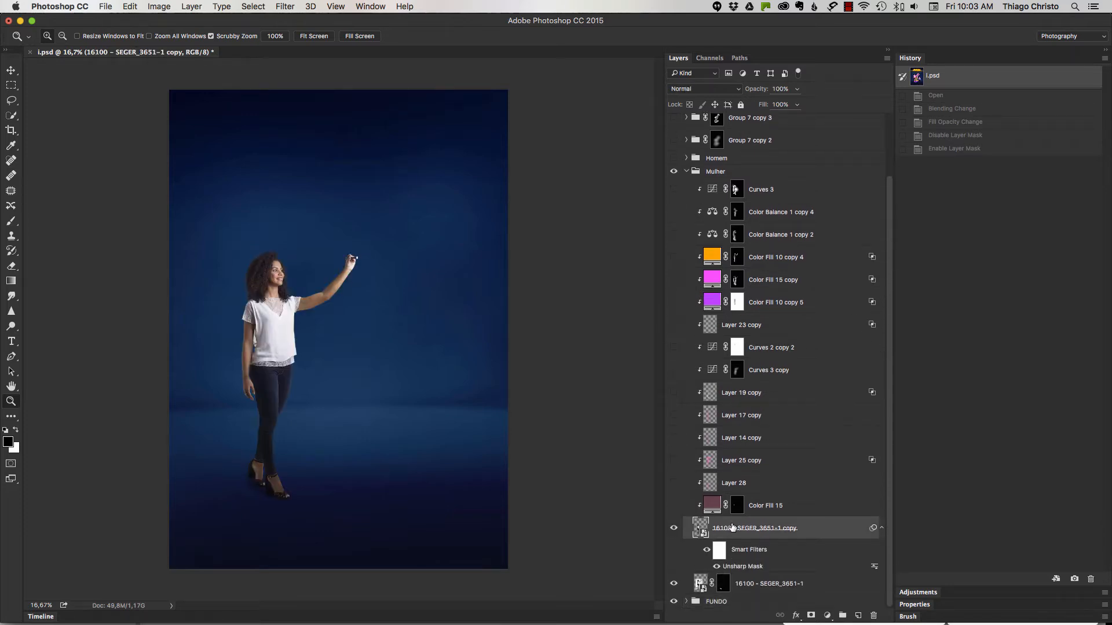
# Step: Hide the woman's cutout copy, set the 16100 - SEGER_3651-1 layer to Normal, and compare it with and without its mask
pyautogui.moveTo(258, 269); pyautogui.dragTo(348, 269)
pyautogui.moveTo(440, 394); pyautogui.dragTo(417, 191)
pyautogui.scroll(-5, 433, 376)
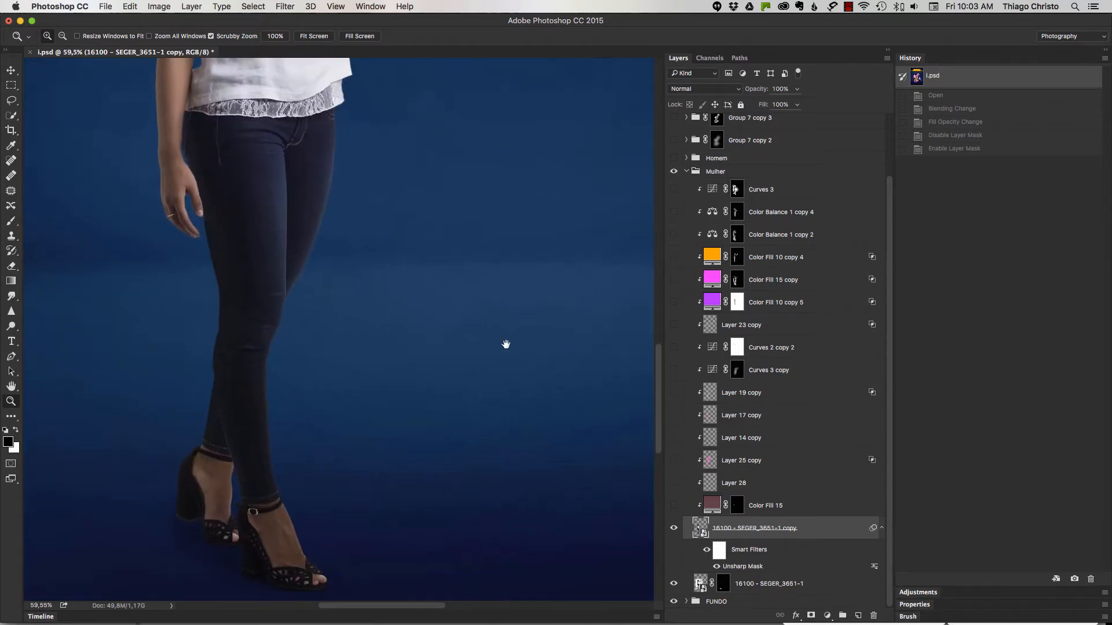
pyautogui.click(674, 527)
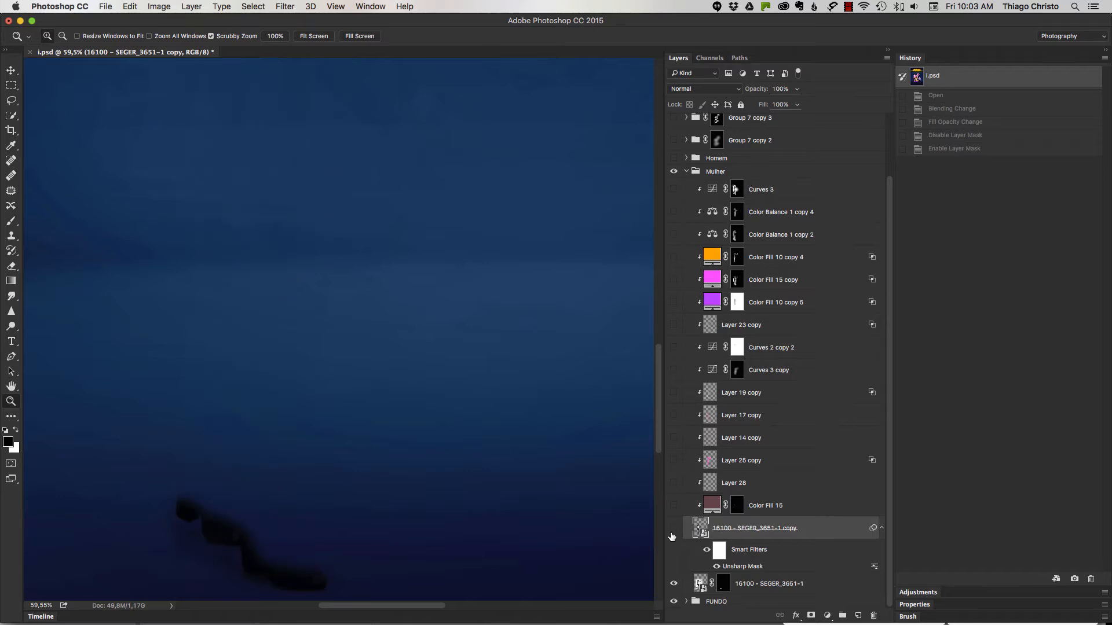
pyautogui.click(701, 584)
pyautogui.click(689, 90)
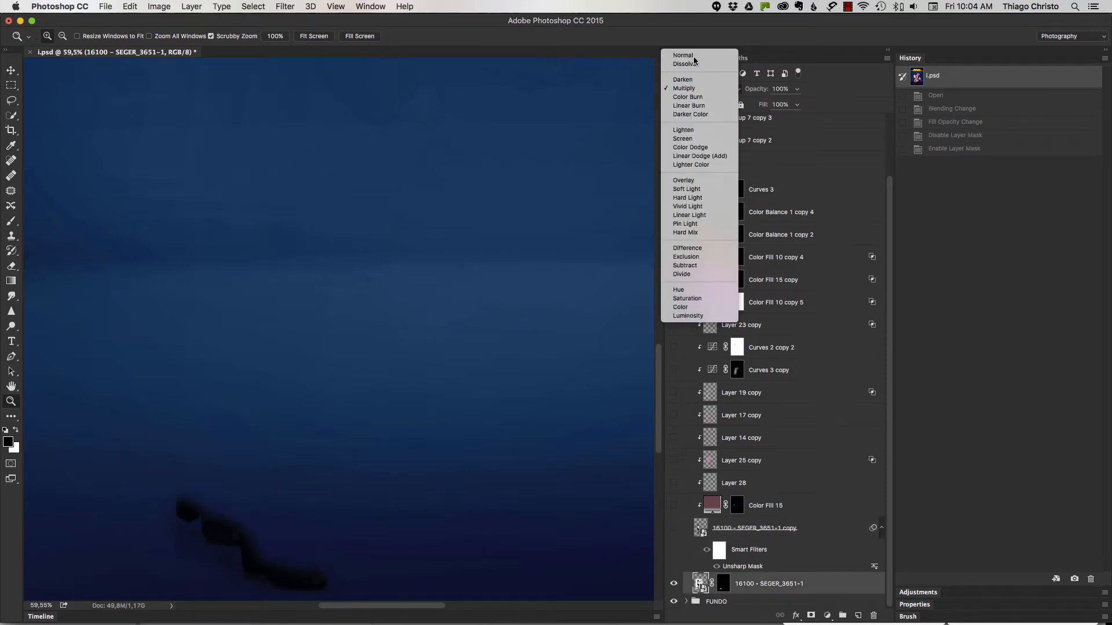
pyautogui.click(689, 57)
pyautogui.keyDown('shift'); pyautogui.click(722, 587); pyautogui.keyUp('shift')
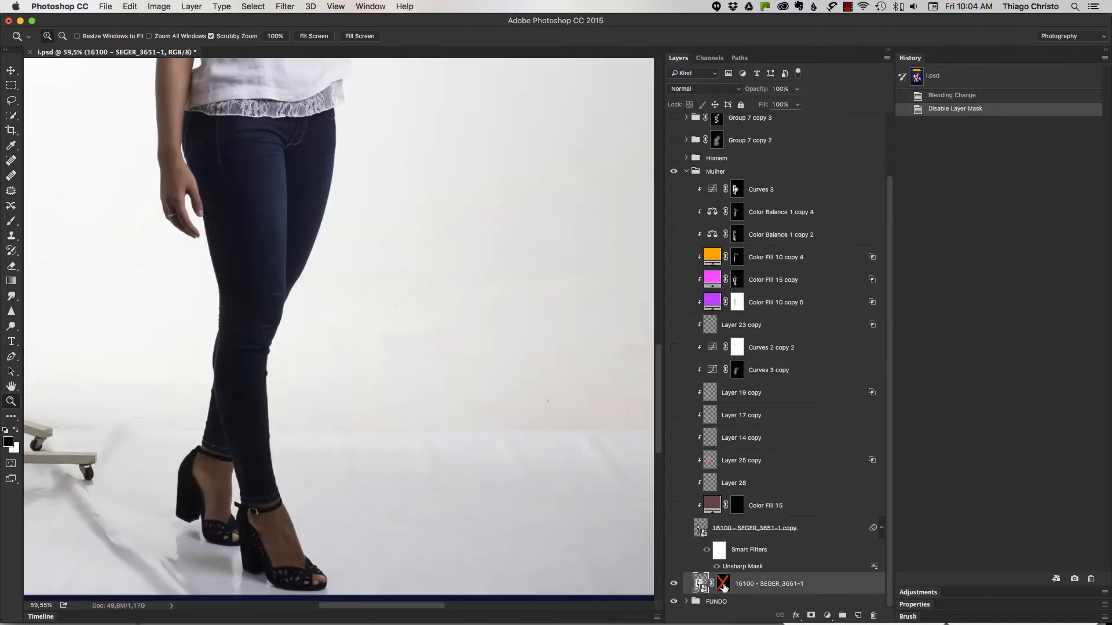
pyautogui.keyDown('shift'); pyautogui.click(722, 588); pyautogui.keyUp('shift')
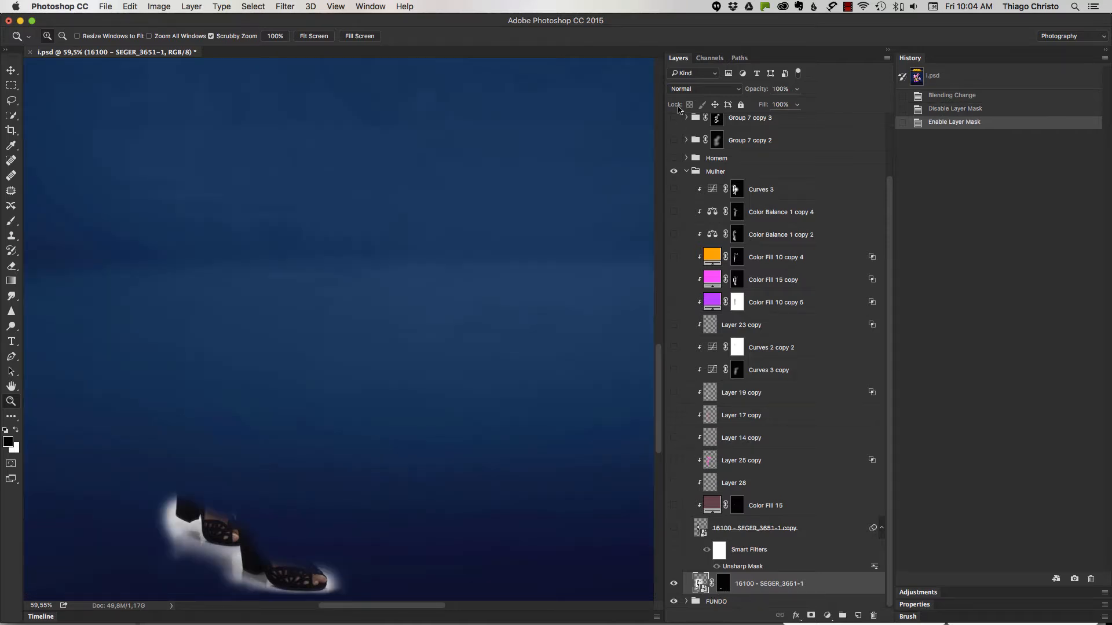
# Step: Set the 16100 - SEGER_3651-1 shadow layer back to Multiply and show the woman's cutout copy again
pyautogui.click(689, 89)
pyautogui.click(692, 119)
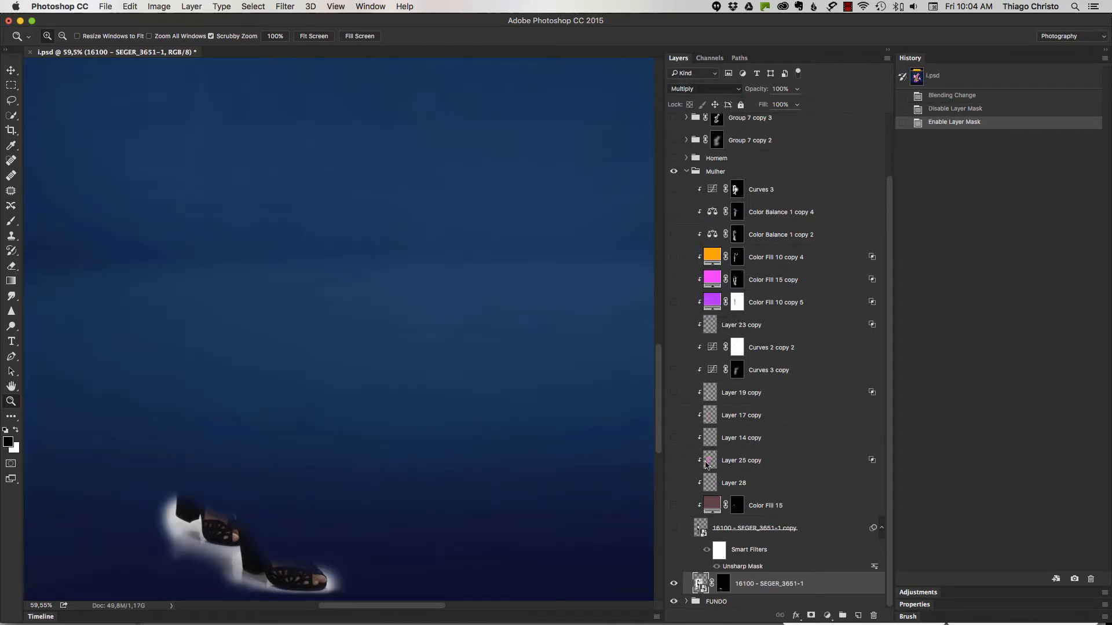
pyautogui.click(673, 529)
pyautogui.moveTo(448, 325); pyautogui.dragTo(344, 367)
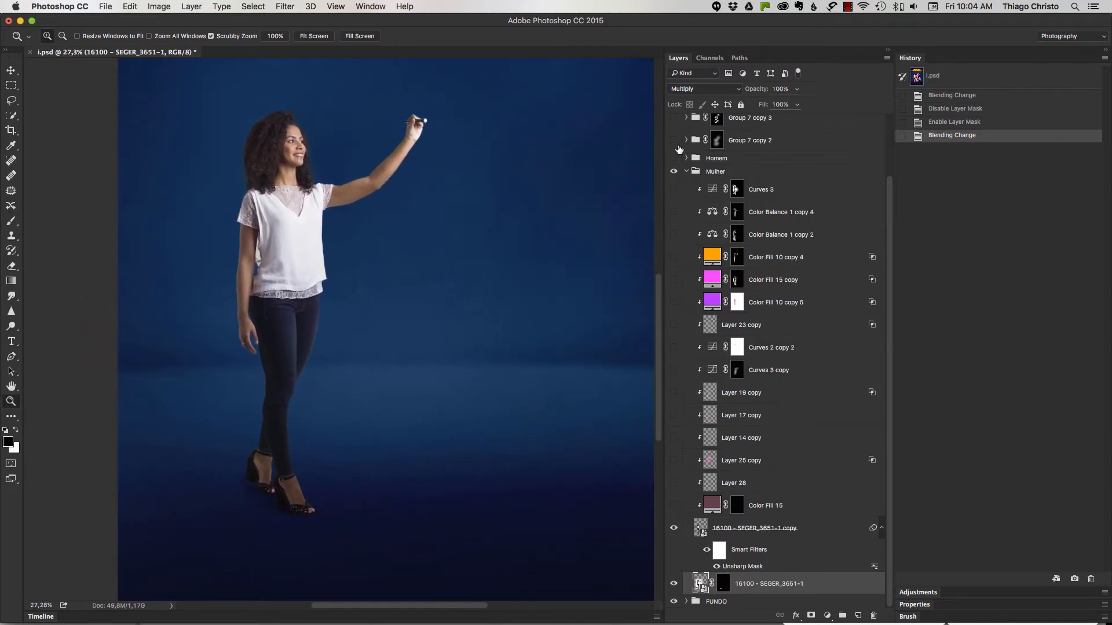
# Step: Turn on the Group 7 copy 2, Group 7 copy 3 and Grafico groups to show the neon letter's light
pyautogui.moveTo(678, 141); pyautogui.dragTo(674, 119)
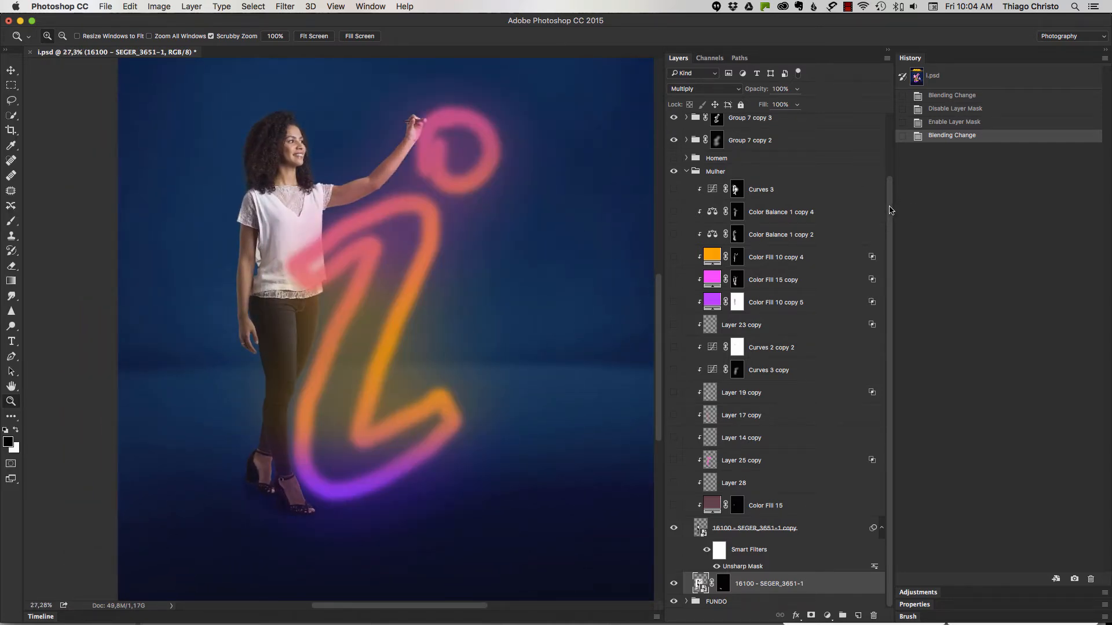
pyautogui.scroll(3, 782, 191)
pyautogui.click(674, 170)
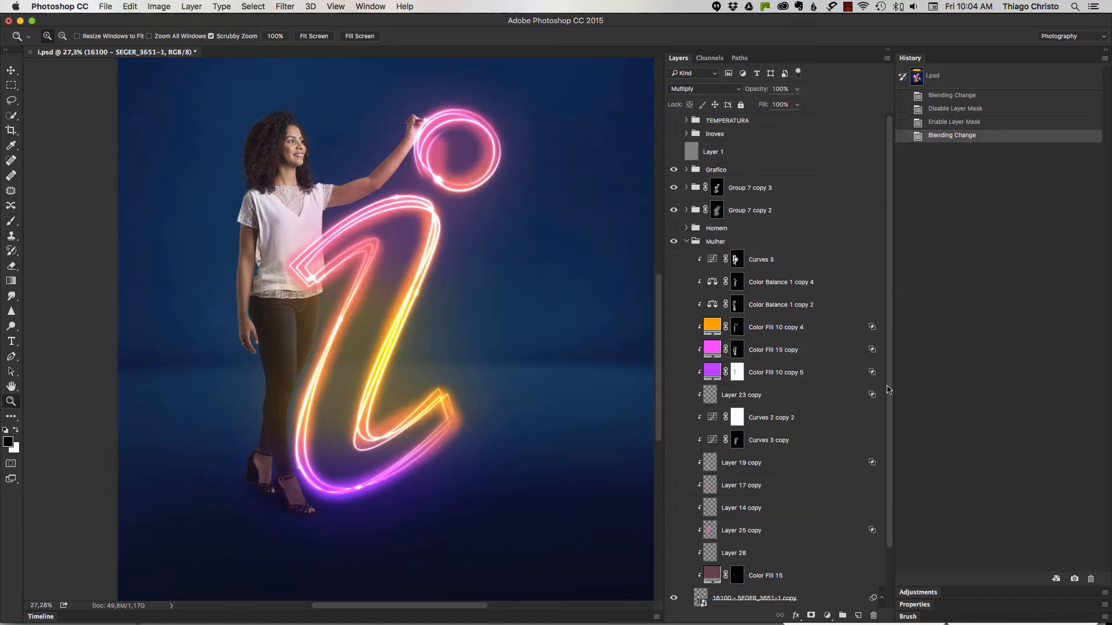
pyautogui.scroll(-3, 889, 389)
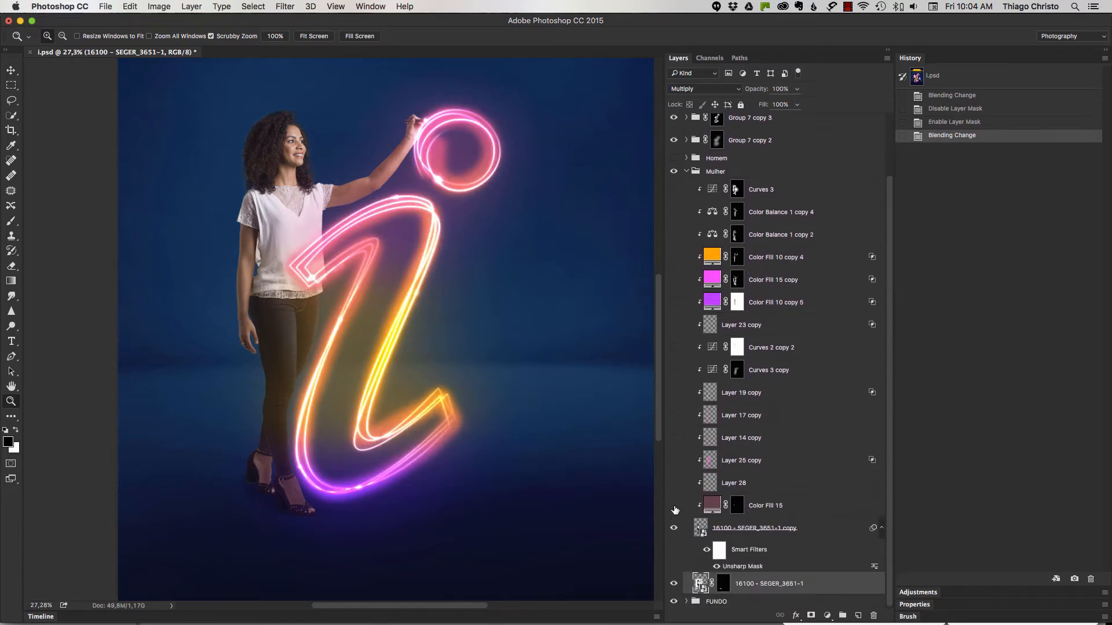
# Step: Turn on Color Fill 15 in the Mulher group and compare the woman's blouse up close with and without it
pyautogui.click(674, 506)
pyautogui.click(673, 506)
pyautogui.moveTo(267, 234); pyautogui.dragTo(324, 234)
pyautogui.click(716, 507)
pyautogui.click(674, 506)
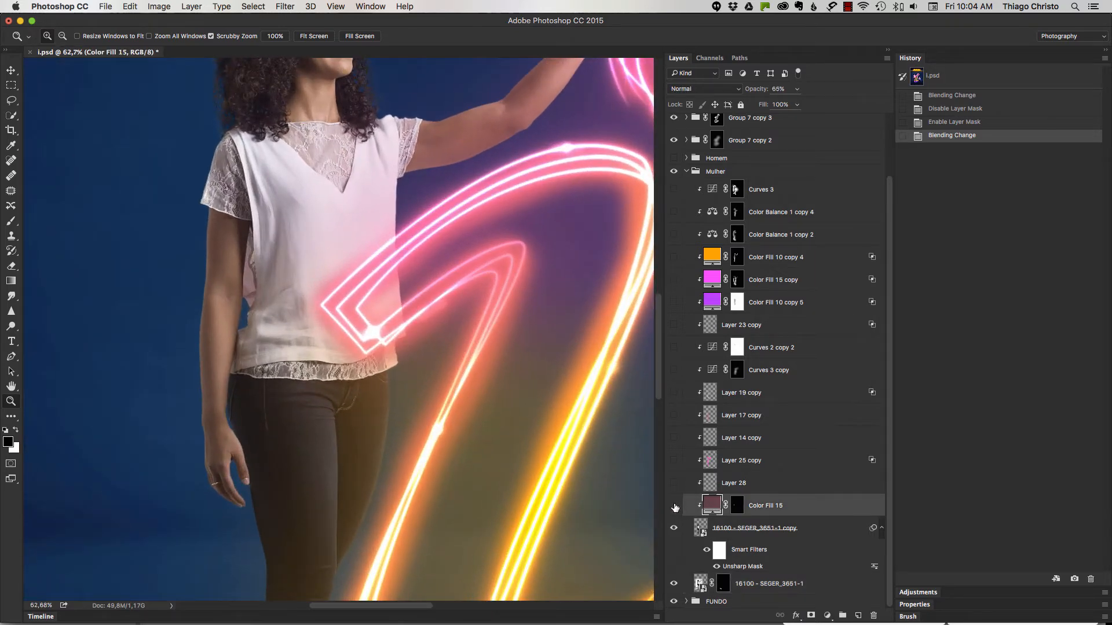
pyautogui.click(674, 506)
# Step: Turn on Layer 28 and Layer 25 copy, and compare the woman's upper body with and without Layer 25 copy
pyautogui.click(1105, 51)
pyautogui.click(868, 483)
pyautogui.click(868, 460)
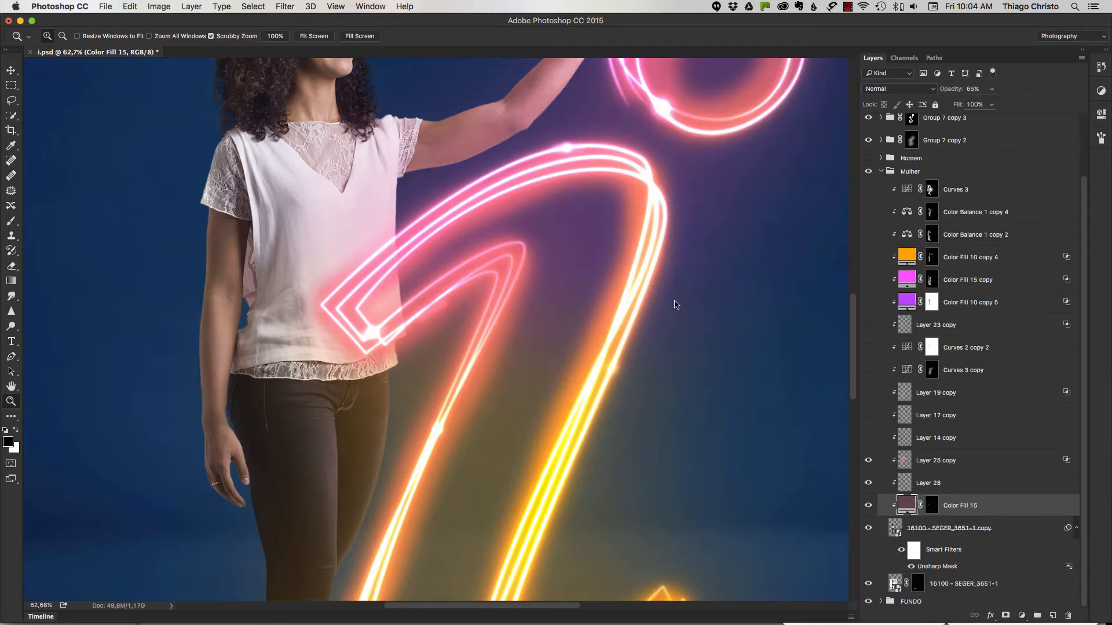
pyautogui.scroll(10, 670, 303)
pyautogui.click(935, 463)
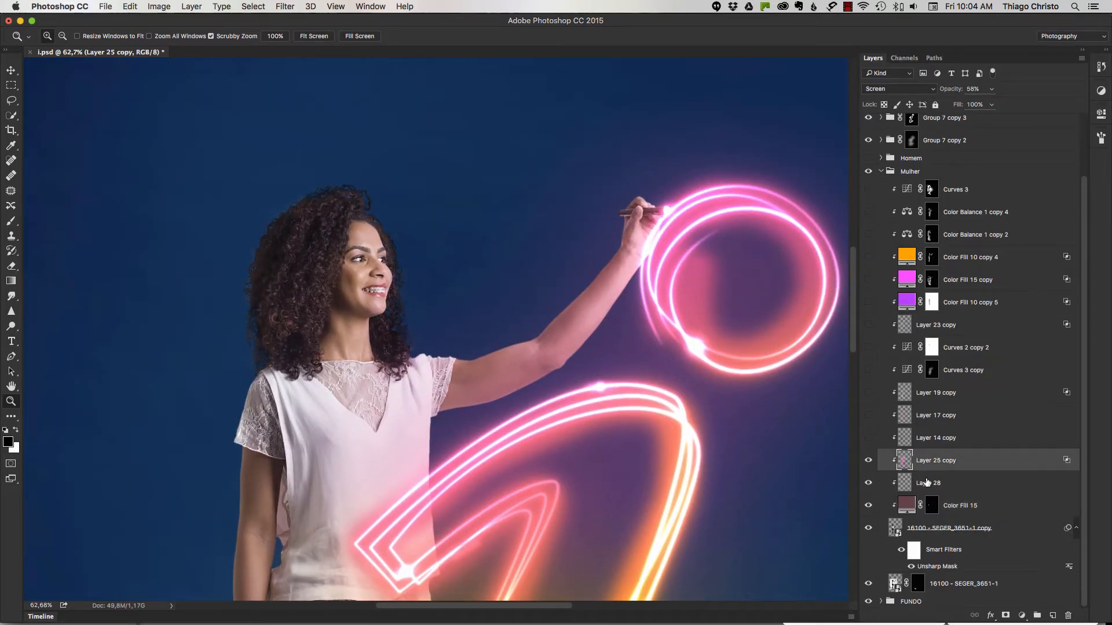
pyautogui.click(868, 460)
pyautogui.click(868, 460)
# Step: Turn on Layer 14 copy, compare the woman with and without it, and turn on Layer 17 copy
pyautogui.click(869, 438)
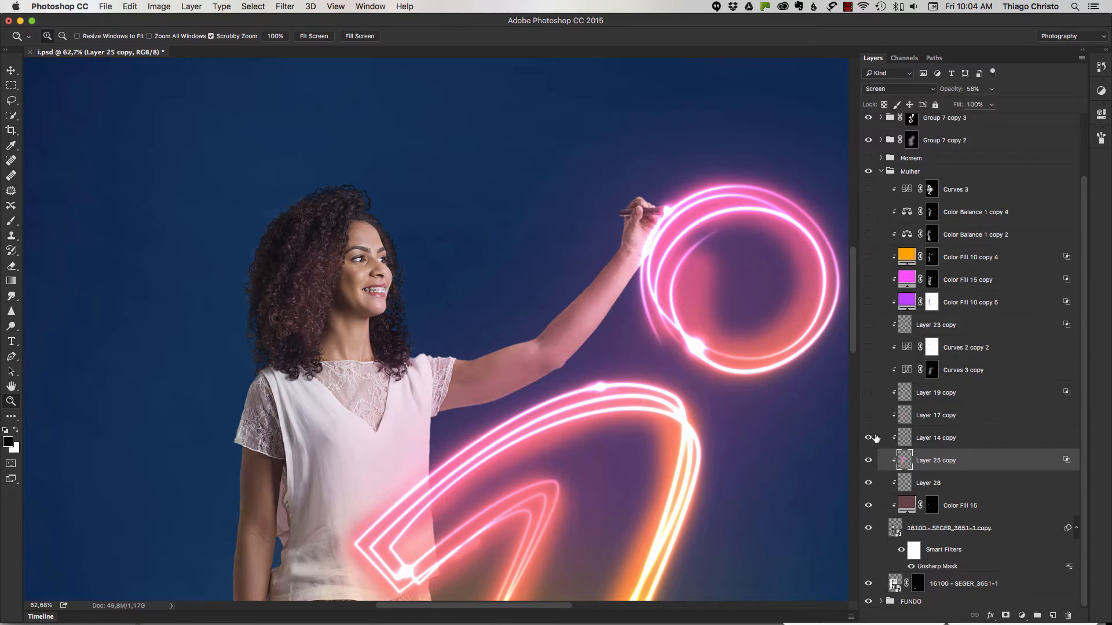
pyautogui.click(905, 439)
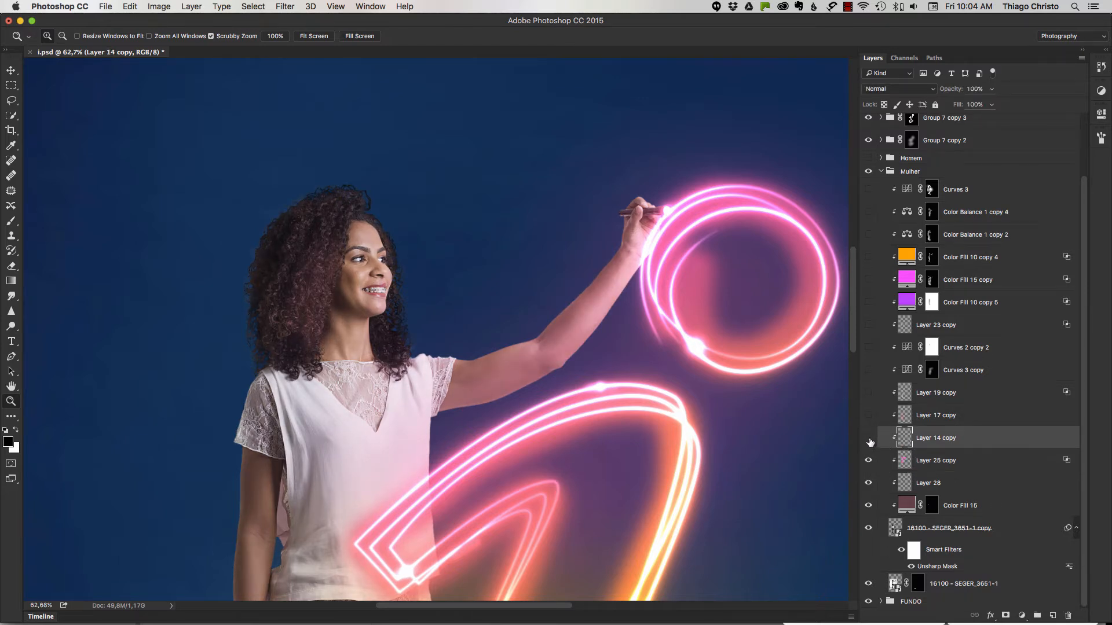
pyautogui.click(869, 441)
pyautogui.click(871, 441)
pyautogui.click(868, 416)
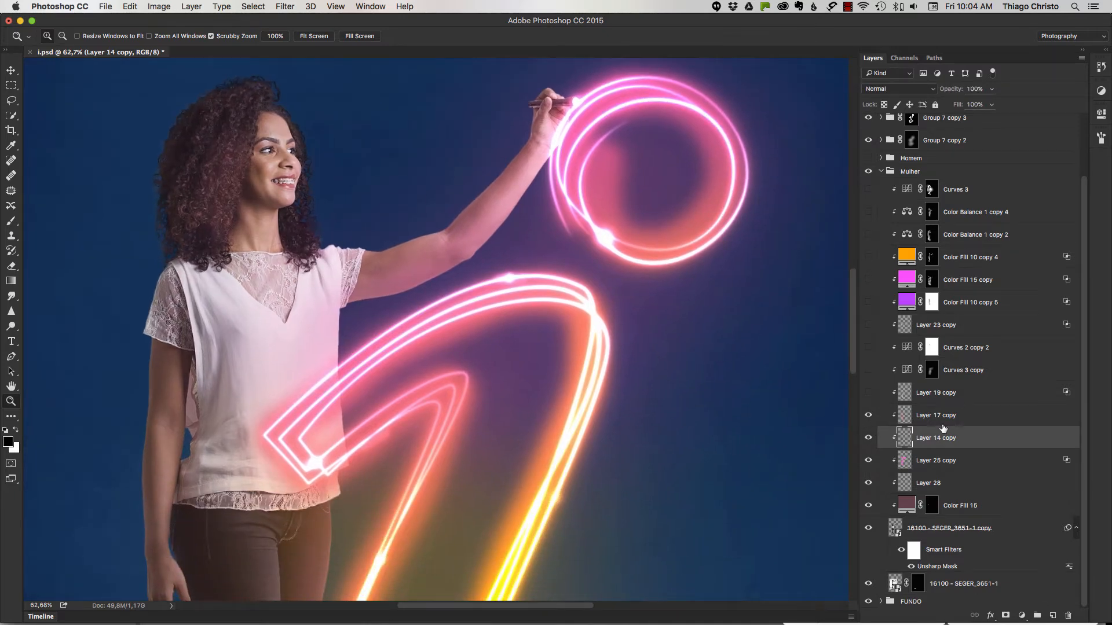
# Step: Turn on Layer 19 copy and the Curves 3 copy adjustment in the Mulher group
pyautogui.click(913, 422)
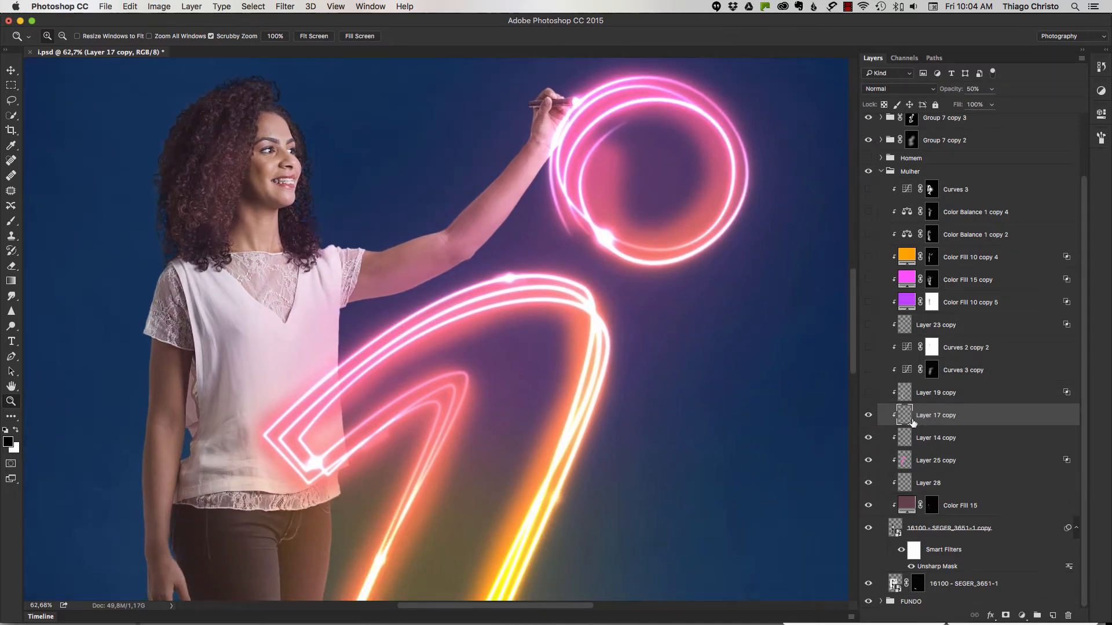
pyautogui.click(868, 394)
pyautogui.click(899, 395)
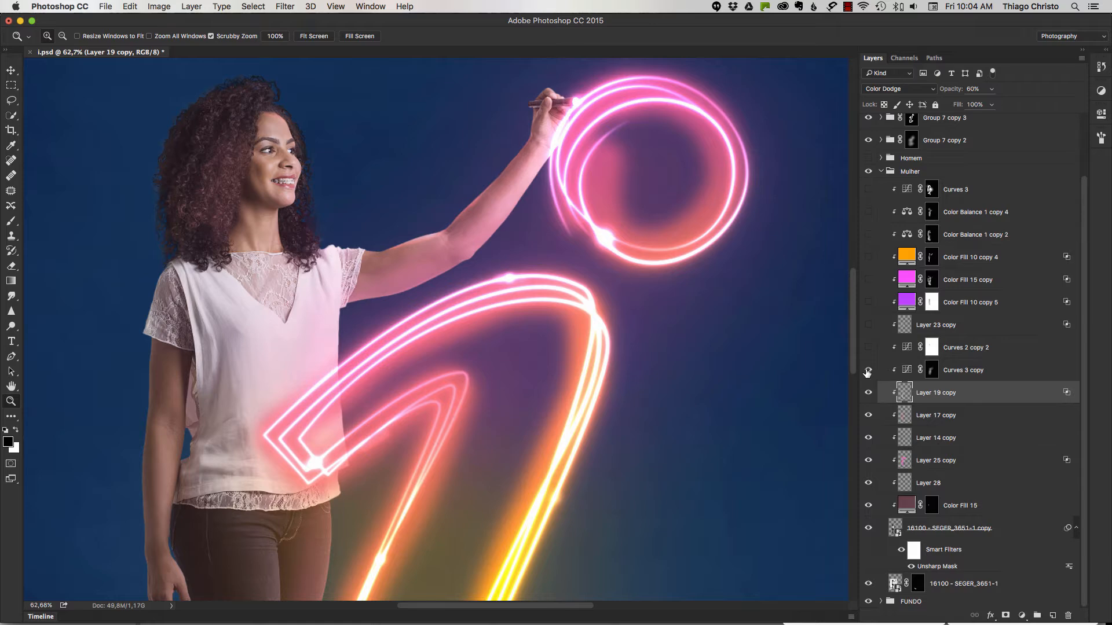
pyautogui.click(908, 371)
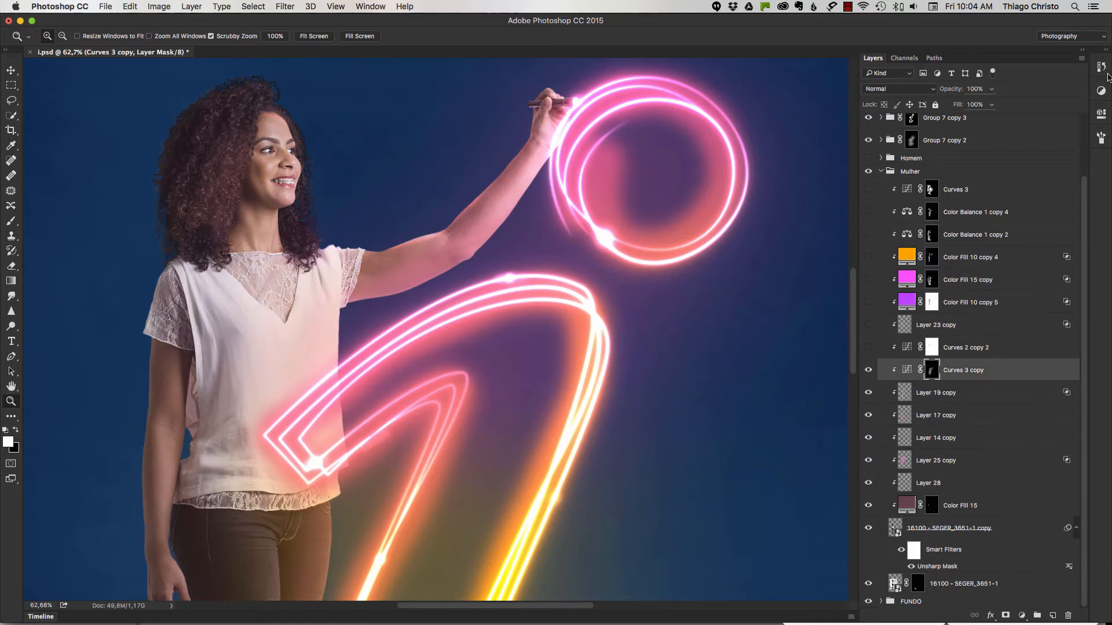
# Step: Open the Curves 3 copy settings, try moving the Blue channel's highlight endpoint up and back down, and undo the change
pyautogui.click(1106, 51)
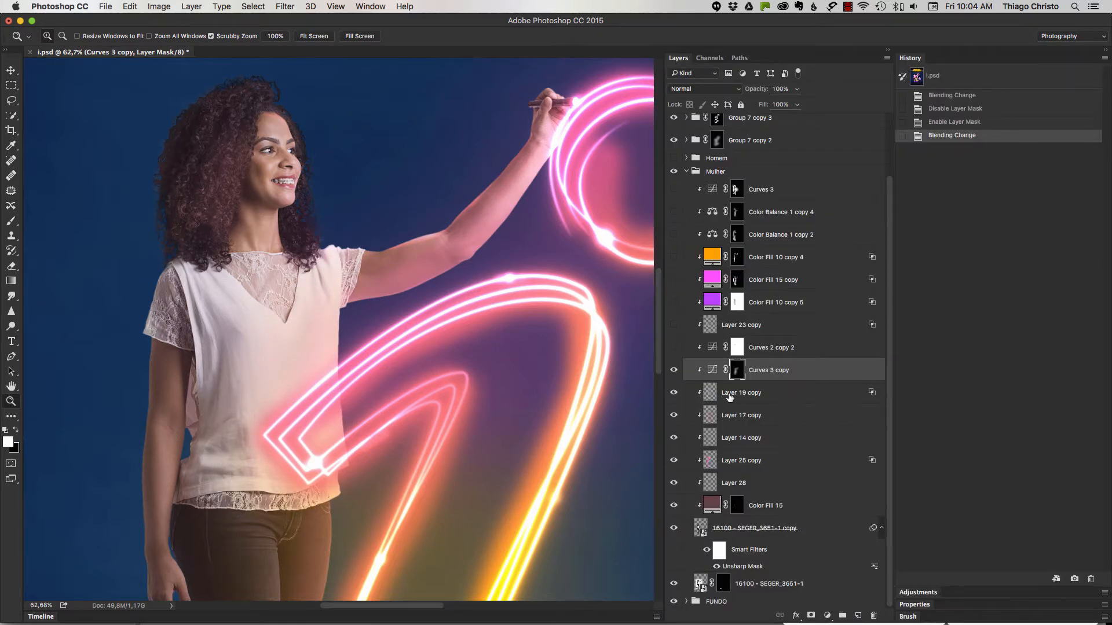
pyautogui.doubleClick(714, 369)
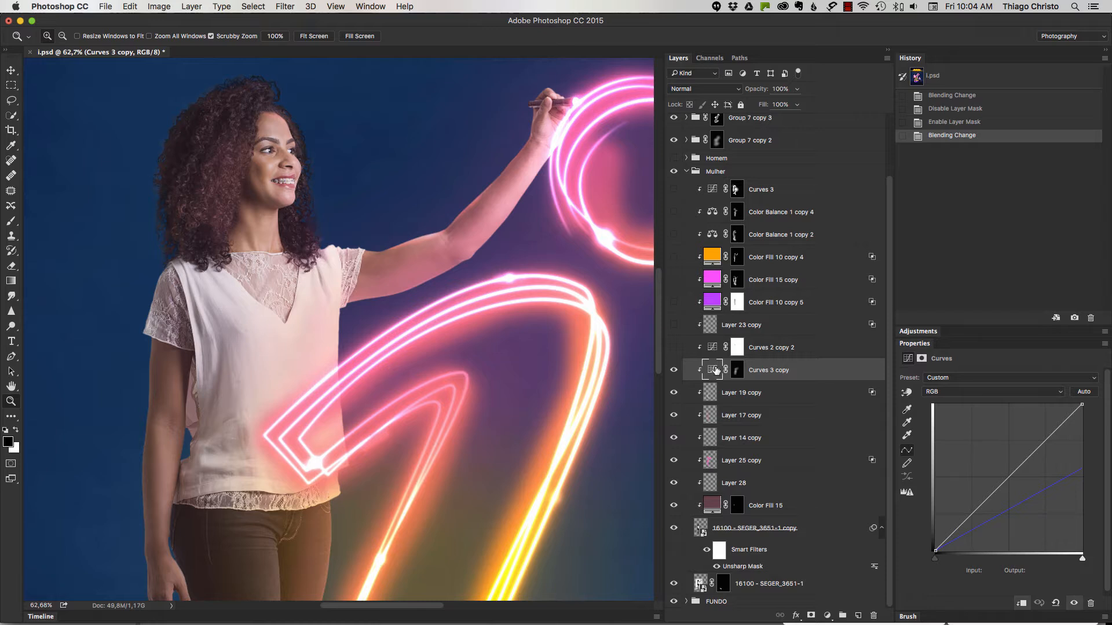
pyautogui.click(993, 391)
pyautogui.click(949, 420)
pyautogui.moveTo(1088, 464); pyautogui.dragTo(1094, 400)
pyautogui.moveTo(1097, 462); pyautogui.dragTo(1100, 464)
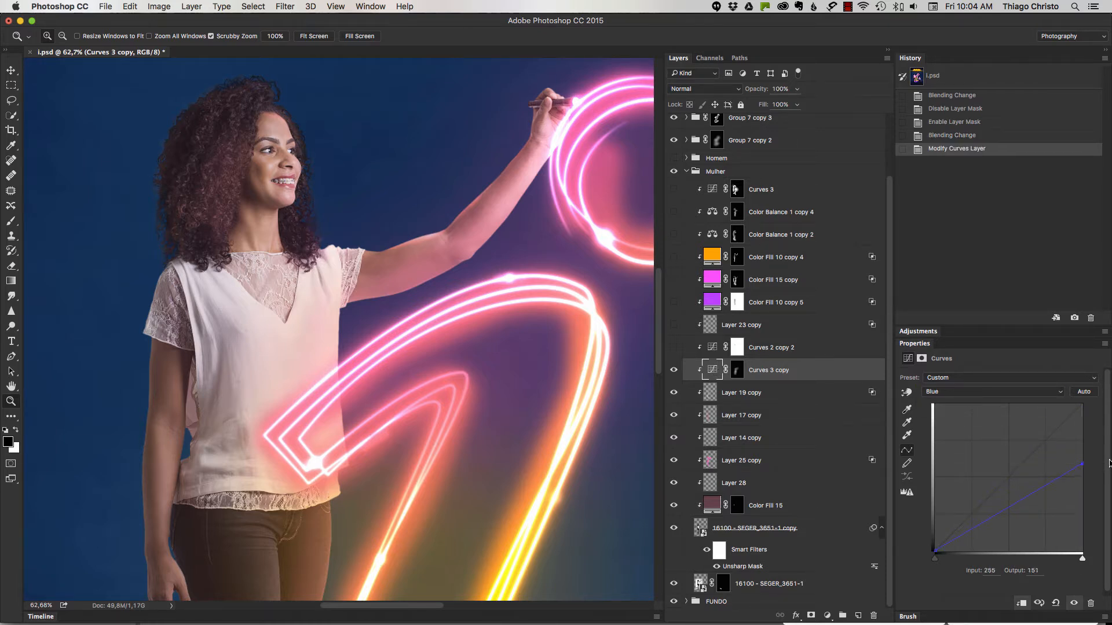
pyautogui.press('super+z')
pyautogui.click(1104, 50)
# Step: Turn on the Curves 2 copy 2 adjustment and show its curve settings
pyautogui.click(868, 347)
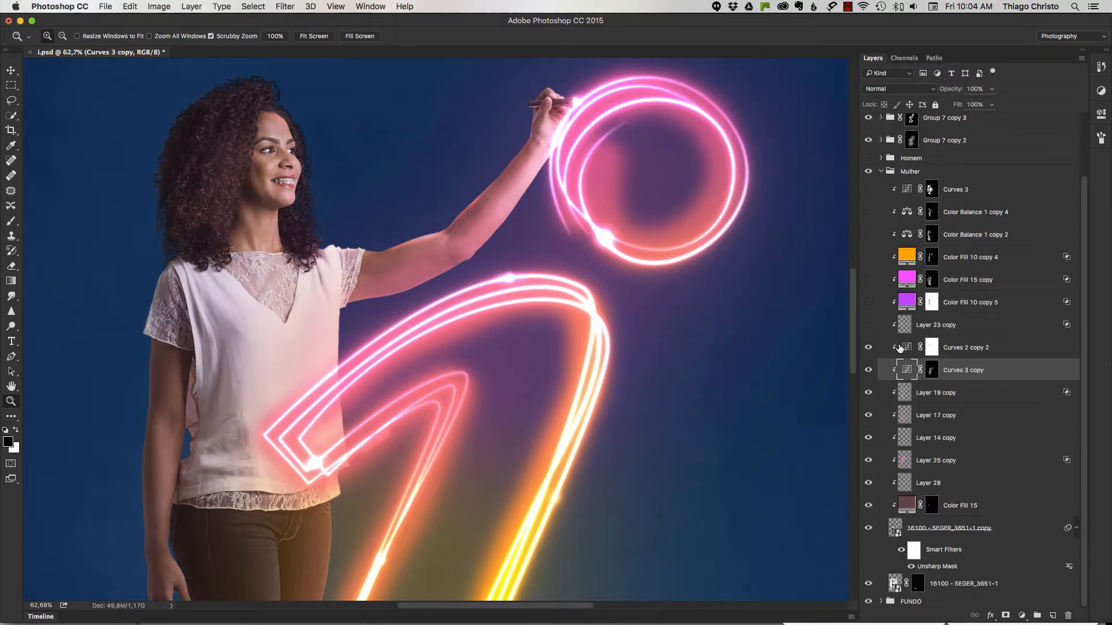
pyautogui.click(913, 348)
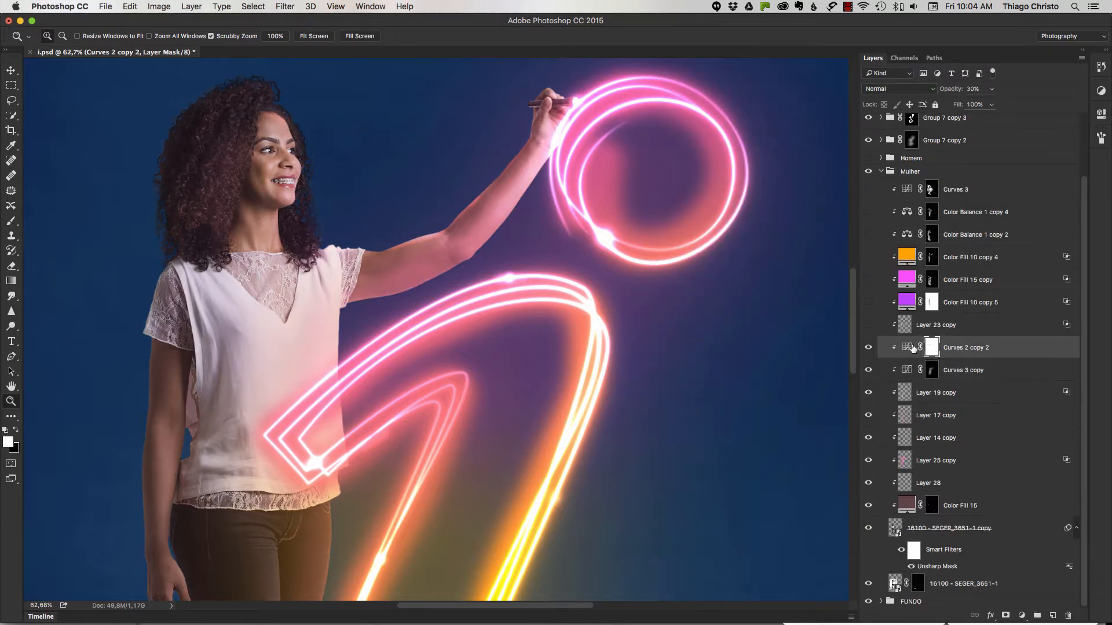
pyautogui.click(1107, 51)
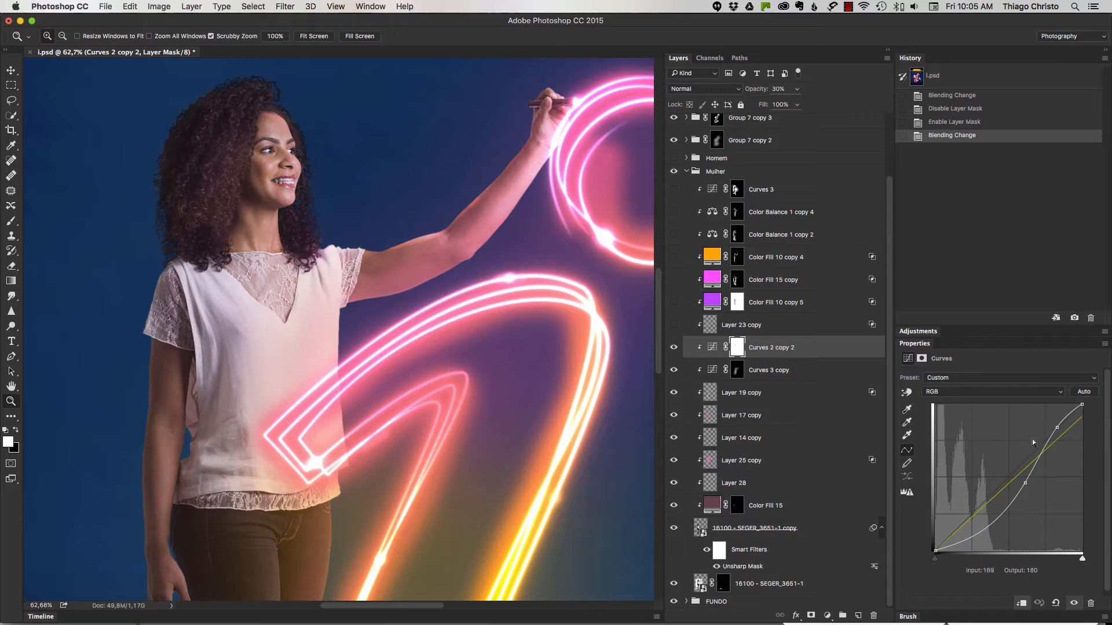
# Step: Turn on Layer 23 copy and compare the woman with and without it
pyautogui.press('super+0')
pyautogui.click(701, 328)
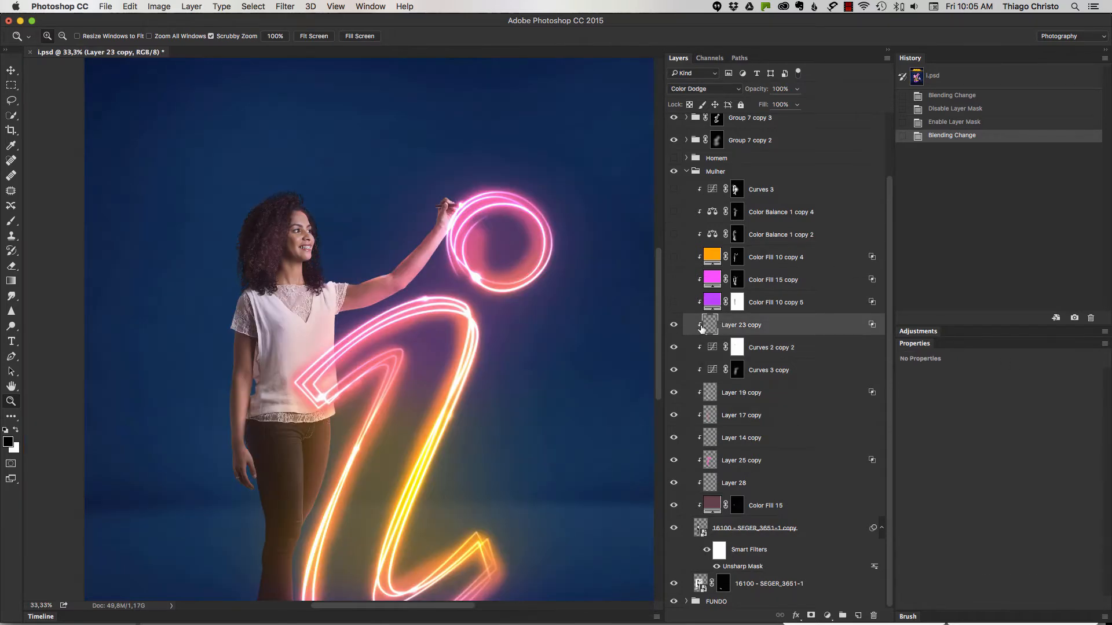
pyautogui.click(673, 325)
pyautogui.click(672, 325)
pyautogui.click(346, 303)
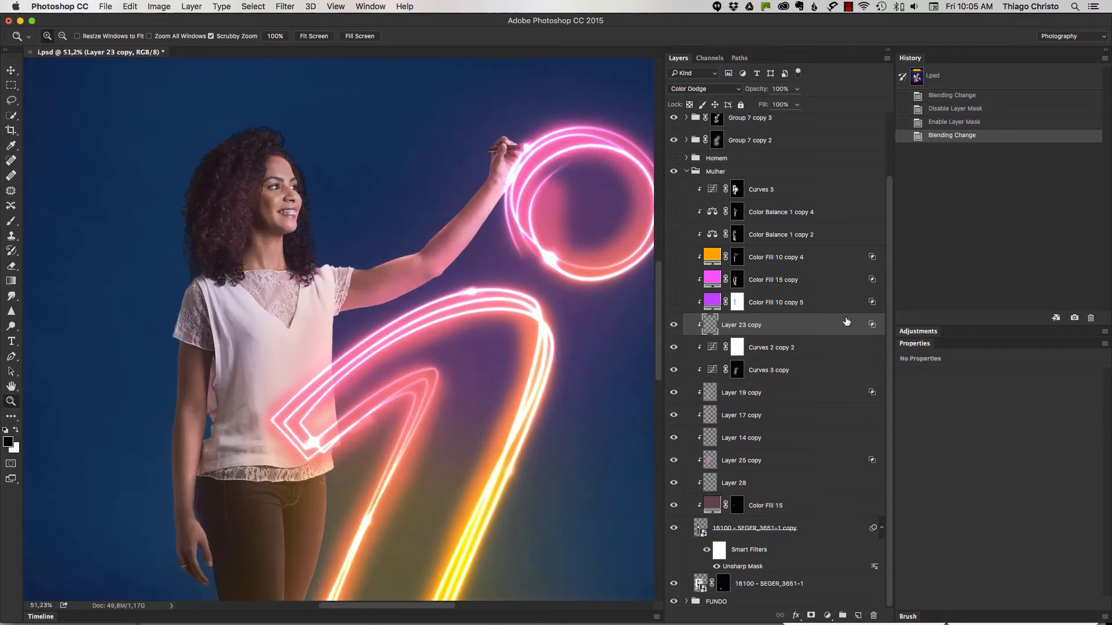
# Step: Compare Layer 23 copy with Transparency Shapes Layer on and off in its blending options, and discard the change
pyautogui.doubleClick(871, 326)
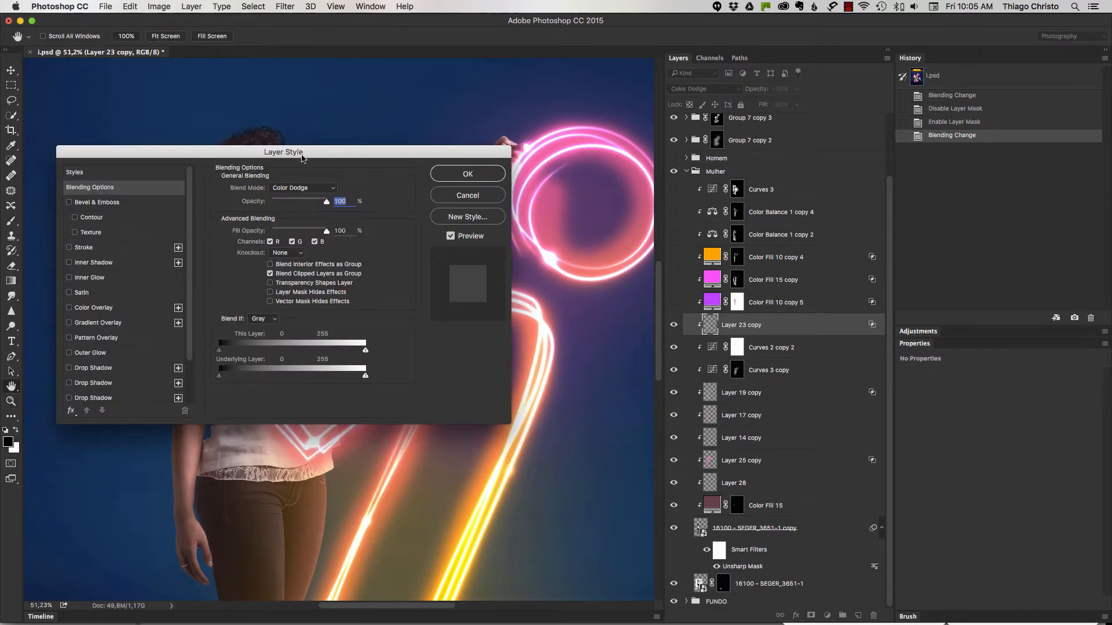
pyautogui.moveTo(301, 158); pyautogui.dragTo(756, 143)
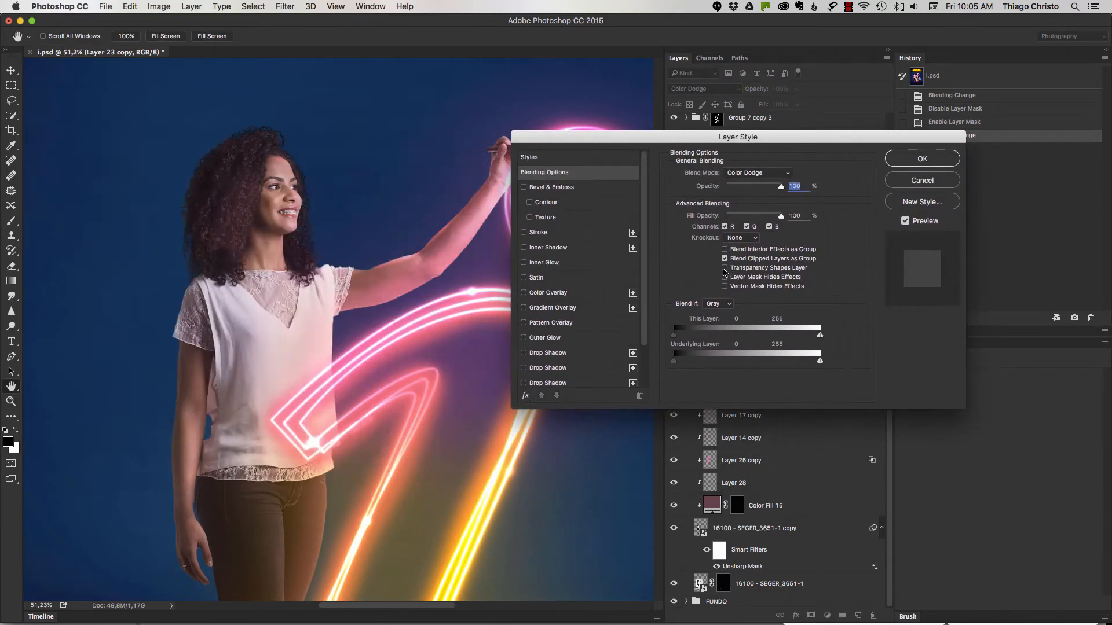
pyautogui.click(724, 269)
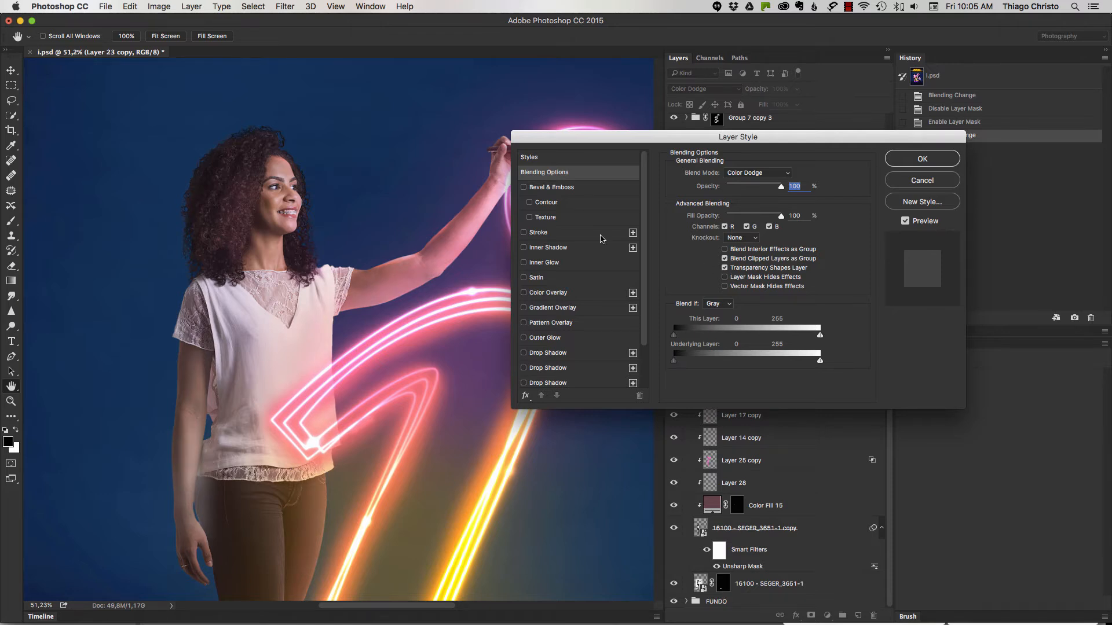
pyautogui.press('super+equal')
pyautogui.click(724, 268)
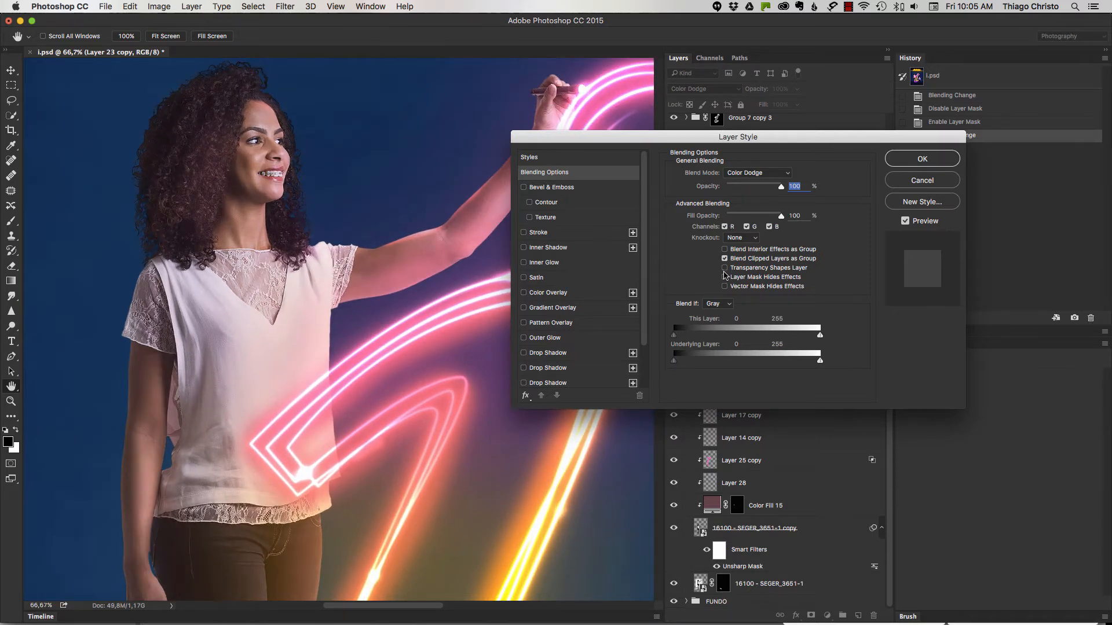
pyautogui.click(922, 182)
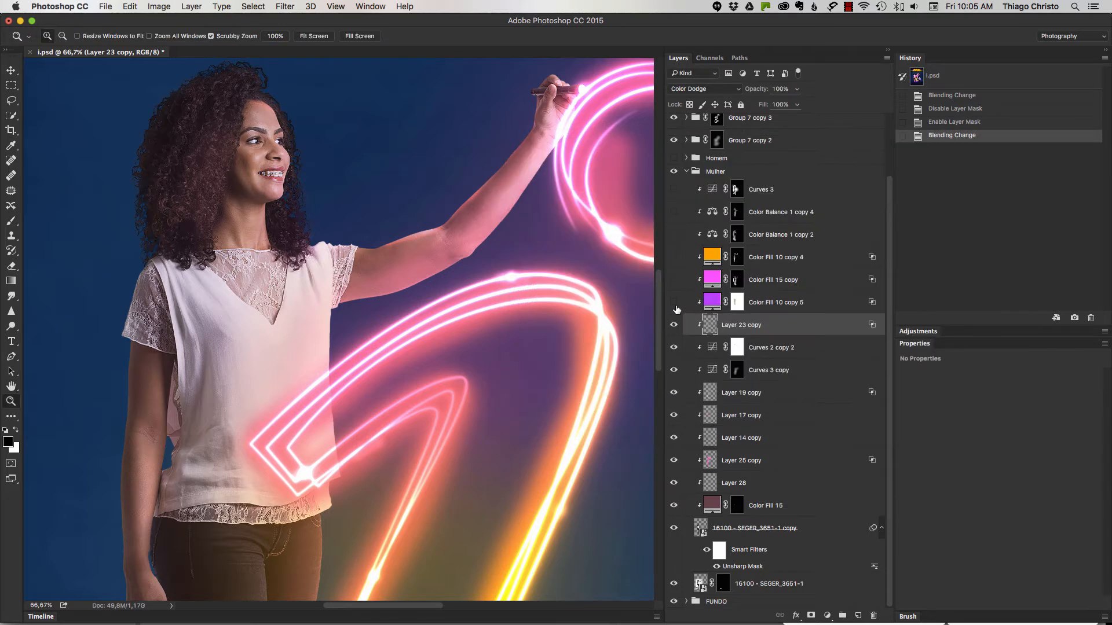
# Step: Turn on Color Fill 10 copy 5, check its purple fill color without changing it, and view its layer mask alone
pyautogui.click(717, 301)
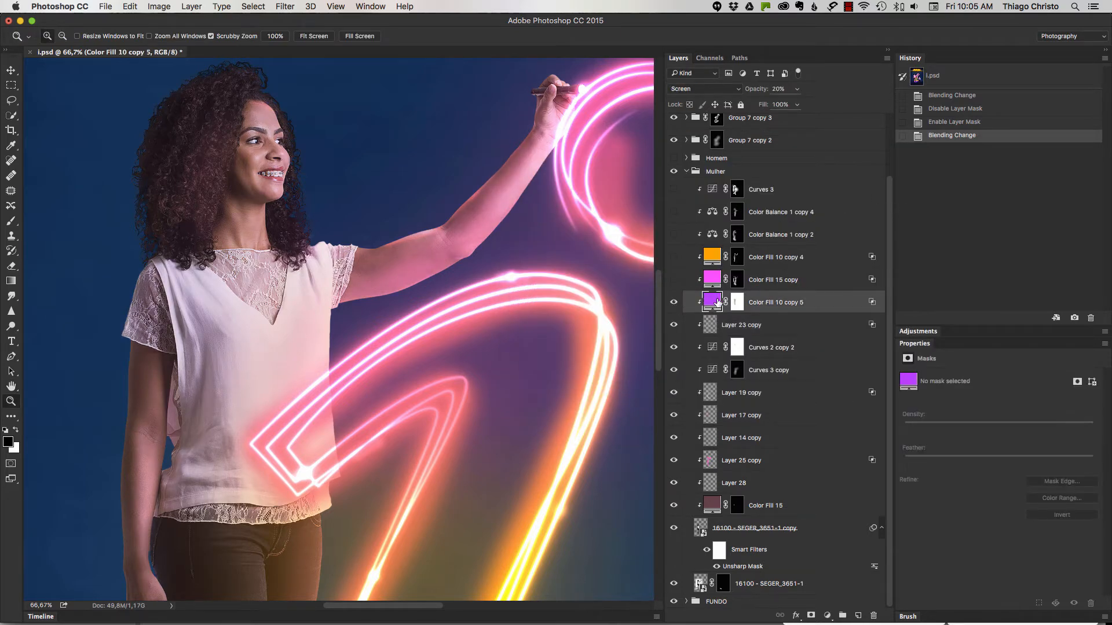
pyautogui.doubleClick(712, 302)
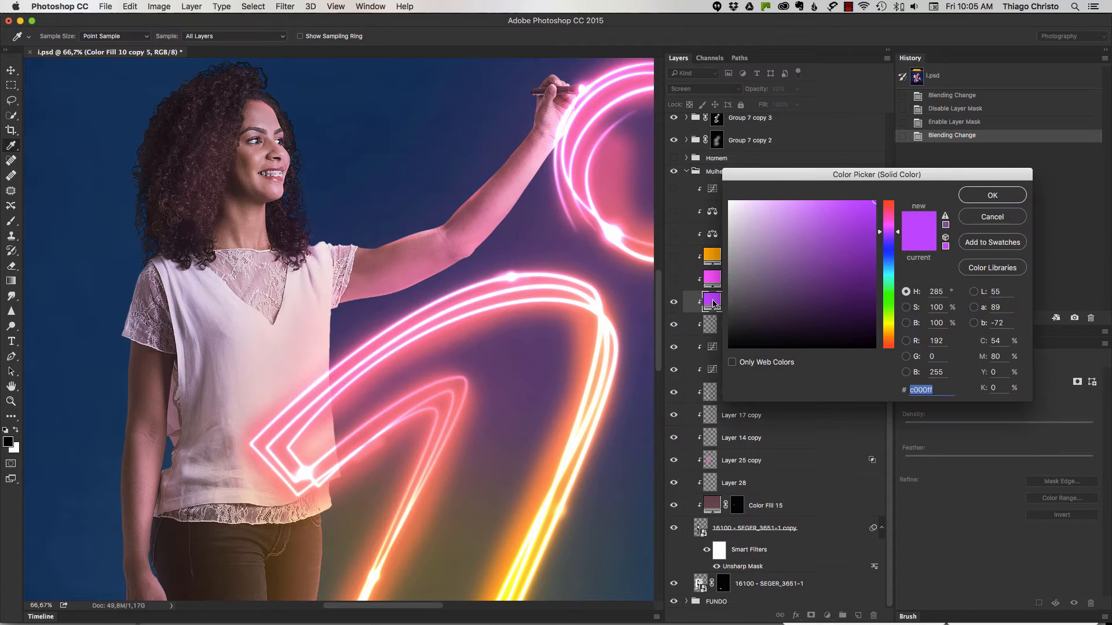
pyautogui.click(993, 217)
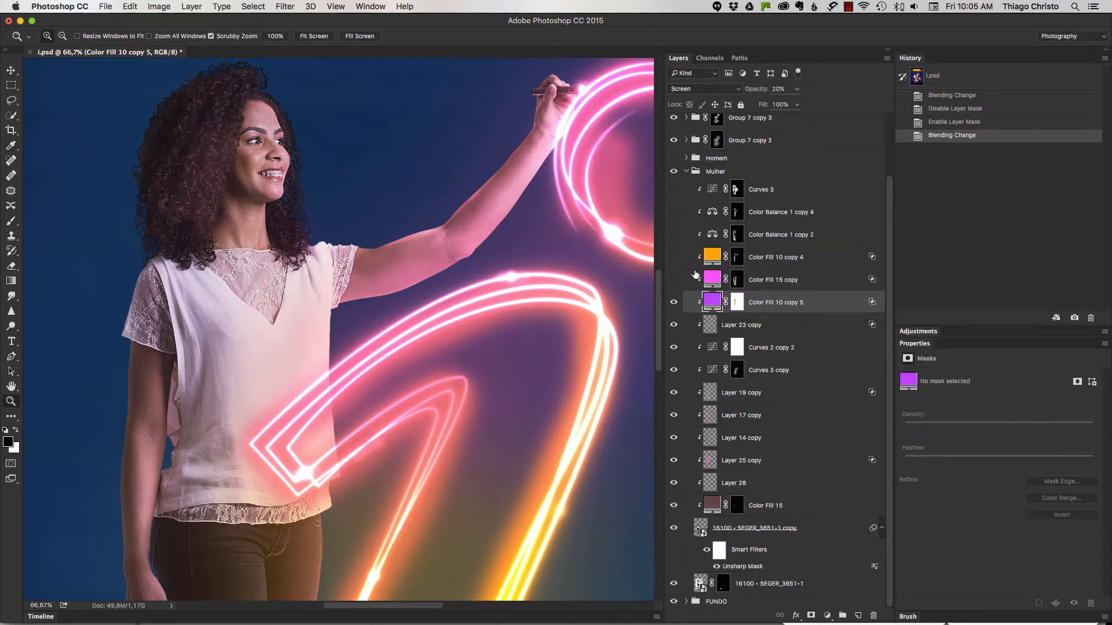
pyautogui.scroll(-3, 524, 371)
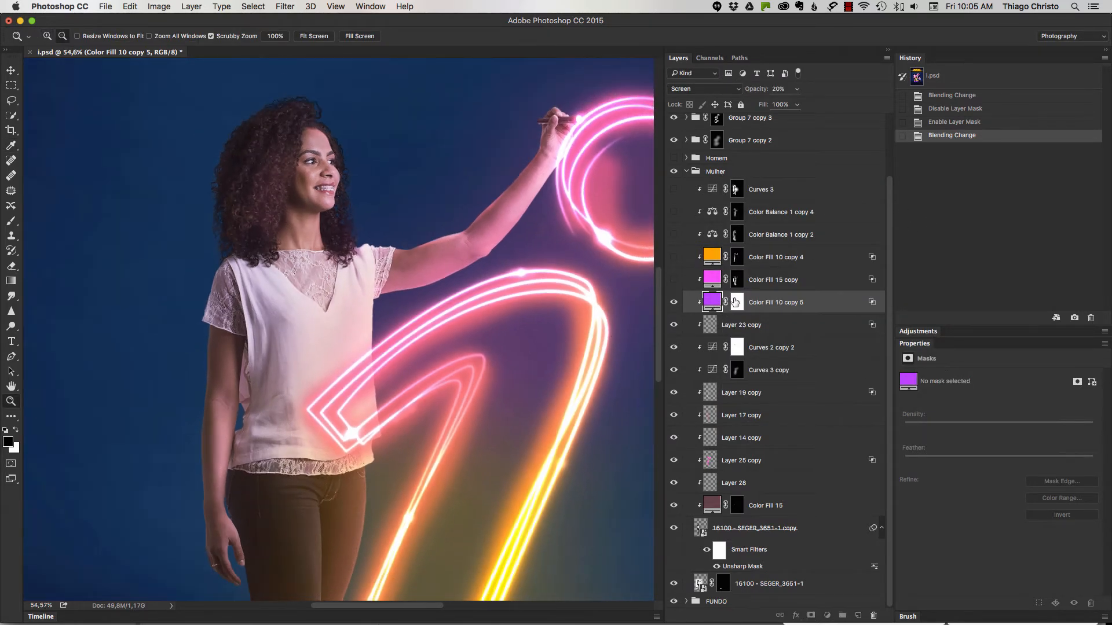
pyautogui.keyDown('alt'); pyautogui.click(736, 302); pyautogui.keyUp('alt')
pyautogui.keyDown('alt'); pyautogui.click(737, 302); pyautogui.keyUp('alt')
# Step: Turn on Color Fill 15 copy and view its layer mask alone
pyautogui.click(674, 280)
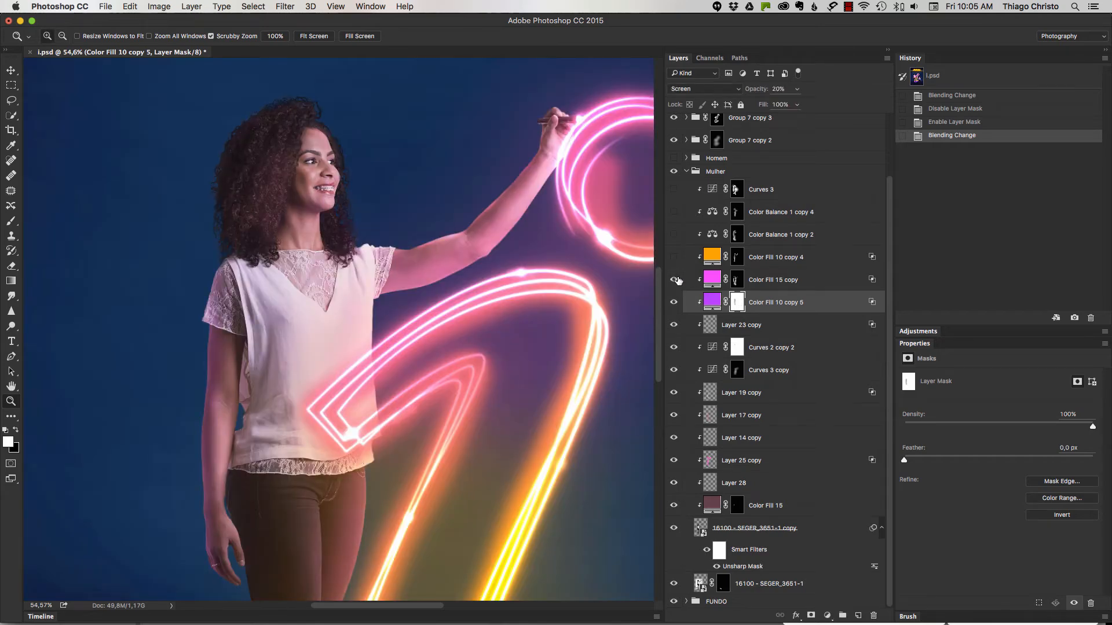
pyautogui.moveTo(556, 364); pyautogui.dragTo(524, 281)
pyautogui.click(736, 280)
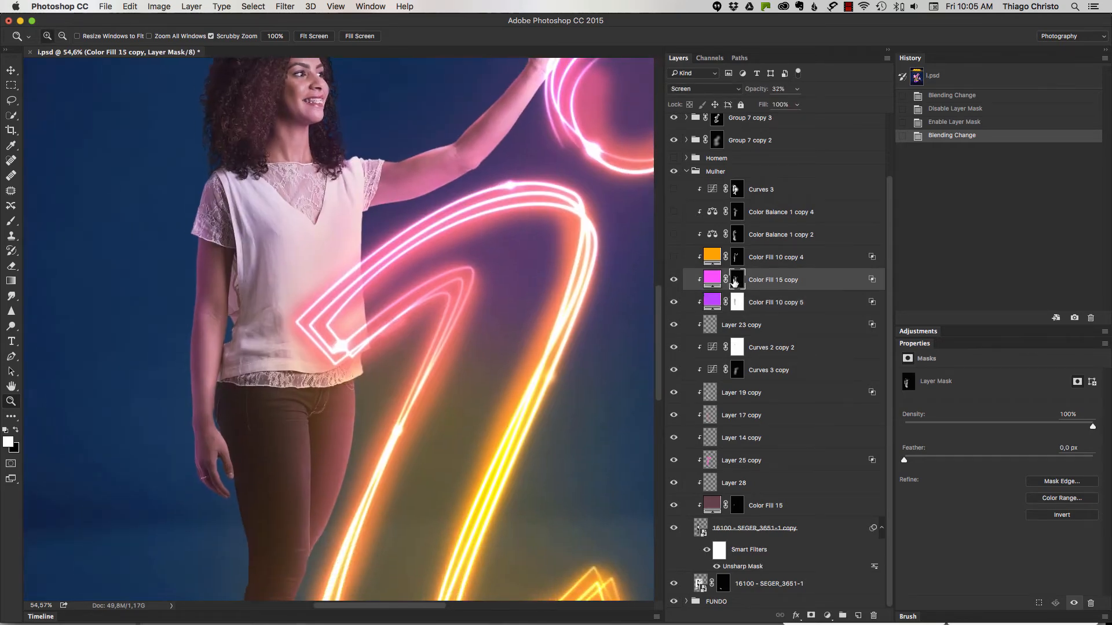
pyautogui.keyDown('alt'); pyautogui.click(736, 280); pyautogui.keyUp('alt')
pyautogui.keyDown('alt'); pyautogui.click(737, 280); pyautogui.keyUp('alt')
# Step: Compare the woman with and without Color Fill 15 copy, both close up and at full figure
pyautogui.click(683, 280)
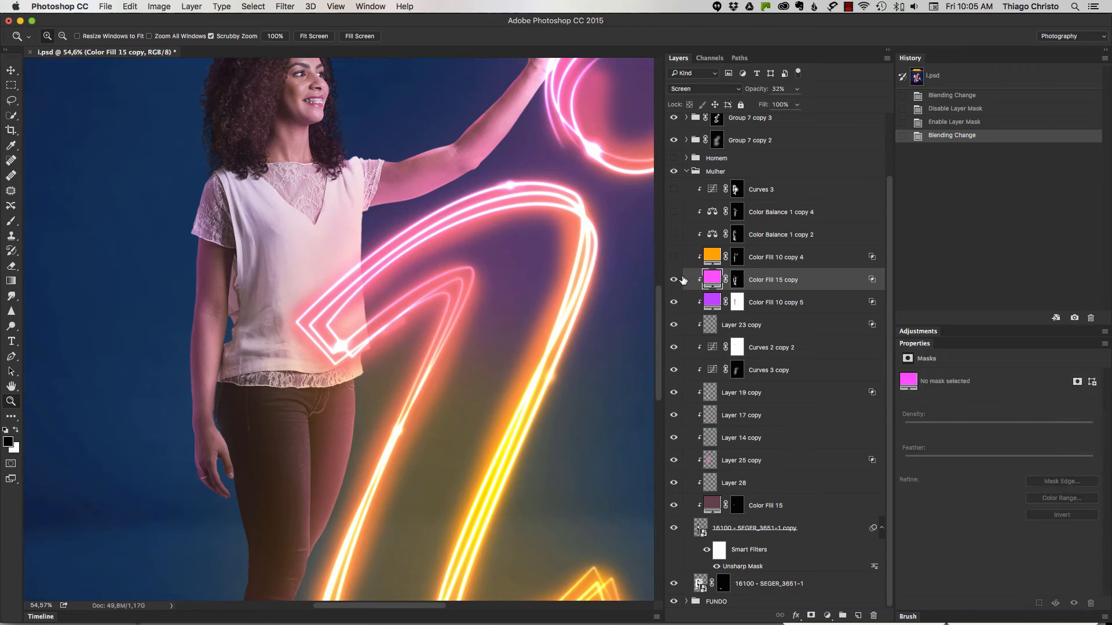
pyautogui.click(674, 279)
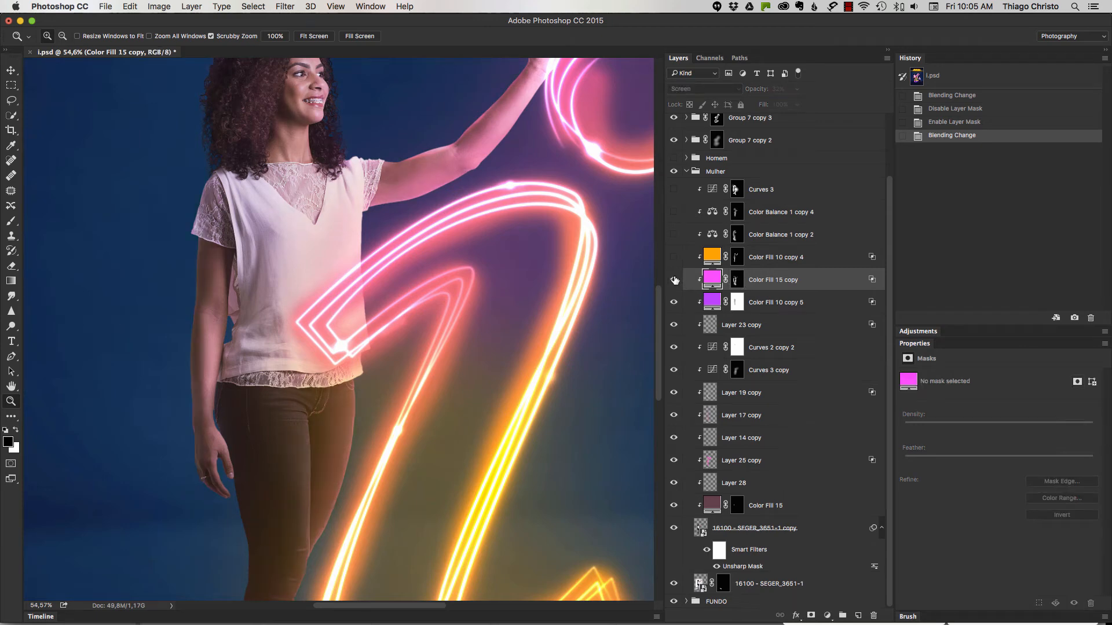
pyautogui.click(674, 279)
pyautogui.moveTo(553, 238); pyautogui.dragTo(260, 326)
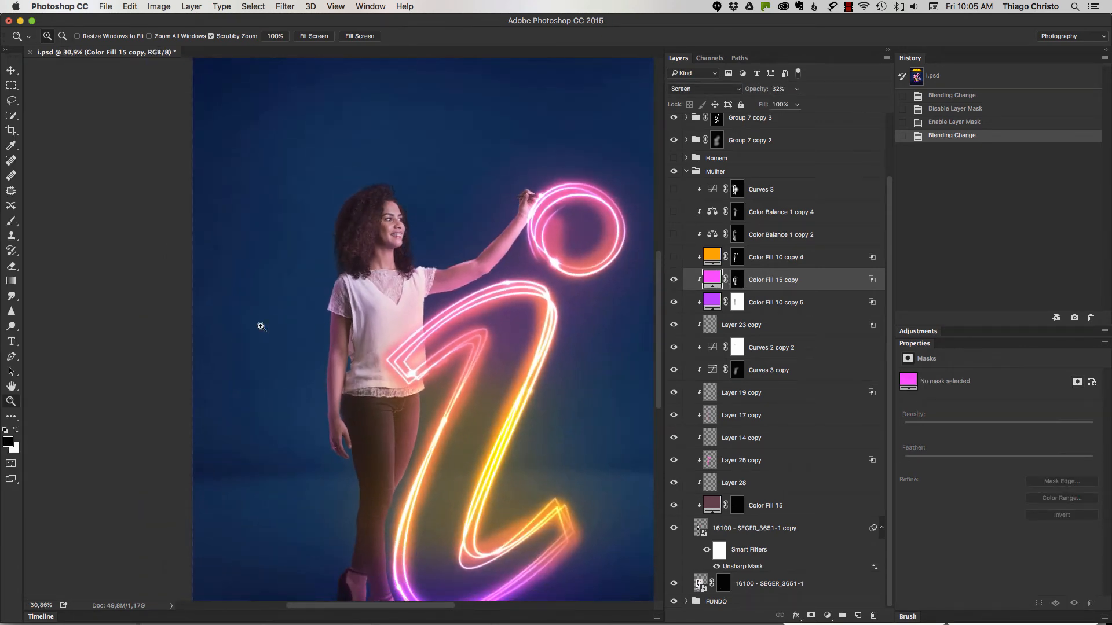
pyautogui.moveTo(537, 355); pyautogui.dragTo(475, 291)
pyautogui.click(674, 280)
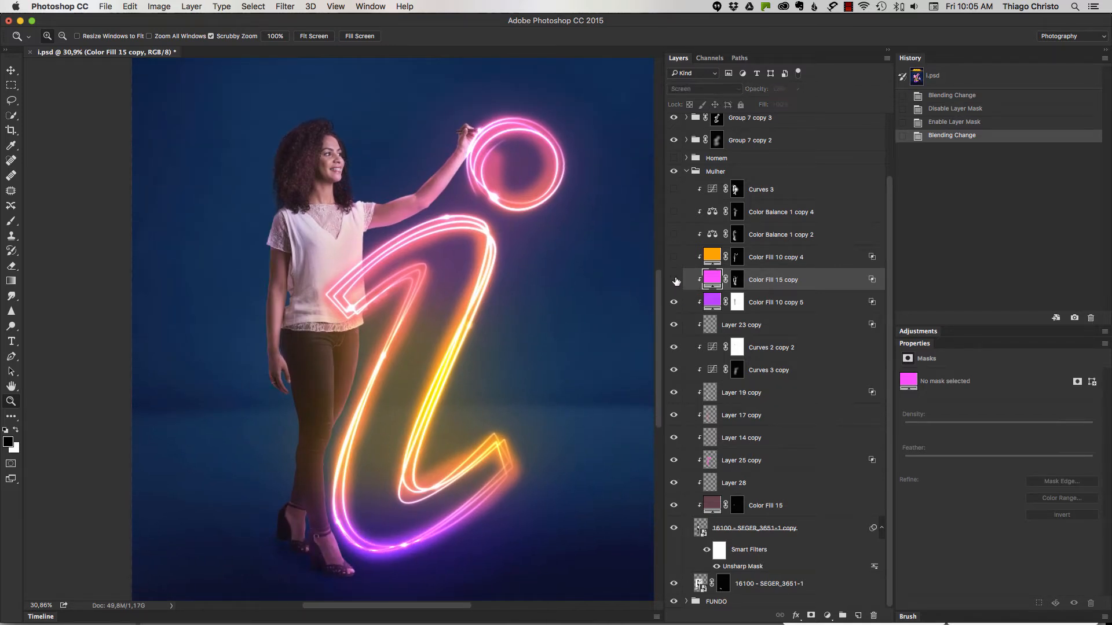
pyautogui.click(674, 279)
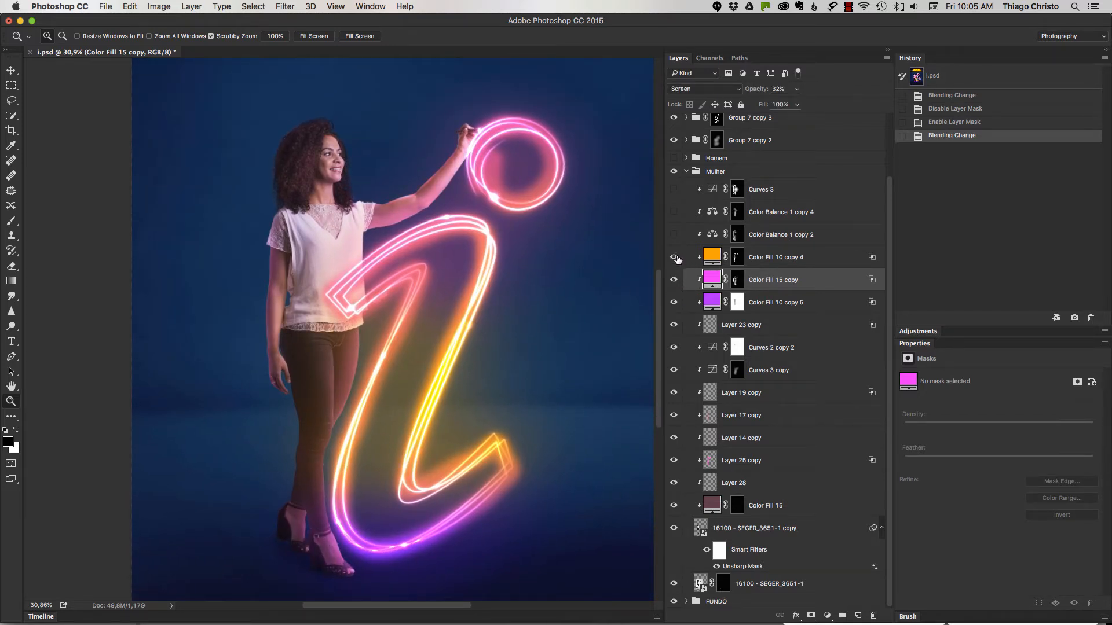
# Step: Turn on the orange Color Fill 10 copy 4 and view its layer mask alone
pyautogui.click(700, 257)
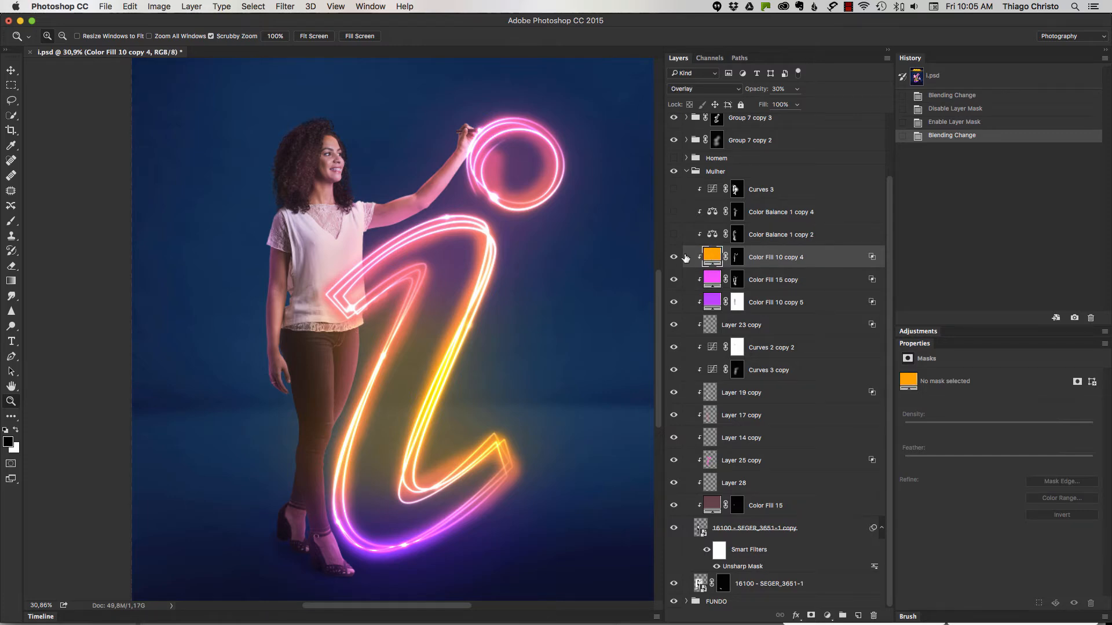
pyautogui.keyDown('alt'); pyautogui.click(737, 257); pyautogui.keyUp('alt')
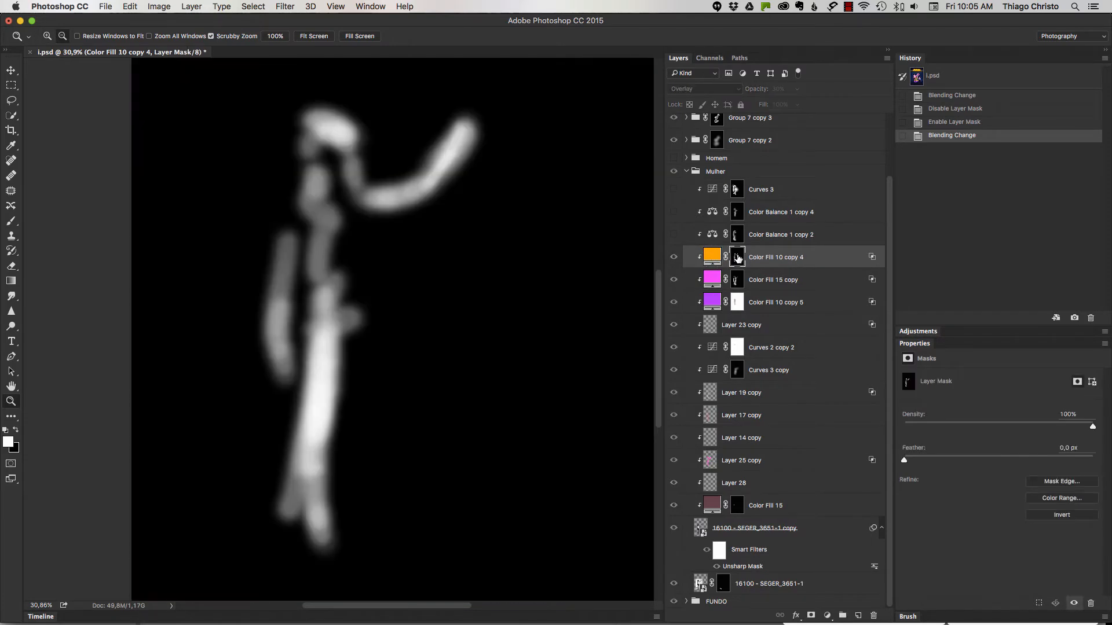
pyautogui.keyDown('alt'); pyautogui.click(737, 257); pyautogui.keyUp('alt')
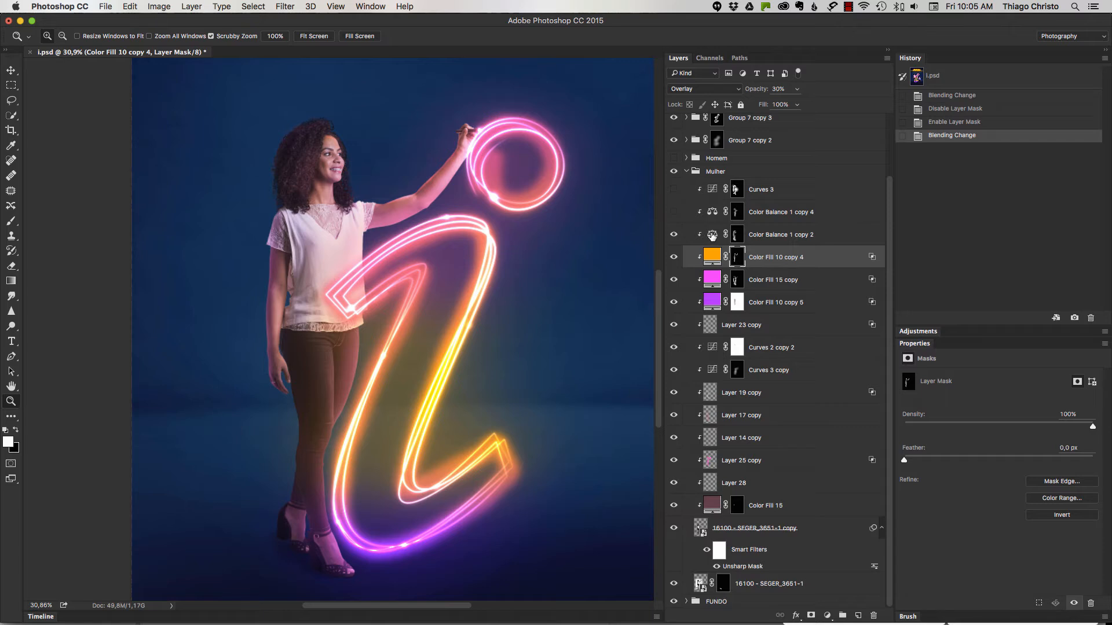
# Step: Turn on Color Balance 1 copy 2, compare the woman with and without it, and view its mask alone
pyautogui.click(712, 235)
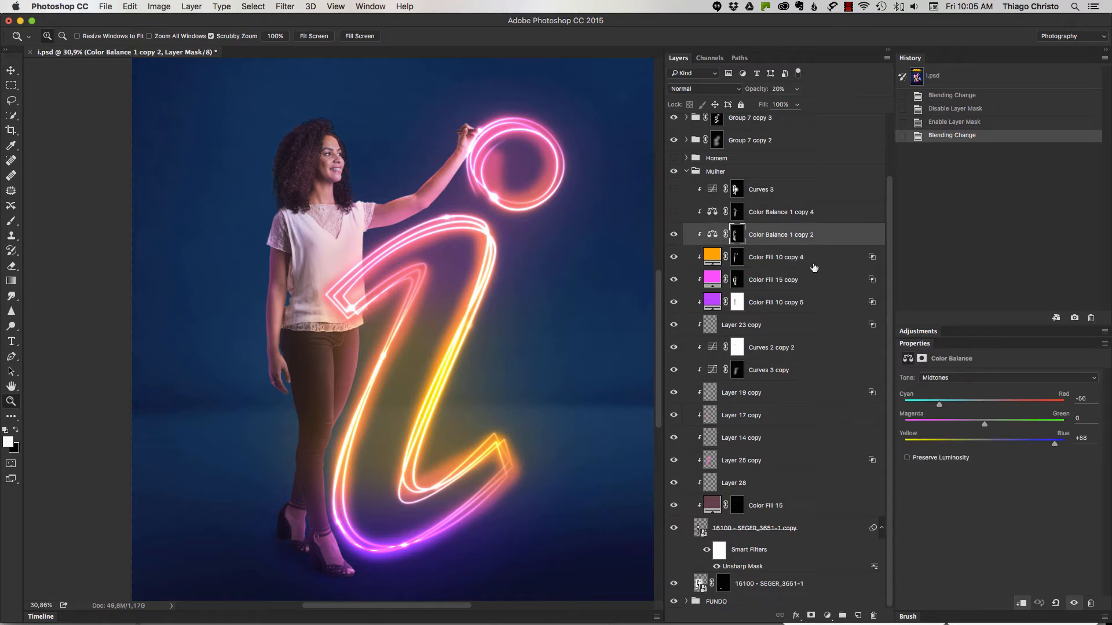
pyautogui.click(673, 234)
pyautogui.click(674, 234)
pyautogui.keyDown('alt'); pyautogui.click(735, 234); pyautogui.keyUp('alt')
pyautogui.keyDown('alt'); pyautogui.click(735, 235); pyautogui.keyUp('alt')
# Step: Turn on Color Balance 1 copy 4 and show its mask and color balance settings
pyautogui.click(675, 212)
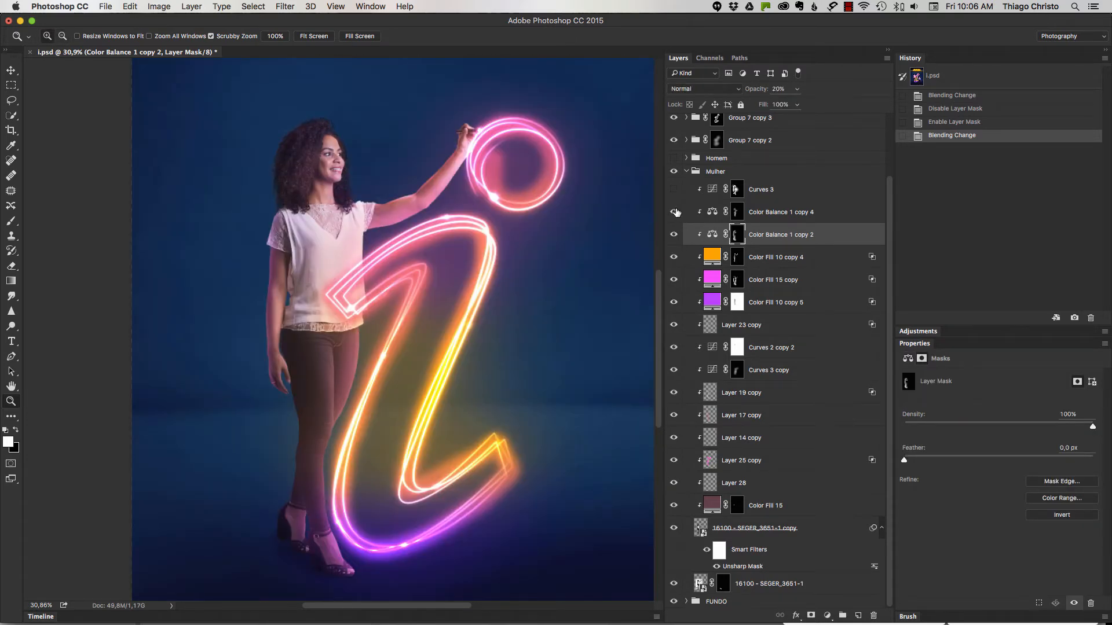
pyautogui.click(737, 214)
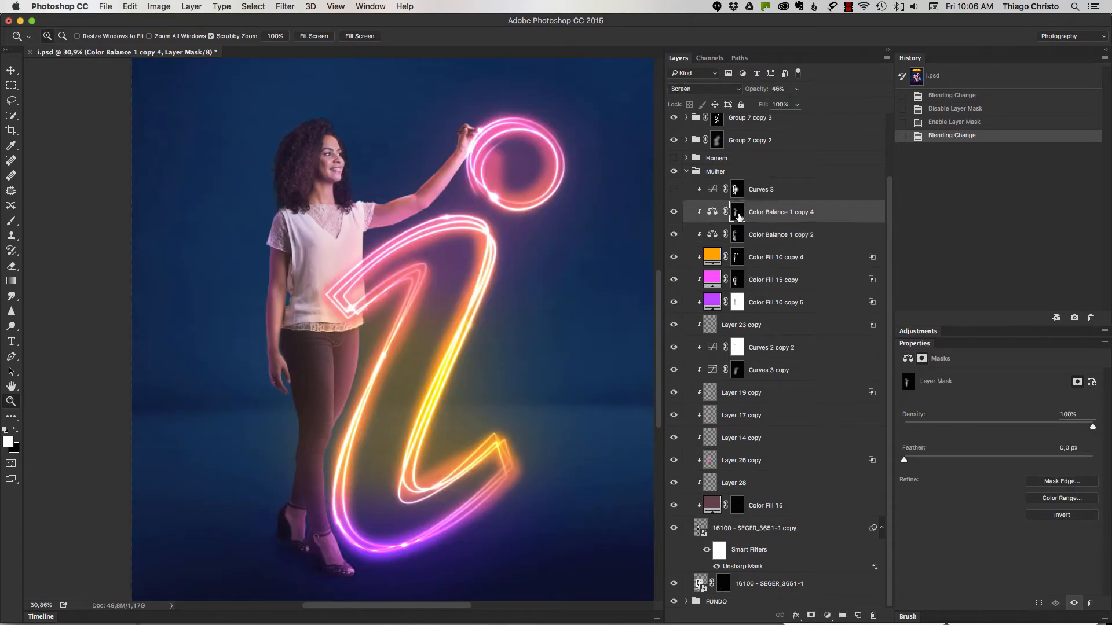
pyautogui.click(711, 213)
# Step: Turn on the Curves 3 adjustment above the color balance layers and show its curve settings
pyautogui.click(671, 192)
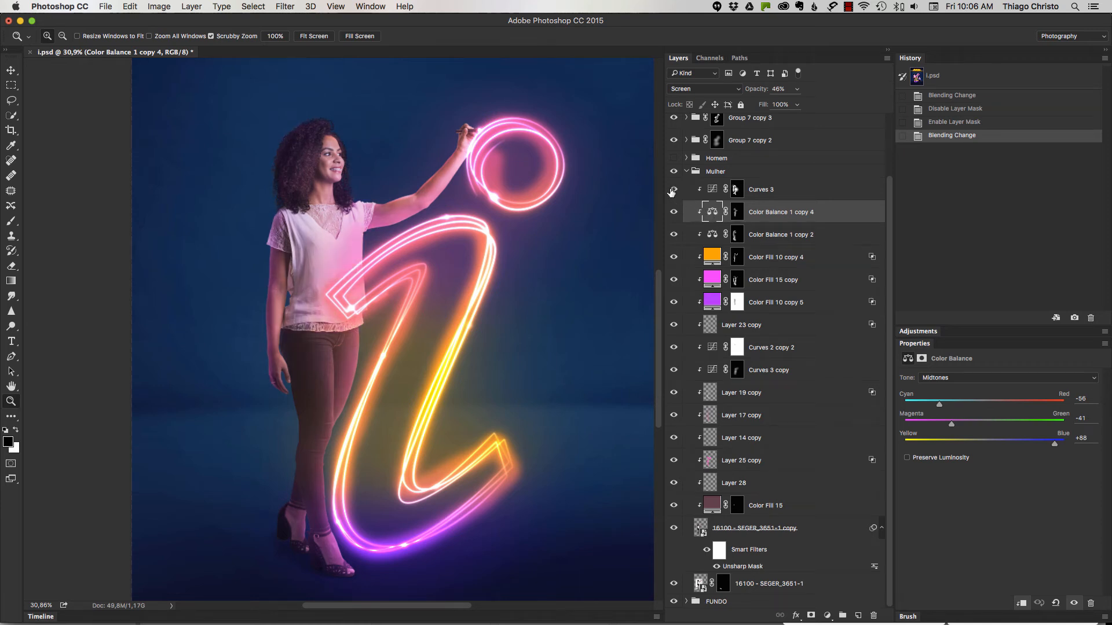
pyautogui.click(738, 191)
pyautogui.click(713, 189)
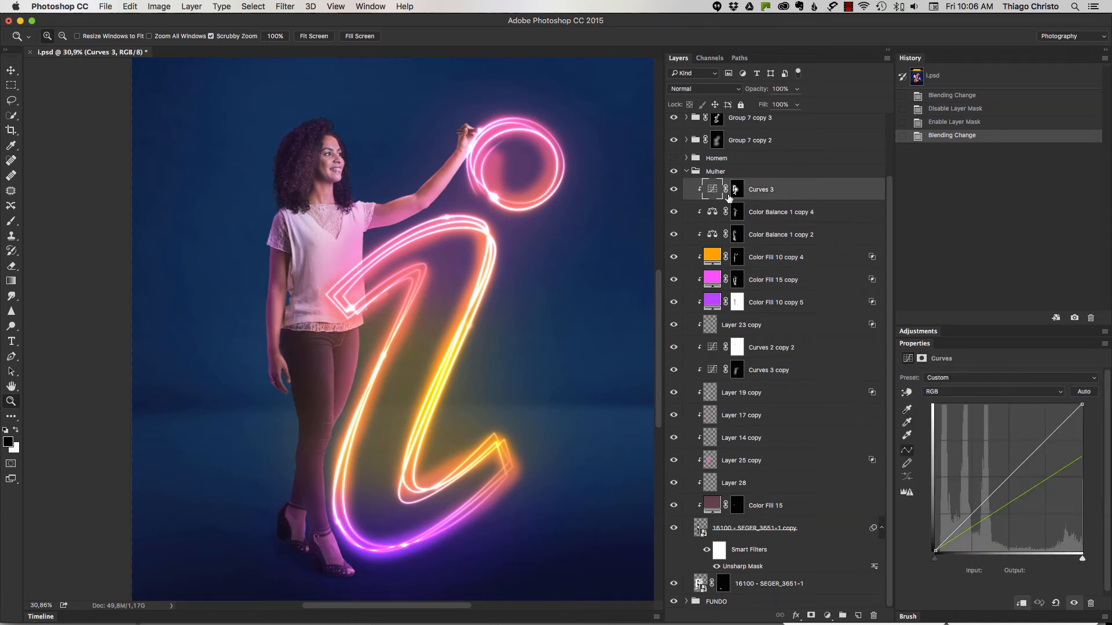
# Step: In the Curves 3 adjustment, set the green channel's white end to output 174
pyautogui.click(1033, 392)
pyautogui.click(1031, 408)
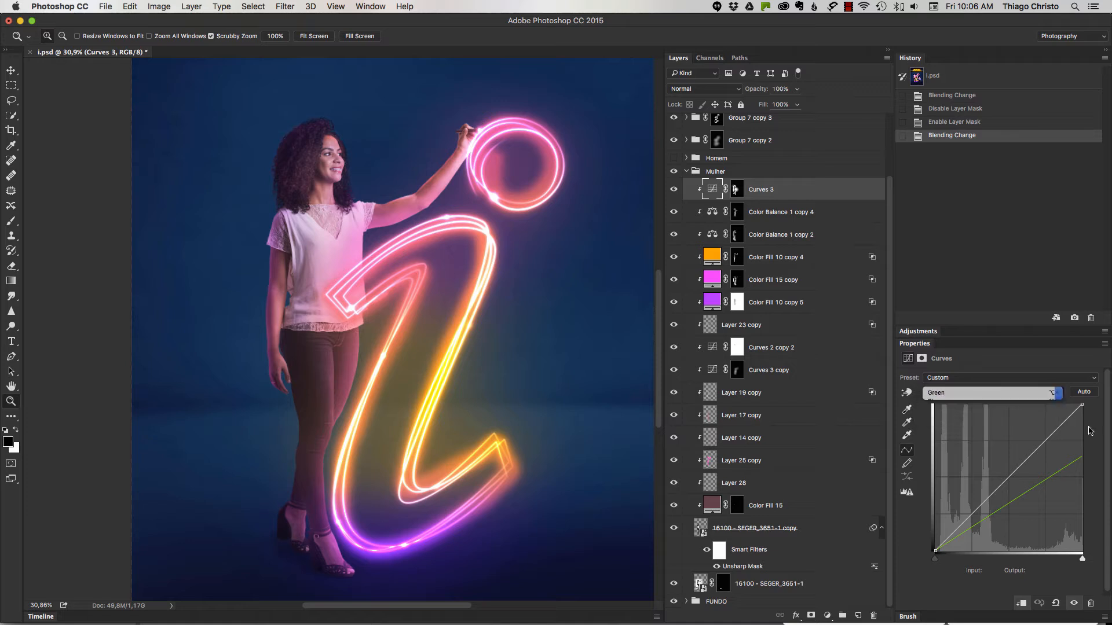
pyautogui.moveTo(1082, 455)
pyautogui.mouseDown()
pyautogui.moveTo(1088, 409)
pyautogui.moveTo(1091, 450)
pyautogui.mouseUp()
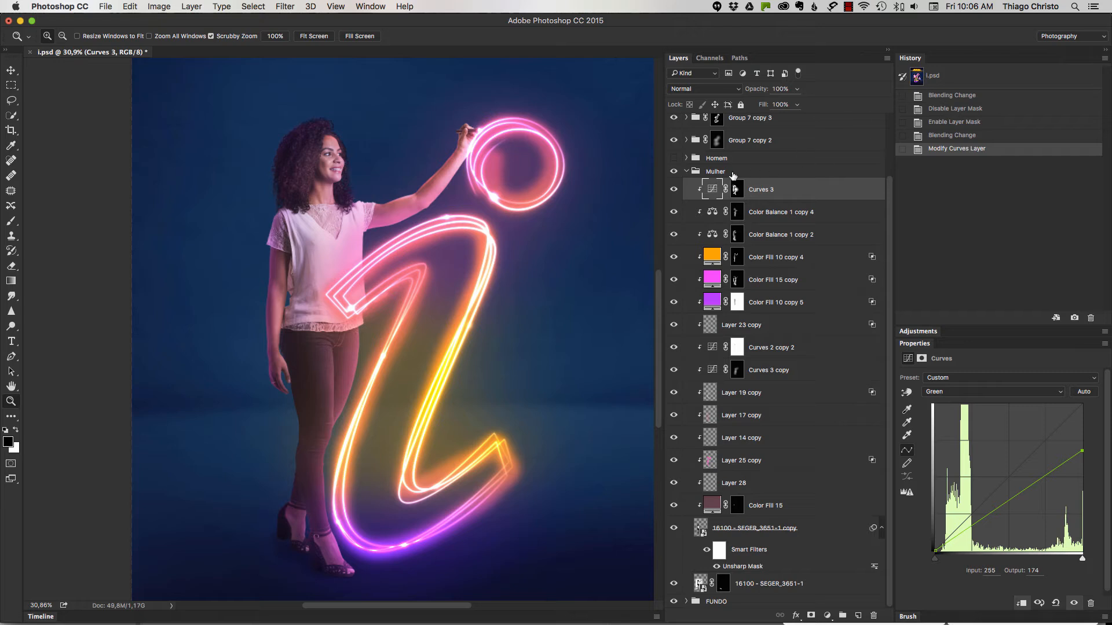
# Step: Hide the Grafico, Group 7 copy 3 and Group 7 copy 2 groups and review the layers inside the Mulher group
pyautogui.click(688, 172)
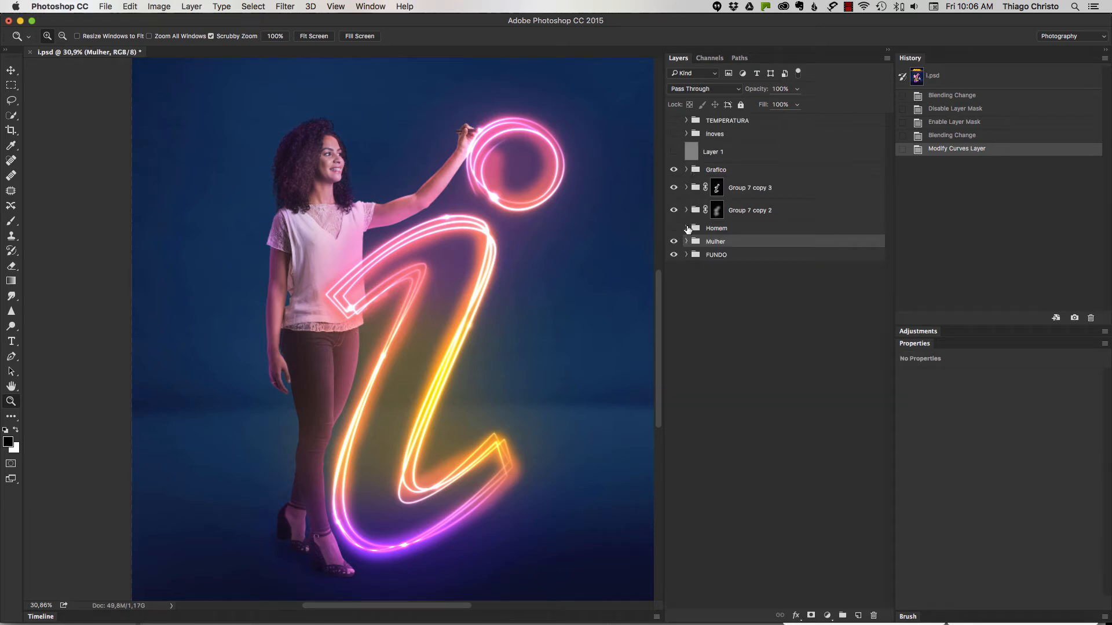
pyautogui.moveTo(651, 232); pyautogui.dragTo(535, 220)
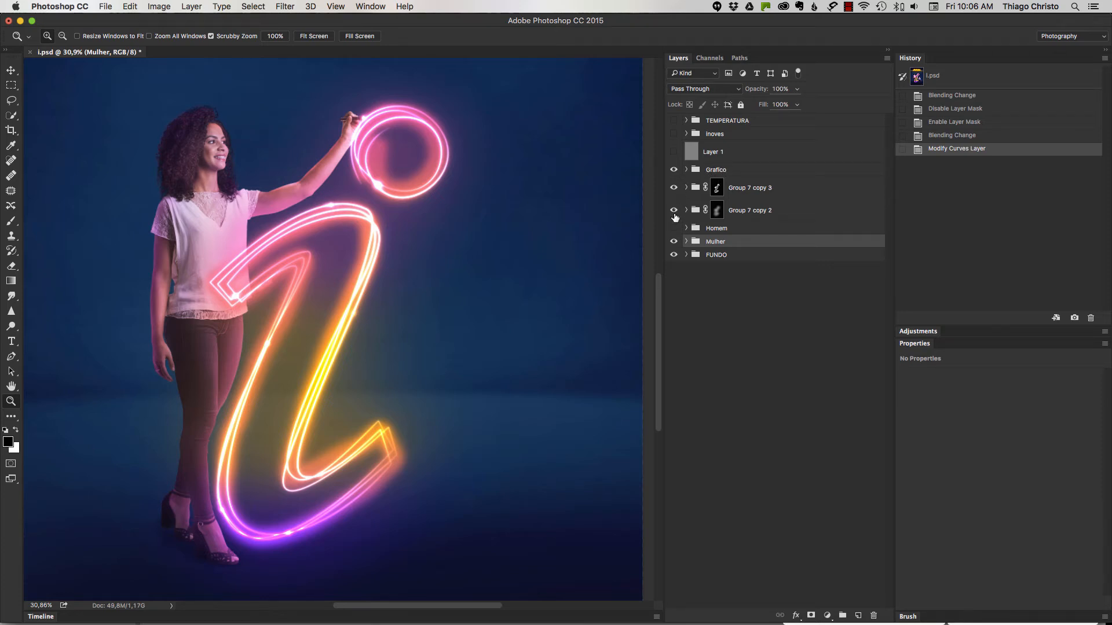
pyautogui.moveTo(674, 170); pyautogui.dragTo(674, 215)
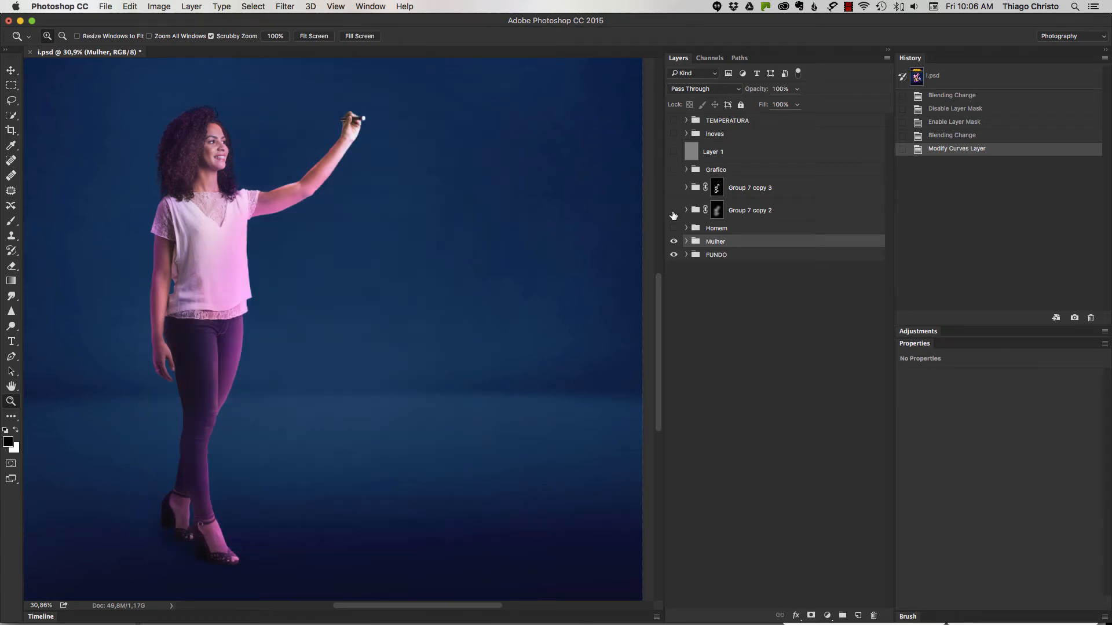
pyautogui.click(686, 241)
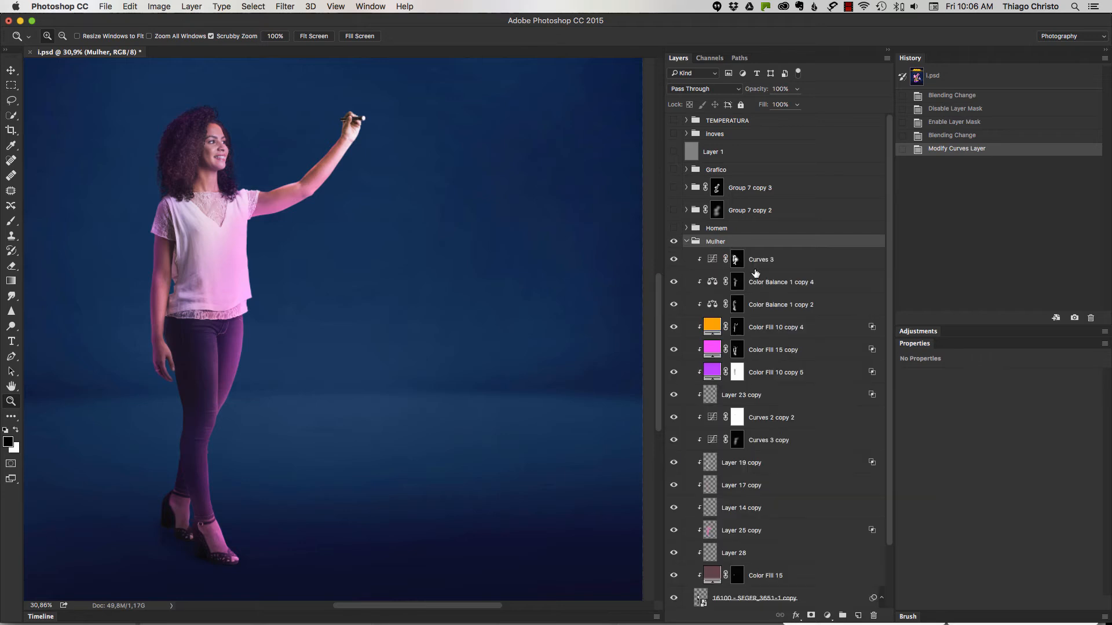
pyautogui.scroll(-2, 665, 191)
pyautogui.moveTo(674, 190)
pyautogui.mouseDown()
pyautogui.moveTo(675, 506)
pyautogui.moveTo(674, 191)
pyautogui.mouseUp()
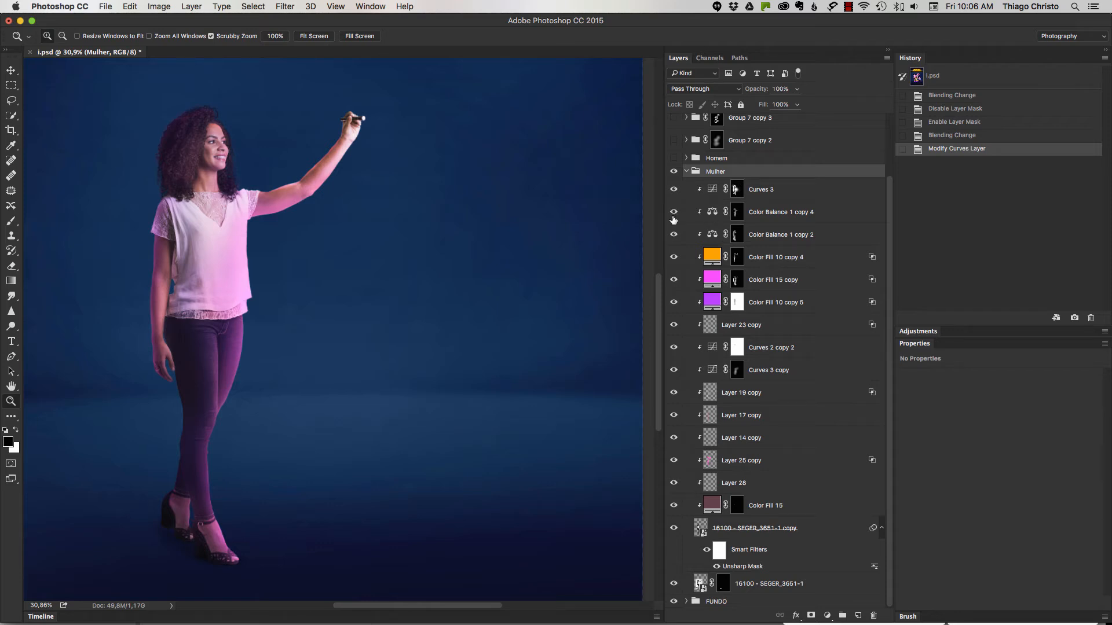
pyautogui.click(686, 171)
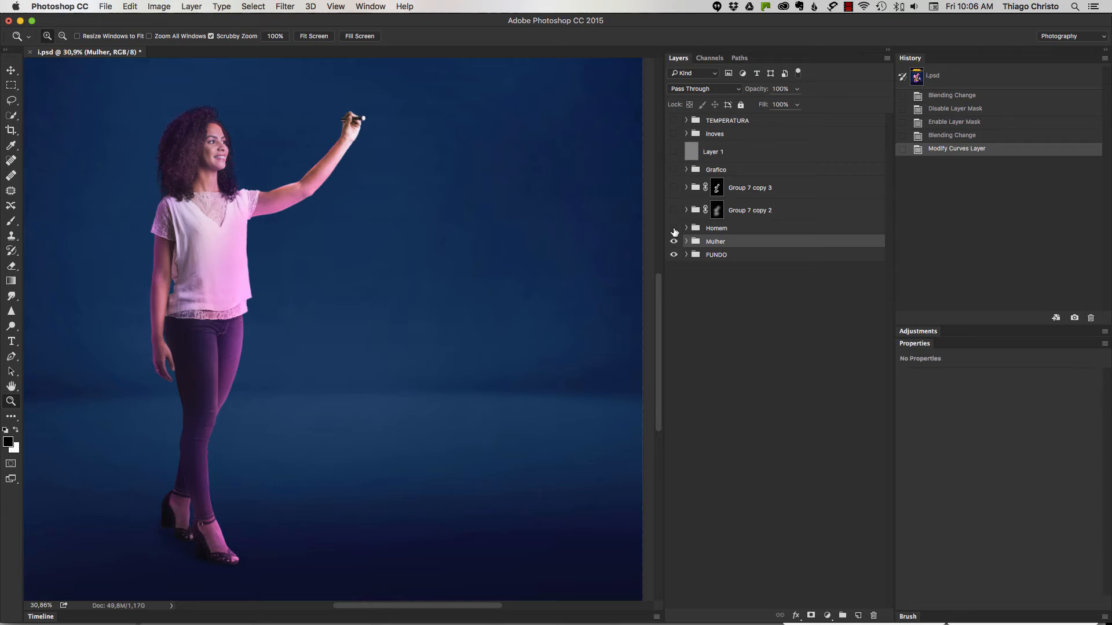
# Step: Show the Homem group and hide its clipped layers from Layer 24 down to Layer 29, leaving only the man's base cutout
pyautogui.click(674, 230)
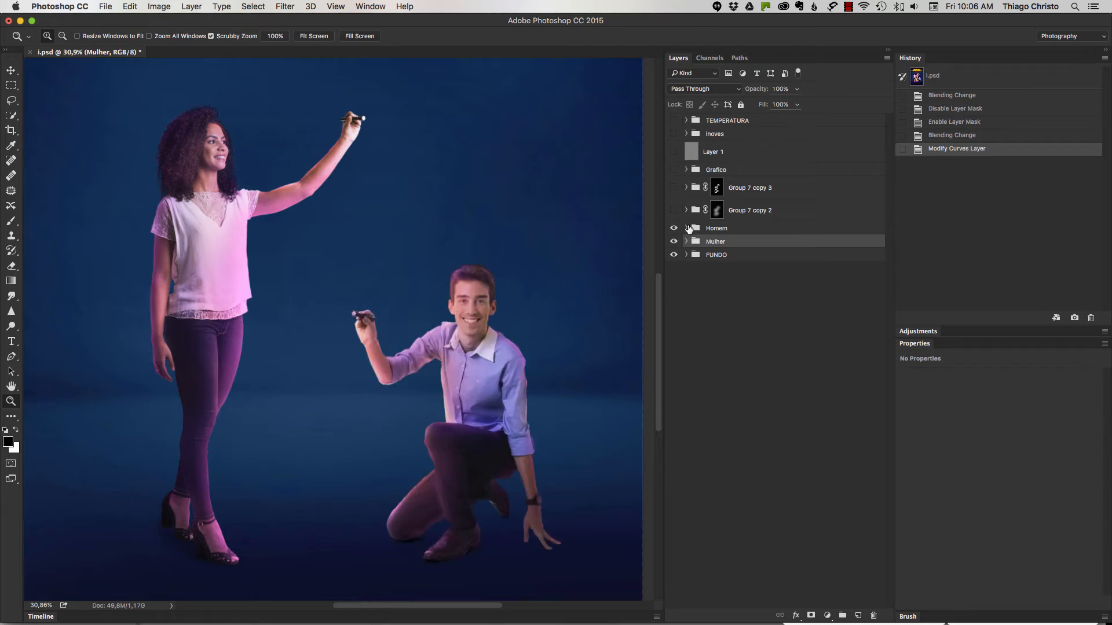
pyautogui.click(686, 228)
pyautogui.scroll(-2, 806, 256)
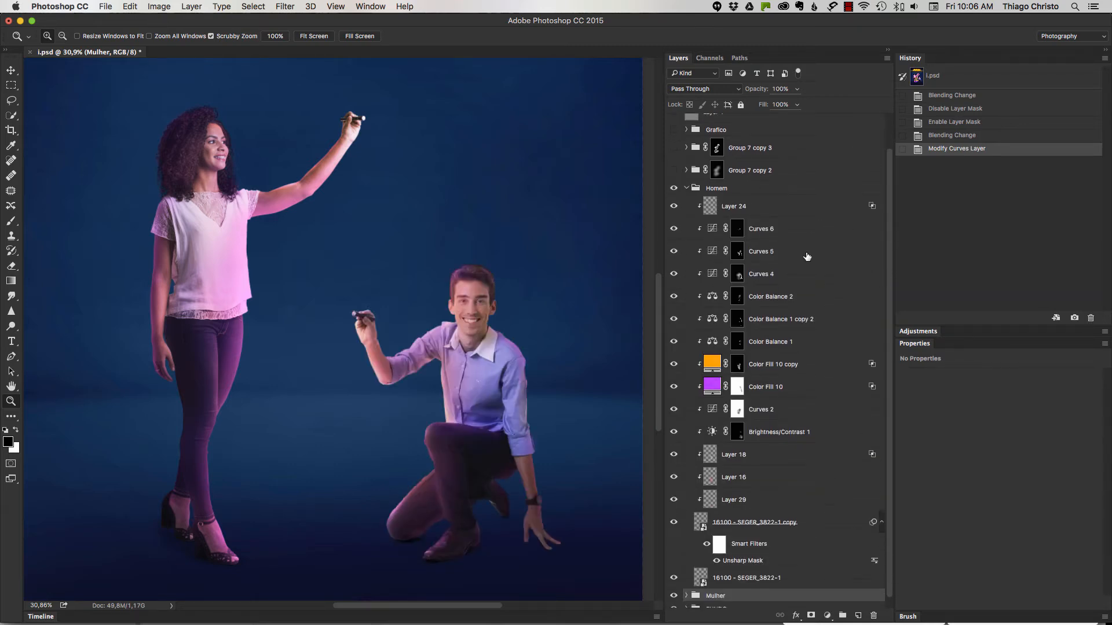
pyautogui.moveTo(673, 207); pyautogui.dragTo(676, 500)
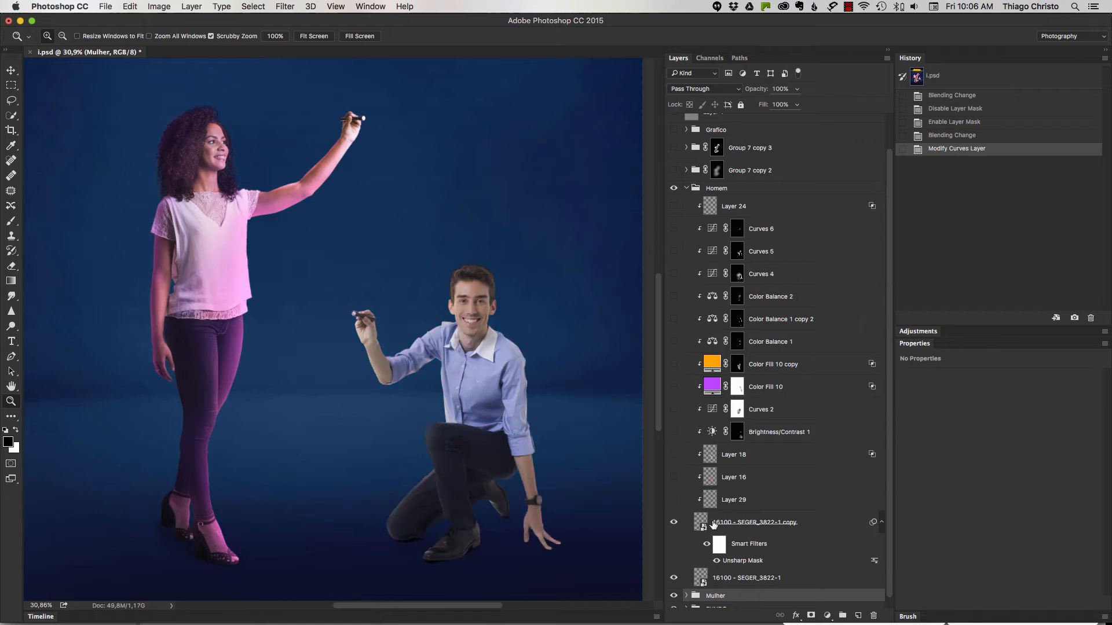
pyautogui.click(880, 524)
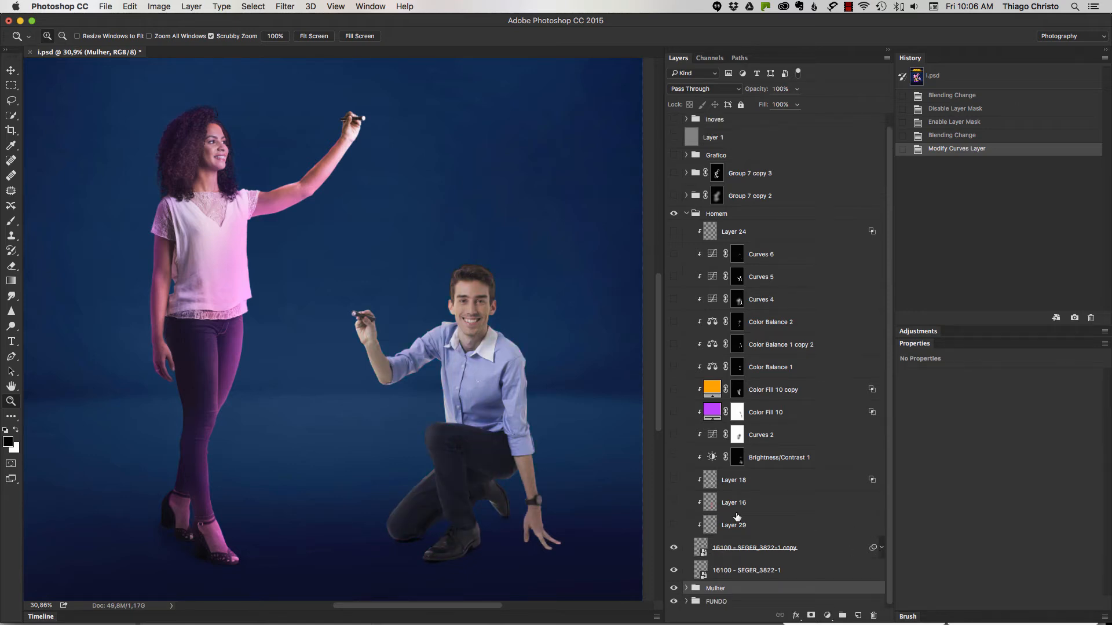
# Step: Turn on Layer 29 and Layer 16, and open the contents of the 16100 - SEGER_3822-1 copy smart object
pyautogui.moveTo(675, 527); pyautogui.dragTo(674, 503)
pyautogui.click(701, 552)
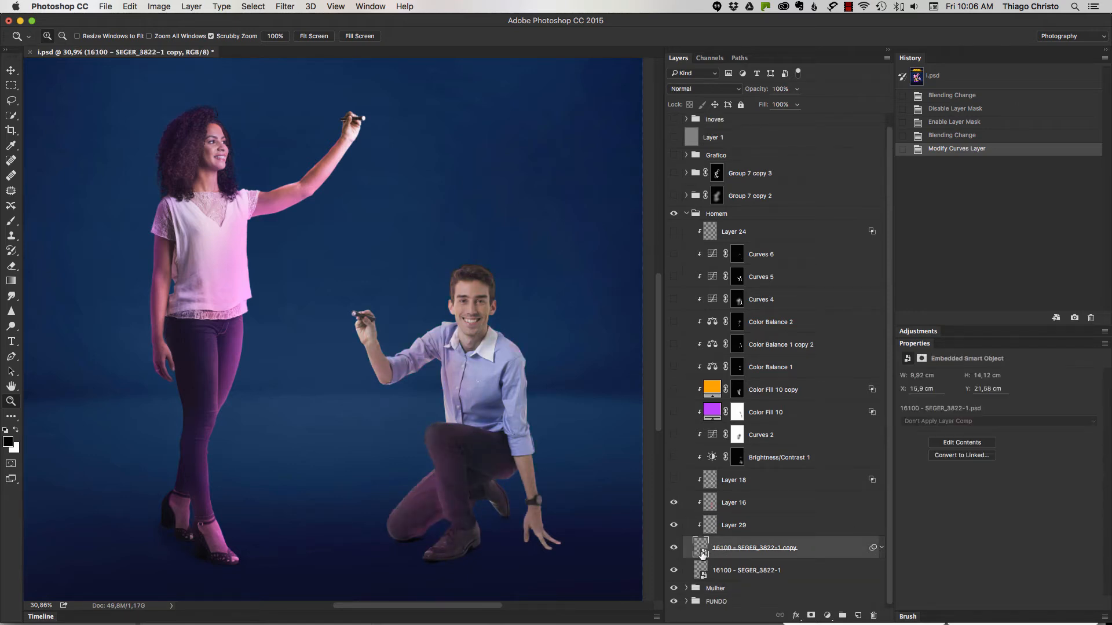
pyautogui.click(703, 574)
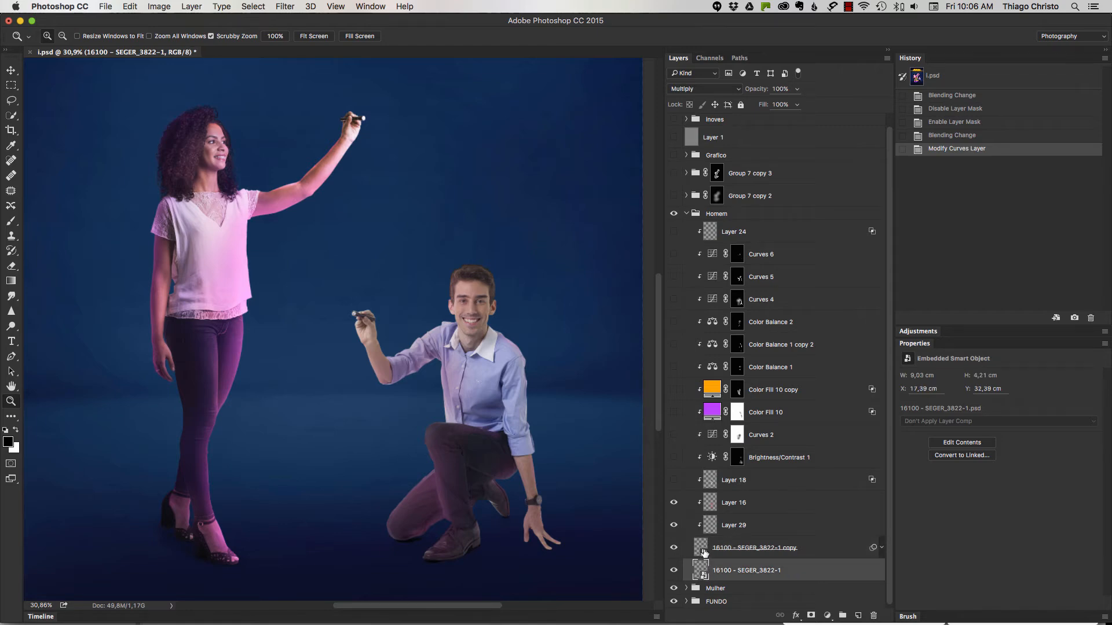
pyautogui.click(705, 553)
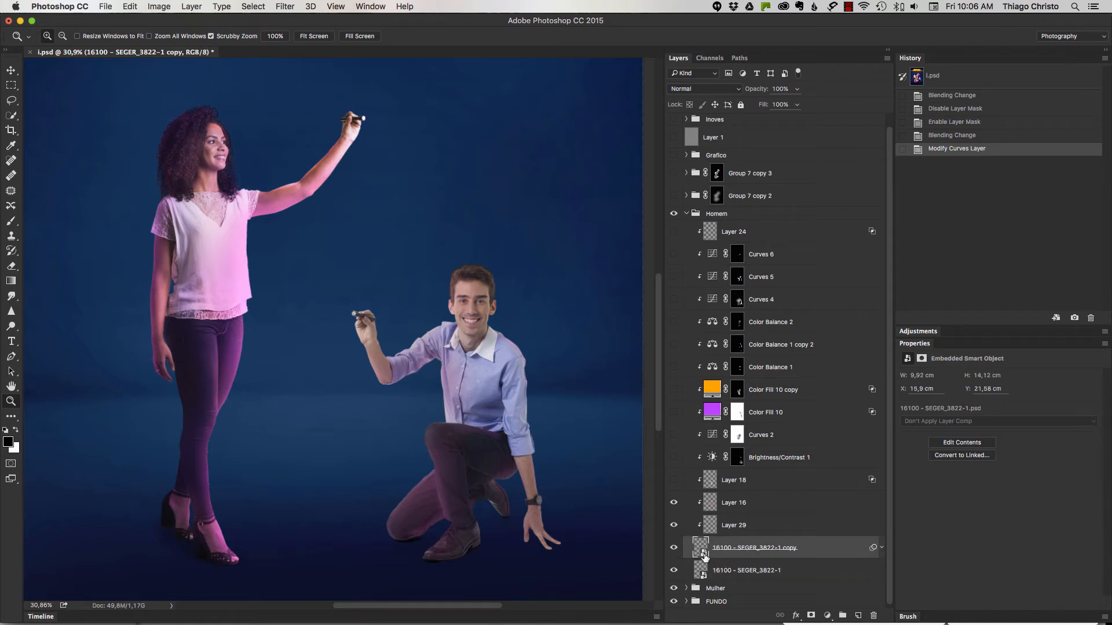
pyautogui.doubleClick(701, 546)
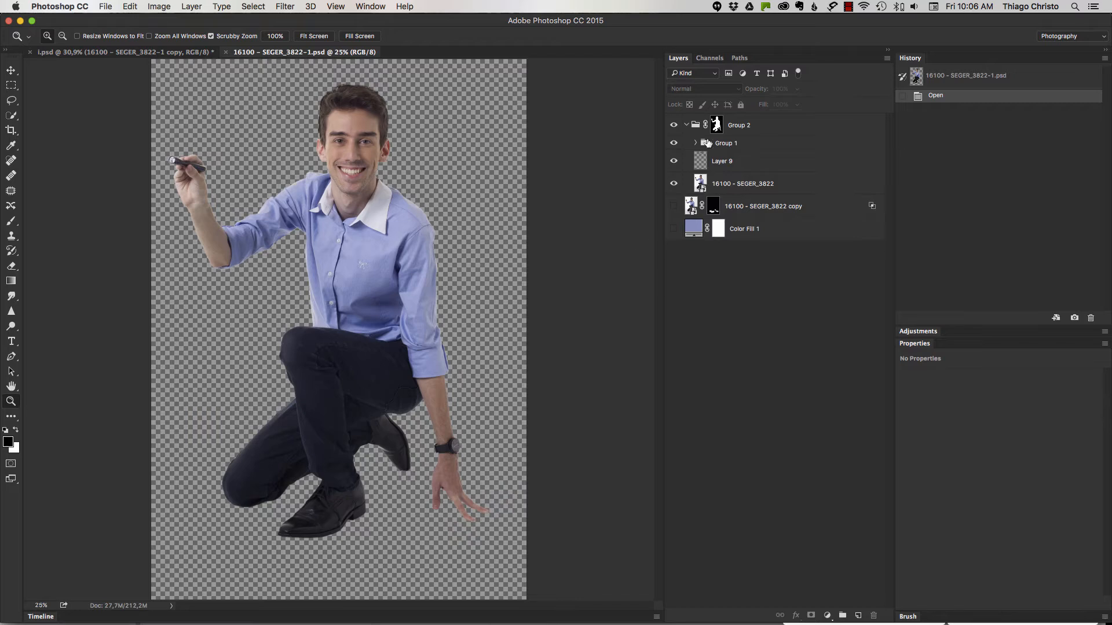
# Step: Compare the man's trouser hem and back shoe with and without the Group 1 and Layer 9 retouching
pyautogui.moveTo(674, 143); pyautogui.dragTo(674, 183)
pyautogui.click(674, 184)
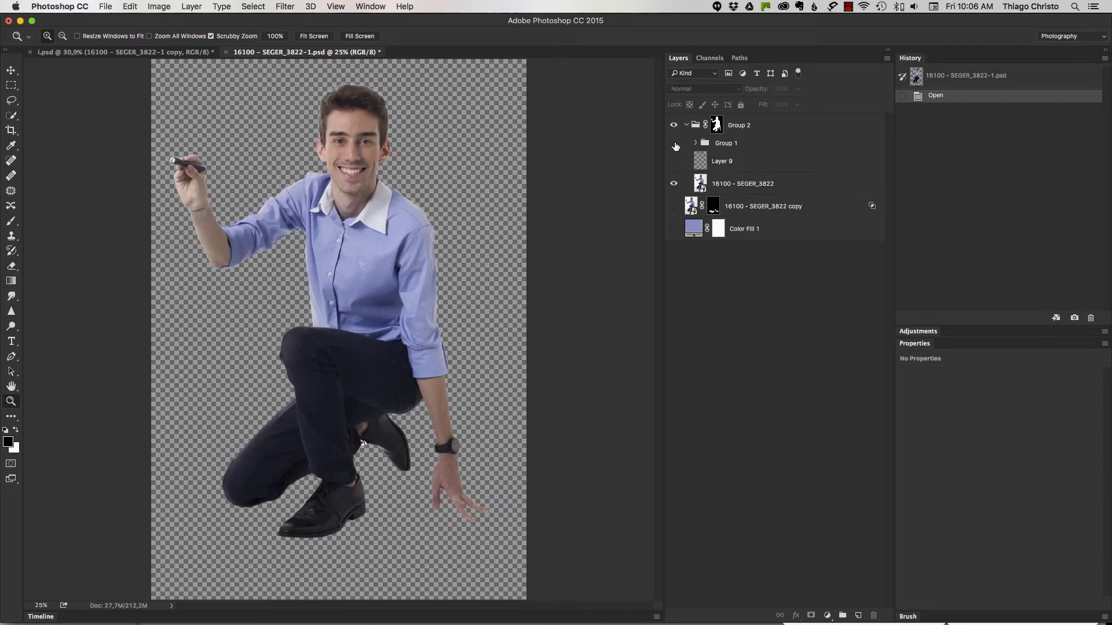
pyautogui.moveTo(675, 144); pyautogui.dragTo(674, 164)
pyautogui.moveTo(374, 400); pyautogui.dragTo(496, 323)
pyautogui.click(673, 143)
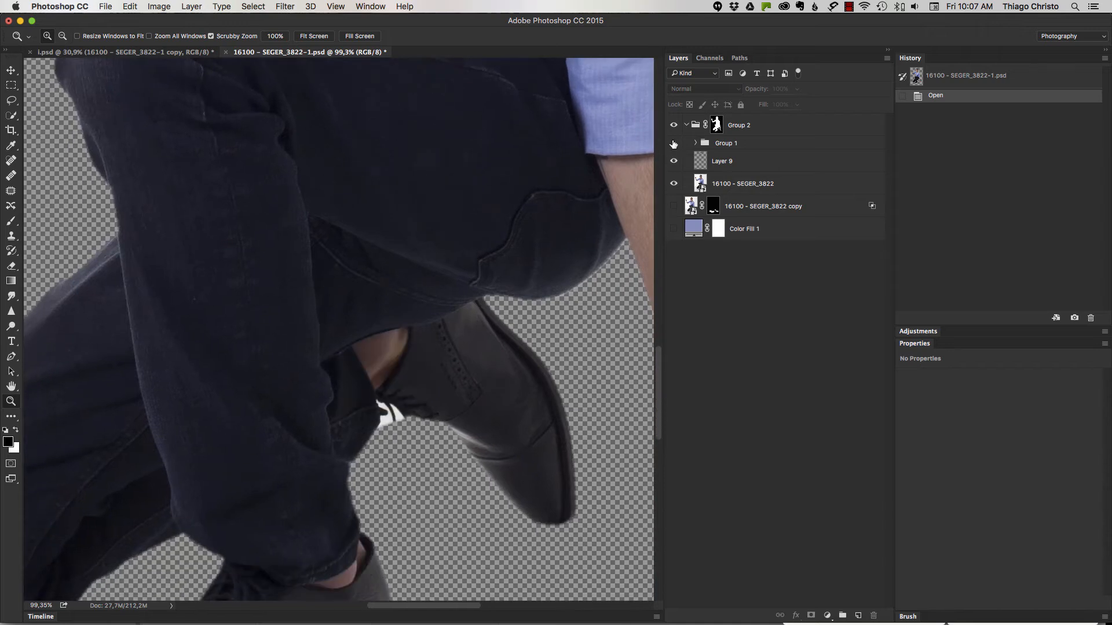
pyautogui.click(673, 144)
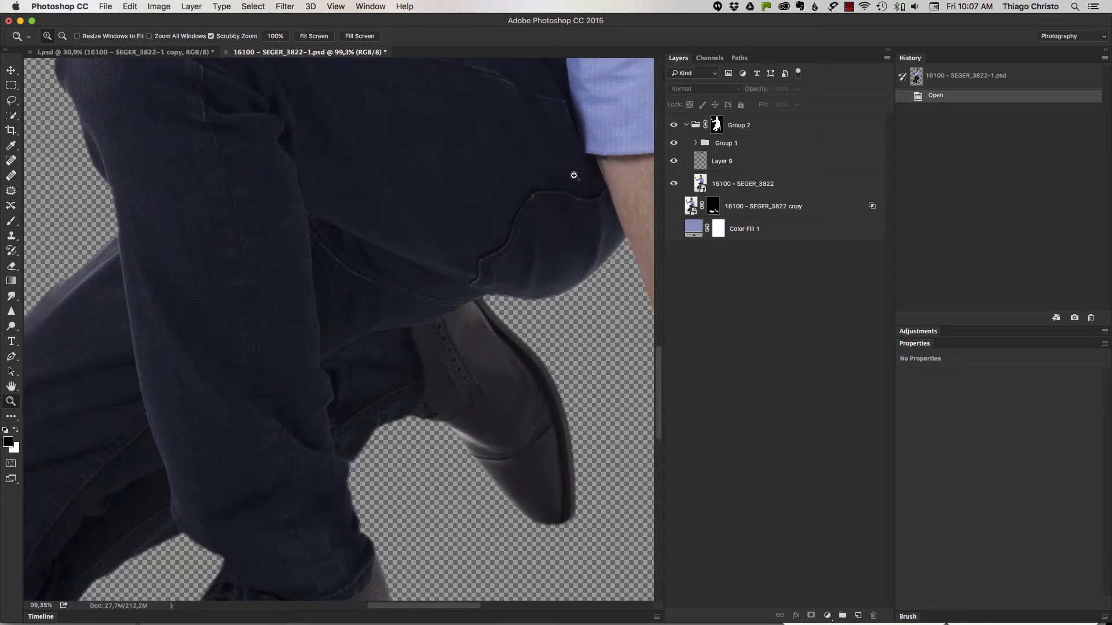
pyautogui.moveTo(575, 177); pyautogui.dragTo(502, 177)
# Step: Expand Group 1 and toggle its individual retouching layers to compare their effect on the man
pyautogui.click(695, 143)
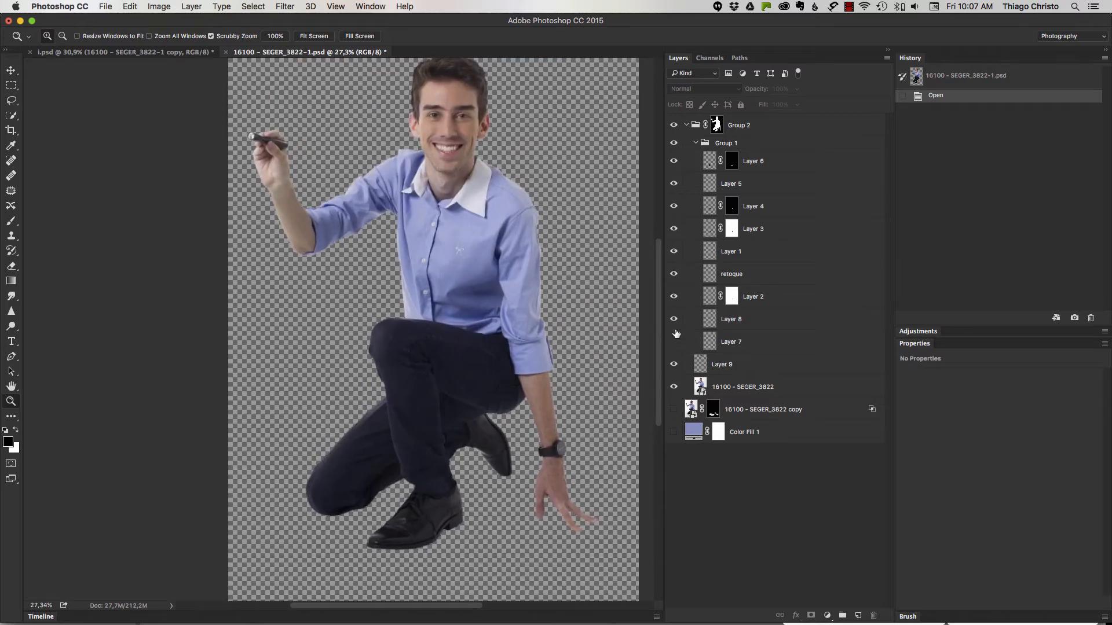
pyautogui.moveTo(676, 333); pyautogui.dragTo(674, 223)
pyautogui.moveTo(672, 171); pyautogui.dragTo(674, 228)
pyautogui.click(673, 162)
pyautogui.moveTo(673, 206); pyautogui.dragTo(673, 343)
# Step: View the Group 2 layer mask alone, restore the image view and close the smart object document without saving
pyautogui.keyDown('alt'); pyautogui.click(717, 125); pyautogui.keyUp('alt')
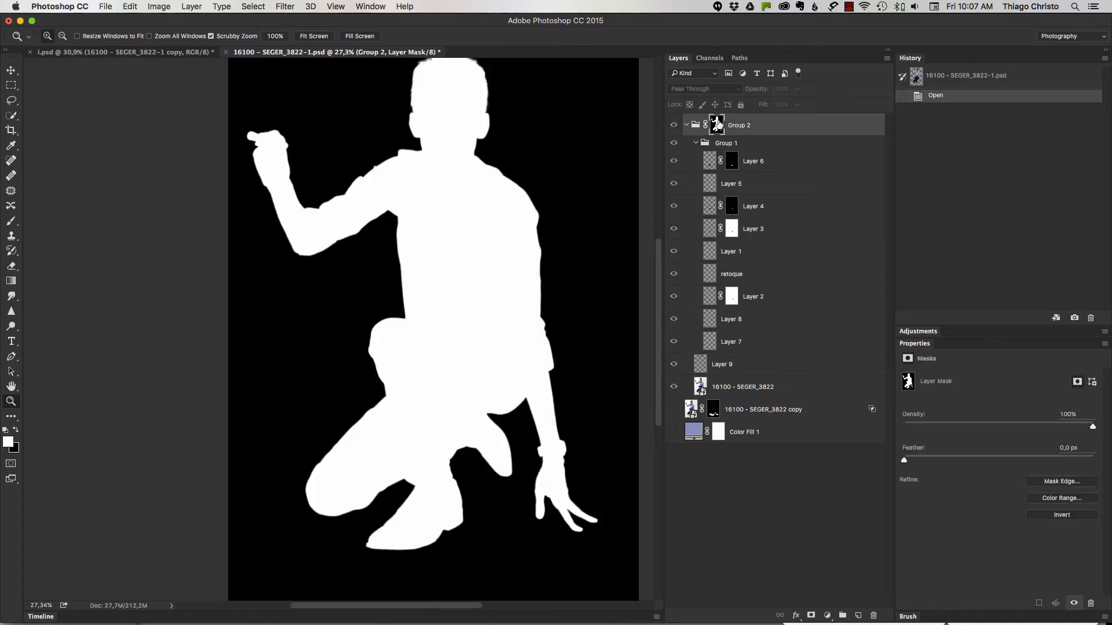
pyautogui.keyDown('alt'); pyautogui.click(715, 124); pyautogui.keyUp('alt')
pyautogui.press('super+w')
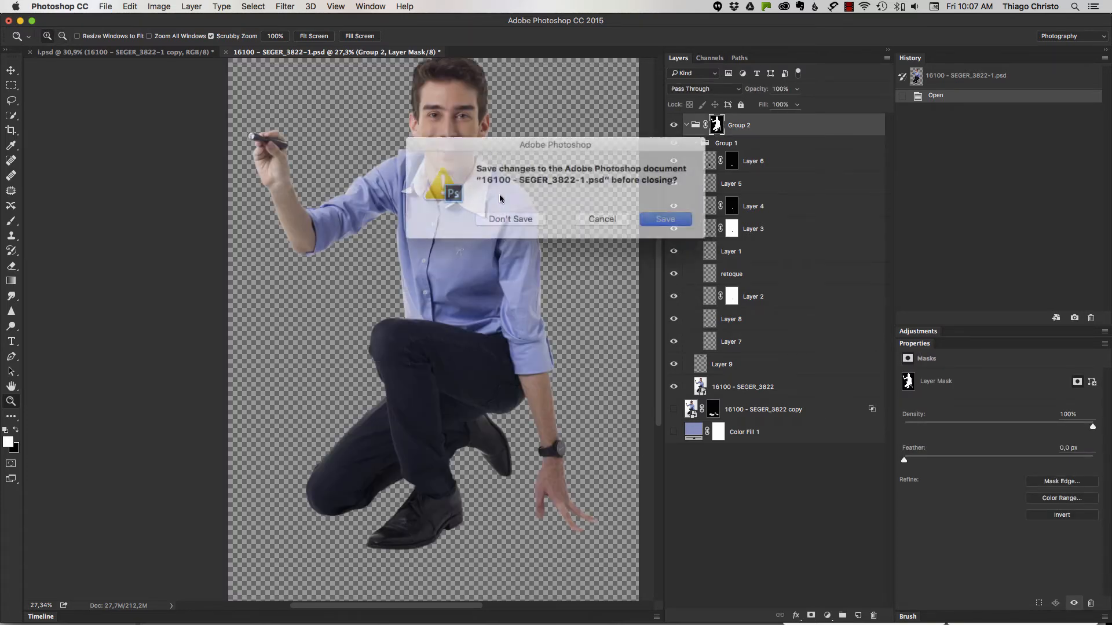
pyautogui.click(515, 214)
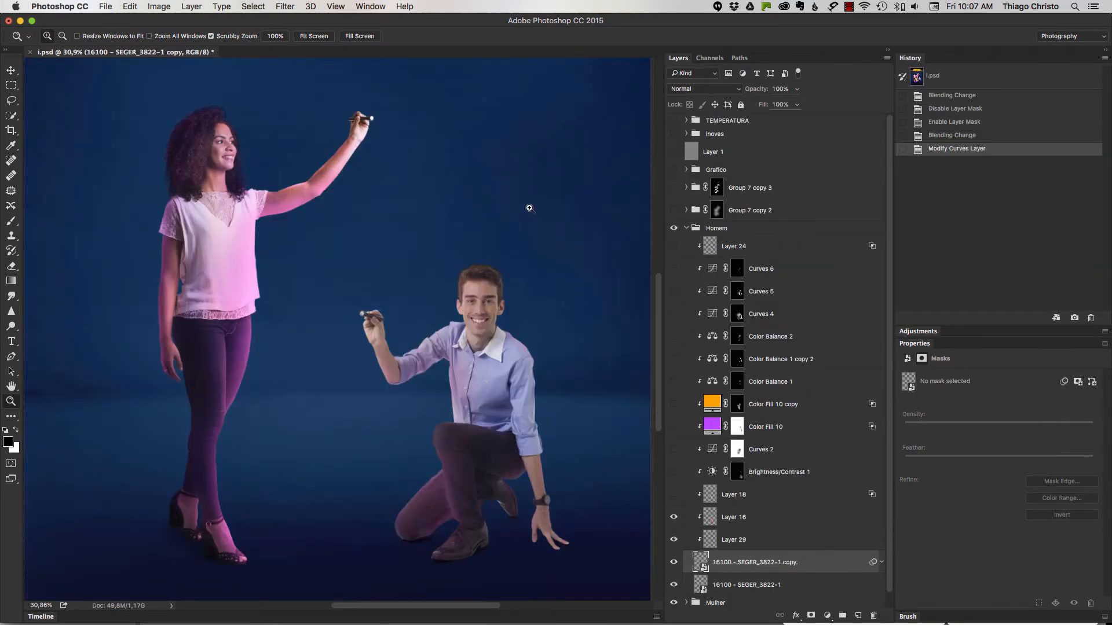
# Step: Turn on Layer 18, Brightness/Contrast 1 and Curves 2 in the Homem group and show the Curves 2 settings
pyautogui.click(714, 563)
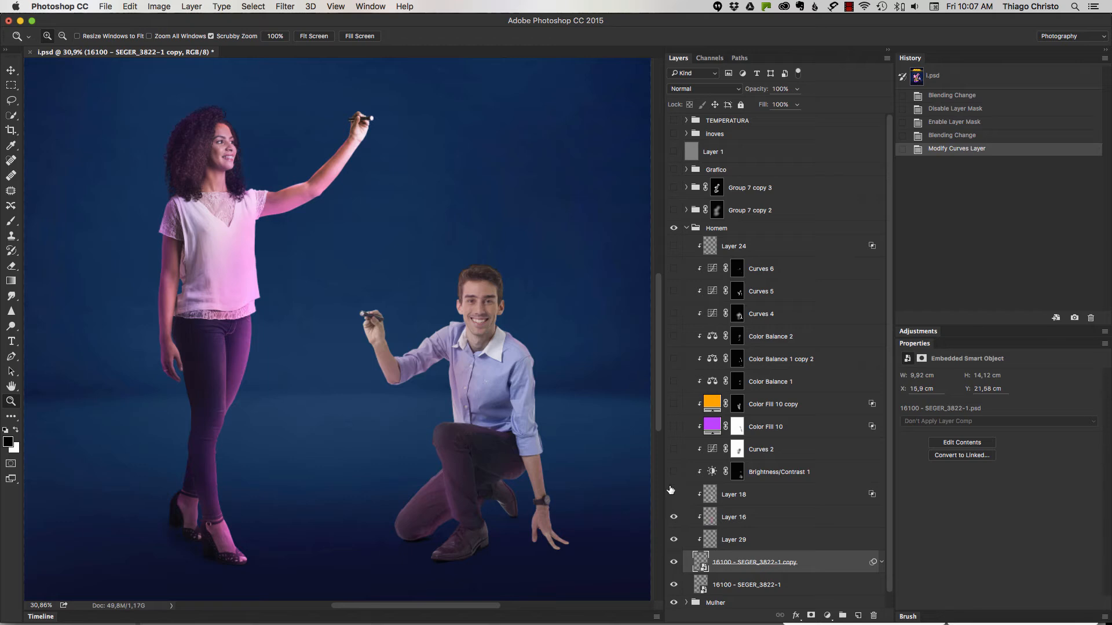
pyautogui.click(673, 479)
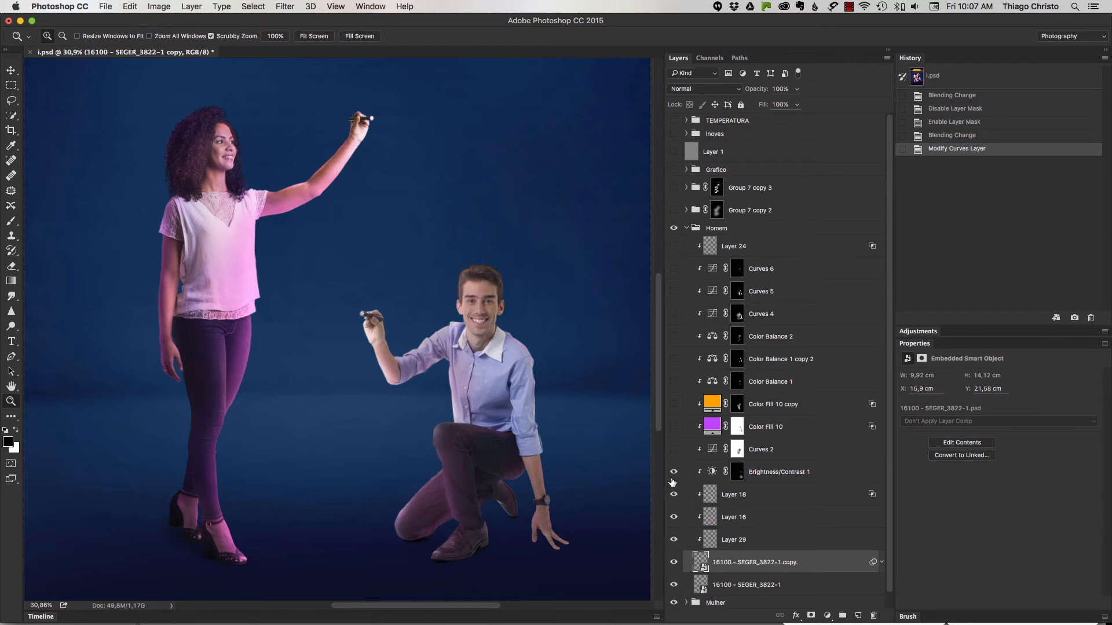
pyautogui.click(673, 449)
pyautogui.scroll(-5, 610, 462)
pyautogui.hscroll(2, 611, 462)
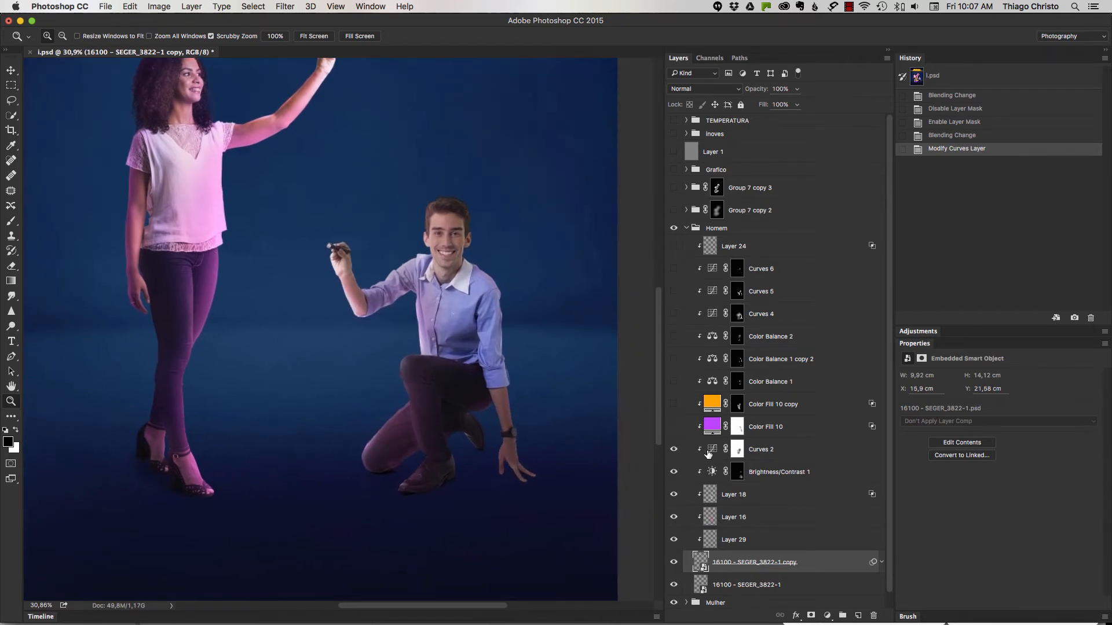
pyautogui.click(712, 449)
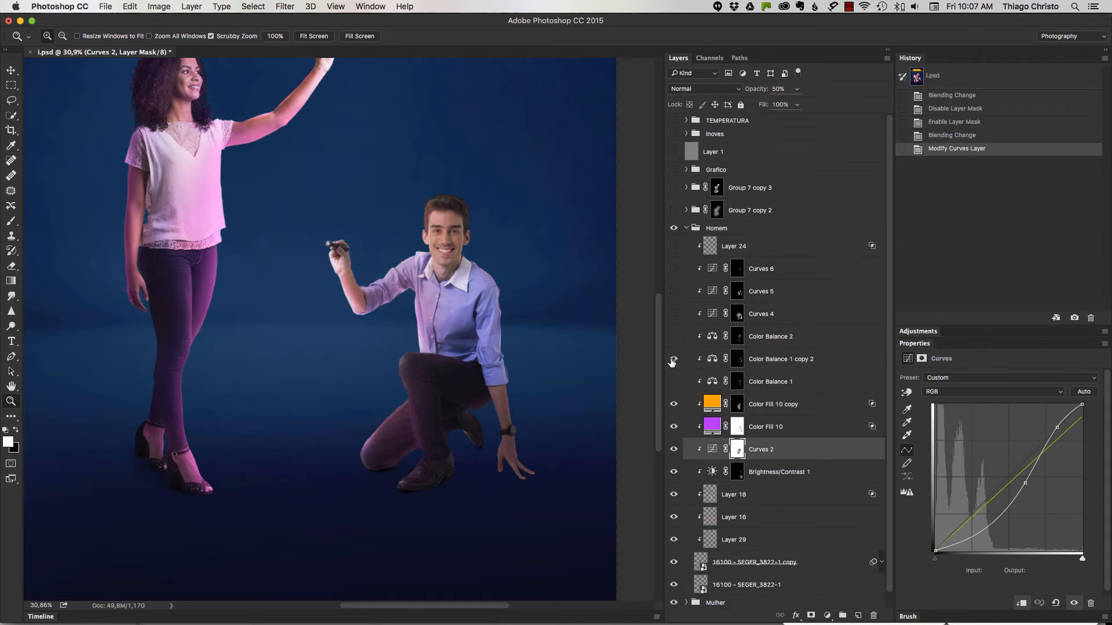
# Step: Turn on the man's color fill, color balance and Curves 4 layers, and view the three color balance masks alone
pyautogui.moveTo(675, 384); pyautogui.dragTo(673, 314)
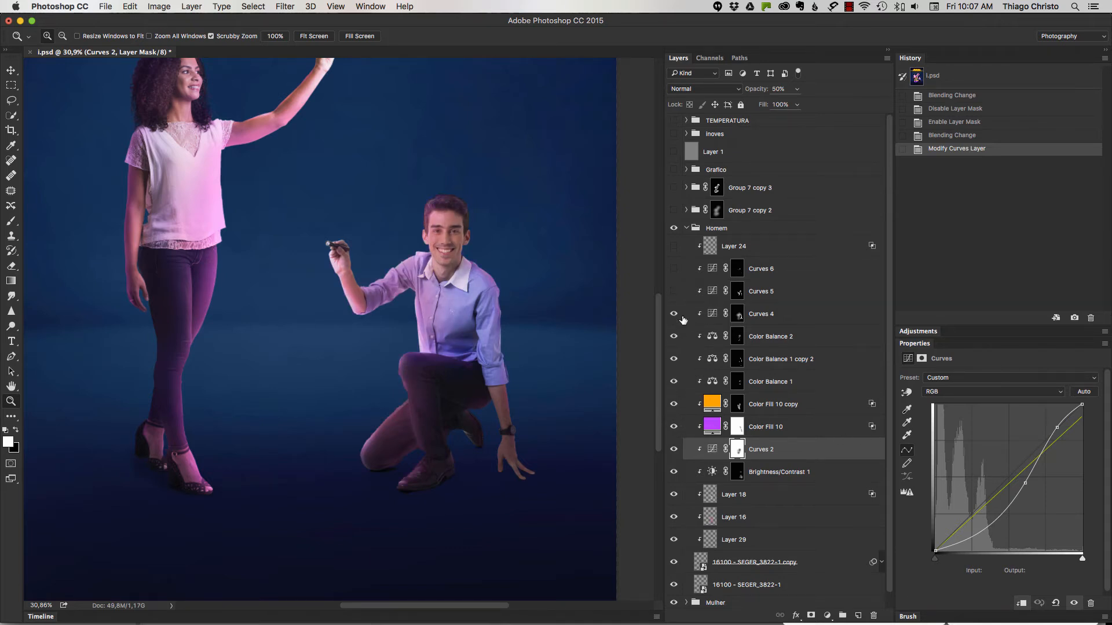
pyautogui.click(712, 336)
pyautogui.keyDown('alt'); pyautogui.click(738, 338); pyautogui.keyUp('alt')
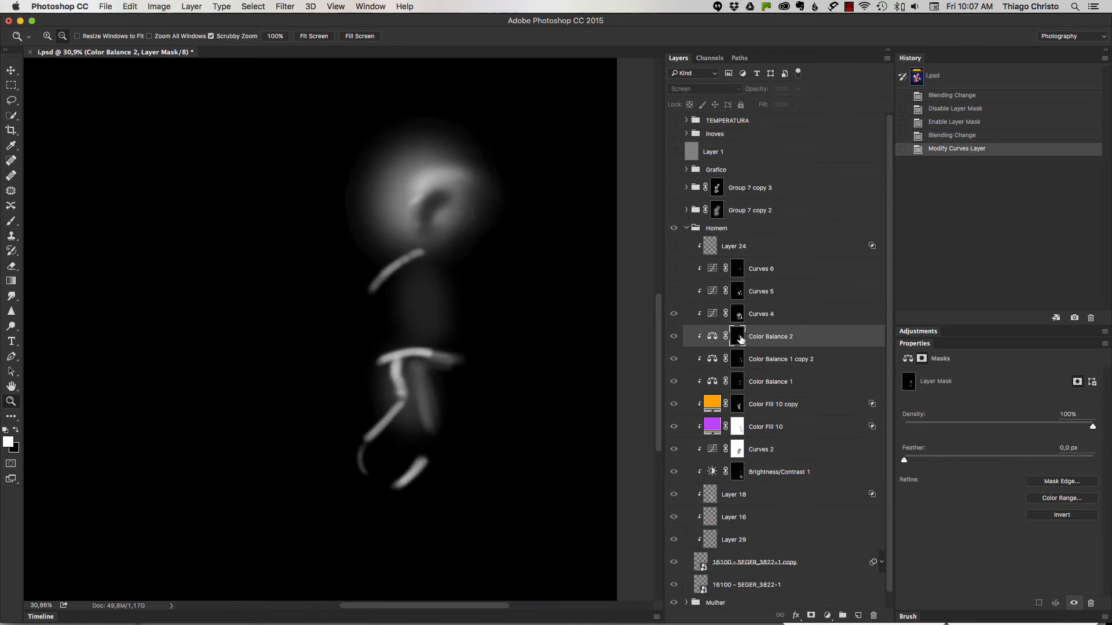
pyautogui.keyDown('alt'); pyautogui.click(741, 360); pyautogui.keyUp('alt')
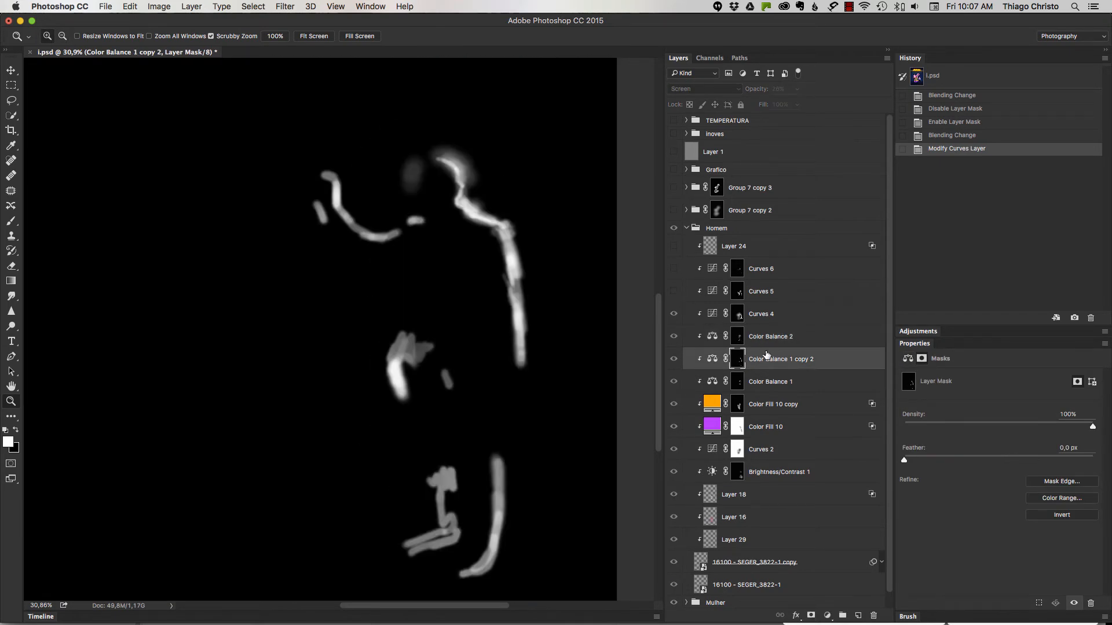
pyautogui.keyDown('alt'); pyautogui.click(739, 380); pyautogui.keyUp('alt')
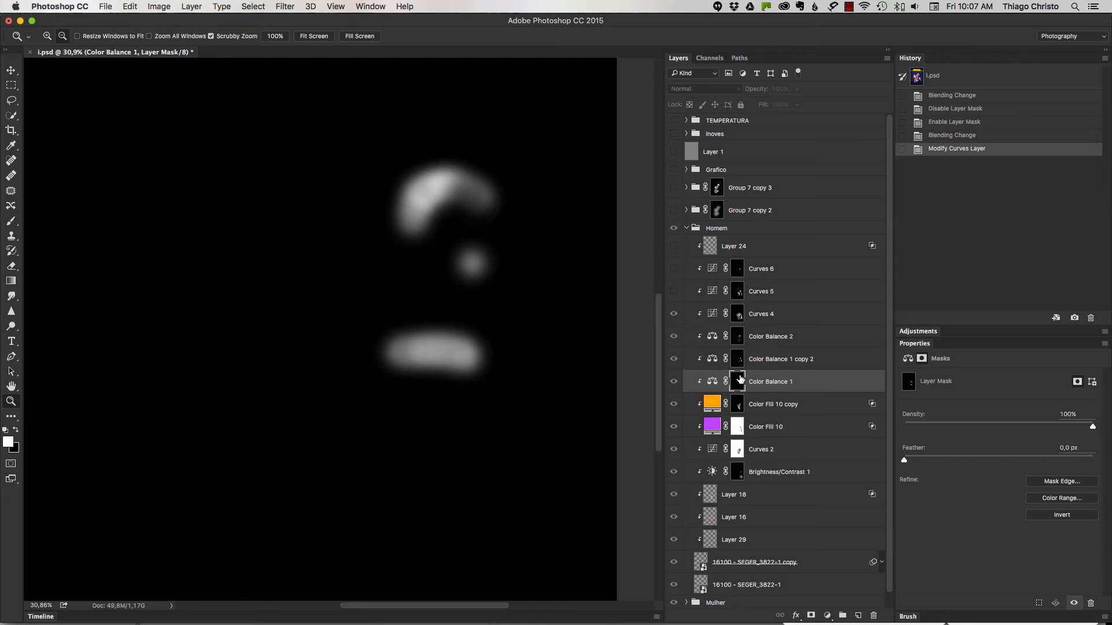
pyautogui.keyDown('alt'); pyautogui.click(740, 380); pyautogui.keyUp('alt')
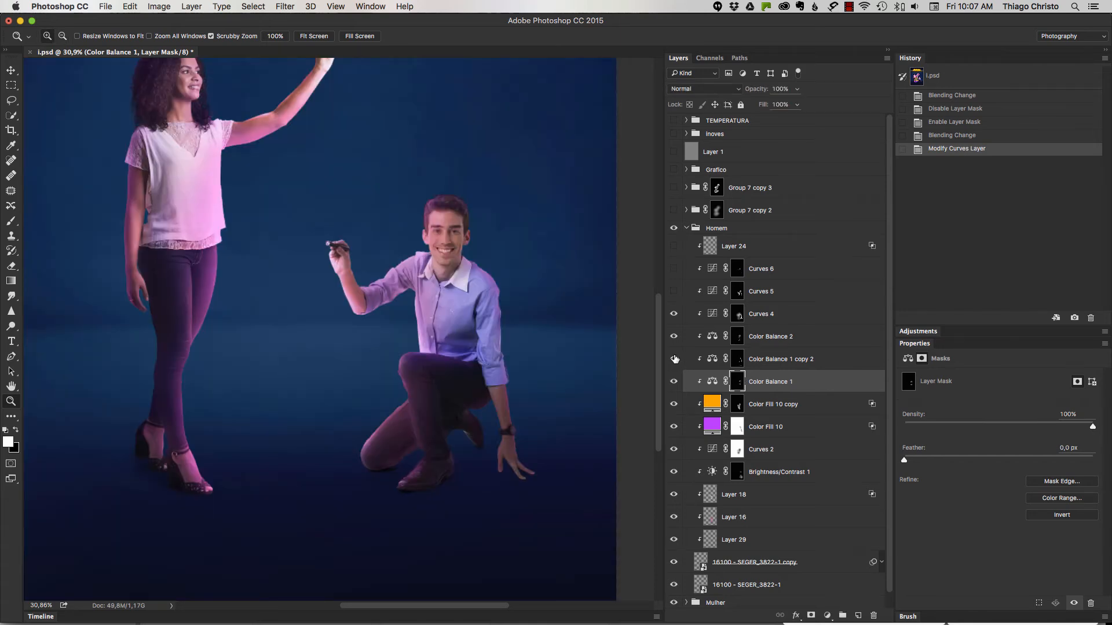
# Step: Turn on Curves 5 and Curves 6 in the Homem group and show the Curves 6 settings
pyautogui.click(715, 290)
pyautogui.click(674, 268)
pyautogui.click(713, 268)
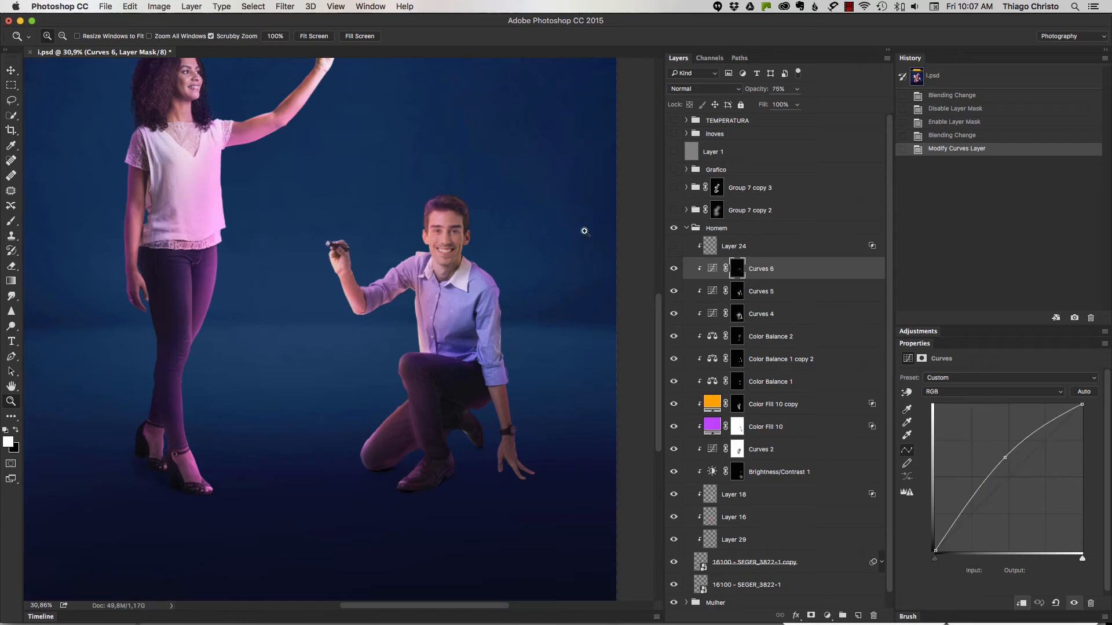
# Step: Turn on Layer 24 over the man and show Group 7 copy 2, Group 7 copy 3 and the Grafico group again
pyautogui.moveTo(480, 240); pyautogui.dragTo(524, 238)
pyautogui.moveTo(530, 341); pyautogui.dragTo(557, 237)
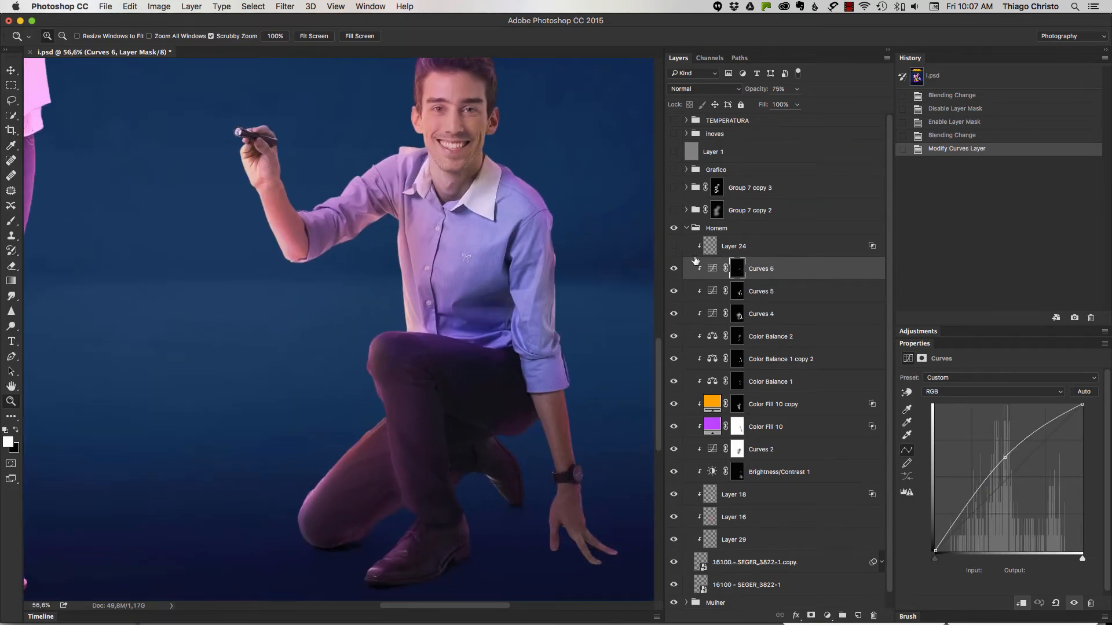
pyautogui.click(674, 245)
pyautogui.moveTo(674, 209); pyautogui.dragTo(674, 170)
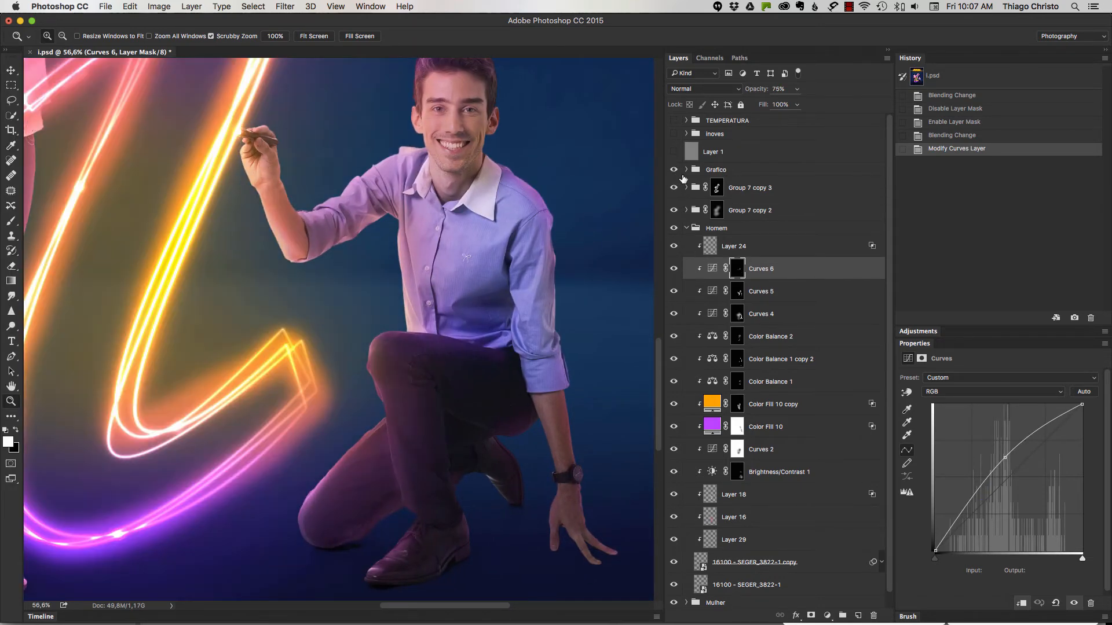
# Step: Inspect the finished man up close and within the whole composition, and collapse the Homem group
pyautogui.moveTo(548, 275); pyautogui.dragTo(542, 312)
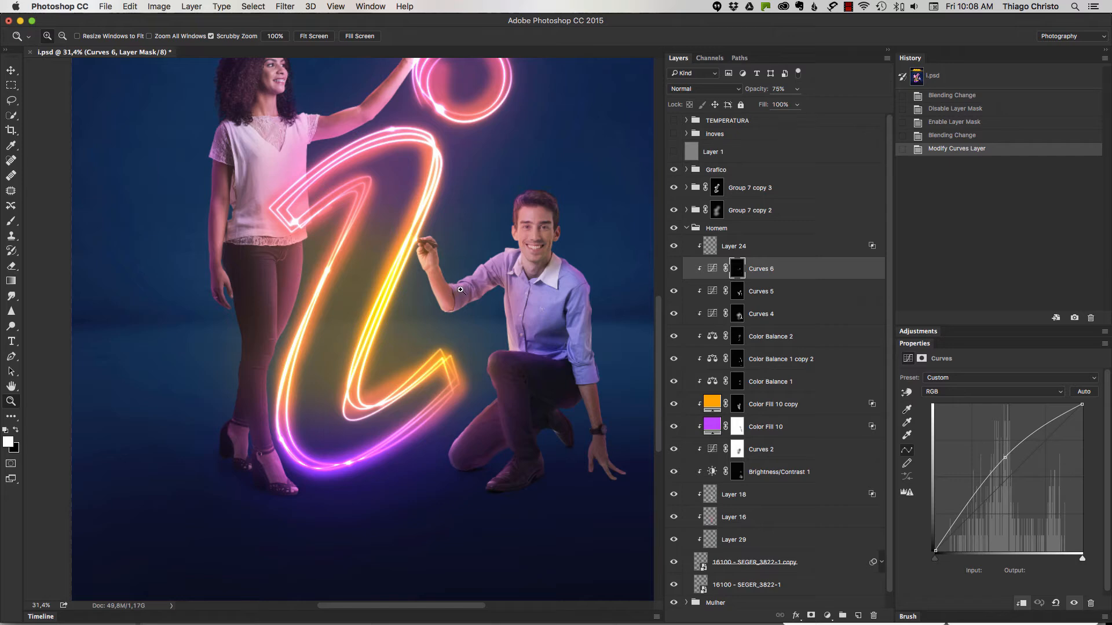
pyautogui.moveTo(578, 266); pyautogui.dragTo(615, 310)
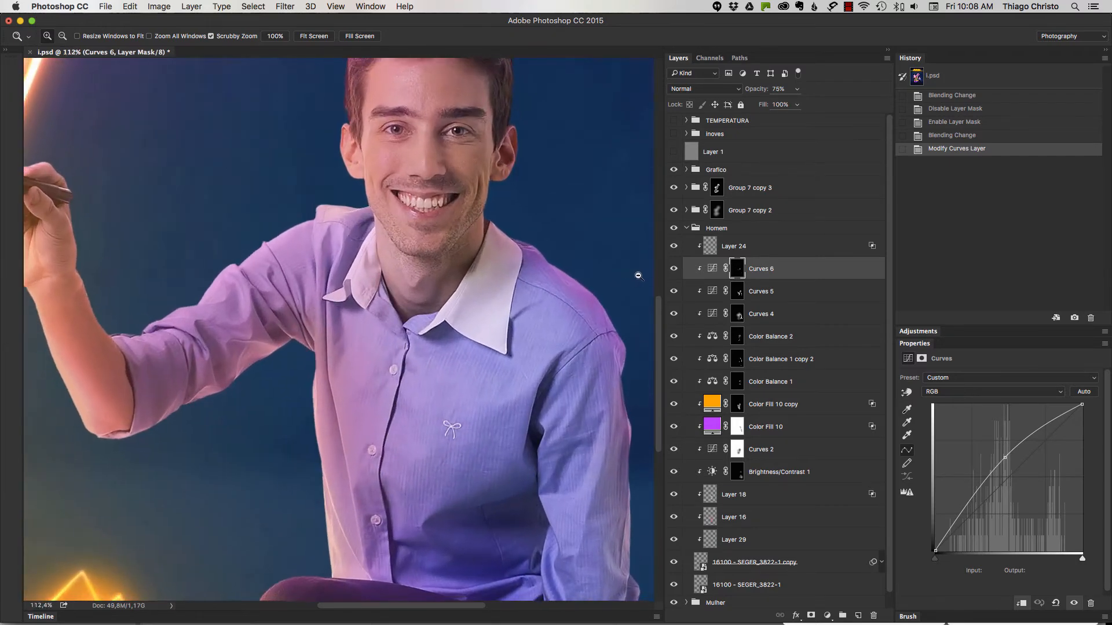
pyautogui.press('super+0')
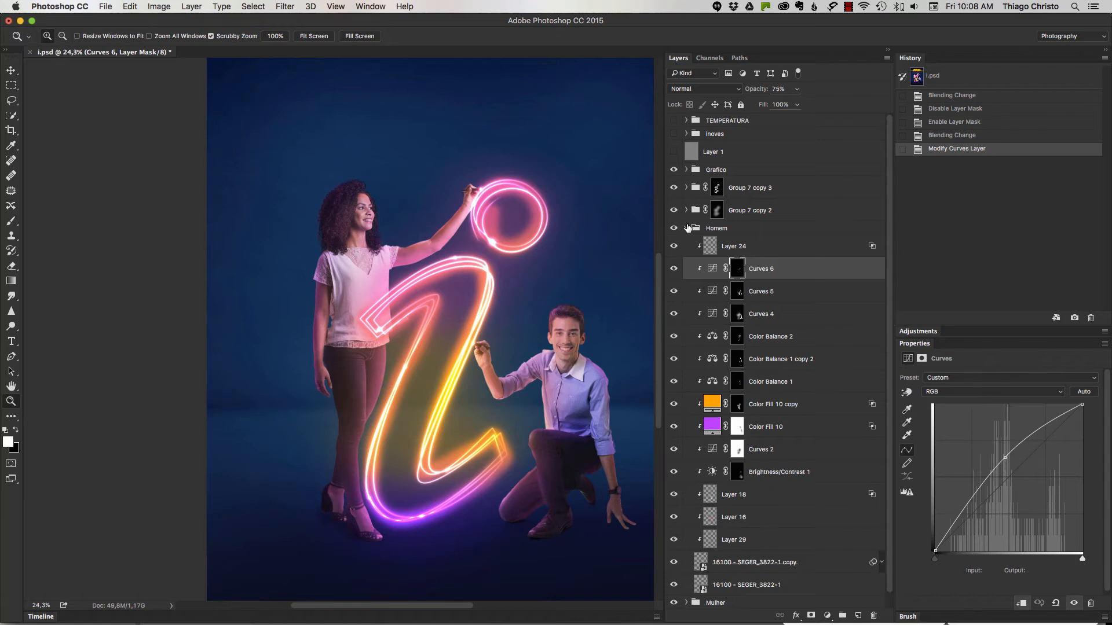
pyautogui.click(687, 228)
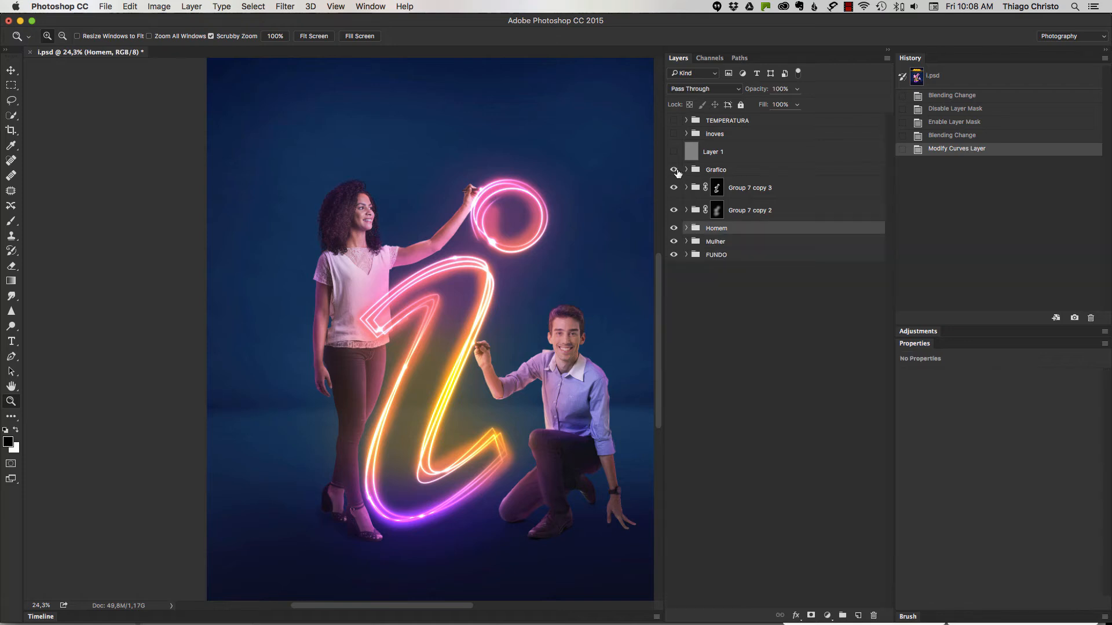
# Step: Isolate Vector Smart Object copy from Group 6 in the Grafico group over the FUNDO background, hiding the other layers and groups
pyautogui.moveTo(677, 172); pyautogui.dragTo(677, 224)
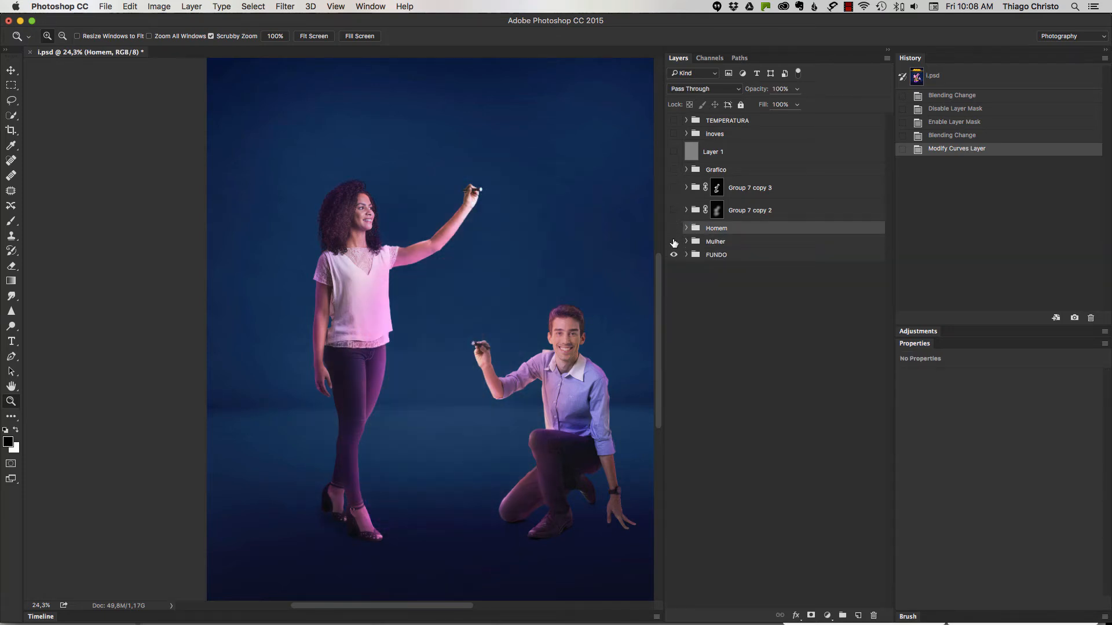
pyautogui.click(674, 169)
pyautogui.click(687, 169)
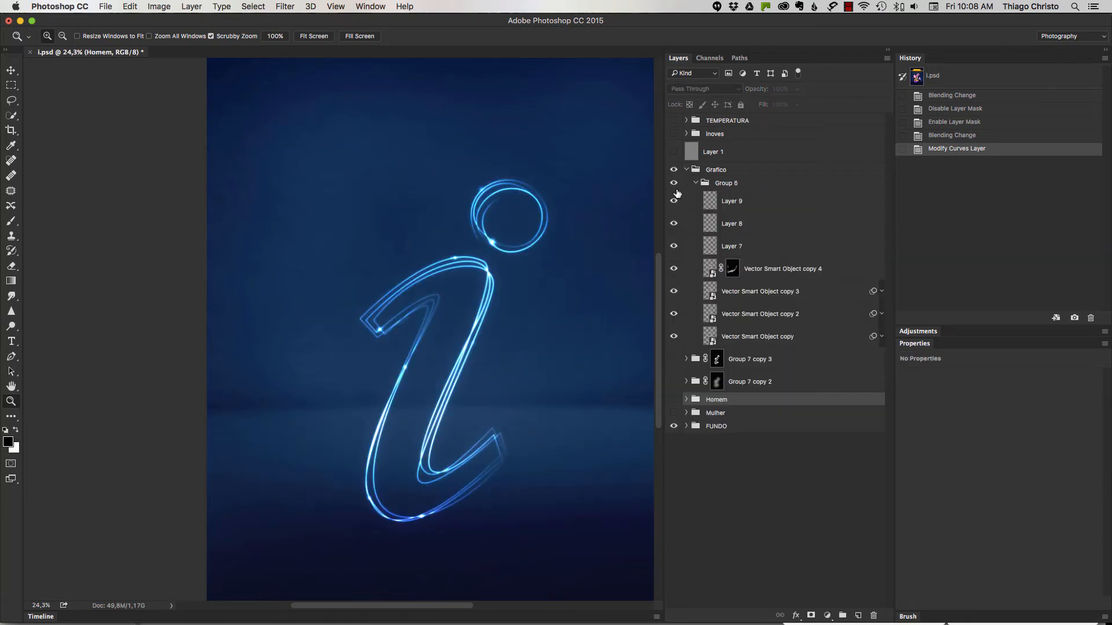
pyautogui.moveTo(674, 200); pyautogui.dragTo(711, 336)
pyautogui.click(673, 337)
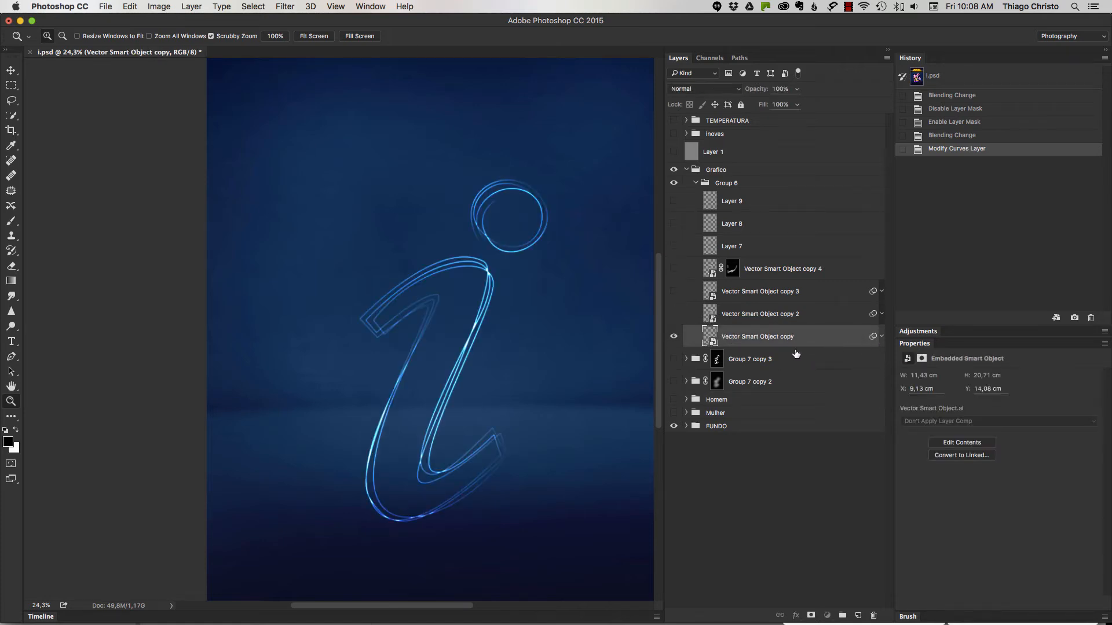
# Step: Disable the smart filters on Vector Smart Object copy, inspect the unblurred neon lines, and turn its Gaussian Blur back on
pyautogui.click(881, 336)
pyautogui.click(716, 359)
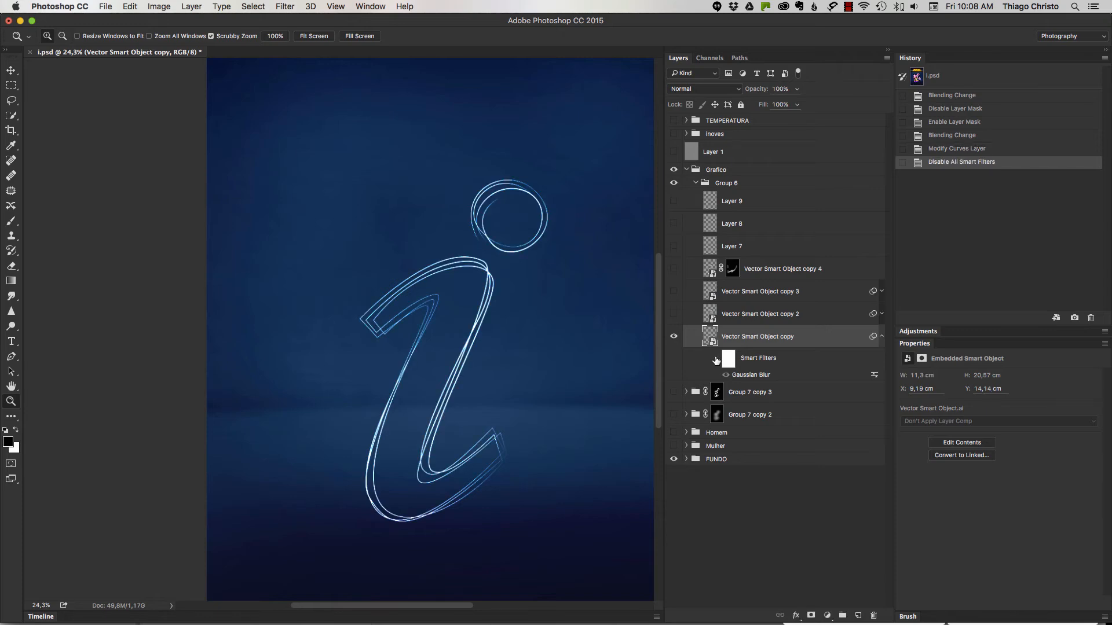
pyautogui.hscroll(3, 566, 333)
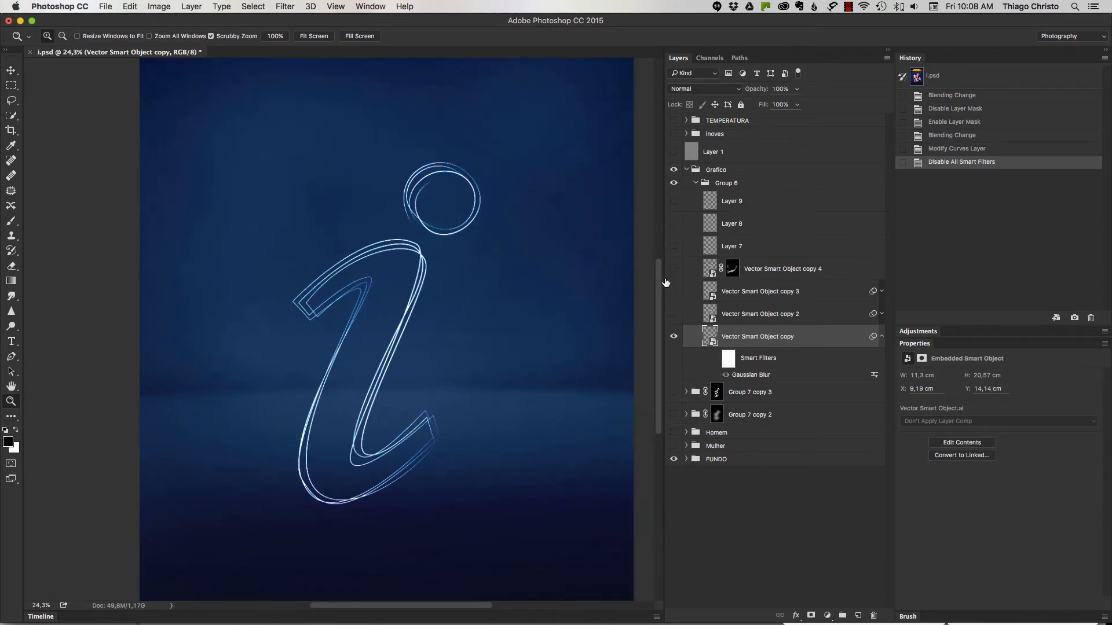
pyautogui.moveTo(396, 404); pyautogui.dragTo(432, 390)
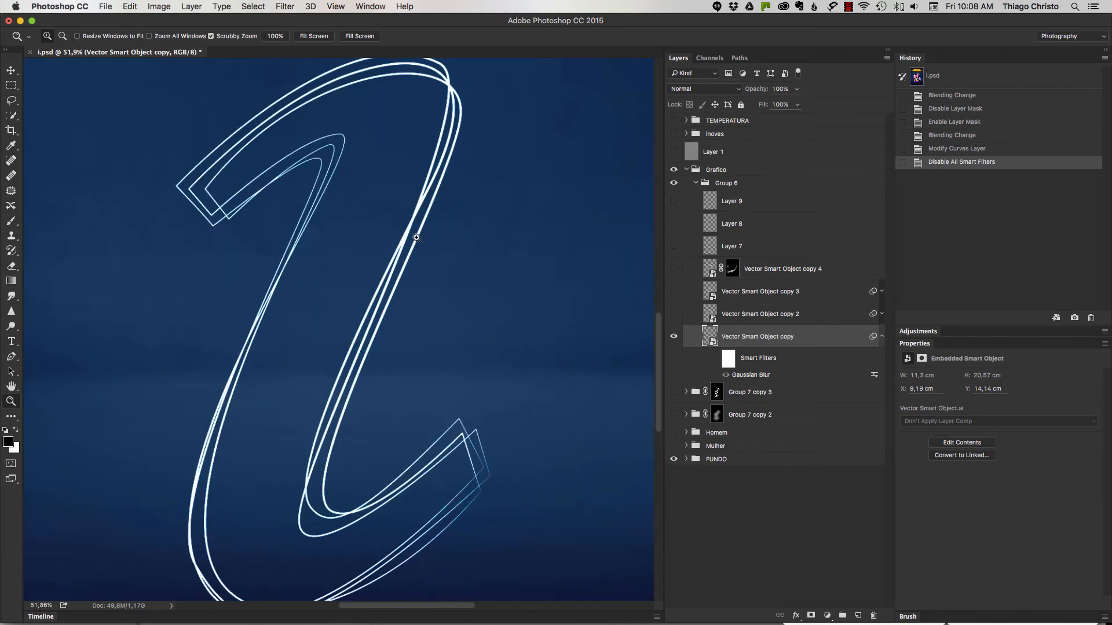
pyautogui.moveTo(375, 155); pyautogui.dragTo(366, 310)
pyautogui.moveTo(496, 141); pyautogui.dragTo(472, 236)
pyautogui.moveTo(449, 363); pyautogui.dragTo(398, 346)
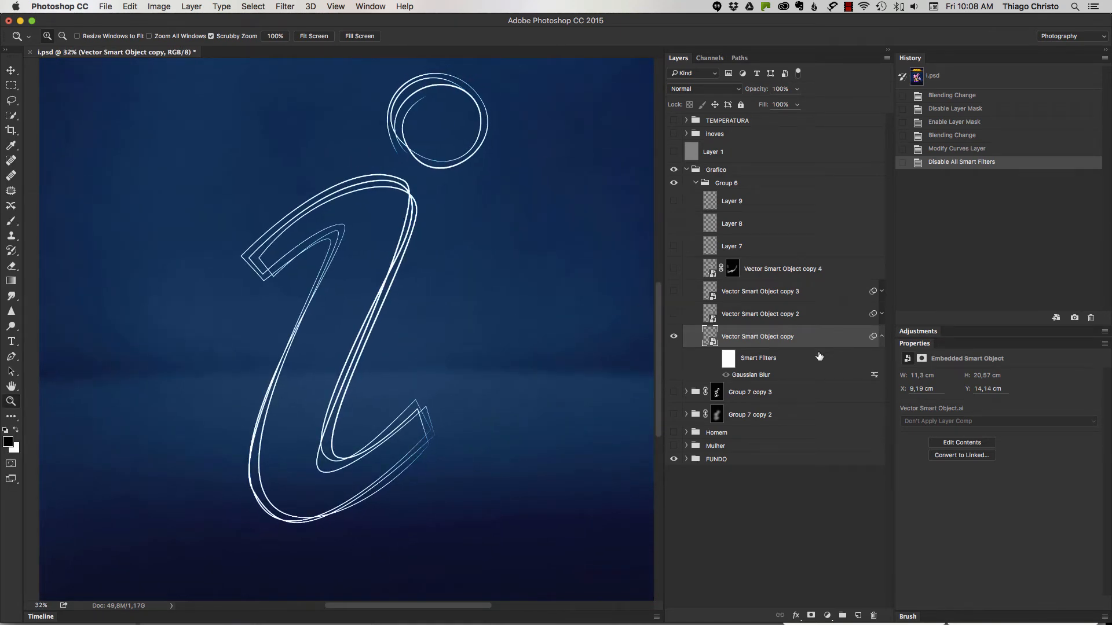
pyautogui.click(726, 375)
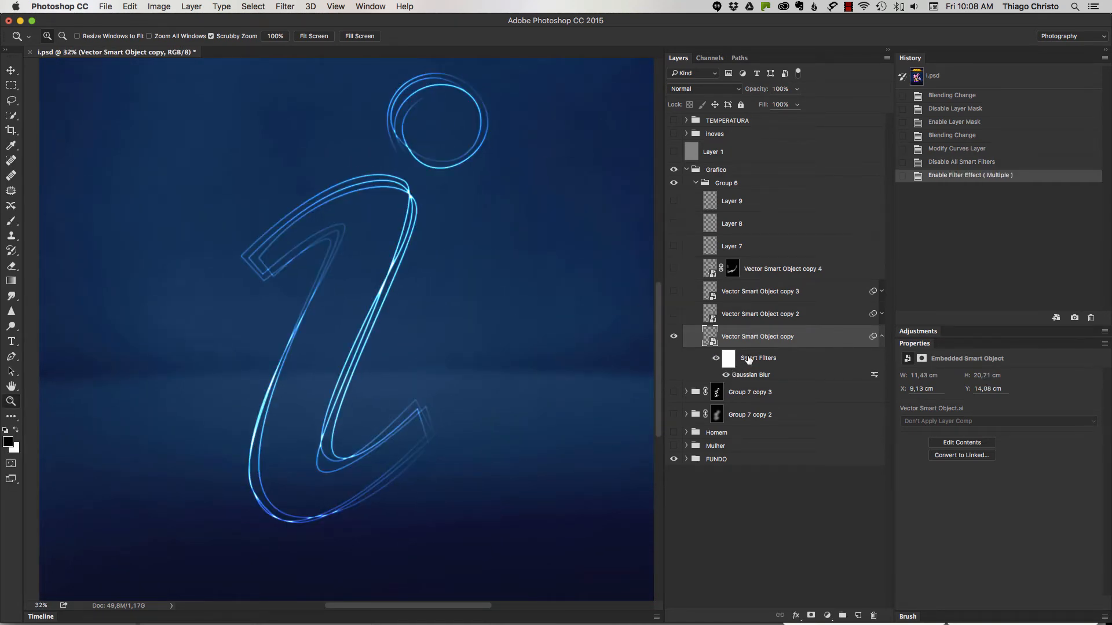
# Step: Set Group 6 to Pass Through blending and compare Vector Smart Object copy with its smart filters off and on
pyautogui.moveTo(459, 156); pyautogui.dragTo(486, 130)
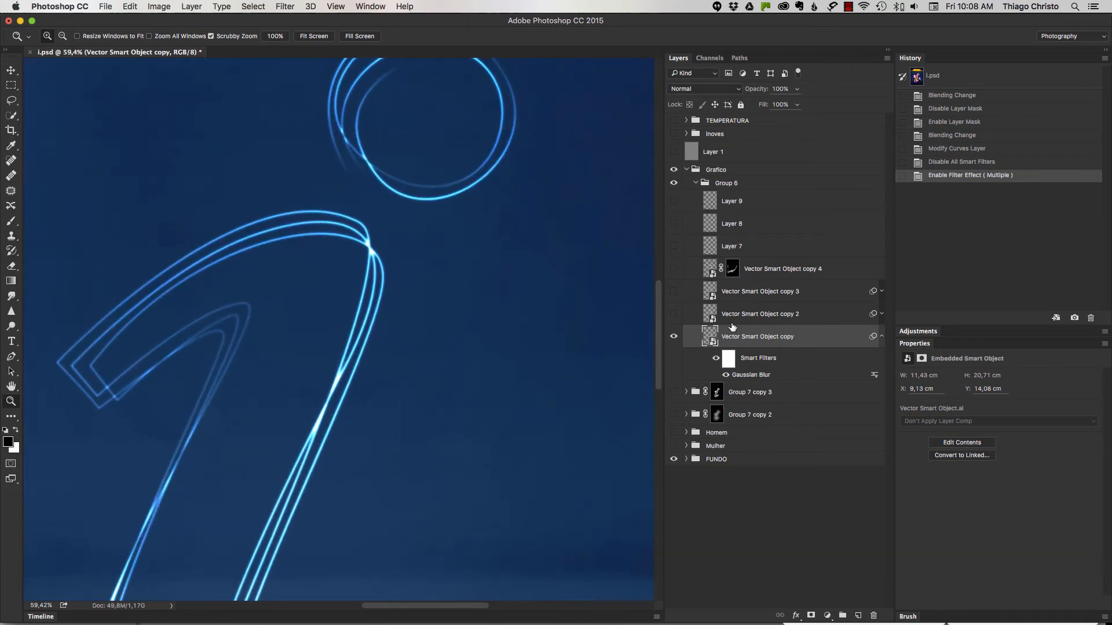
pyautogui.click(722, 184)
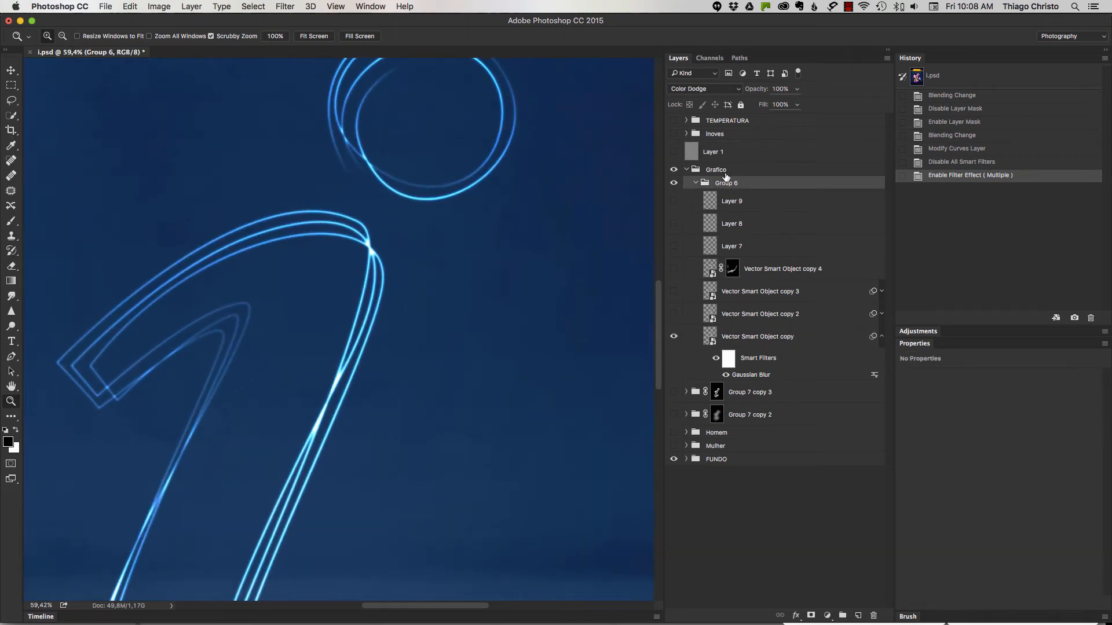
pyautogui.click(698, 90)
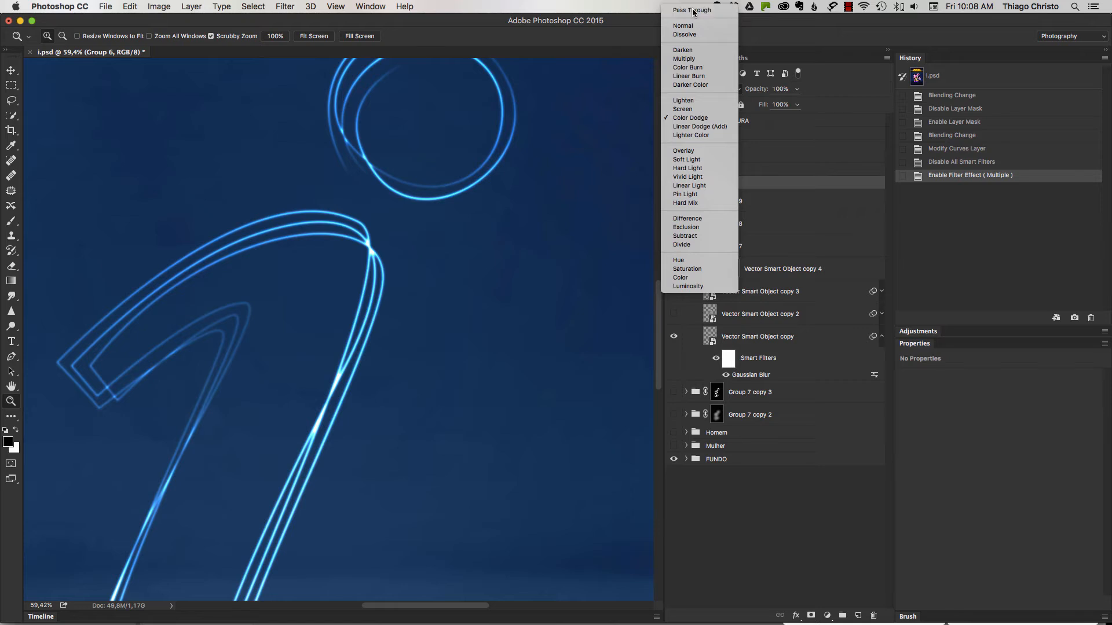
pyautogui.click(694, 11)
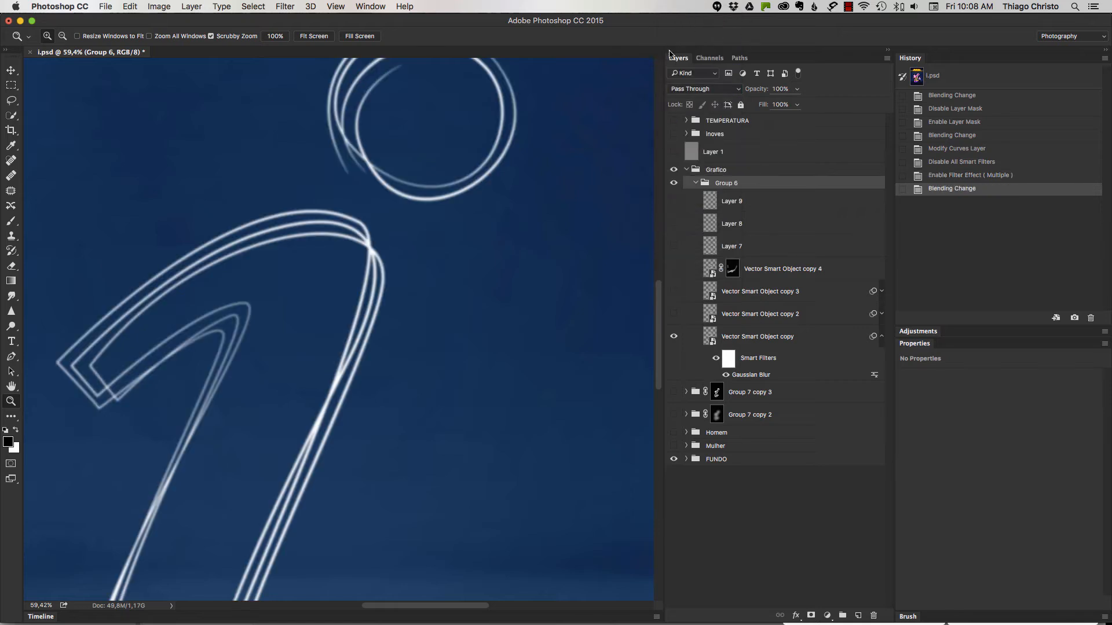
pyautogui.click(716, 357)
pyautogui.click(717, 359)
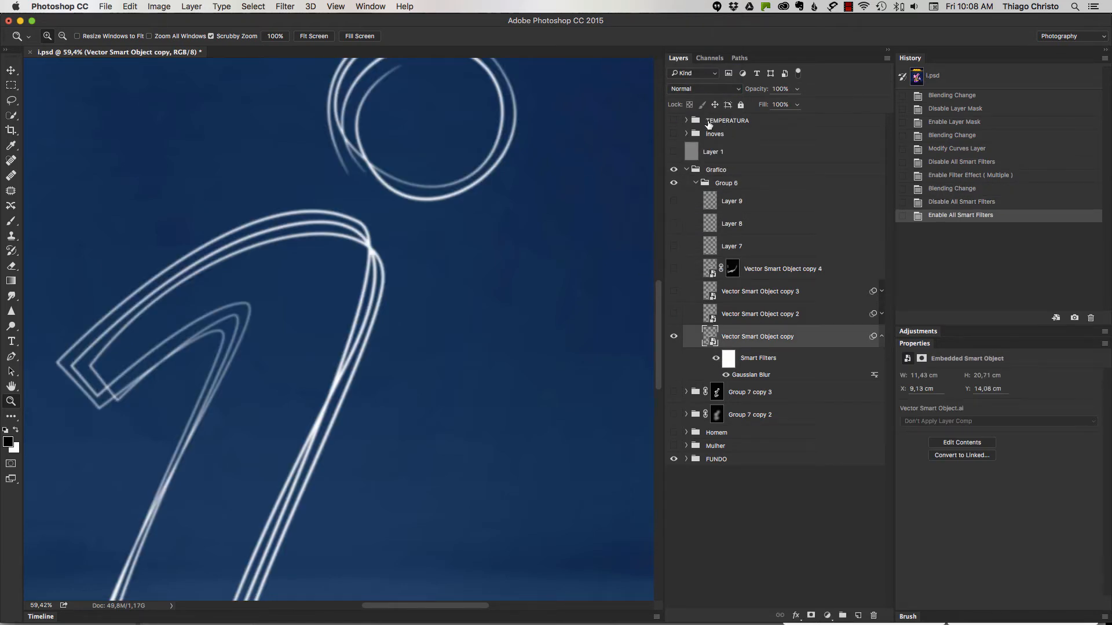
# Step: Return Group 6 to Color Dodge blending
pyautogui.click(717, 182)
pyautogui.click(703, 90)
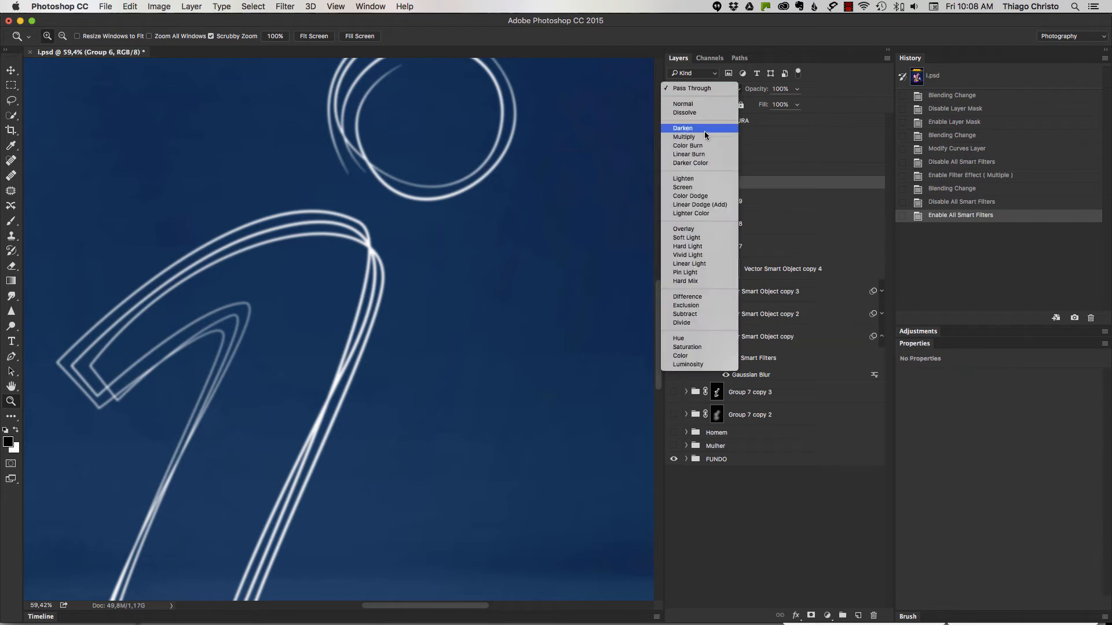
pyautogui.click(692, 196)
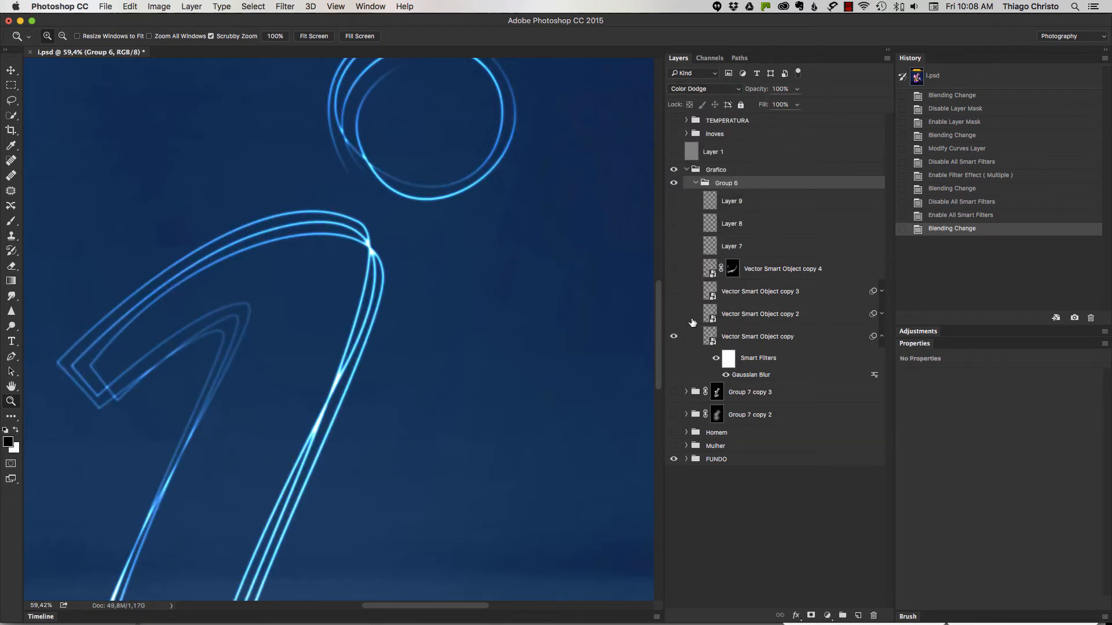
# Step: Turn on Vector Smart Object copy 2 and hide Vector Smart Object copy to examine the softer glow alone
pyautogui.click(673, 314)
pyautogui.moveTo(586, 370); pyautogui.dragTo(561, 370)
pyautogui.click(674, 337)
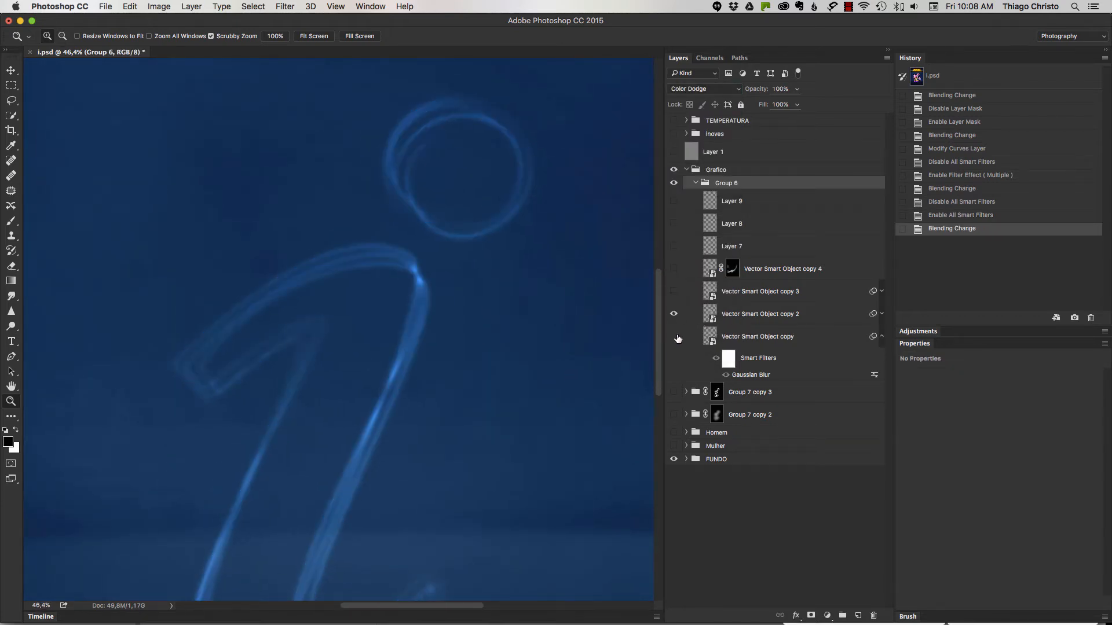
pyautogui.scroll(-5, 541, 417)
pyautogui.click(728, 315)
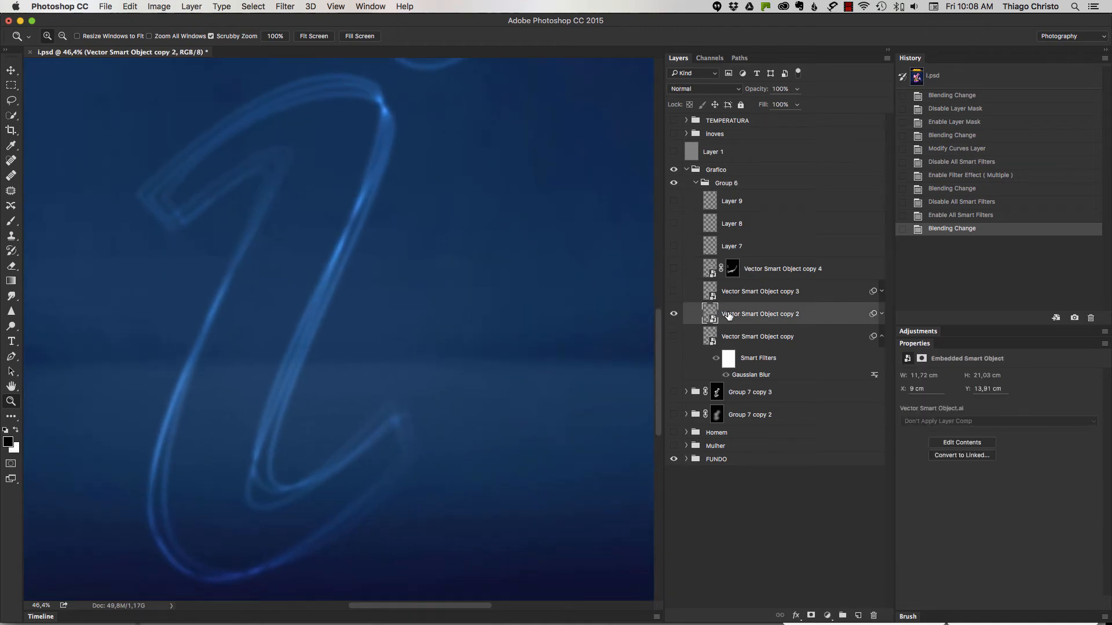
pyautogui.moveTo(596, 214); pyautogui.dragTo(519, 233)
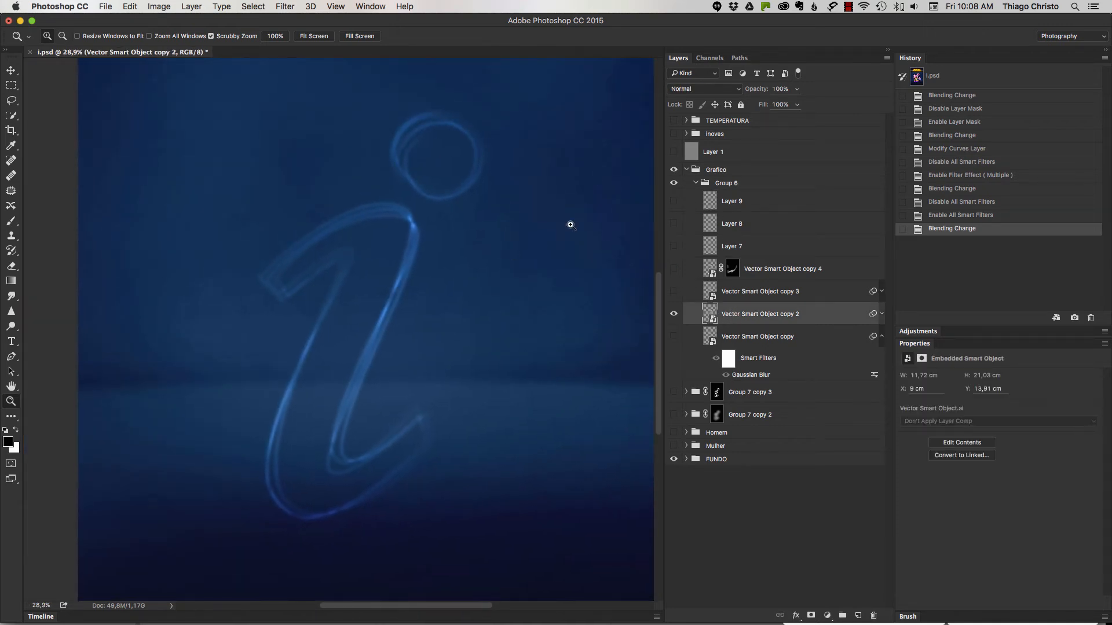
# Step: Compare the glow with Group 6 set to Pass Through, and restore its Color Dodge blending
pyautogui.click(725, 183)
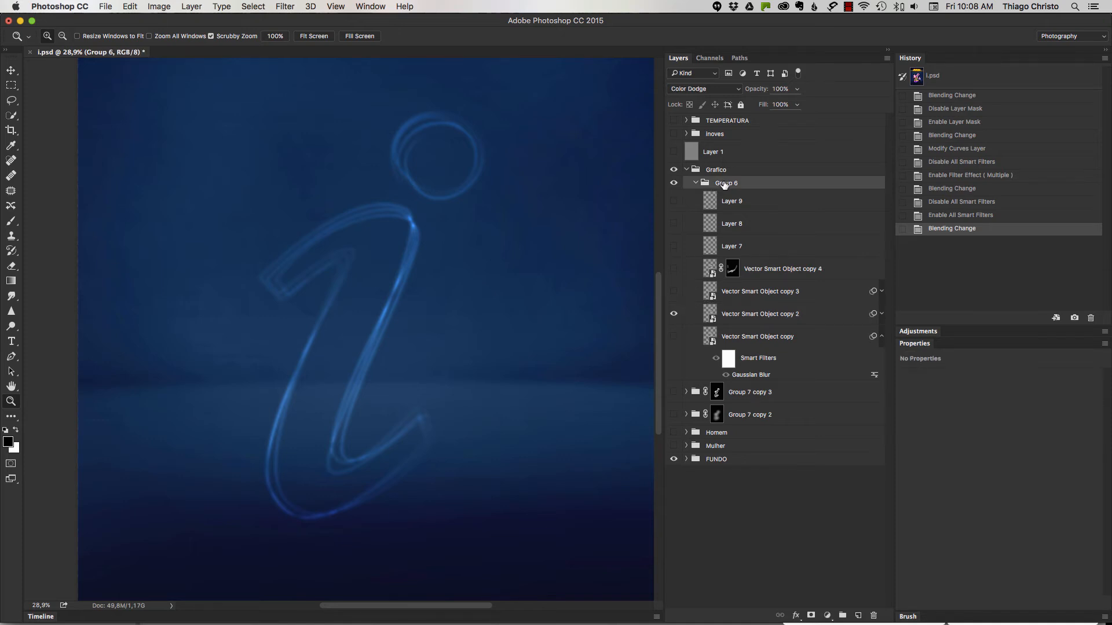
pyautogui.click(700, 89)
pyautogui.click(703, 16)
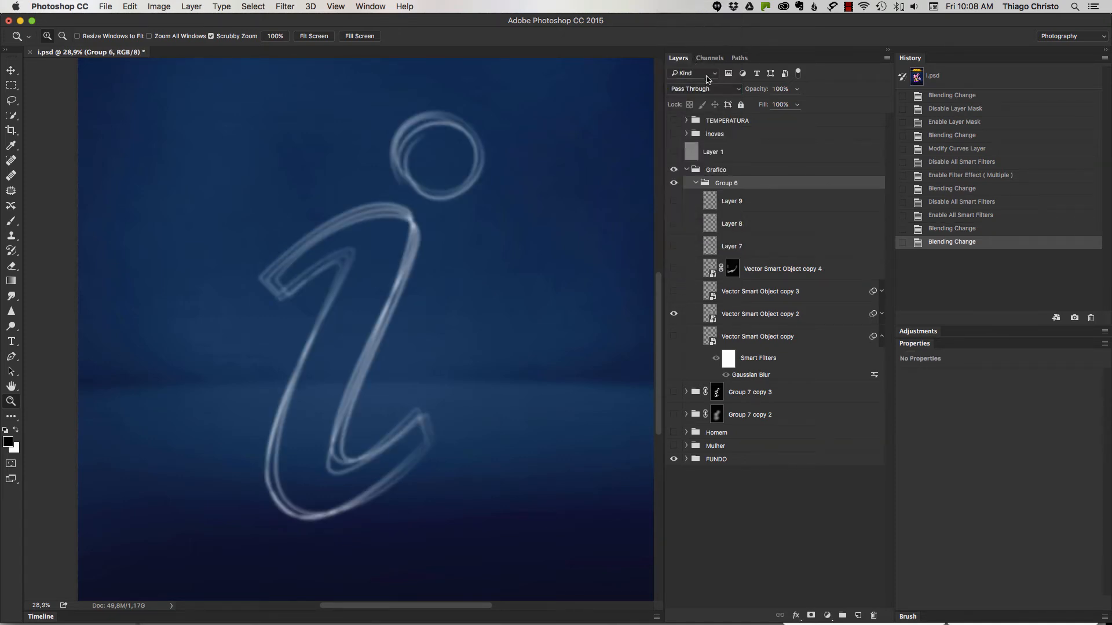
pyautogui.click(715, 88)
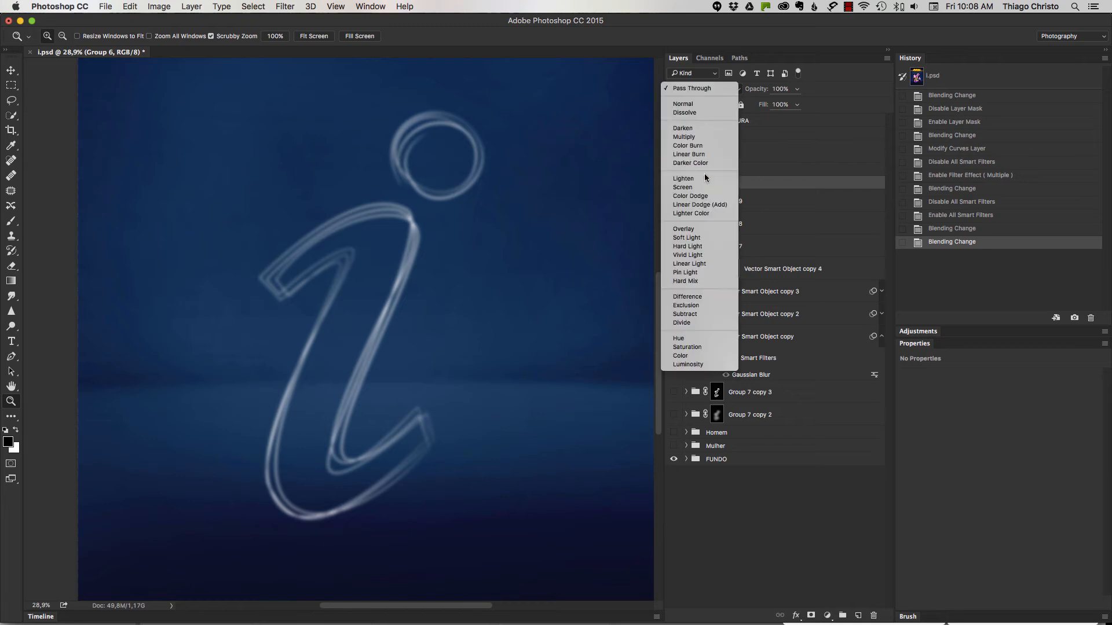
pyautogui.click(712, 204)
# Step: Show Vector Smart Object copy again and turn on and select Vector Smart Object copy 3
pyautogui.click(673, 337)
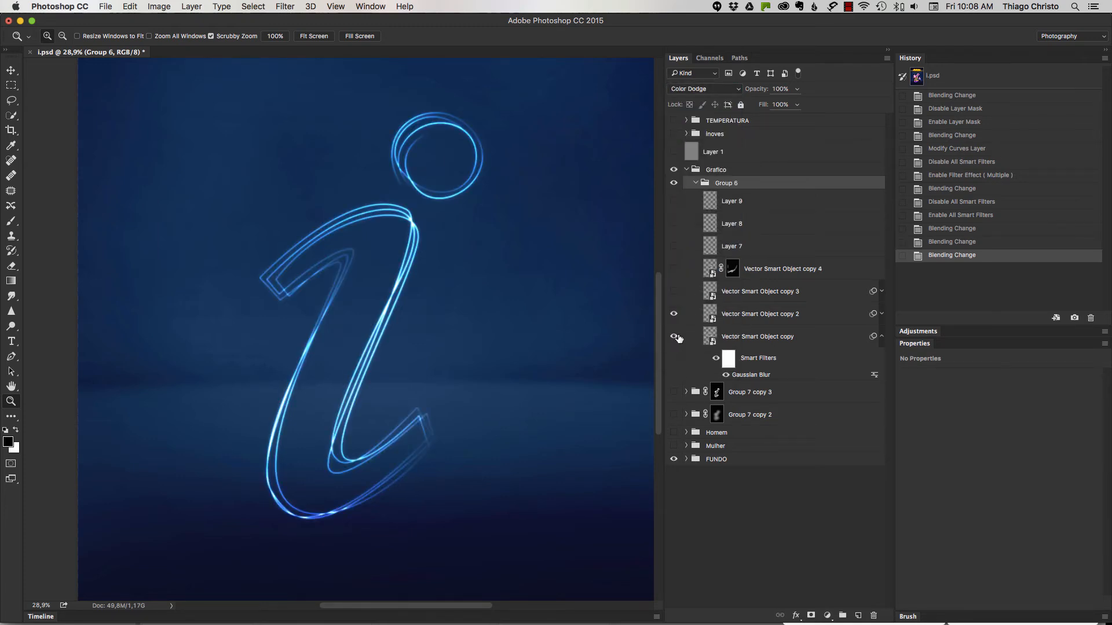
pyautogui.click(734, 321)
pyautogui.click(674, 291)
pyautogui.click(731, 292)
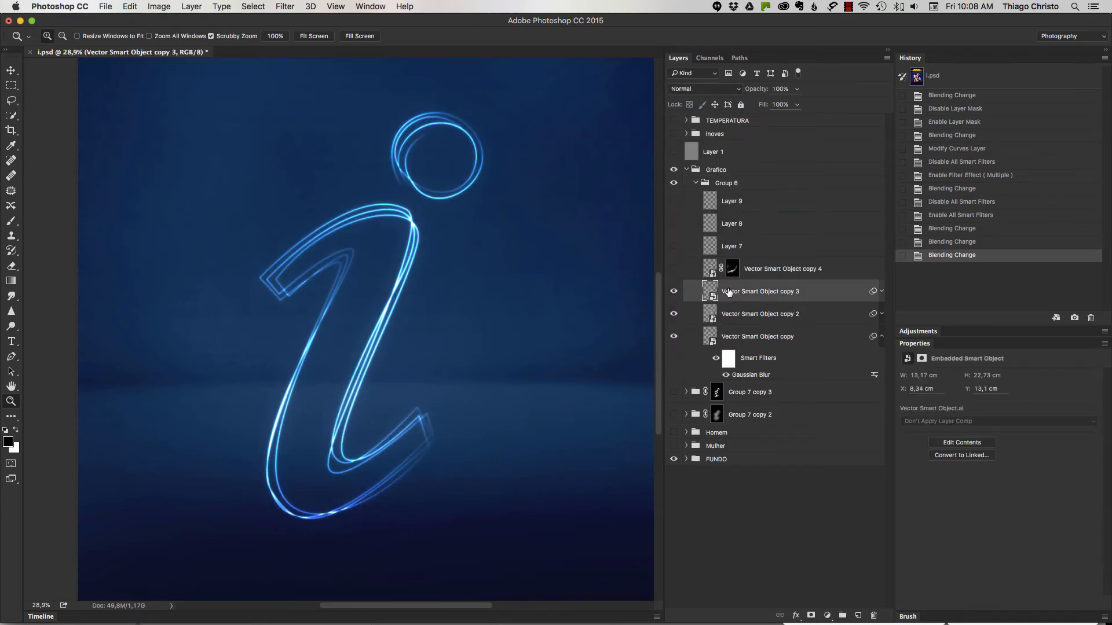
# Step: View Vector Smart Object copy 3 without the two layers beneath it, and check which smart filter it carries
pyautogui.click(674, 314)
pyautogui.click(673, 335)
pyautogui.click(673, 336)
pyautogui.click(674, 314)
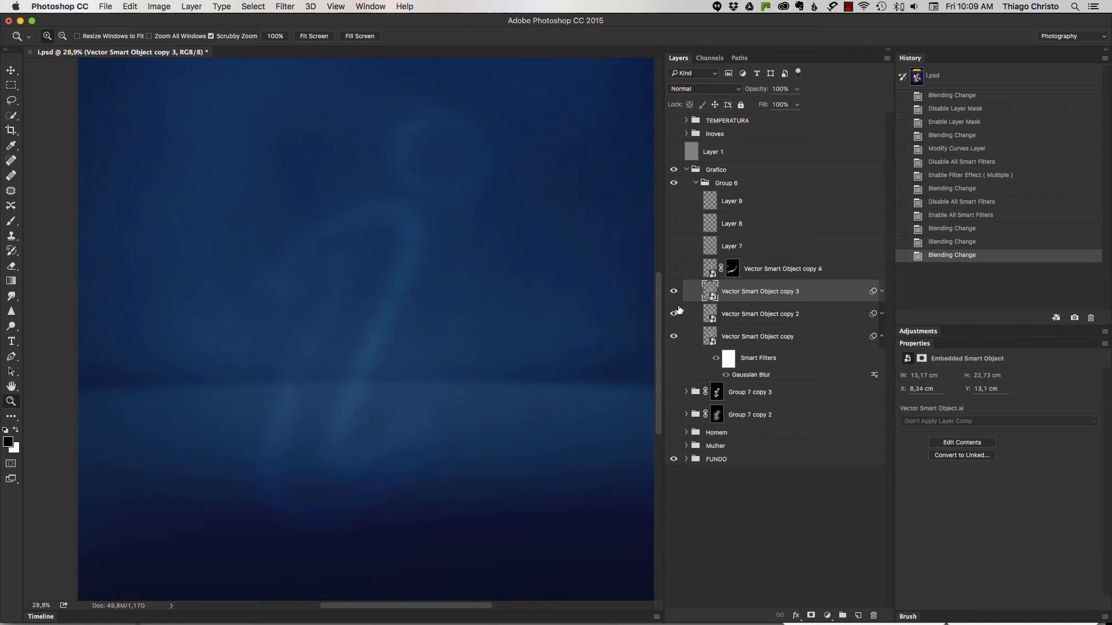
pyautogui.click(881, 291)
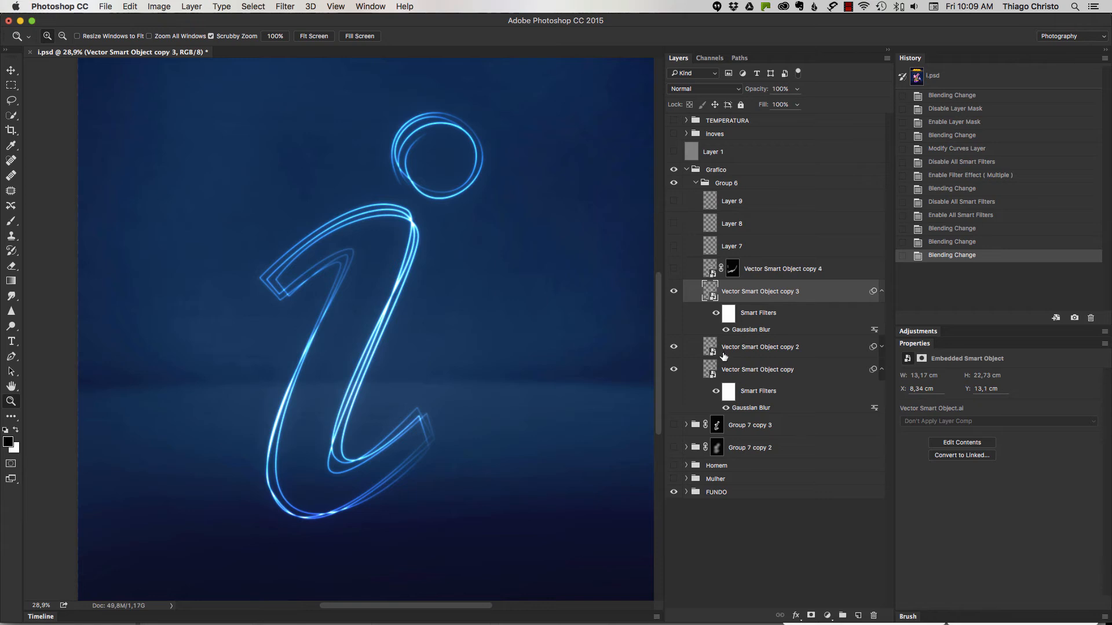
pyautogui.click(881, 291)
# Step: Turn on Vector Smart Object copy 4 and view its layer mask alone
pyautogui.click(673, 269)
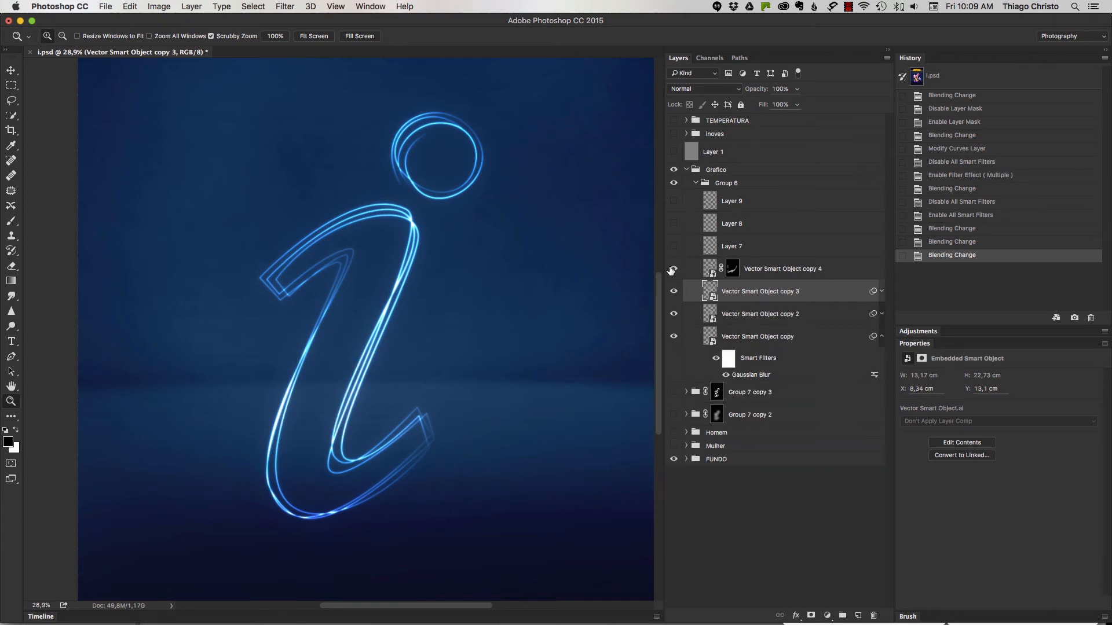
pyautogui.click(732, 268)
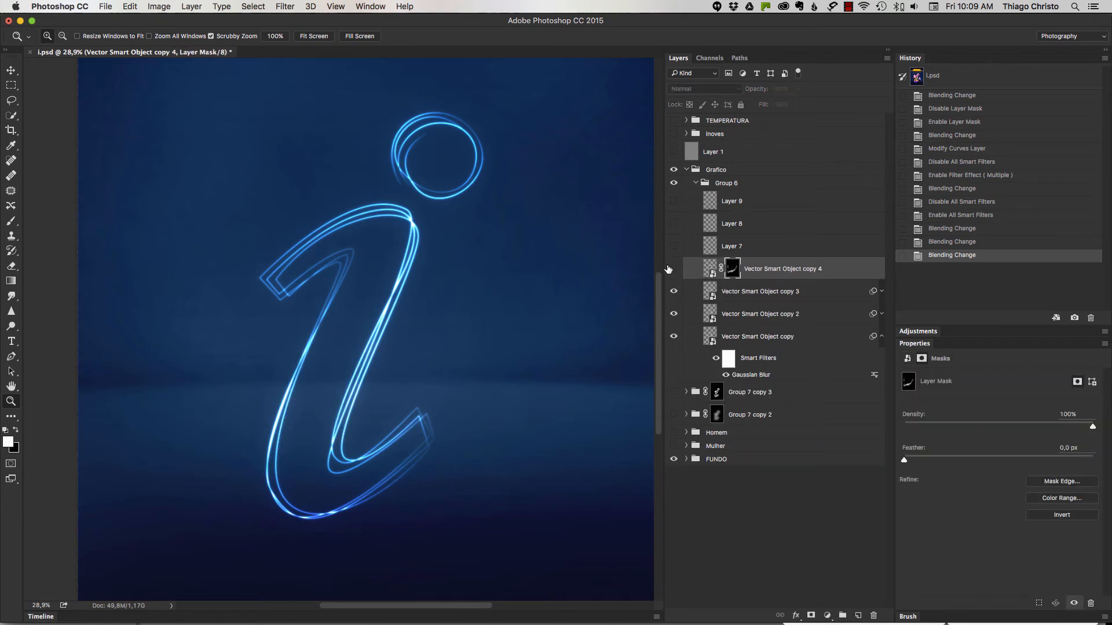
pyautogui.keyDown('alt'); pyautogui.click(741, 264); pyautogui.keyUp('alt')
pyautogui.keyDown('alt'); pyautogui.click(742, 264); pyautogui.keyUp('alt')
# Step: Turn on Layer 7, Layer 8 and Layer 9 to add the light sparkles on the neon lines
pyautogui.click(673, 246)
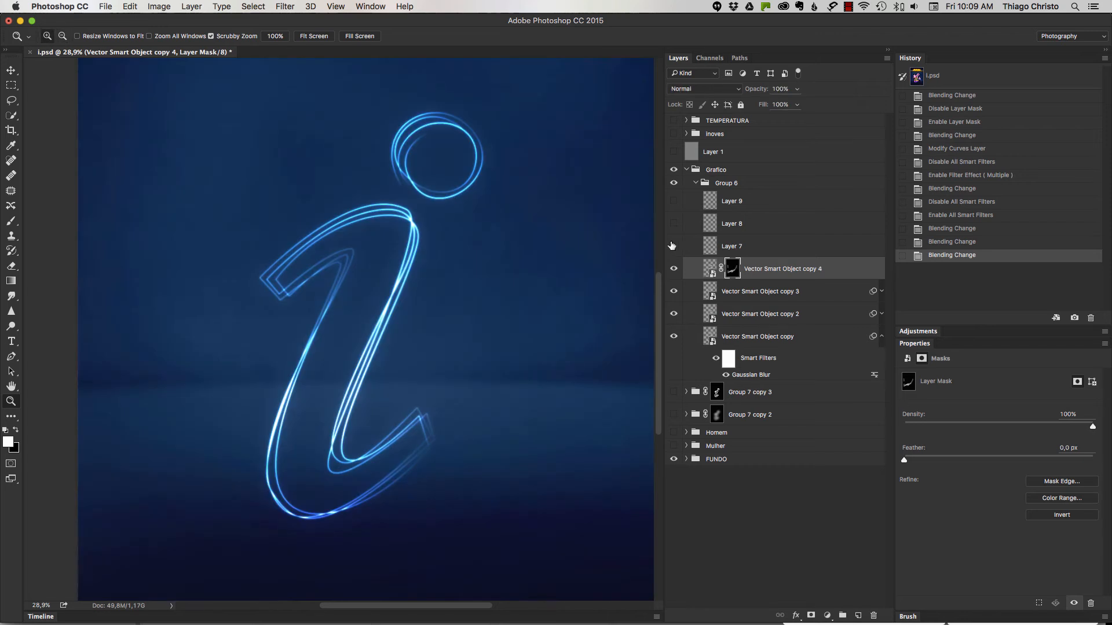
pyautogui.click(732, 245)
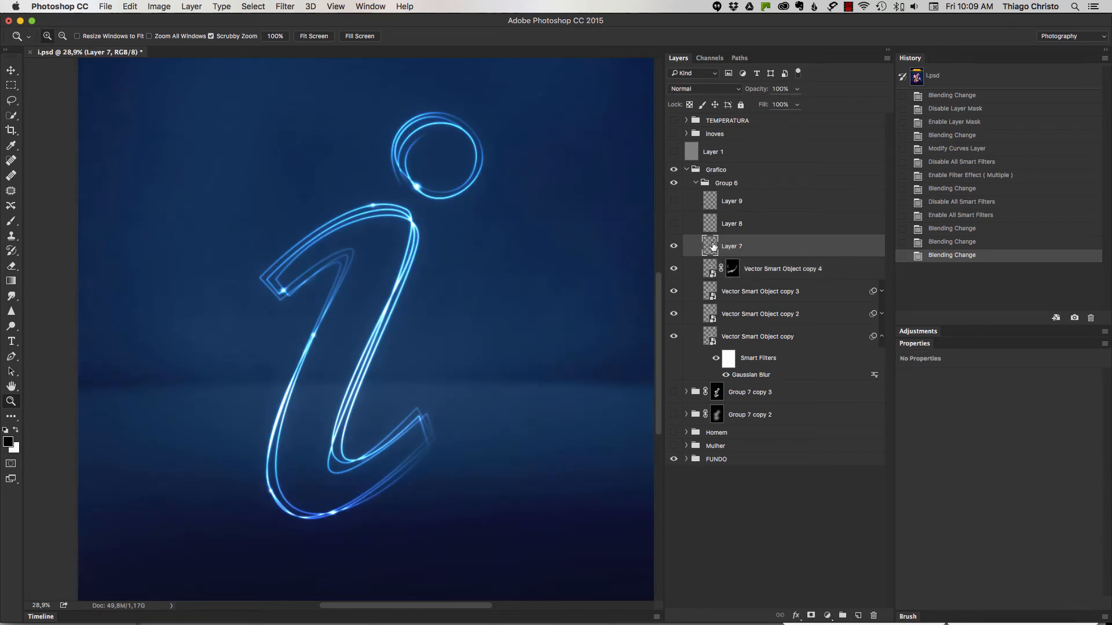
pyautogui.click(673, 246)
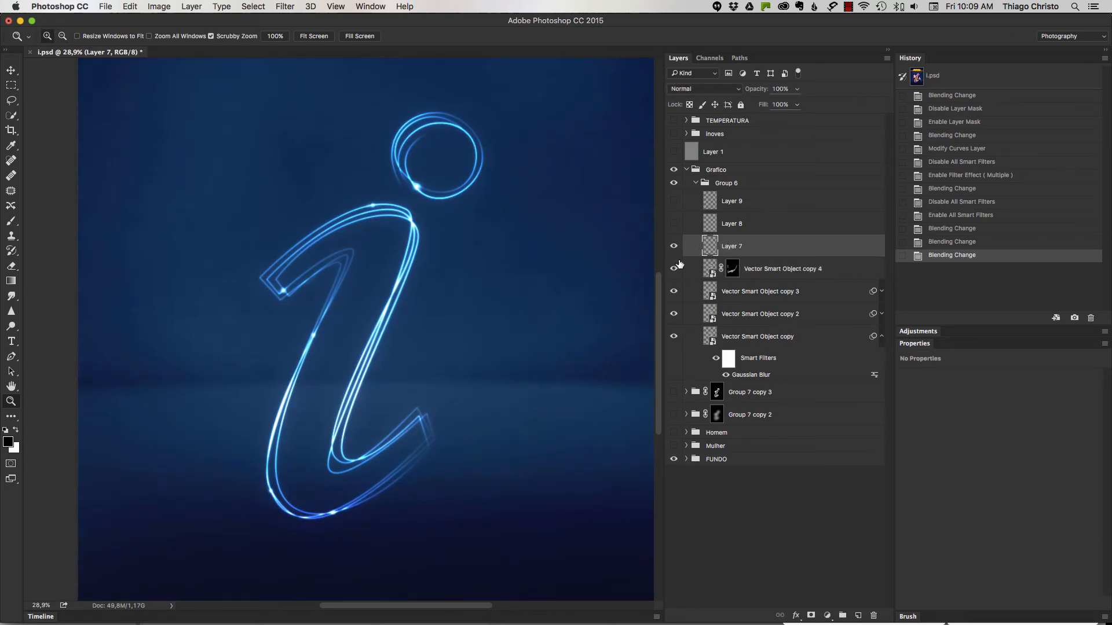
pyautogui.click(673, 224)
pyautogui.click(673, 201)
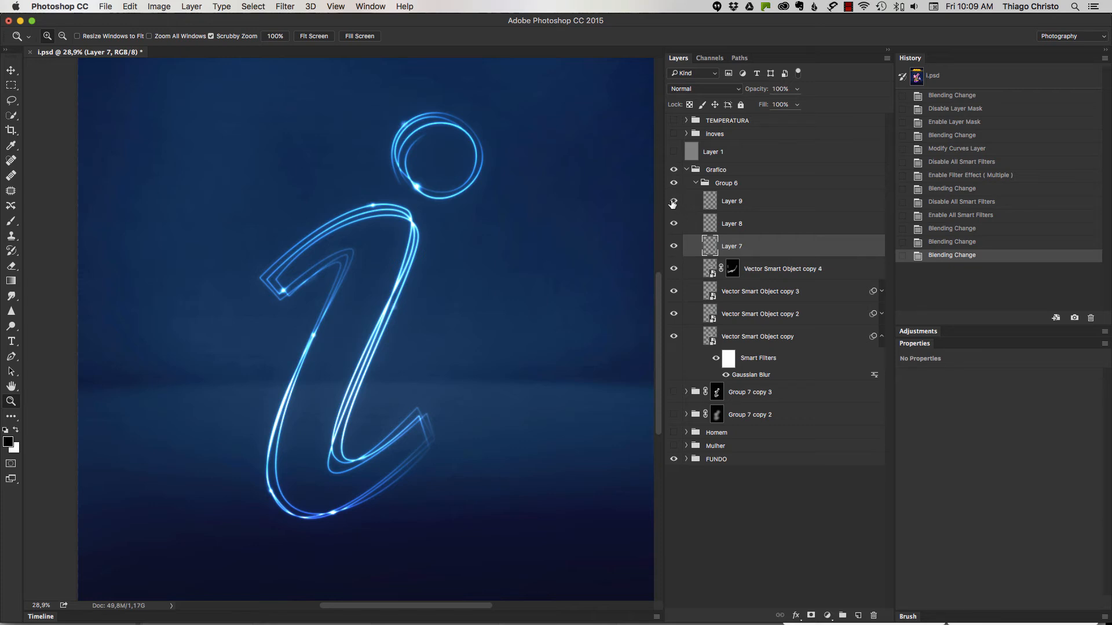
# Step: Collapse Group 6, turn on Group 7 copy 3 and hide Group 6 to isolate the colour glow
pyautogui.click(724, 203)
pyautogui.click(696, 183)
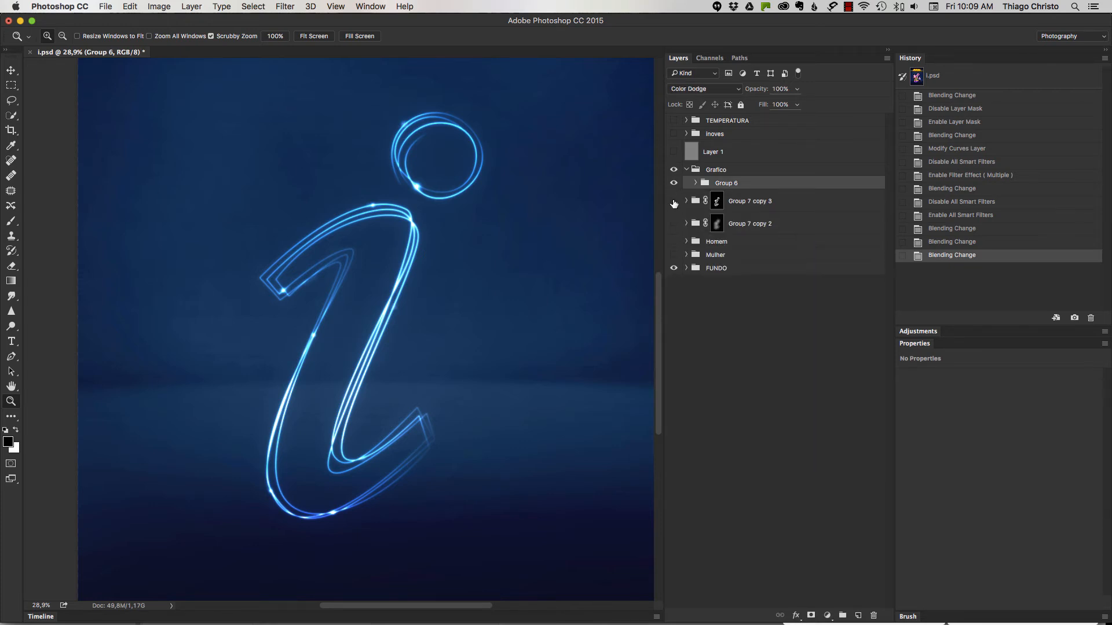
pyautogui.click(674, 202)
pyautogui.click(673, 183)
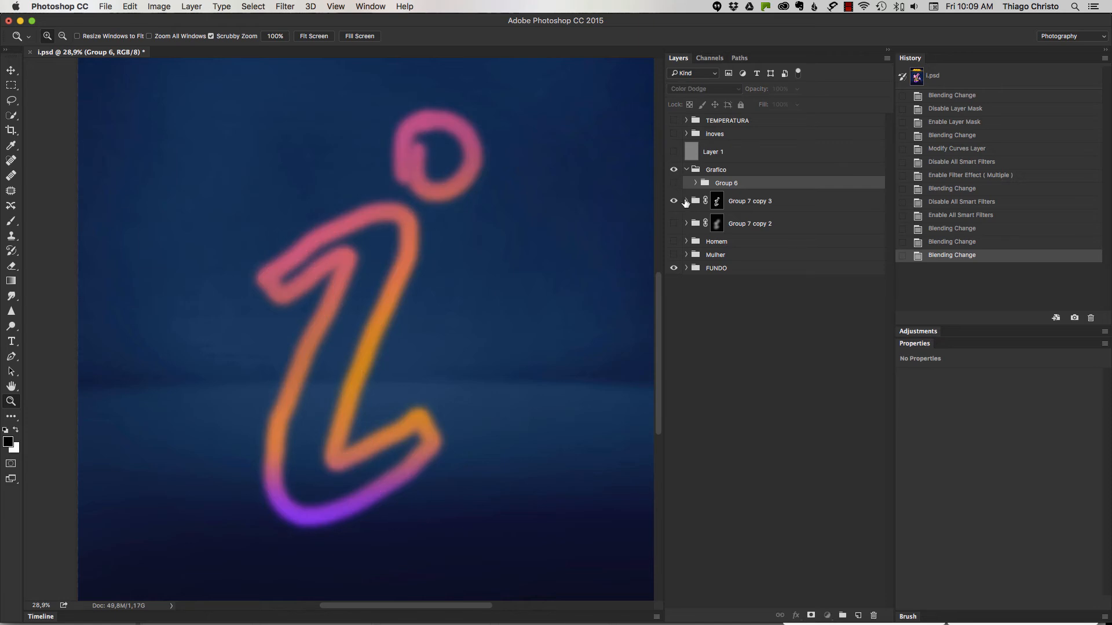
# Step: Disable Group 7 copy 3's layer mask and reveal its Color Fill 7, Color Fill 9 and Color Fill 8 layers one after another
pyautogui.click(686, 201)
pyautogui.keyDown('shift'); pyautogui.click(718, 203); pyautogui.keyUp('shift')
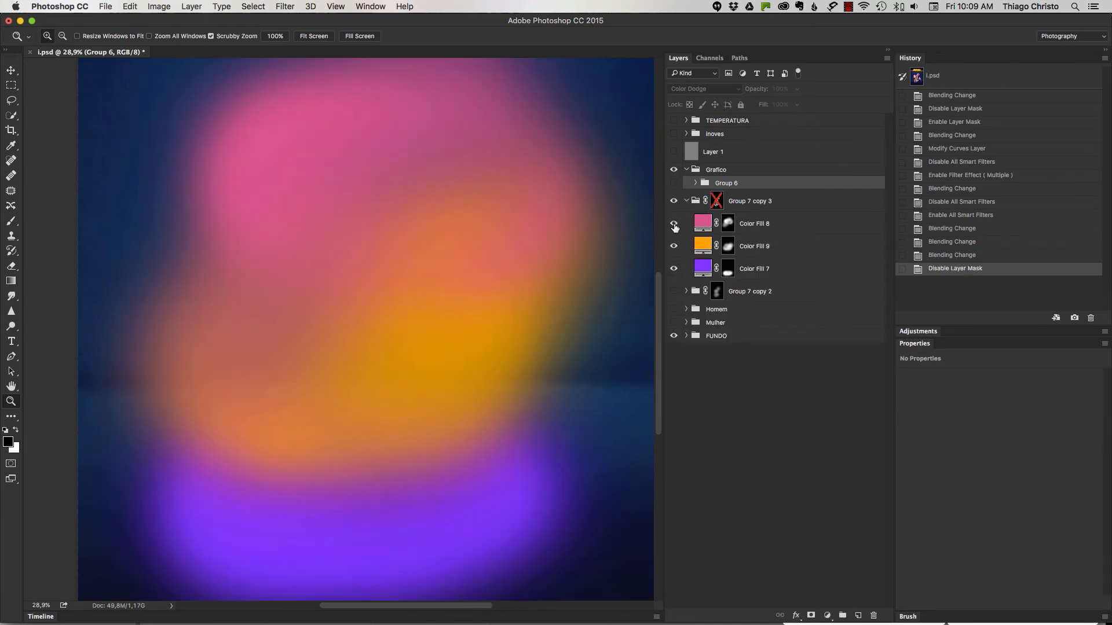
pyautogui.moveTo(674, 223); pyautogui.dragTo(673, 268)
pyautogui.click(673, 268)
pyautogui.click(703, 265)
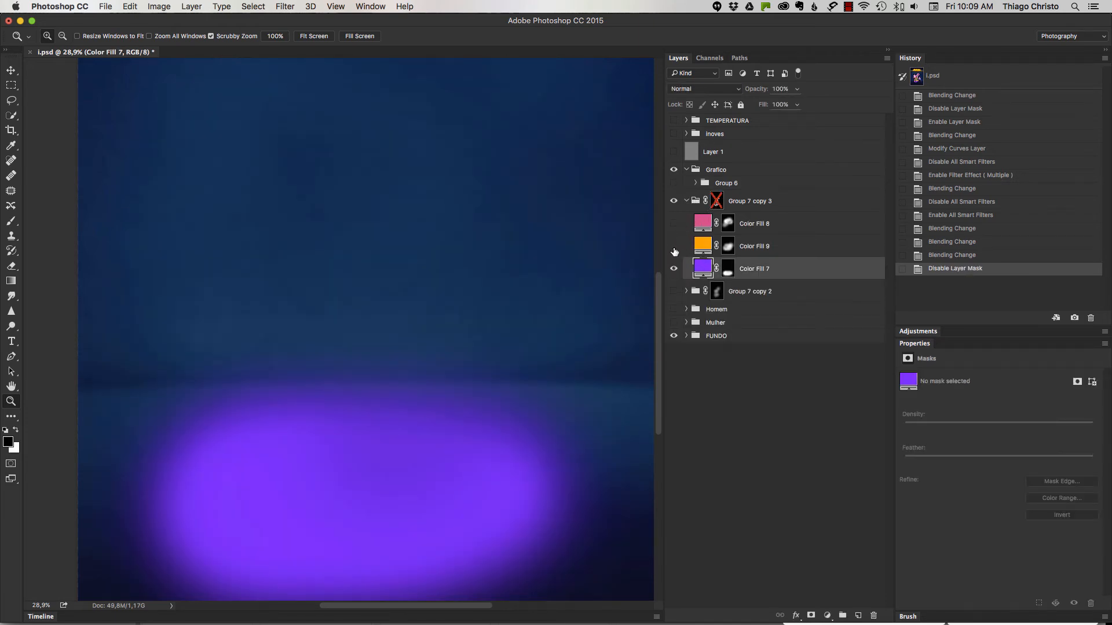
pyautogui.click(673, 247)
pyautogui.click(704, 245)
pyautogui.click(673, 224)
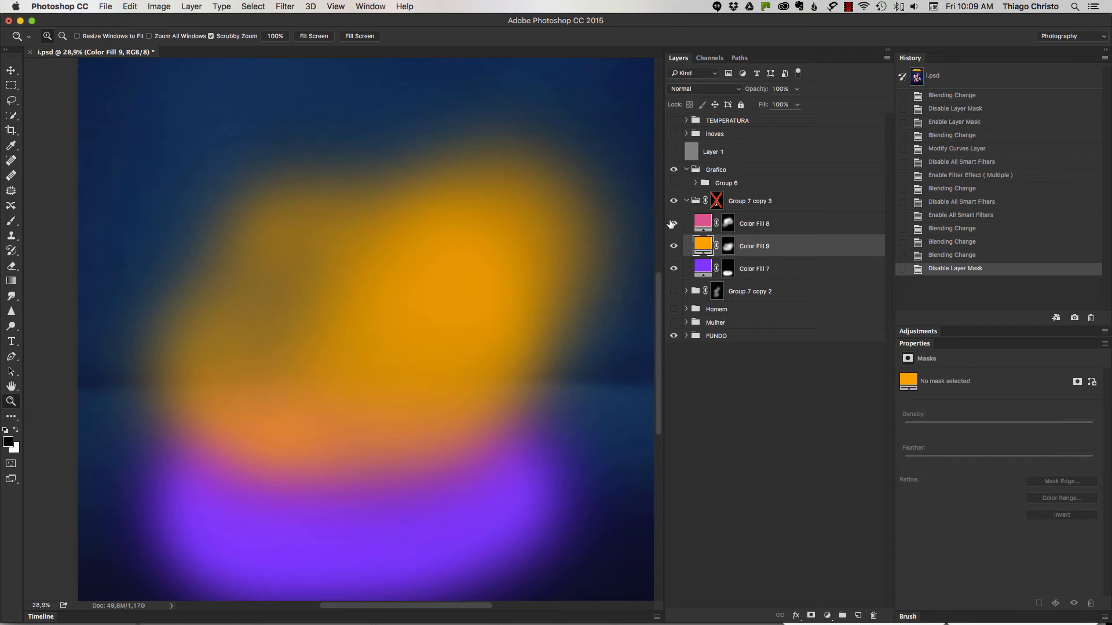
pyautogui.click(705, 221)
# Step: View the masks of Color Fill 8, Color Fill 9 and Color Fill 7, and re-enable and view Group 7 copy 3's own mask
pyautogui.keyDown('alt'); pyautogui.click(729, 224); pyautogui.keyUp('alt')
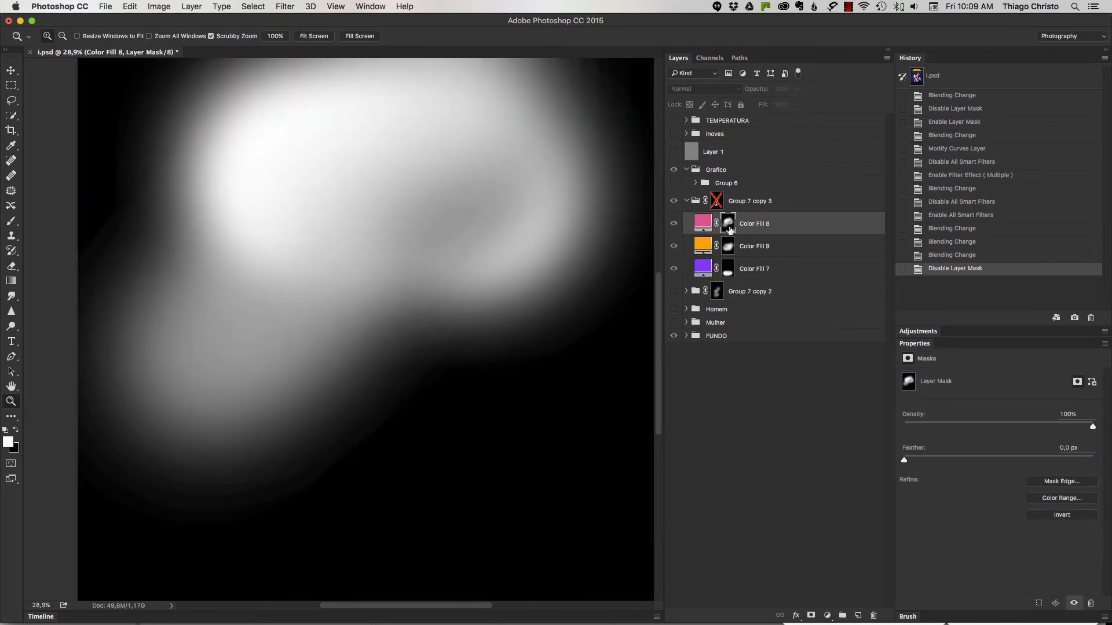
pyautogui.keyDown('alt'); pyautogui.click(728, 247); pyautogui.keyUp('alt')
pyautogui.keyDown('alt'); pyautogui.click(728, 268); pyautogui.keyUp('alt')
pyautogui.click(727, 226)
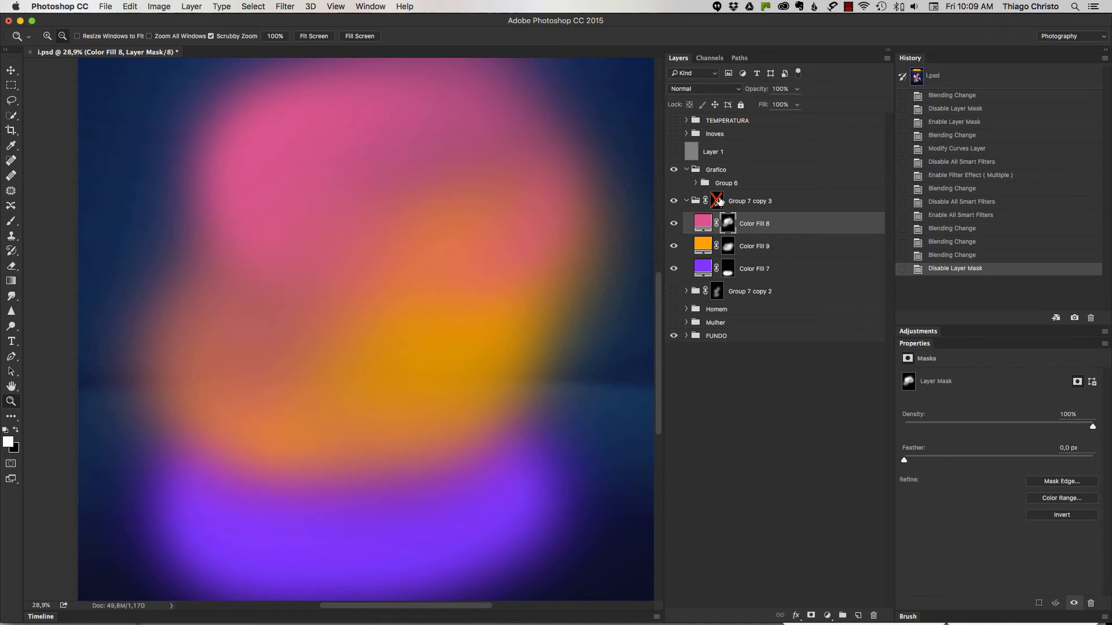
pyautogui.keyDown('alt'); pyautogui.click(717, 200); pyautogui.keyUp('alt')
# Step: Expand Group 6 and show it over the colour glow, and view Group 7 copy 3's layer mask alone again
pyautogui.click(695, 183)
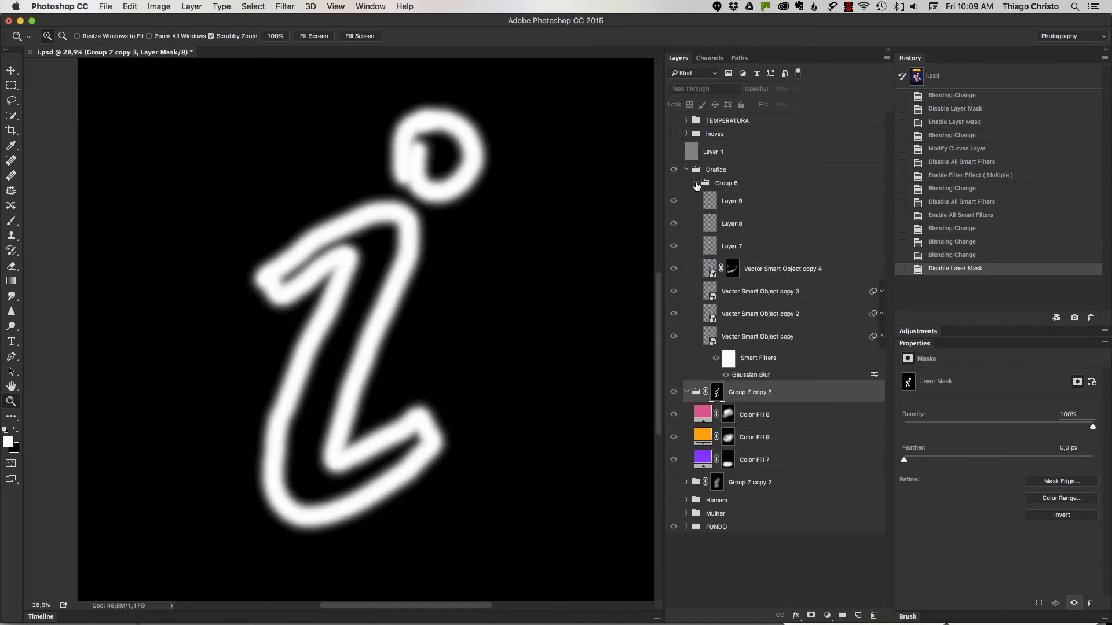
pyautogui.click(677, 187)
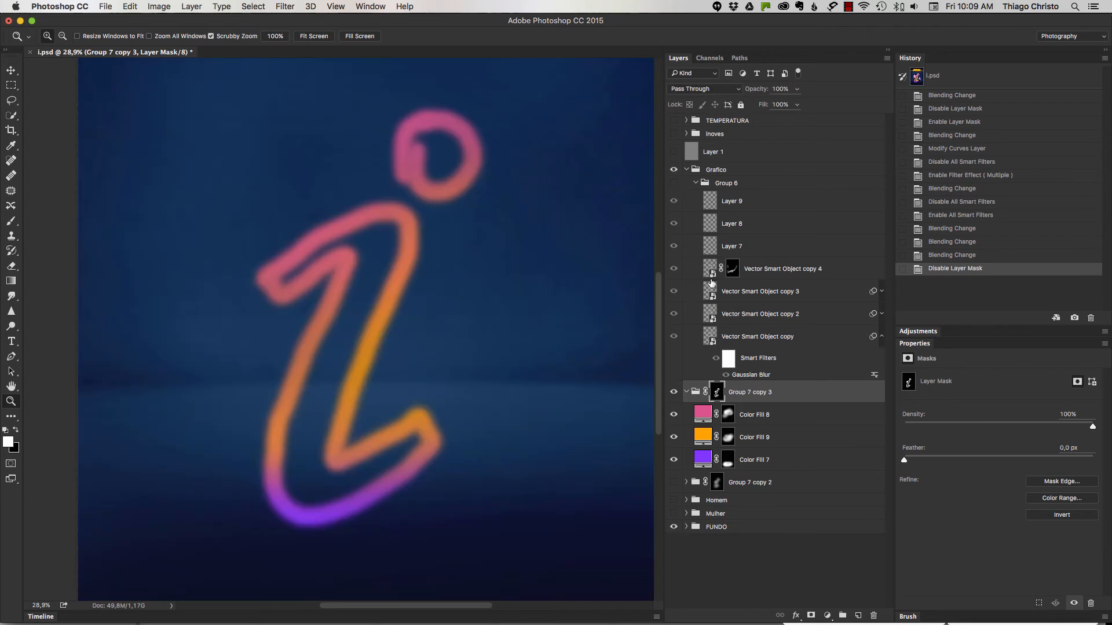
pyautogui.click(674, 184)
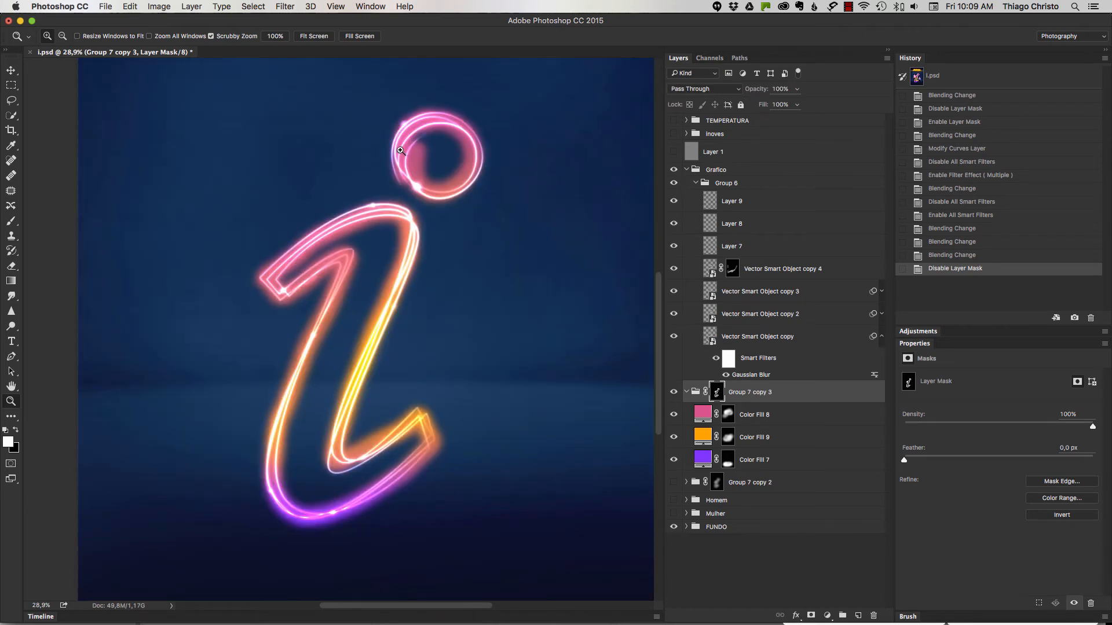
pyautogui.keyDown('alt'); pyautogui.click(715, 394); pyautogui.keyUp('alt')
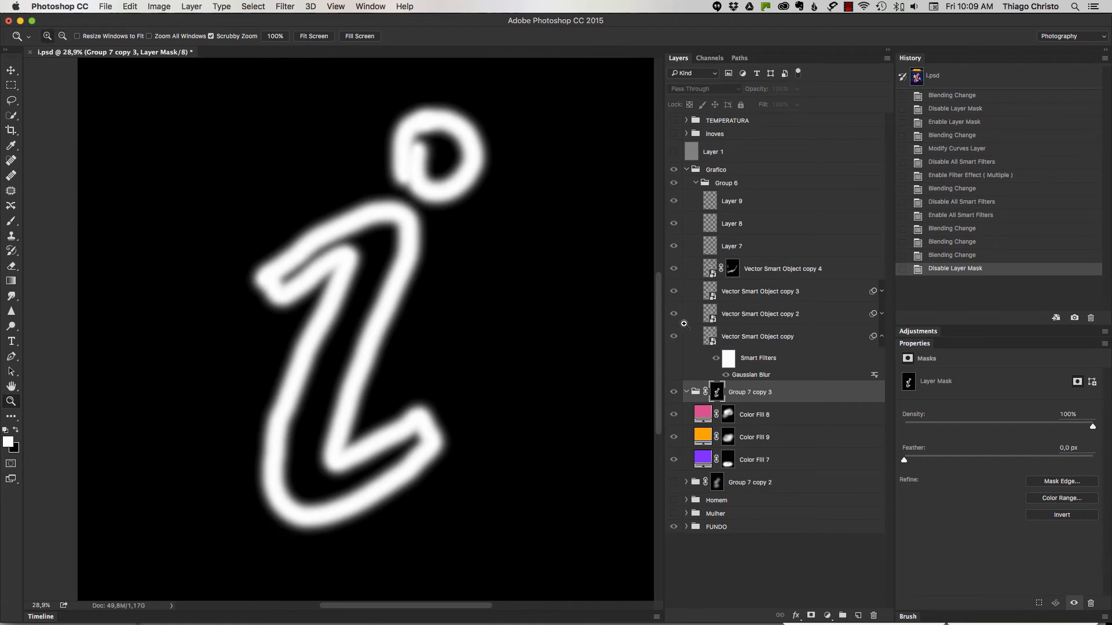
pyautogui.keyDown('alt'); pyautogui.click(718, 395); pyautogui.keyUp('alt')
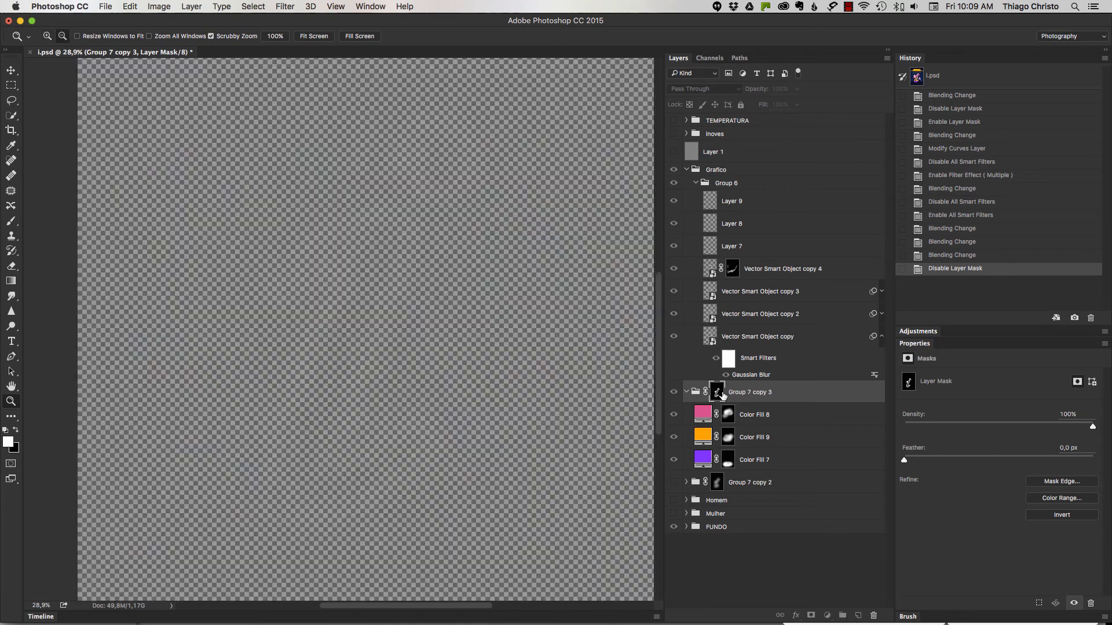
# Step: Go through the three Color Fill layers of Group 7 copy 3 with the image visible, and collapse Group 6 and Group 7 copy 3
pyautogui.click(693, 393)
pyautogui.click(751, 415)
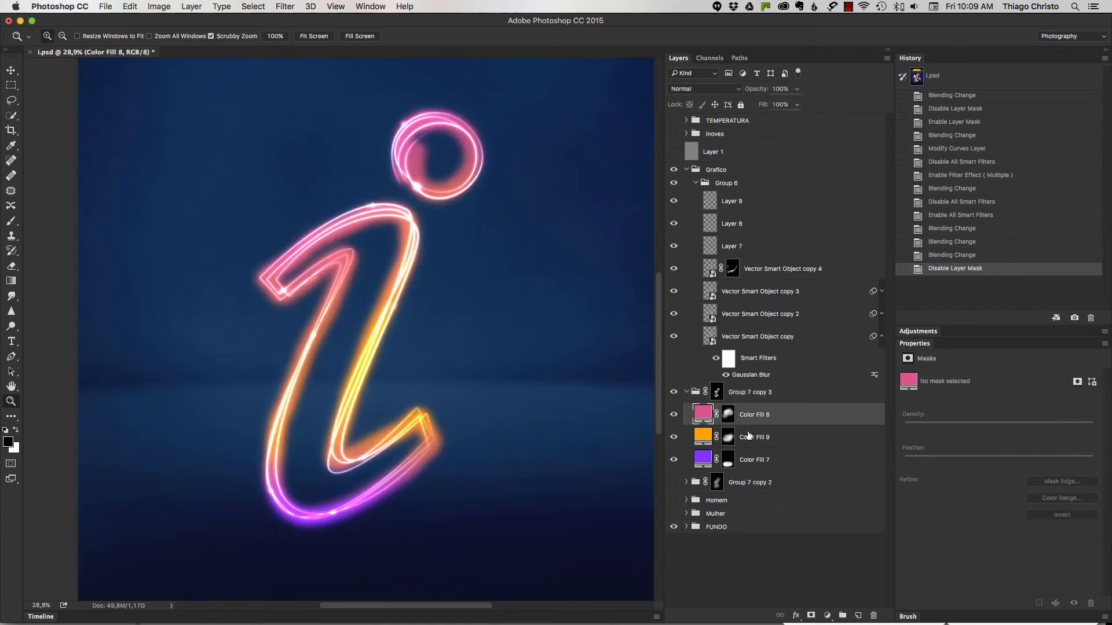
pyautogui.click(748, 443)
pyautogui.click(746, 458)
pyautogui.click(743, 394)
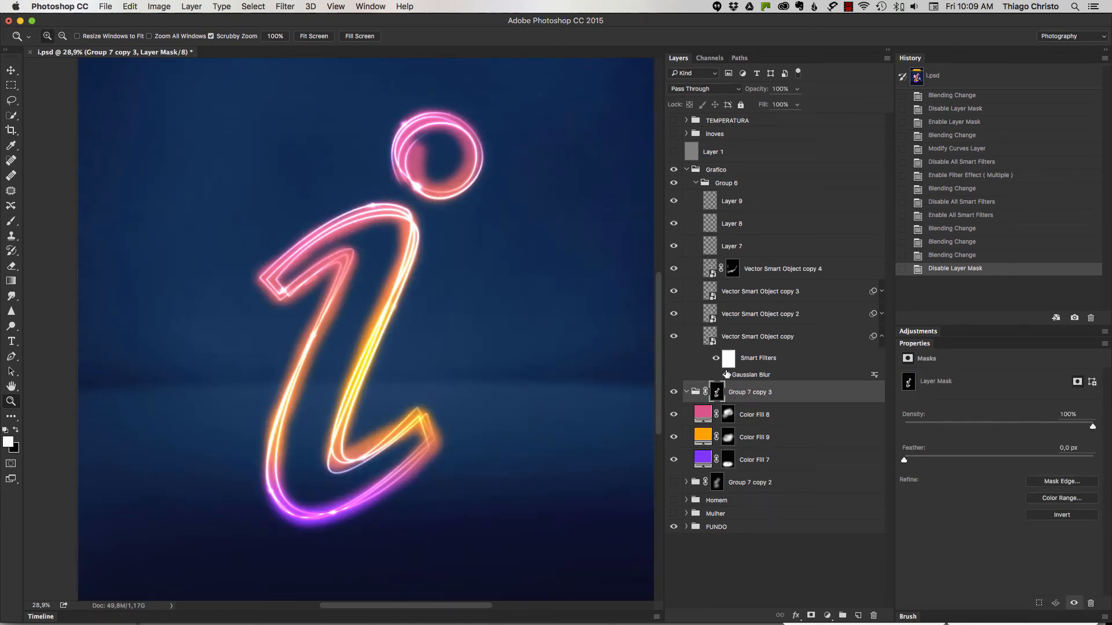
pyautogui.click(694, 183)
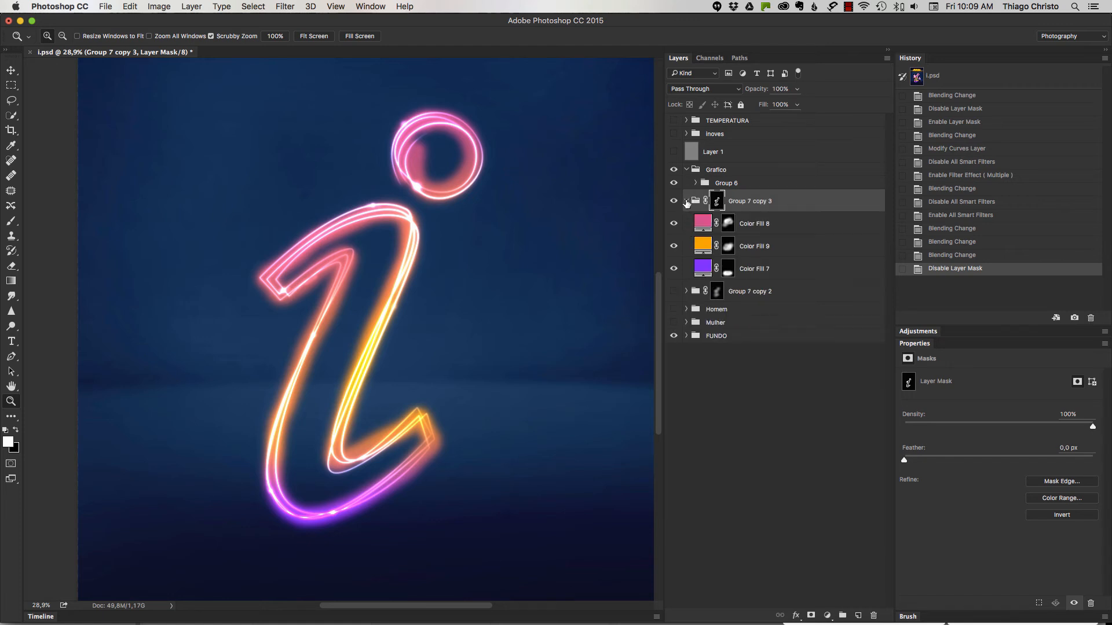
pyautogui.click(686, 201)
# Step: Turn on and expand Group 7 copy 2, hiding Group 7 copy 3 and Group 6 to isolate the softer glow
pyautogui.click(674, 224)
pyautogui.click(674, 201)
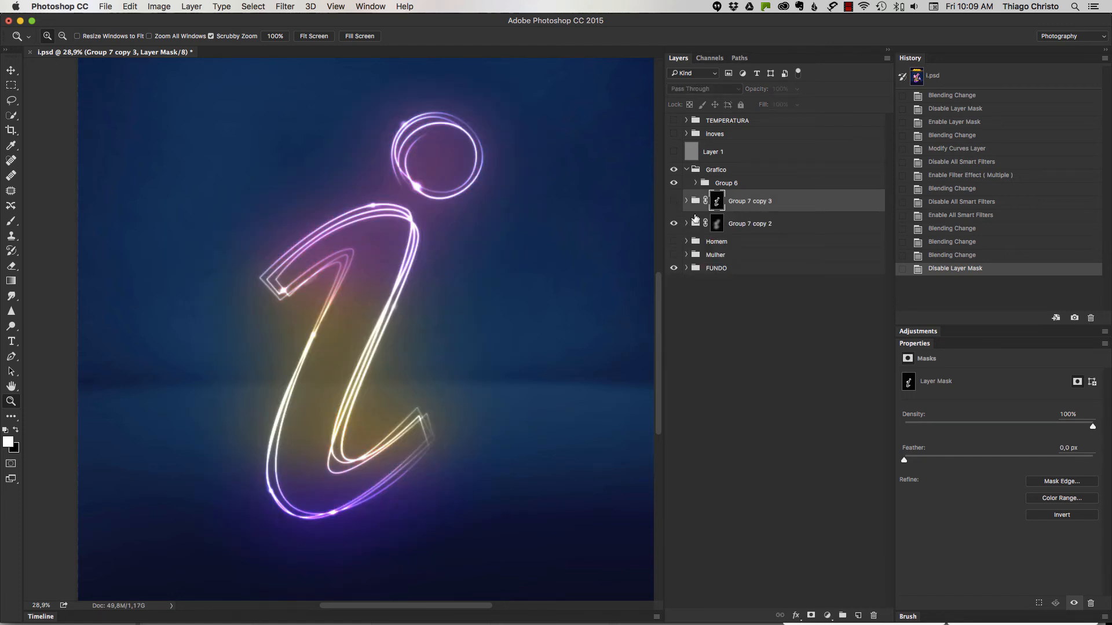
pyautogui.click(674, 183)
pyautogui.click(686, 223)
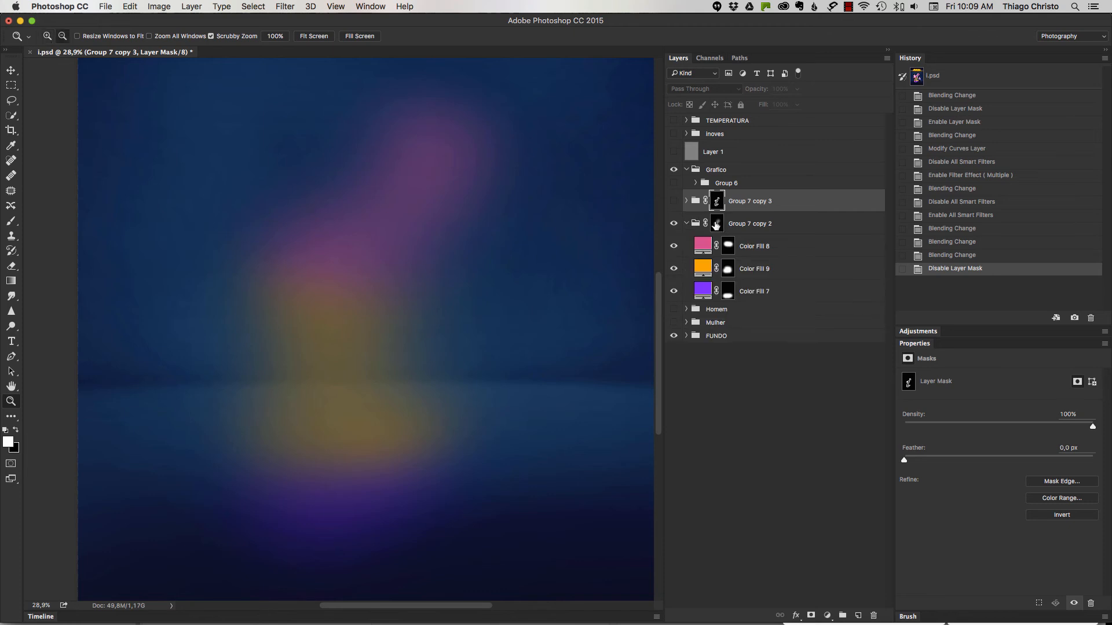
# Step: Examine Group 7 copy 2's layer mask and compare its glow with Color Fill 8 and Color Fill 9 off and on
pyautogui.keyDown('alt'); pyautogui.click(718, 224); pyautogui.keyUp('alt')
pyautogui.keyDown('alt'); pyautogui.click(718, 226); pyautogui.keyUp('alt')
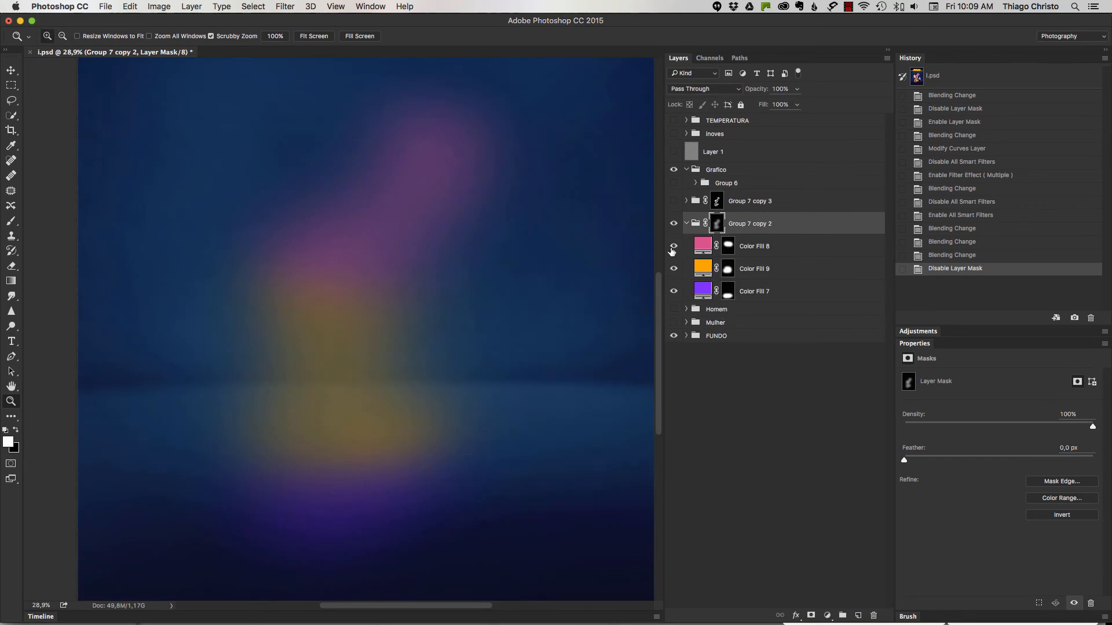
pyautogui.click(674, 246)
pyautogui.click(673, 268)
pyautogui.click(673, 268)
pyautogui.click(673, 246)
pyautogui.keyDown('alt'); pyautogui.click(718, 225); pyautogui.keyUp('alt')
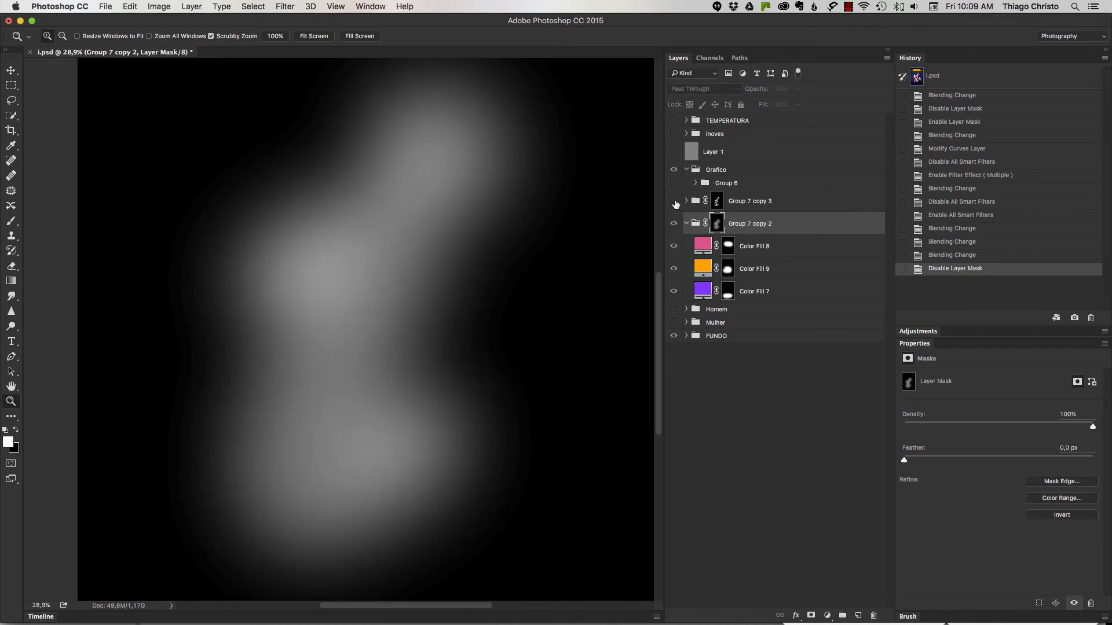
# Step: Show Group 7 copy 3 and Group 6 again, compare the i with and without Group 6, and collapse Group 7 copy 2
pyautogui.click(674, 203)
pyautogui.click(673, 201)
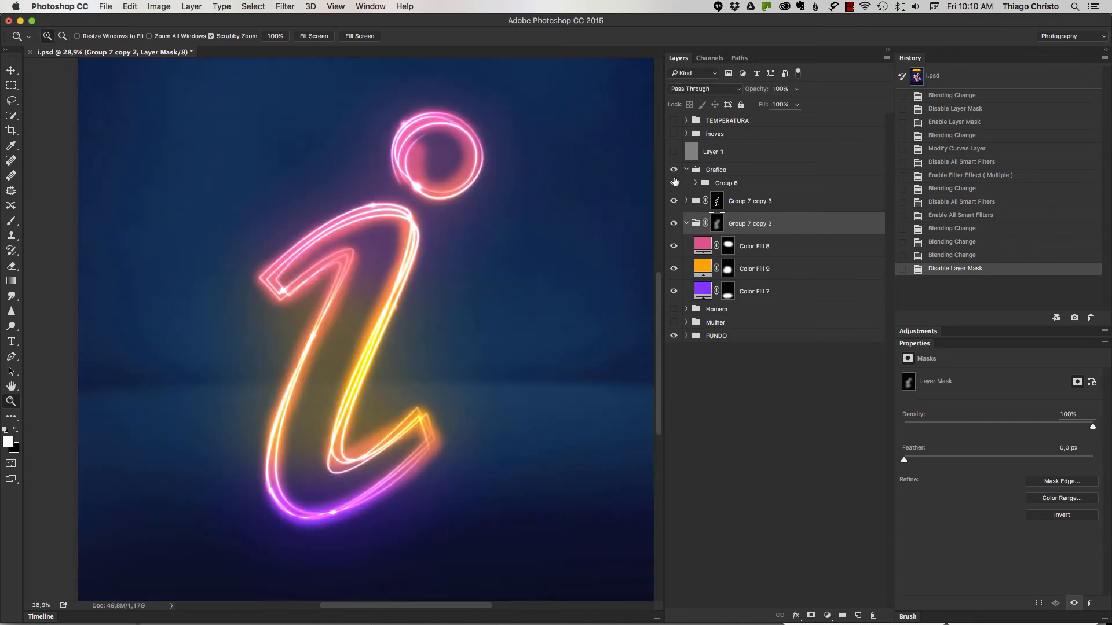
pyautogui.click(705, 183)
pyautogui.click(673, 183)
pyautogui.click(674, 183)
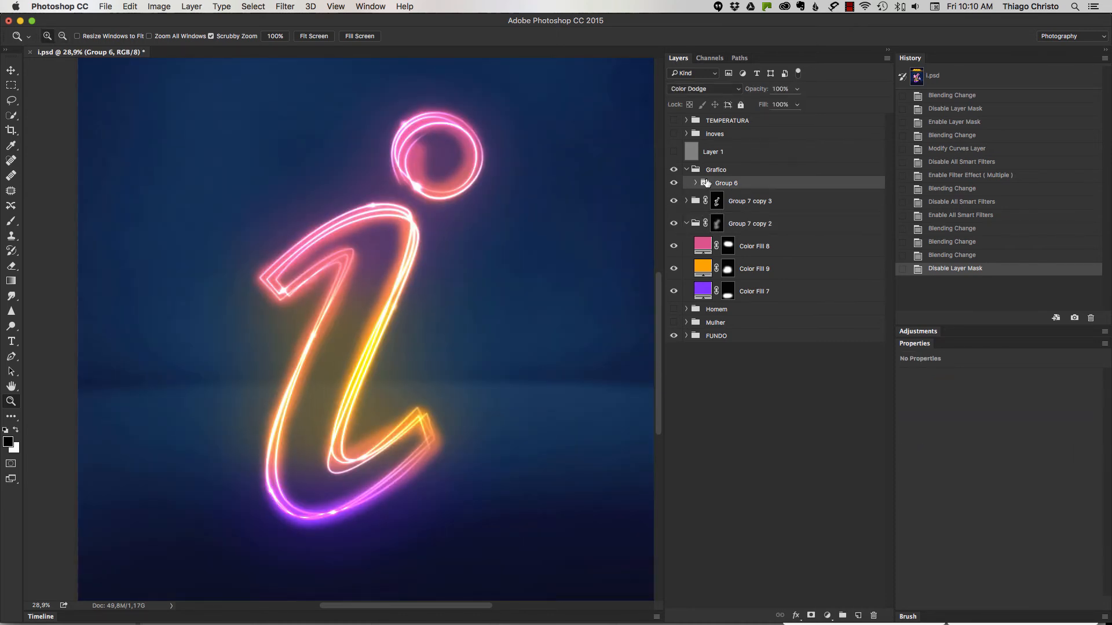
pyautogui.click(674, 183)
pyautogui.click(674, 183)
pyautogui.click(686, 224)
pyautogui.click(673, 183)
pyautogui.click(674, 183)
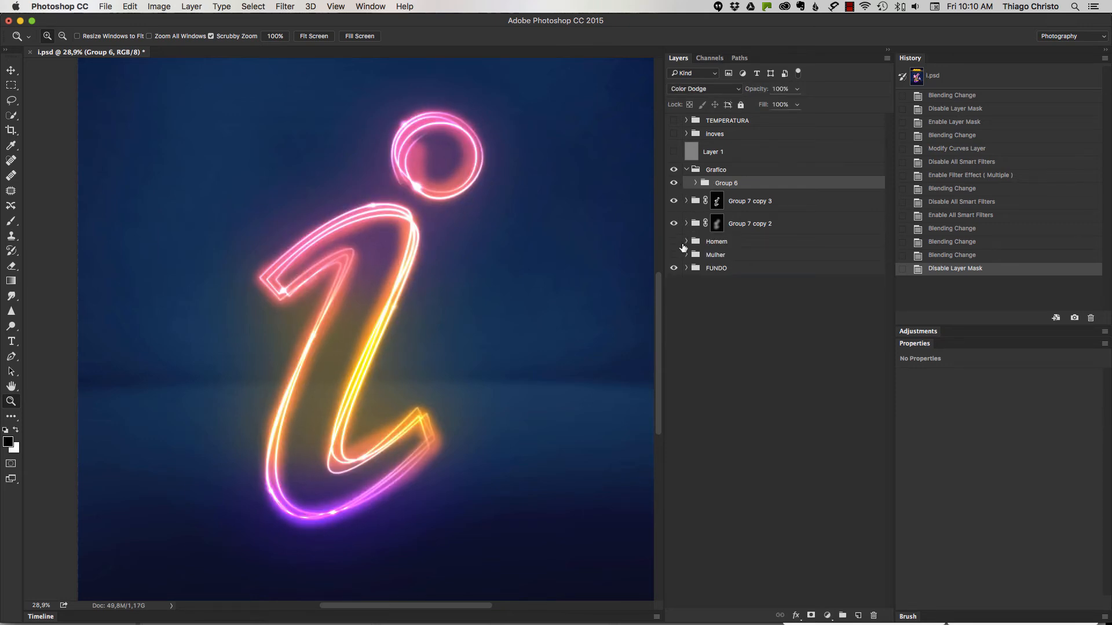
# Step: Turn on the Homem and Mulher groups, Layer 1 and the Inoves group, and bring the inoves lettering into view
pyautogui.moveTo(674, 241); pyautogui.dragTo(674, 255)
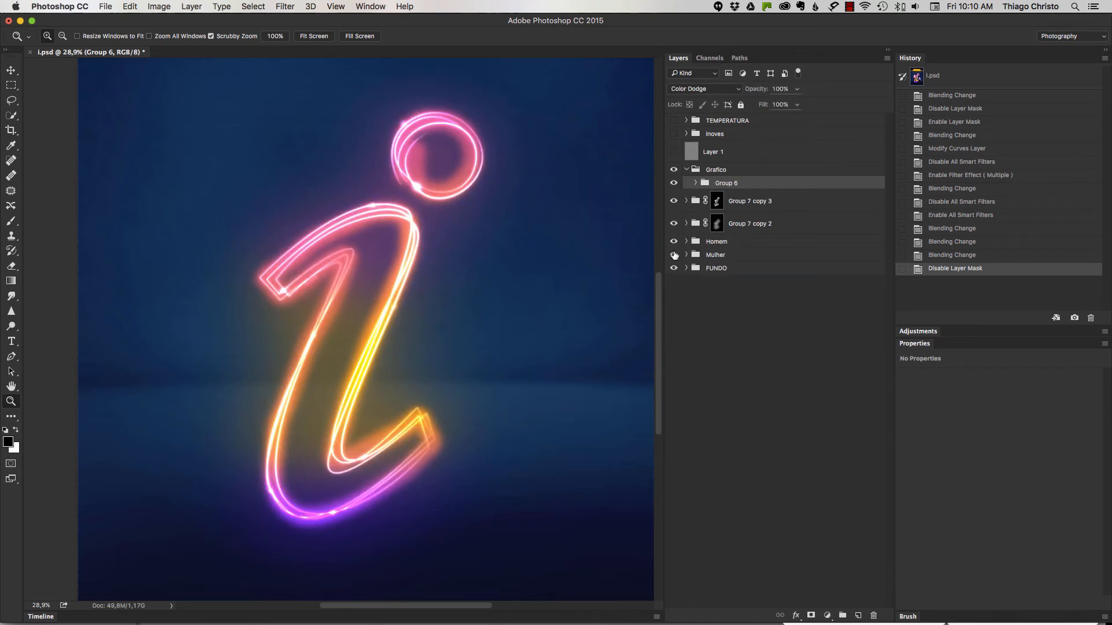
pyautogui.click(675, 134)
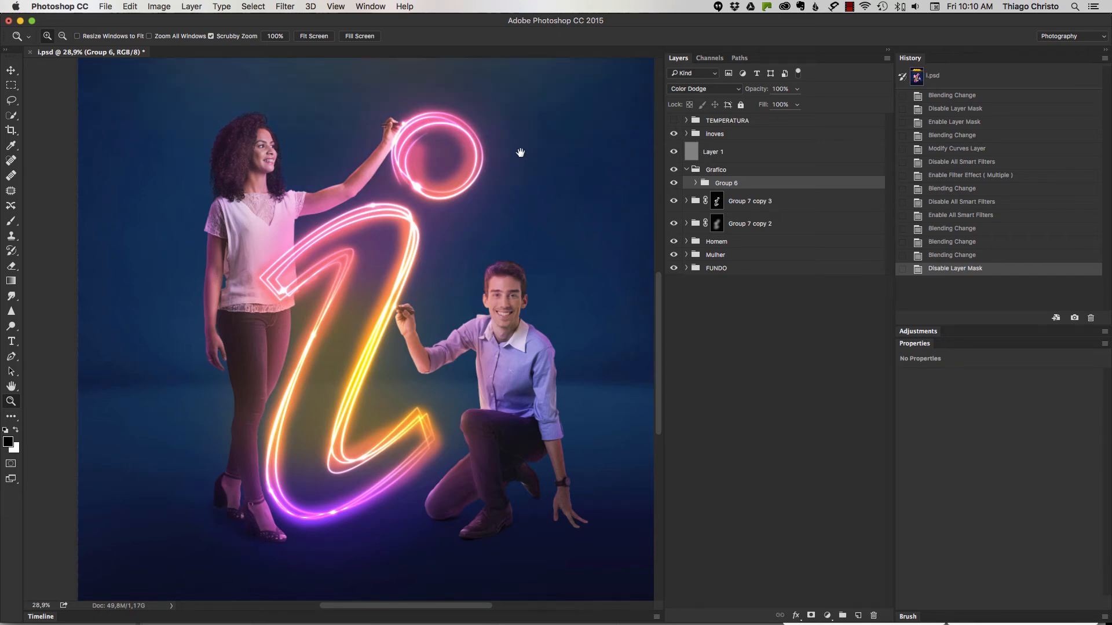
pyautogui.scroll(5, 522, 154)
pyautogui.scroll(-1, 486, 323)
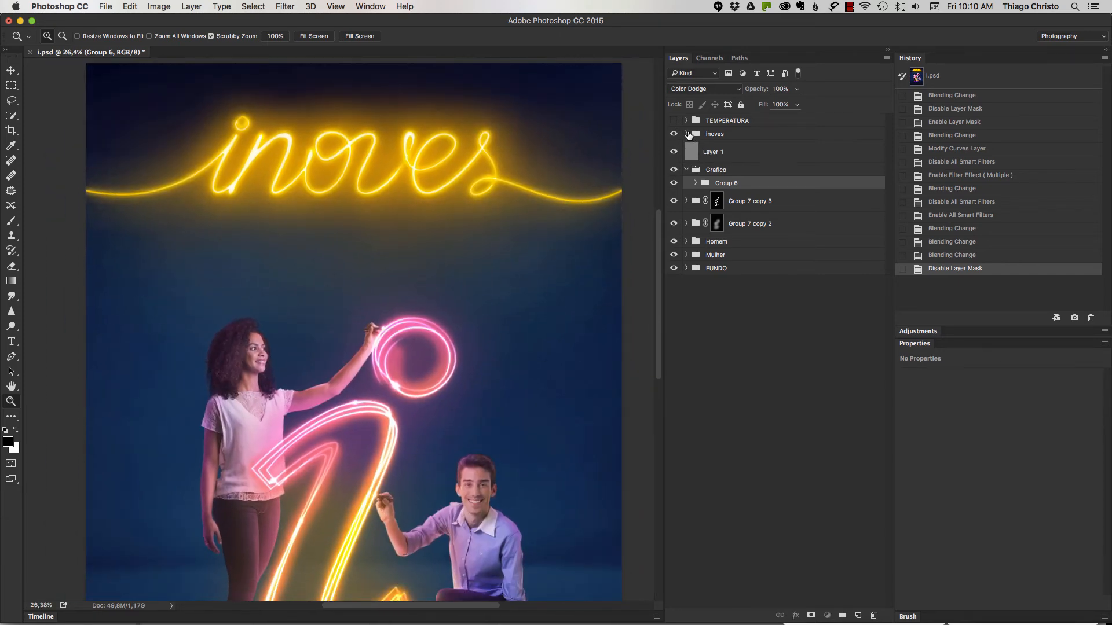
# Step: Expand the Inoves group, hide everything inside it and collapse the History and Properties panels
pyautogui.click(686, 133)
pyautogui.moveTo(673, 223); pyautogui.dragTo(674, 246)
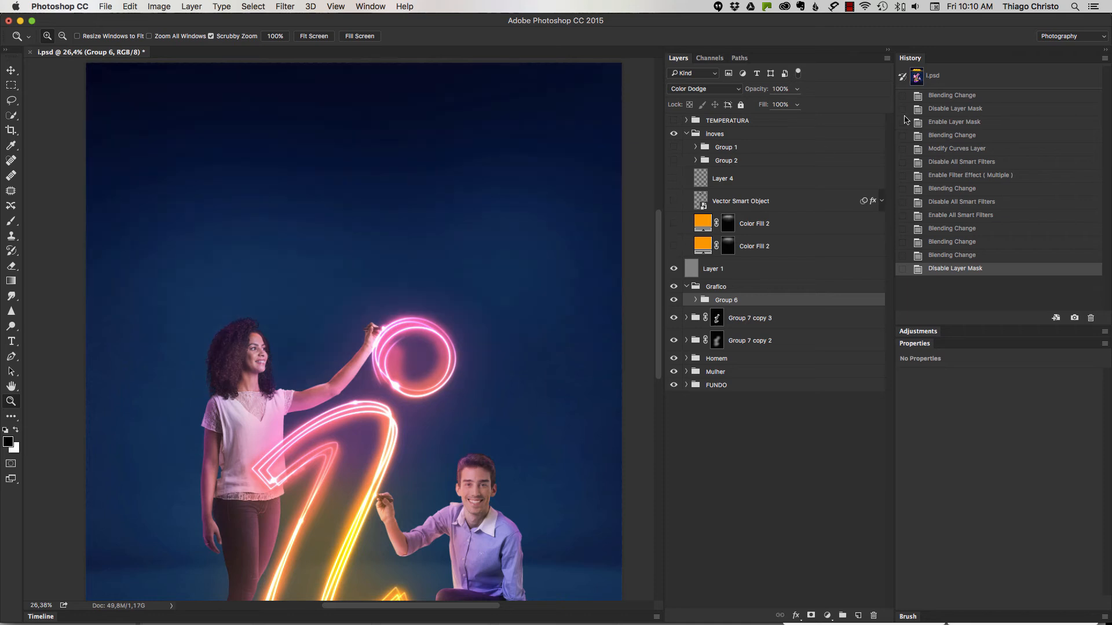
pyautogui.click(1107, 50)
# Step: Turn on both orange Color Fill 2 layers in the Inoves group and select the lower one
pyautogui.click(868, 246)
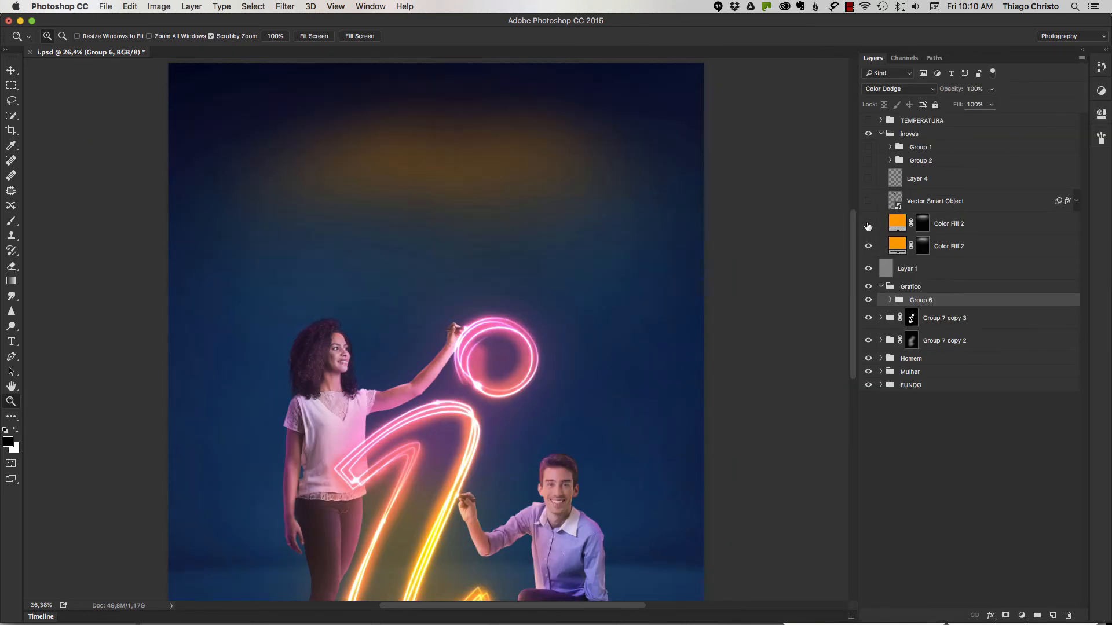
pyautogui.click(868, 224)
pyautogui.scroll(5, 695, 181)
pyautogui.click(896, 238)
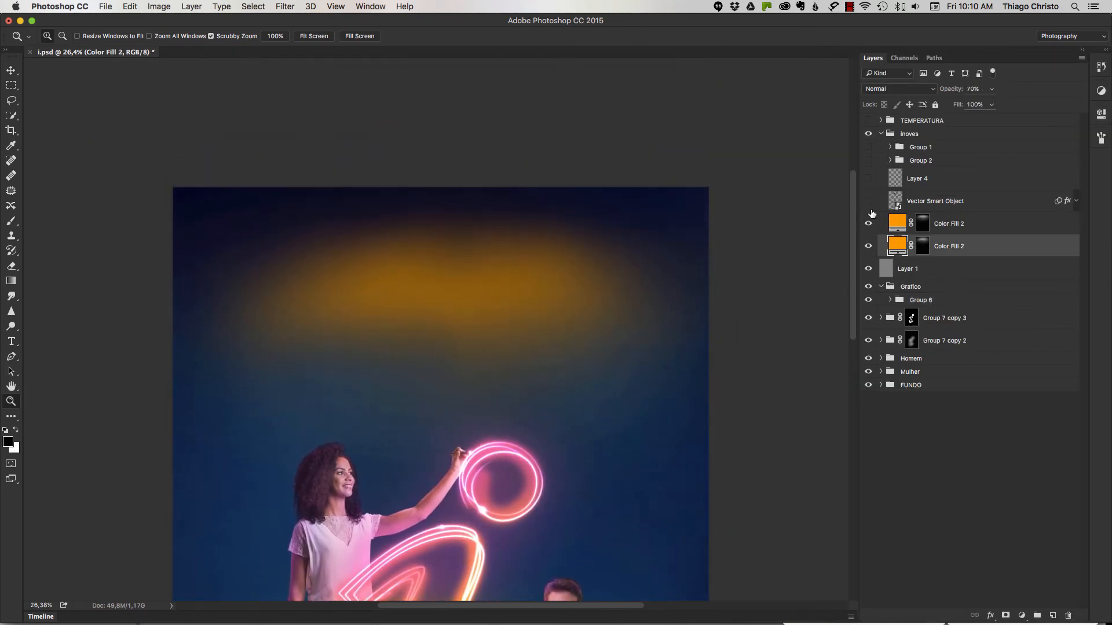
# Step: Hide both Color Fill 2 layers and show only Vector Smart Object in the Inoves group, with its effects expanded
pyautogui.moveTo(868, 245); pyautogui.dragTo(870, 192)
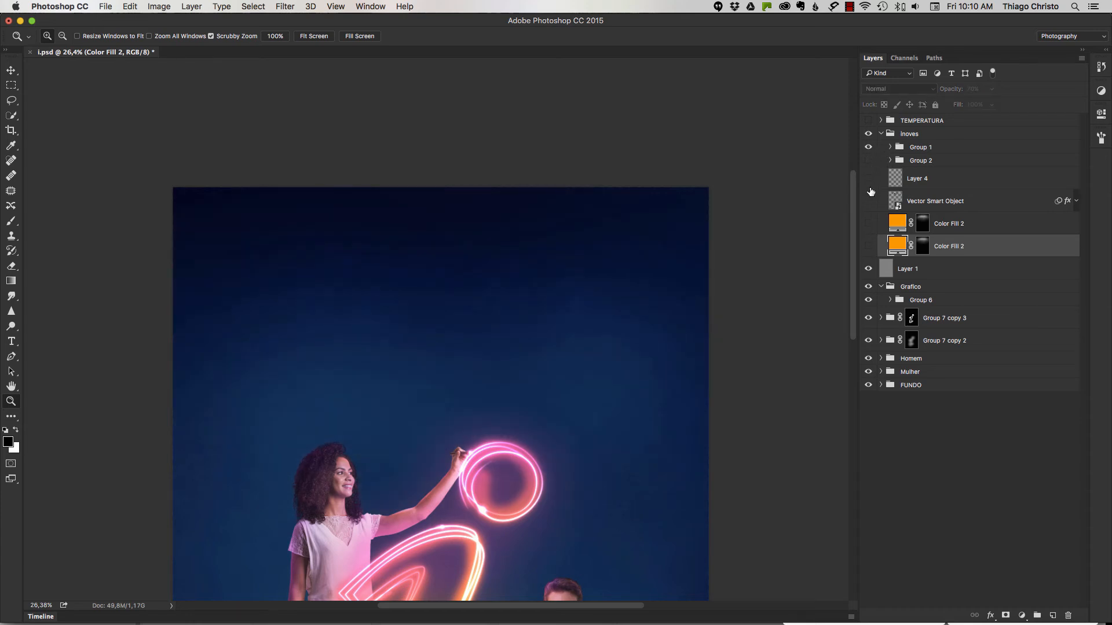
pyautogui.click(868, 147)
pyautogui.click(1075, 201)
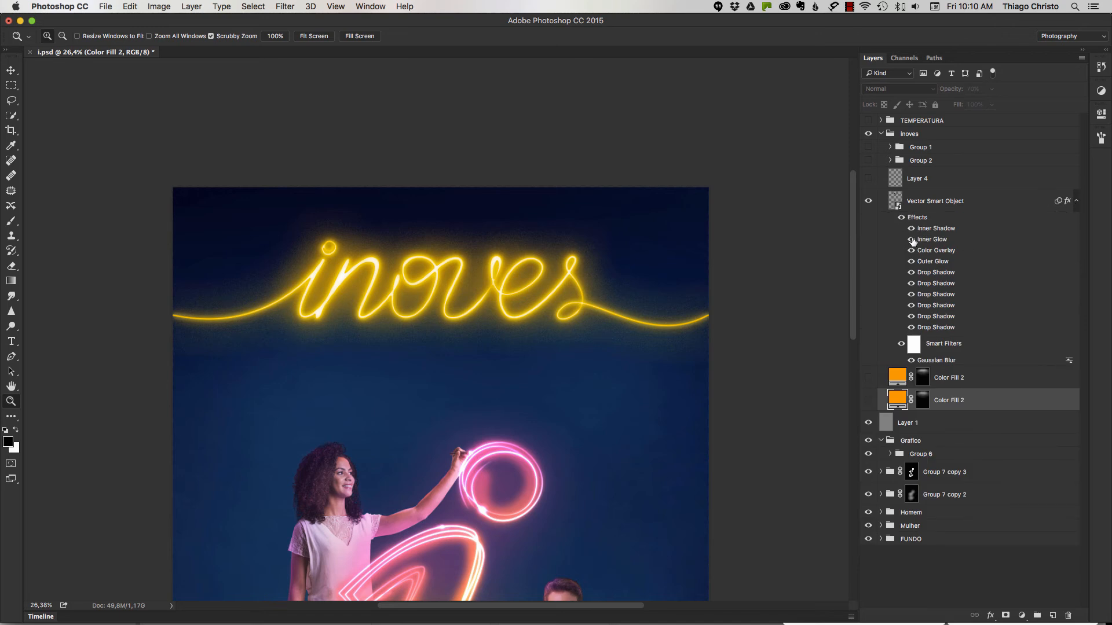
# Step: Turn off all layer effects of Vector Smart Object except its two lowest Drop Shadows
pyautogui.moveTo(911, 229); pyautogui.dragTo(912, 328)
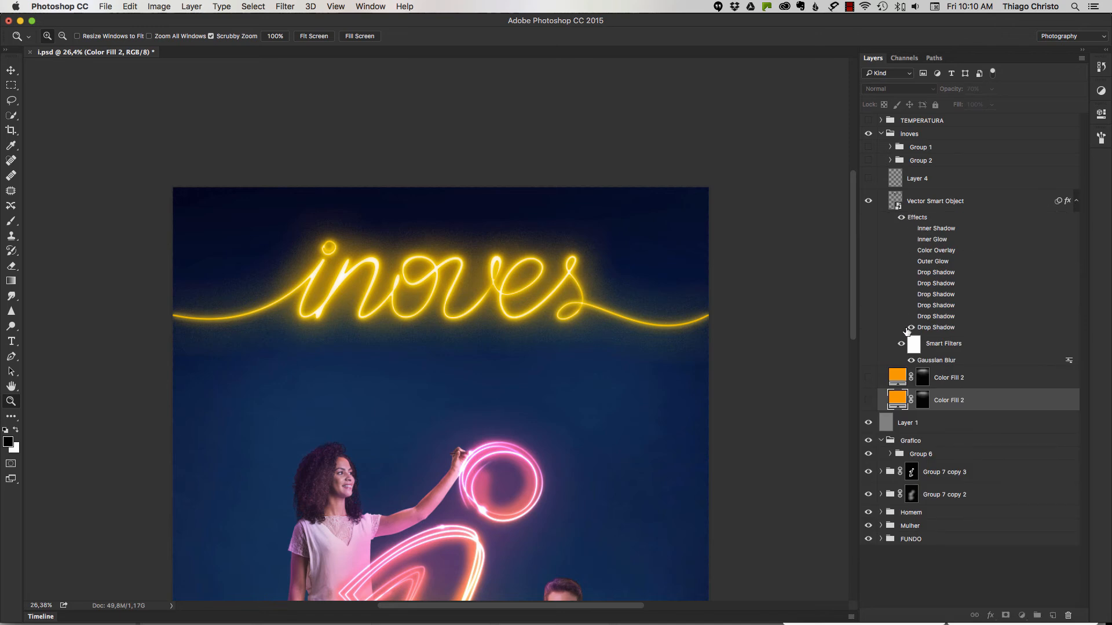
pyautogui.click(938, 329)
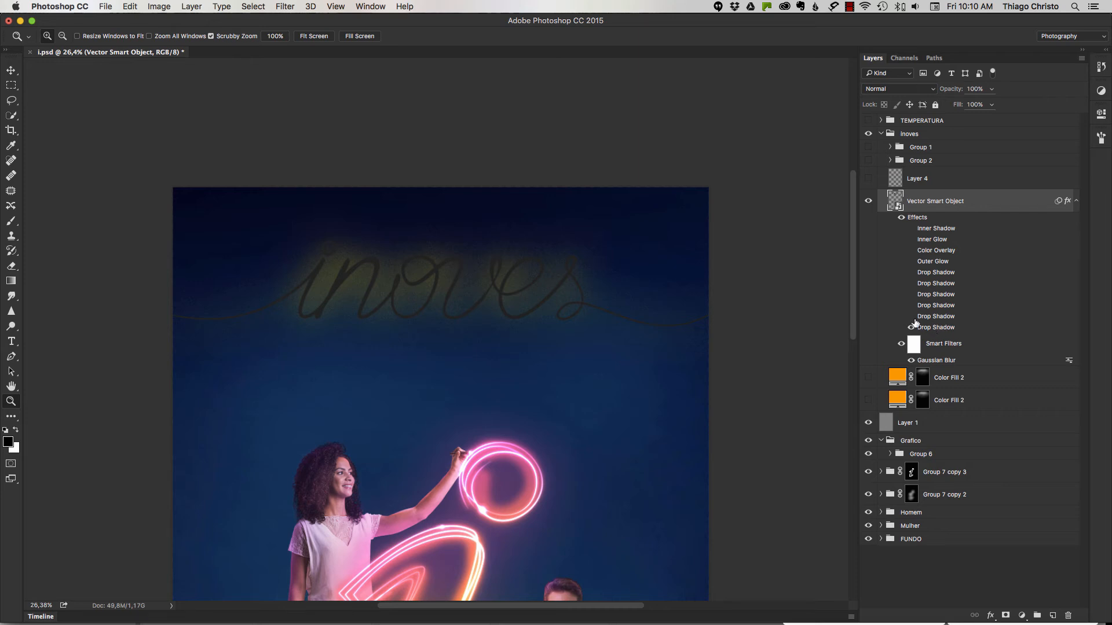
pyautogui.click(910, 317)
# Step: Check the settings and colour of Vector Smart Object's lowest Drop Shadow, and cancel the dialogs
pyautogui.doubleClick(932, 328)
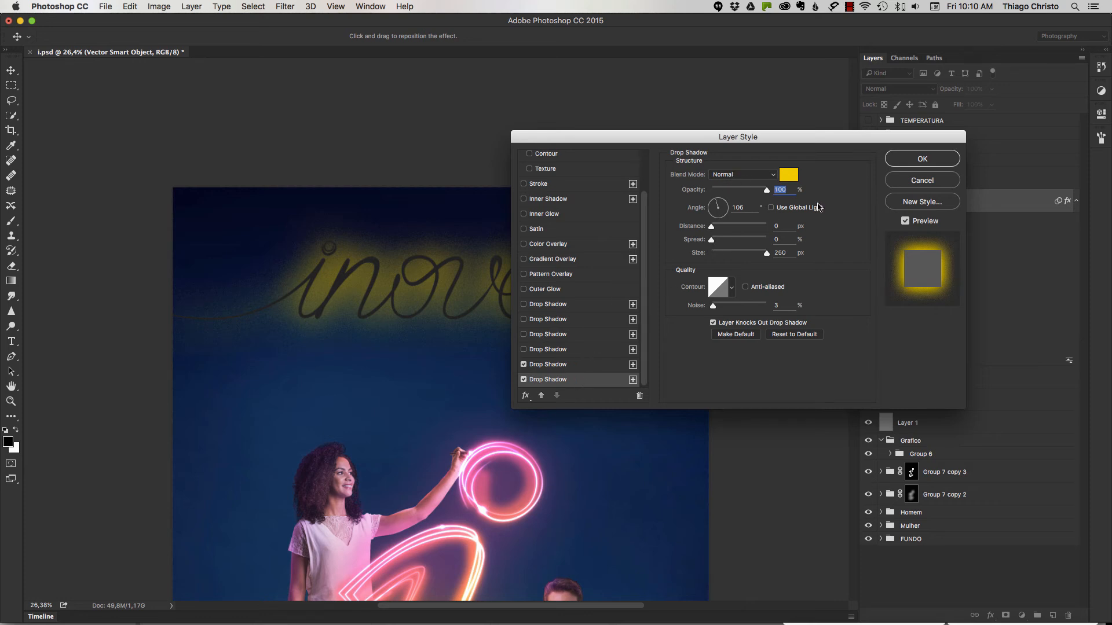
pyautogui.click(789, 174)
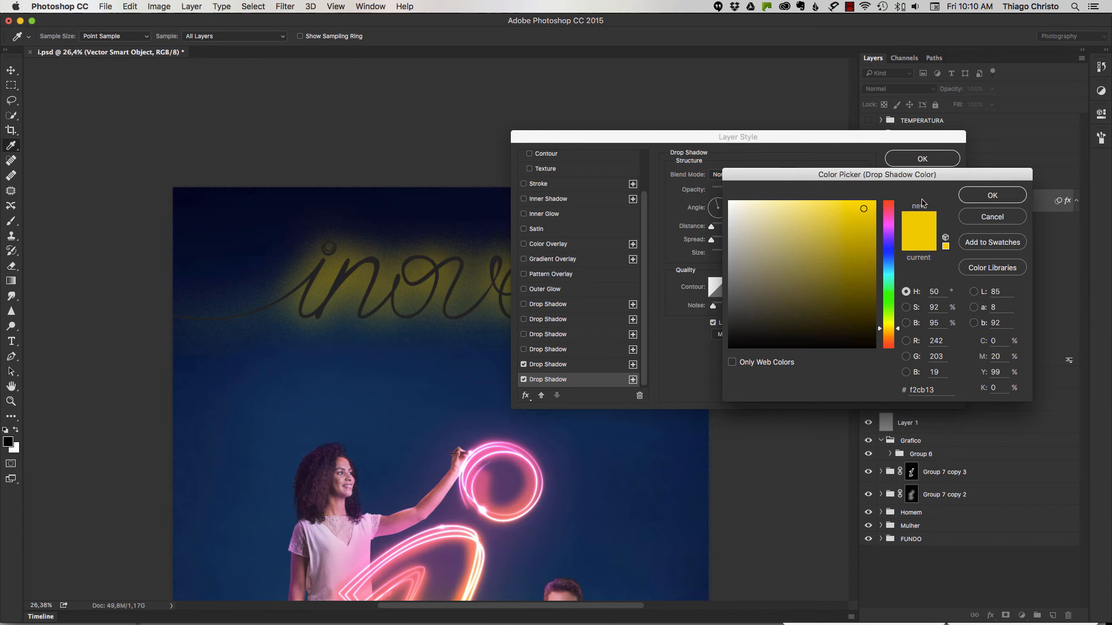
pyautogui.click(923, 199)
pyautogui.click(931, 180)
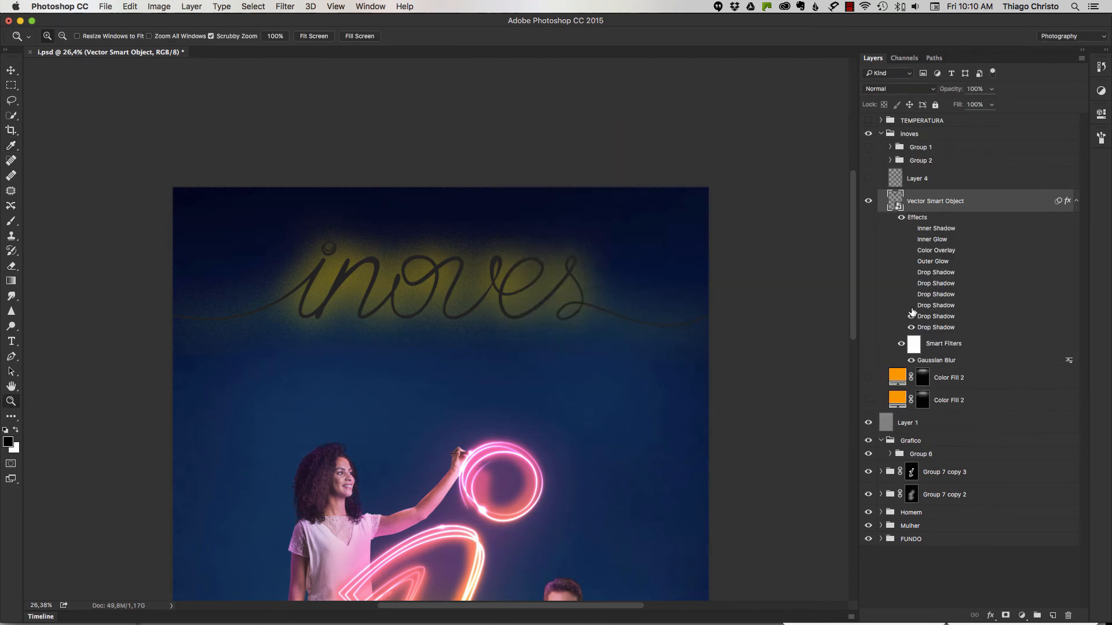
# Step: Turn on the four remaining Drop Shadows and the Outer Glow of Vector Smart Object
pyautogui.click(910, 305)
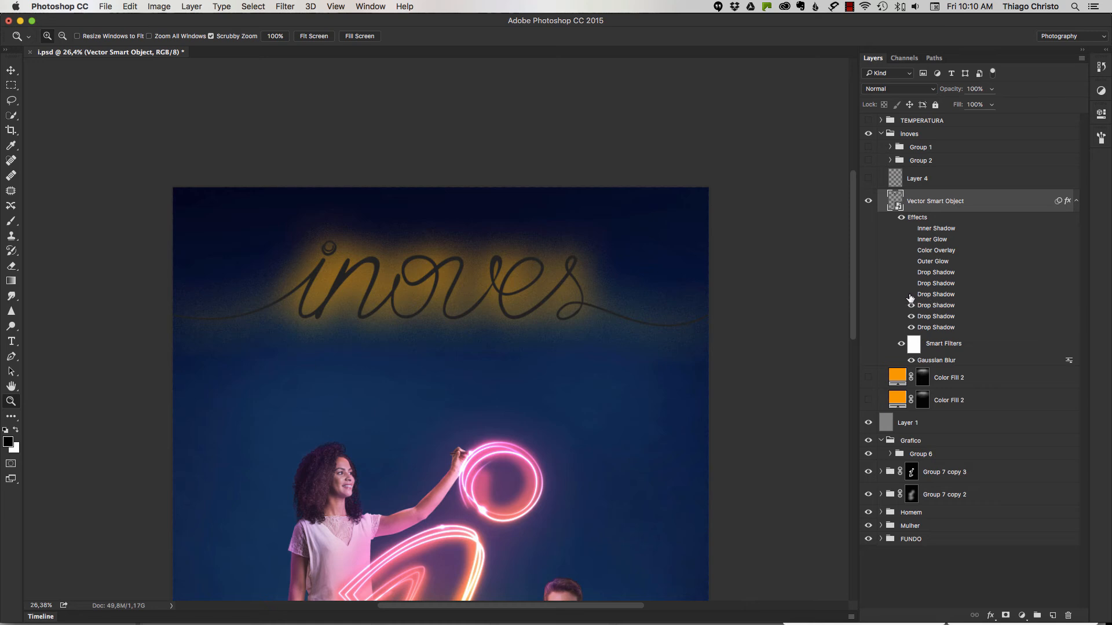
pyautogui.click(911, 294)
pyautogui.click(911, 283)
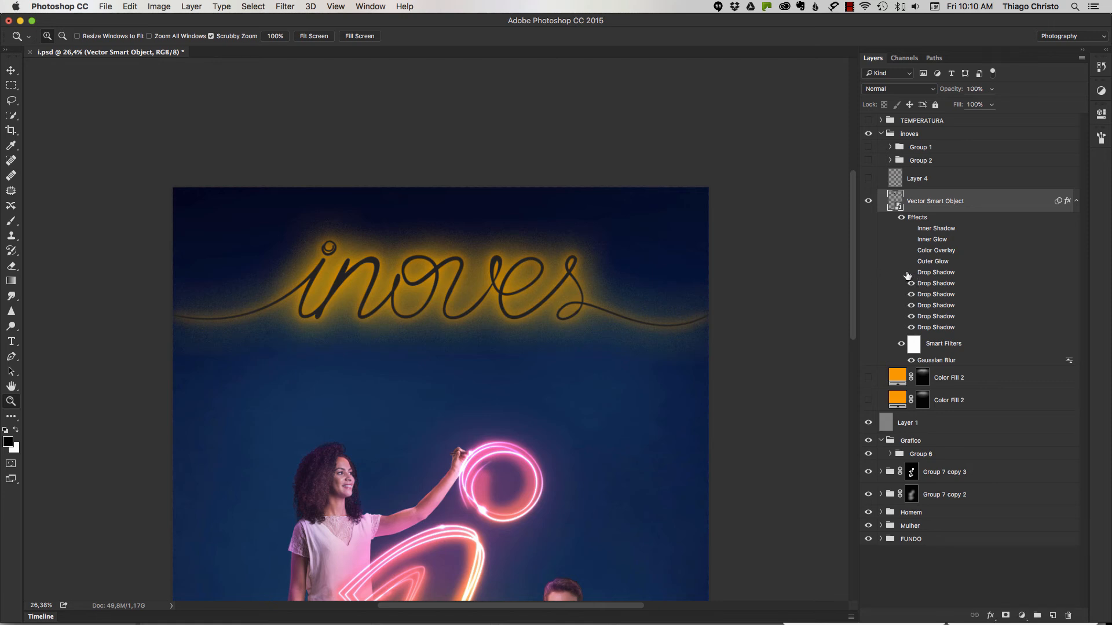
pyautogui.click(911, 273)
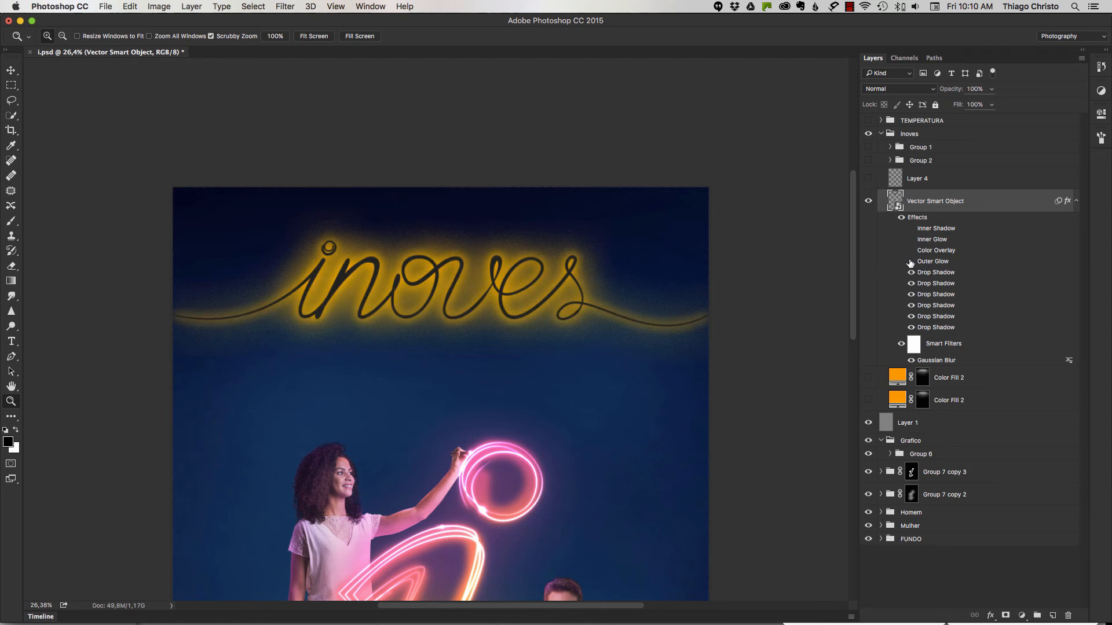
pyautogui.click(911, 261)
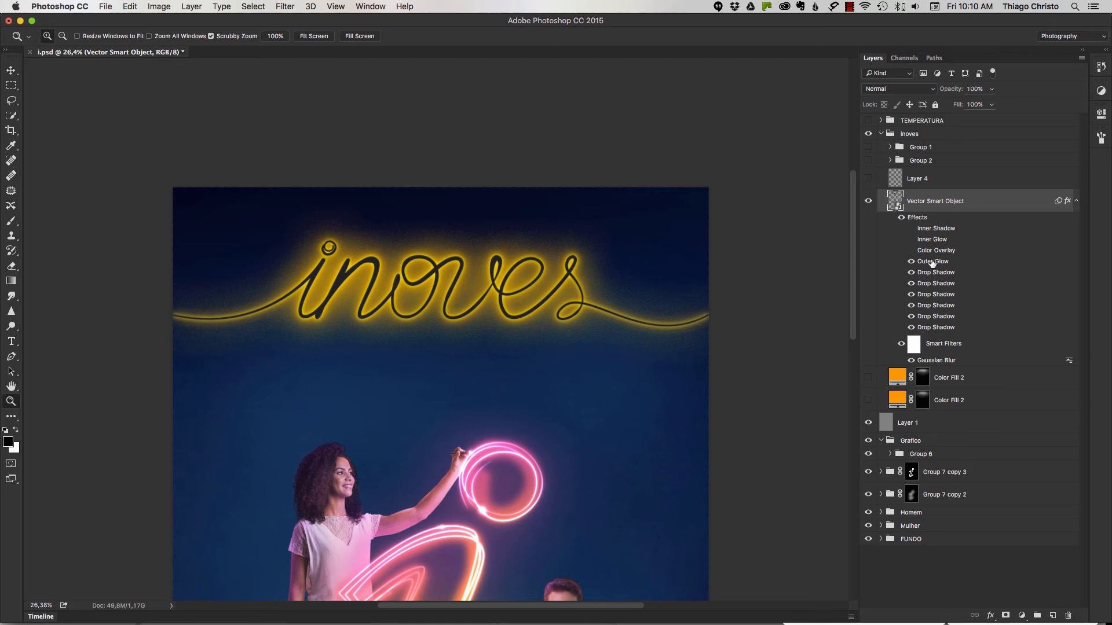
# Step: Turn on Vector Smart Object's Color Overlay, Inner Glow and Inner Shadow, comparing the lettering with and without the first two
pyautogui.click(910, 250)
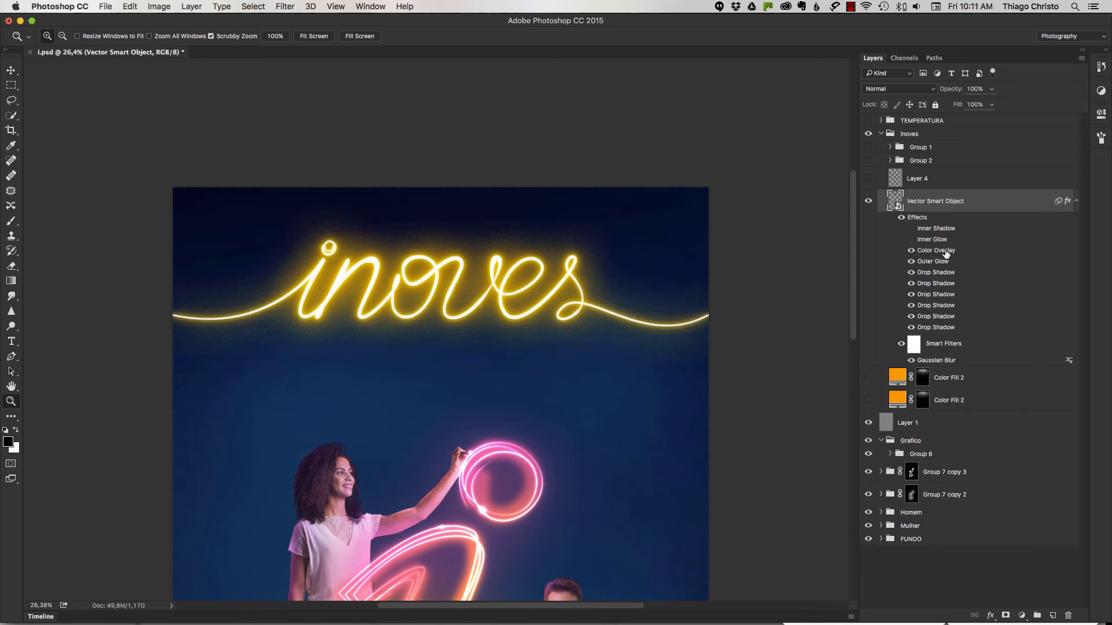
pyautogui.click(910, 250)
pyautogui.click(911, 250)
pyautogui.click(910, 239)
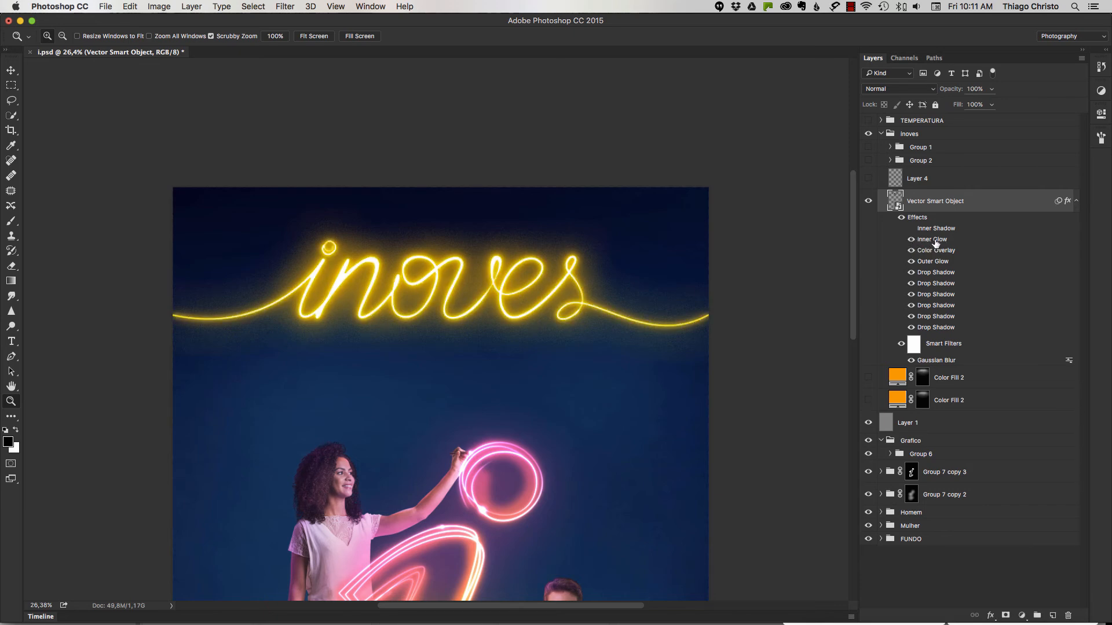
pyautogui.moveTo(590, 299)
pyautogui.mouseDown()
pyautogui.moveTo(606, 284)
pyautogui.moveTo(670, 276)
pyautogui.mouseUp()
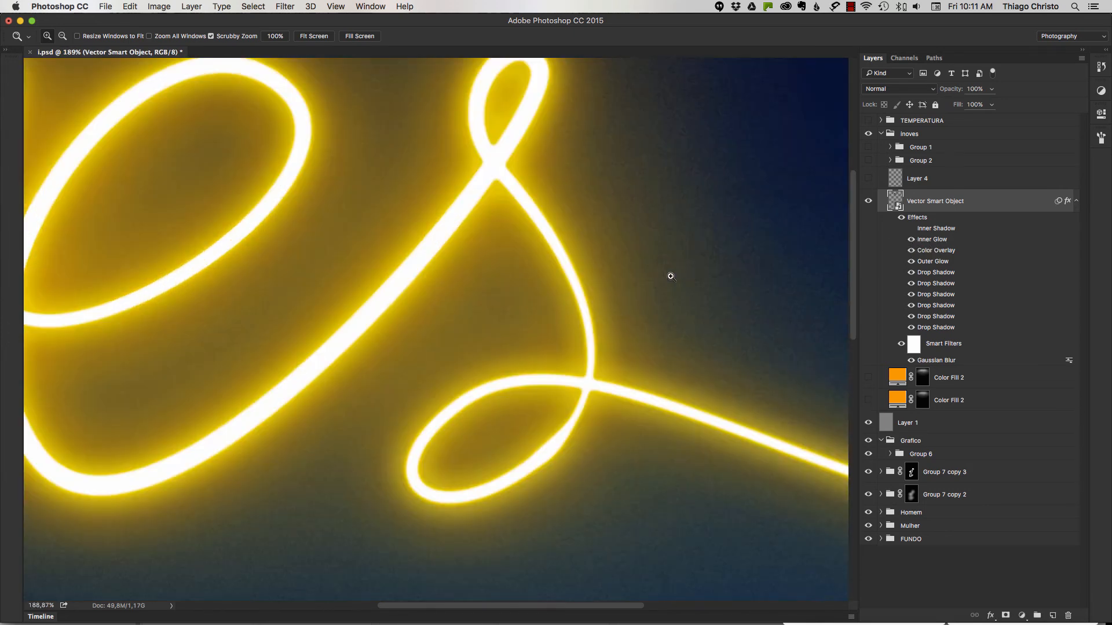
pyautogui.click(910, 239)
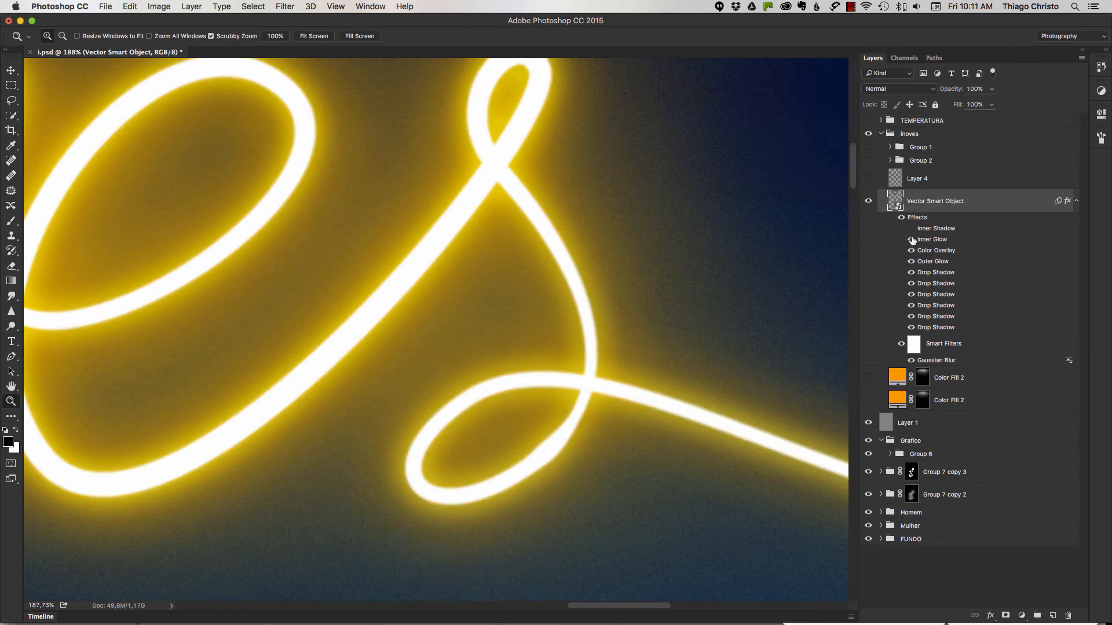
pyautogui.click(911, 239)
pyautogui.click(911, 228)
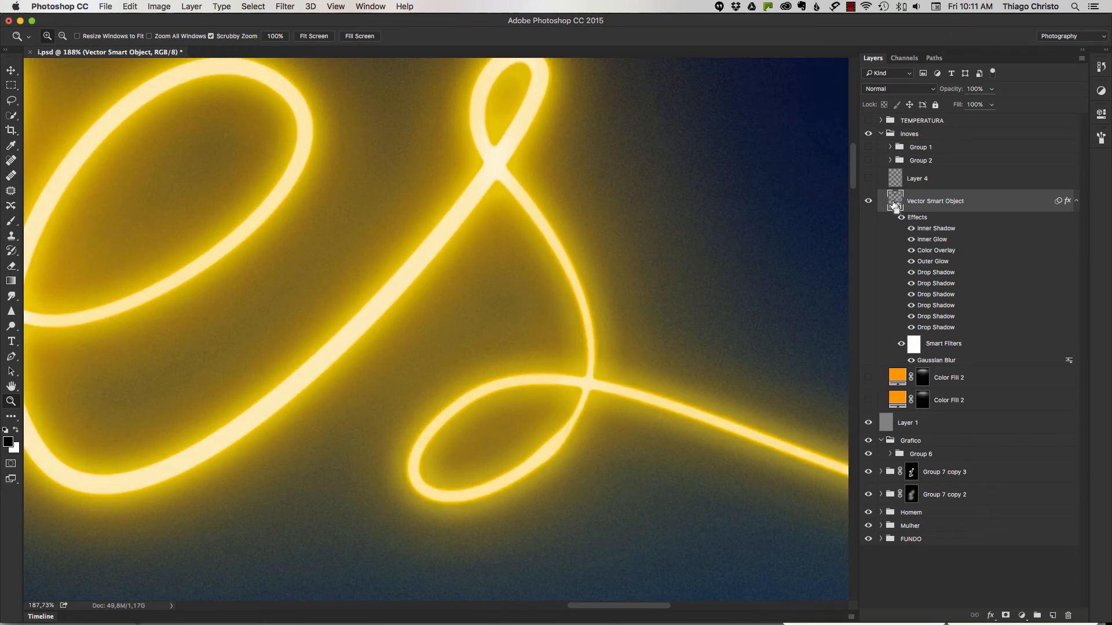
pyautogui.press('super+0')
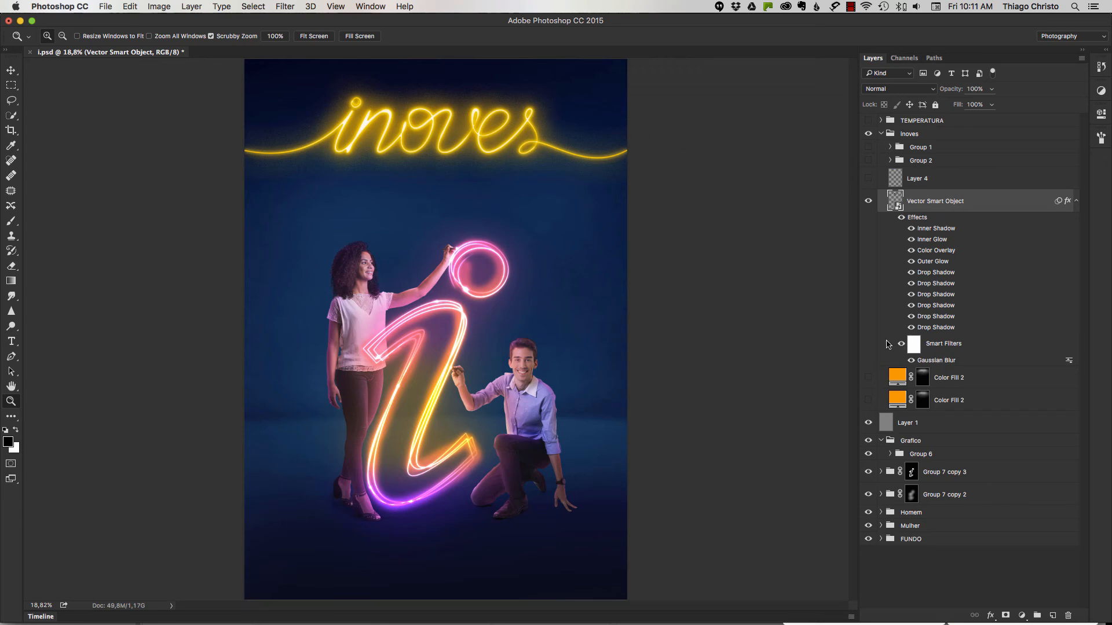
# Step: Compare the inoves lettering with and without Vector Smart Object's Gaussian Blur smart filter, leaving the filter on
pyautogui.moveTo(545, 131); pyautogui.dragTo(631, 139)
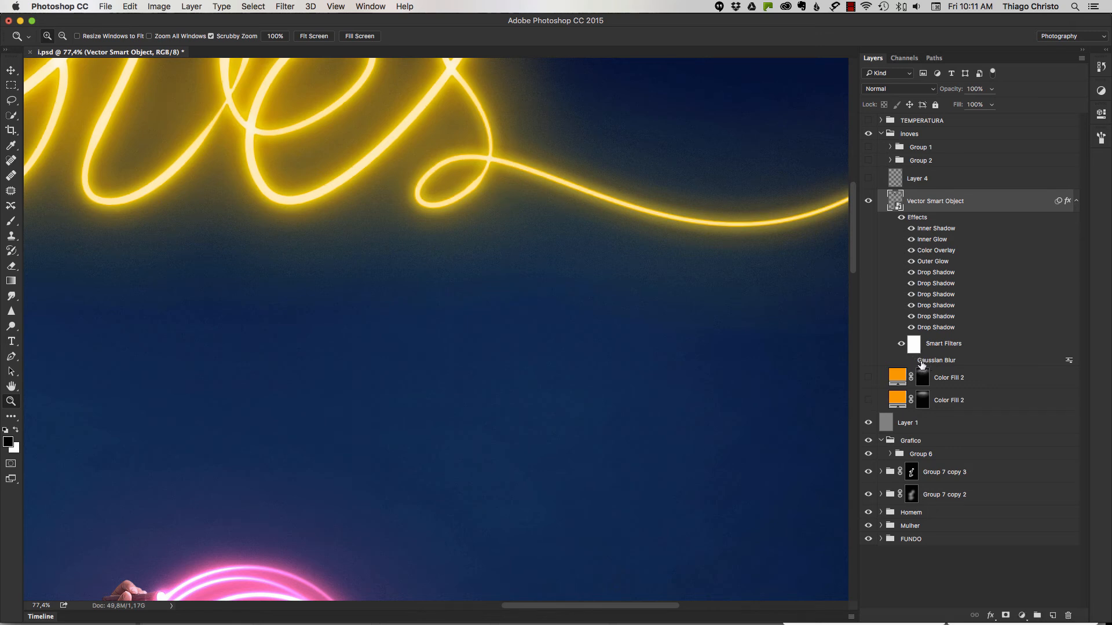
pyautogui.click(911, 361)
pyautogui.press('super+0')
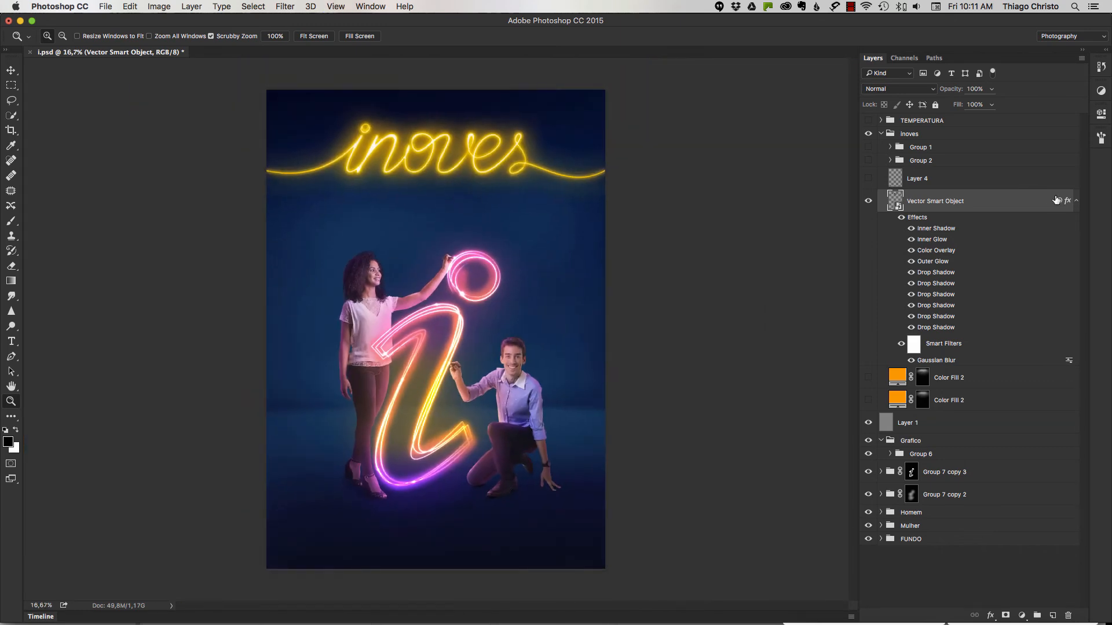
# Step: Show Layer 4 and Group 2 in the Inoves group, checking the lettering up close
pyautogui.click(868, 179)
pyautogui.moveTo(633, 132); pyautogui.dragTo(662, 131)
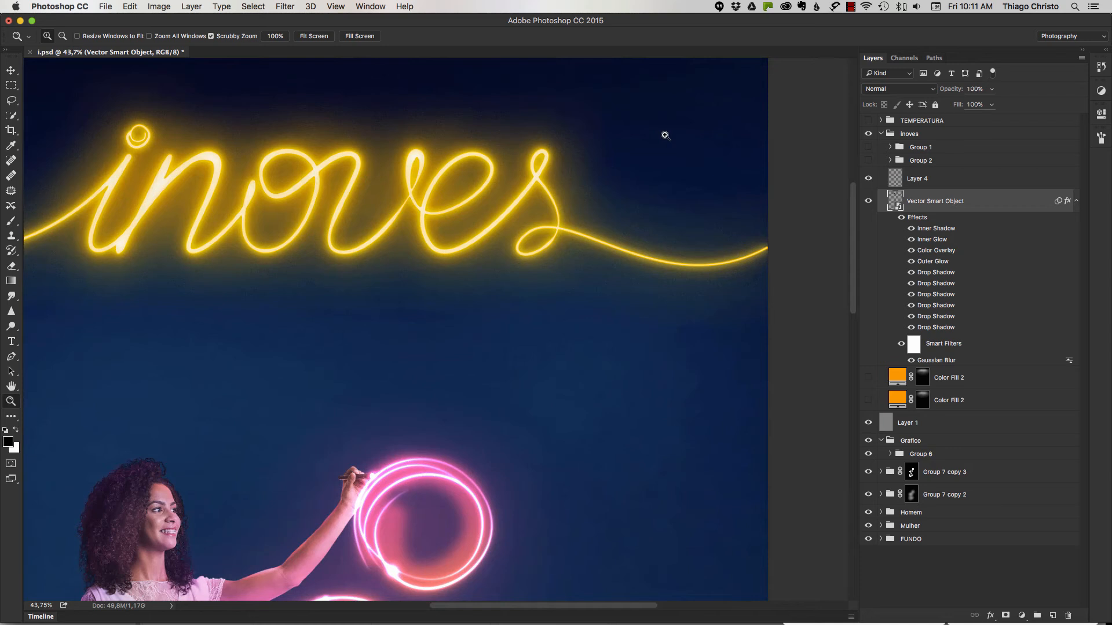
pyautogui.click(868, 201)
pyautogui.click(868, 201)
pyautogui.click(868, 161)
pyautogui.moveTo(601, 189); pyautogui.dragTo(720, 243)
pyautogui.click(868, 162)
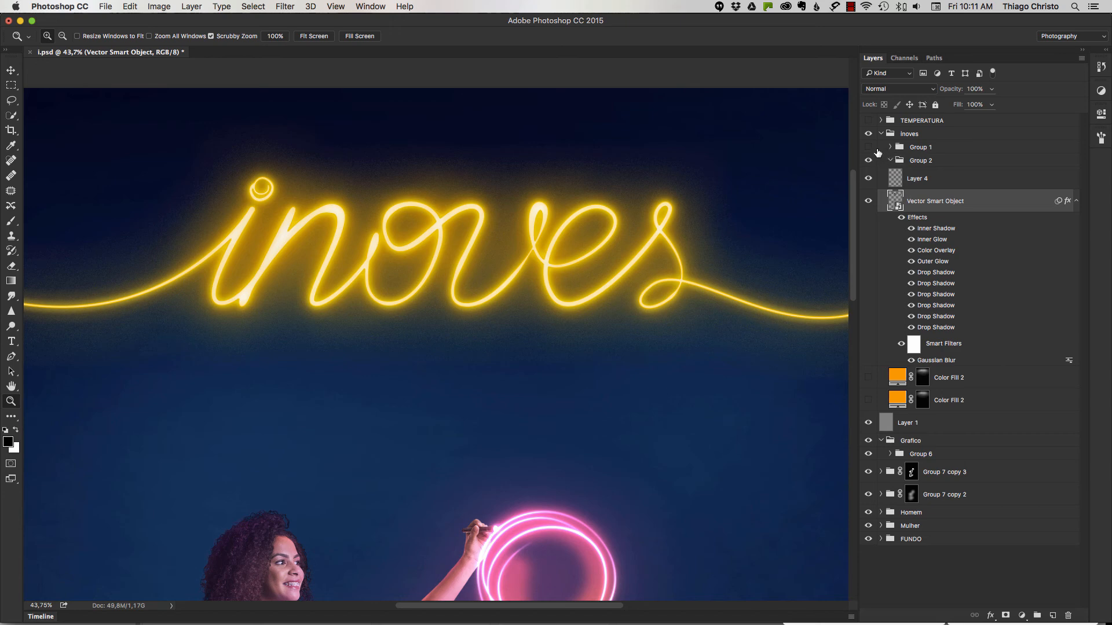
# Step: Show Group 1 above the lettering, compare its effect up close, and select it to check its blend mode
pyautogui.click(869, 147)
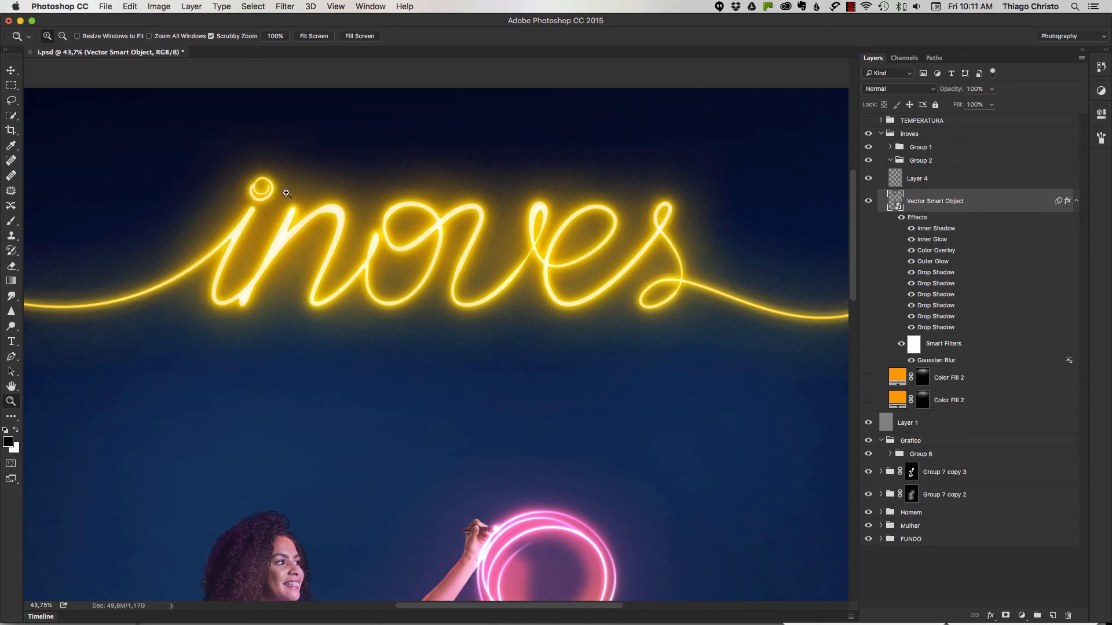
pyautogui.moveTo(286, 193); pyautogui.dragTo(354, 179)
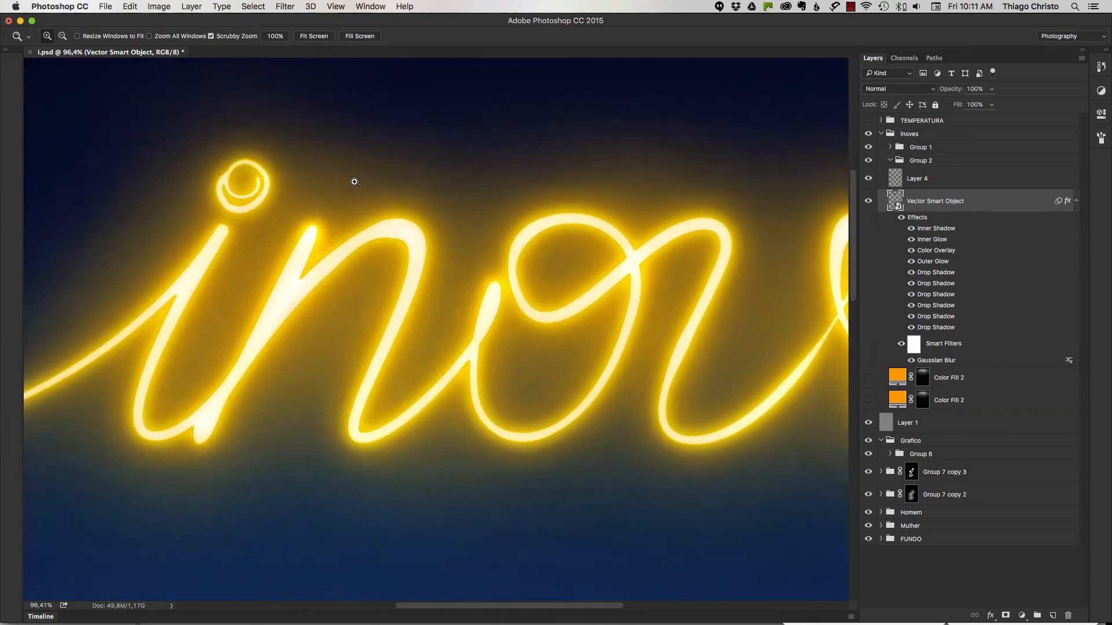
pyautogui.click(868, 149)
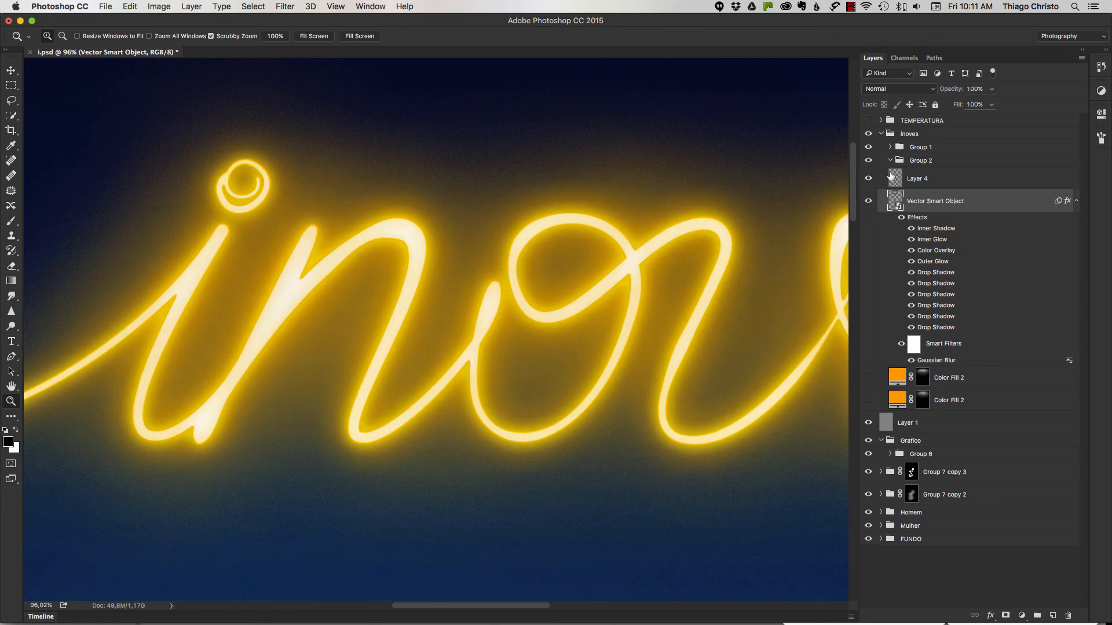
pyautogui.click(918, 148)
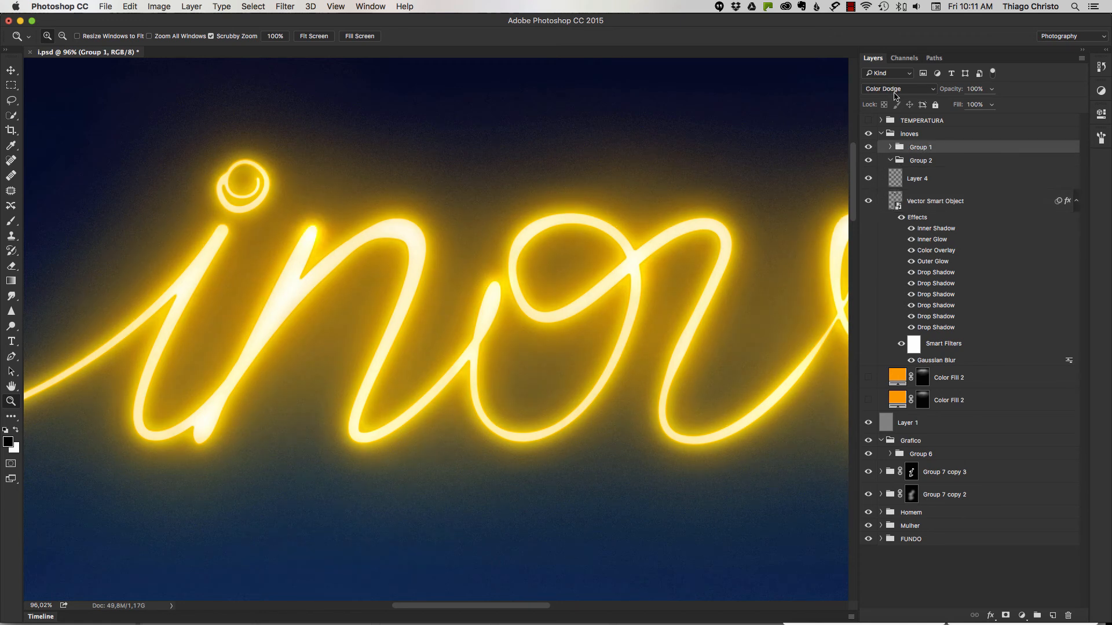
# Step: Hide Vector Smart Object, Layer 4 and Group 2, and show both orange Color Fill 2 layers
pyautogui.click(892, 161)
pyautogui.click(1076, 202)
pyautogui.moveTo(868, 201); pyautogui.dragTo(867, 162)
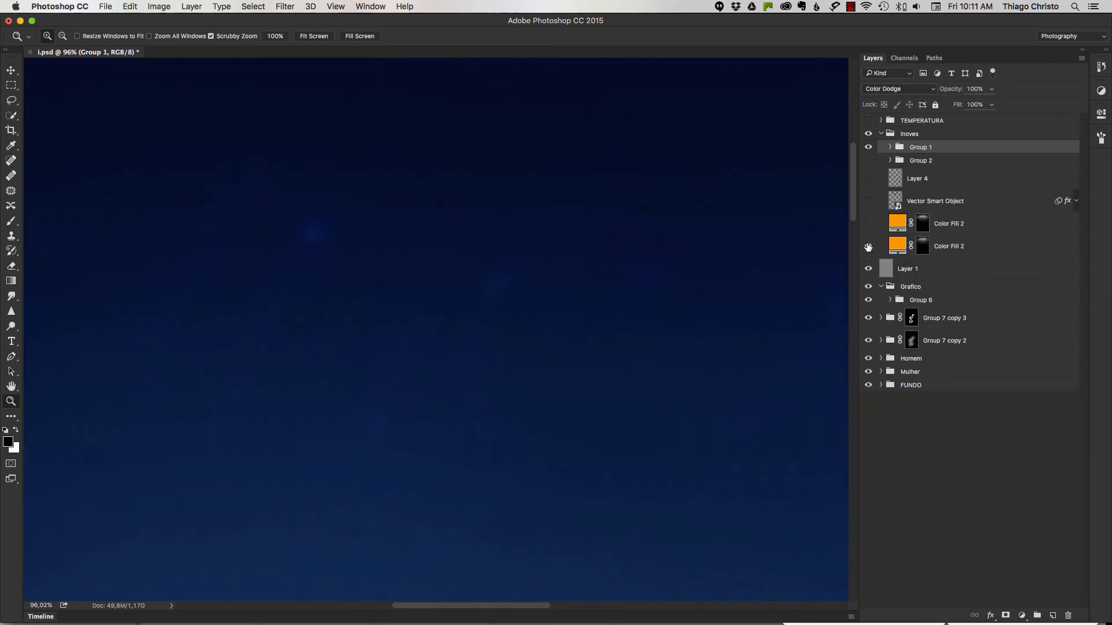
pyautogui.moveTo(868, 247); pyautogui.dragTo(870, 224)
# Step: Compare the orange glow with and without Group 1, and inspect Layer 3 and Layer 2 copy inside it
pyautogui.click(868, 147)
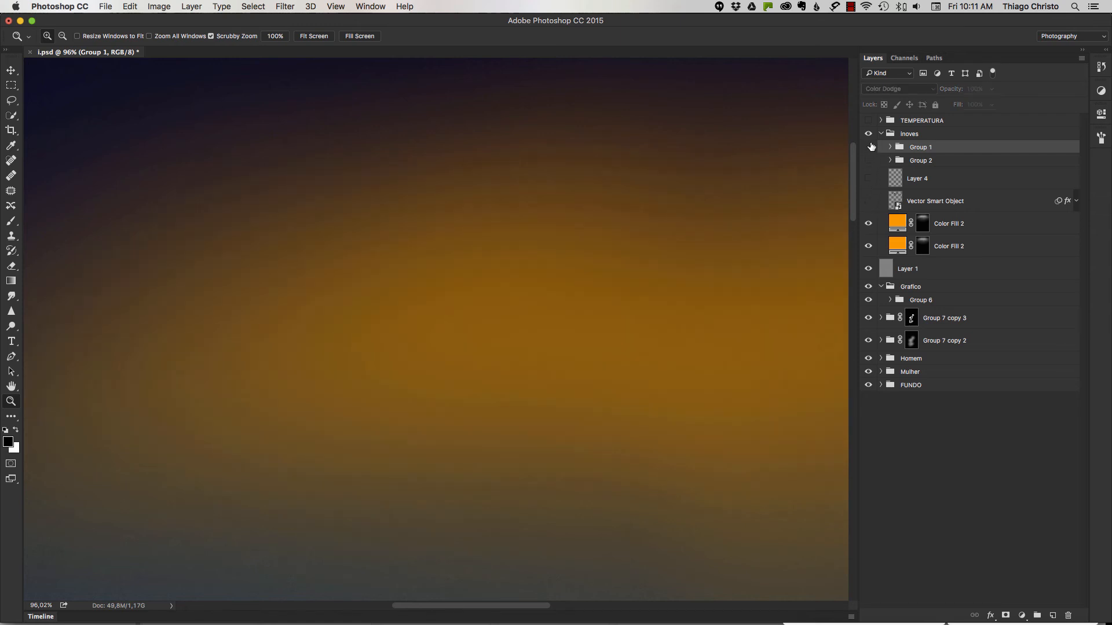
pyautogui.click(868, 147)
pyautogui.click(889, 147)
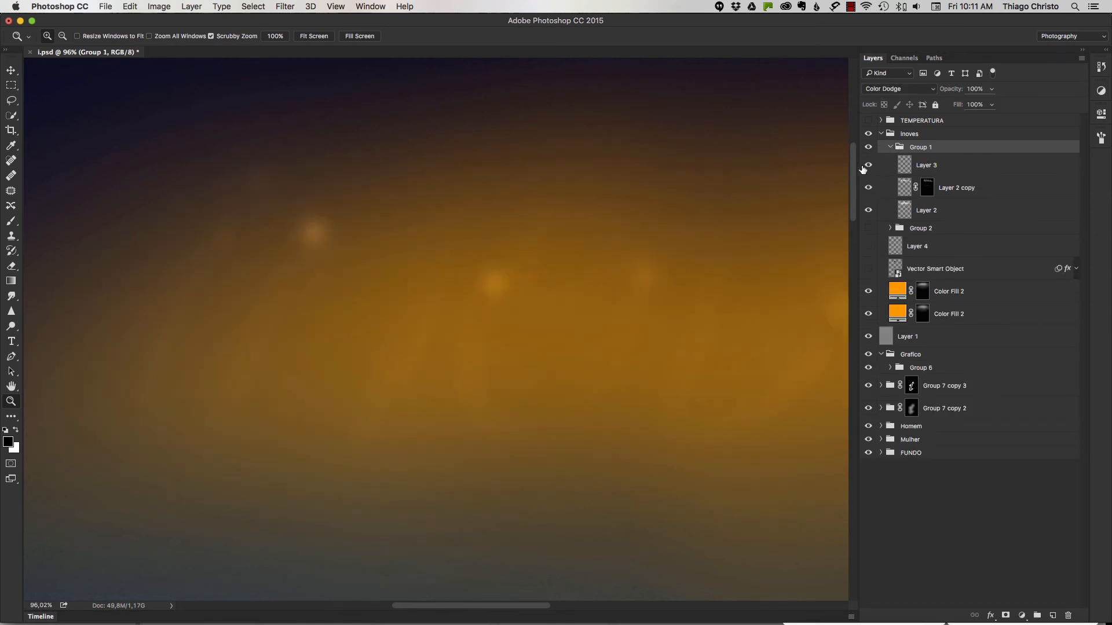
pyautogui.click(868, 188)
pyautogui.click(868, 165)
pyautogui.click(889, 147)
# Step: Show Group 2, Layer 4 and Vector Smart Object again, with the whole inoves lettering in view
pyautogui.click(868, 160)
pyautogui.moveTo(867, 175); pyautogui.dragTo(868, 201)
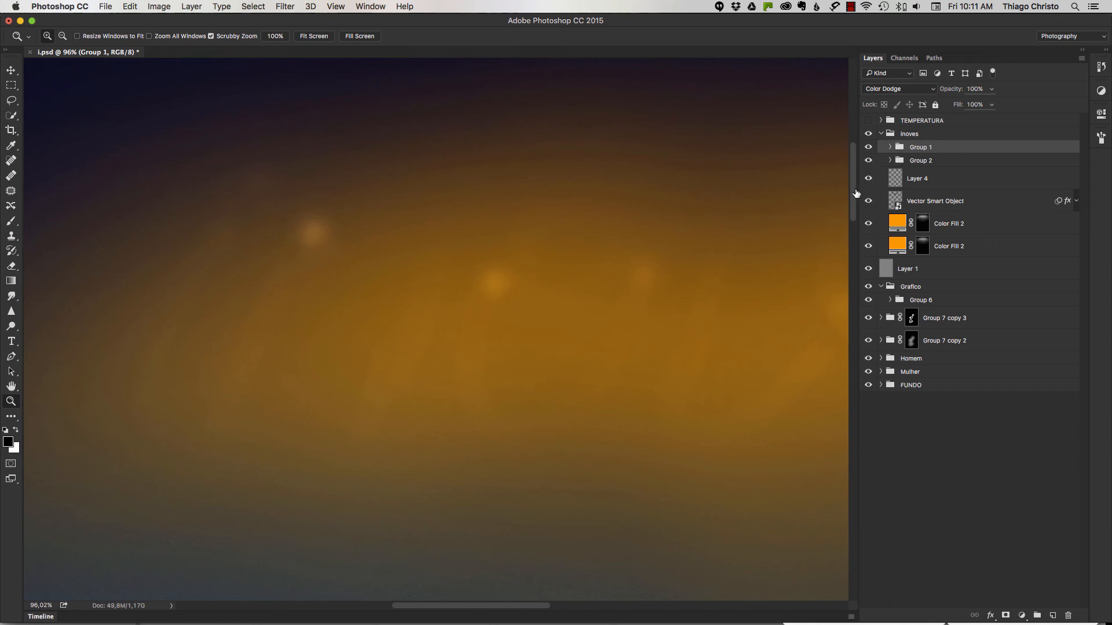
pyautogui.press('super+minus')
pyautogui.press('super+minus')
pyautogui.press('super+minus')
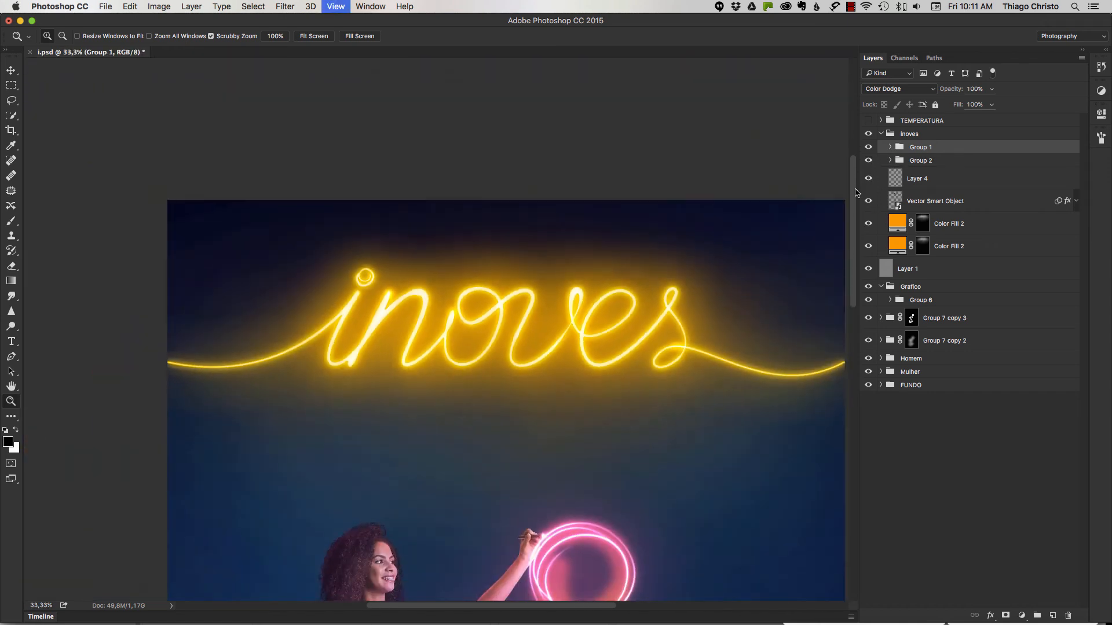
pyautogui.press('super+minus')
# Step: Hide everything inside the Inoves group, then show Vector Smart Object, both Color Fill 2 layers and the remaining layers and groups again
pyautogui.moveTo(868, 147); pyautogui.dragTo(868, 246)
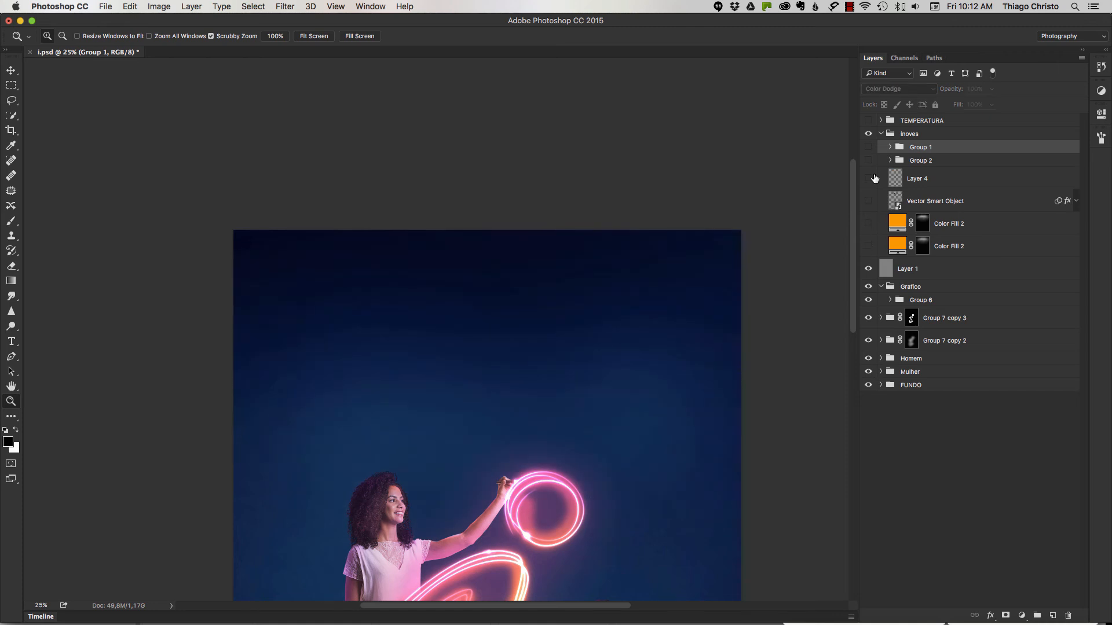
pyautogui.click(868, 148)
pyautogui.click(869, 203)
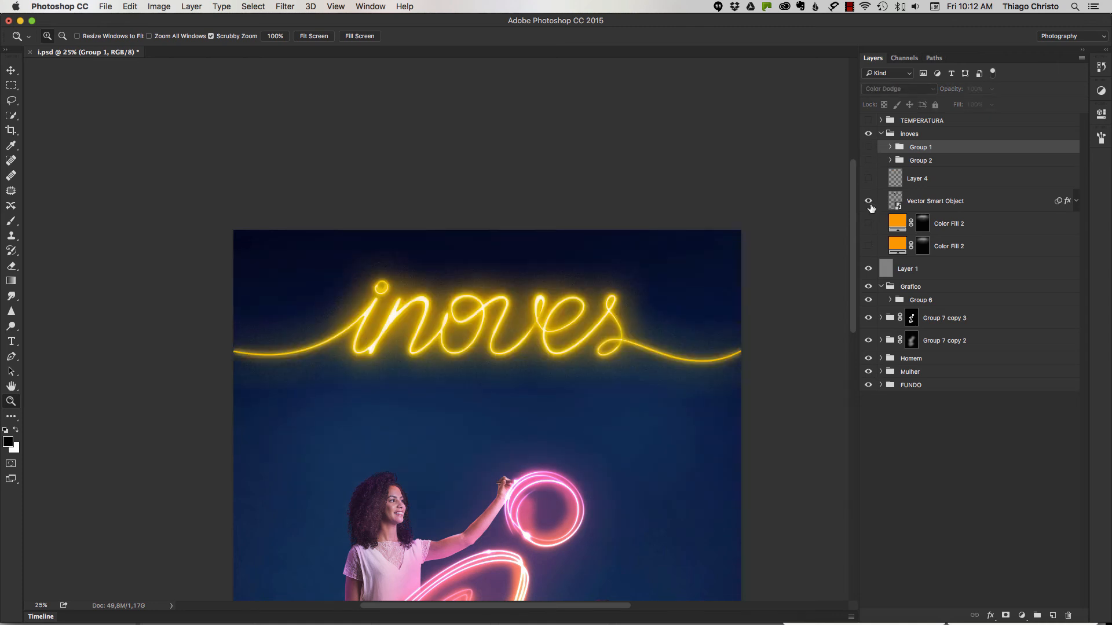
pyautogui.moveTo(869, 226); pyautogui.dragTo(869, 248)
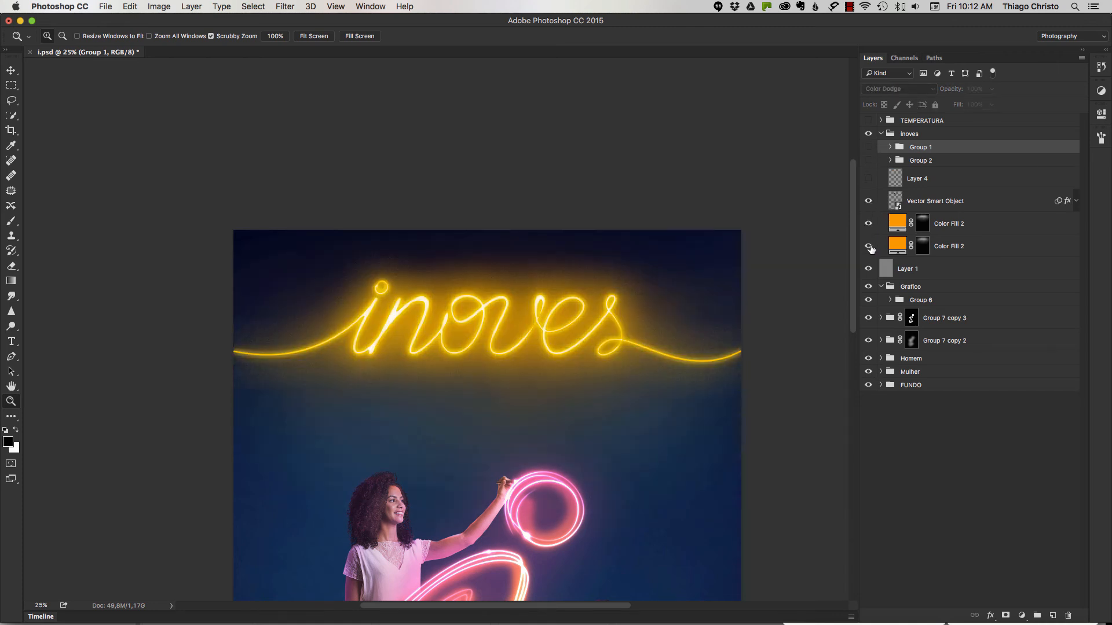
pyautogui.moveTo(872, 180); pyautogui.dragTo(868, 148)
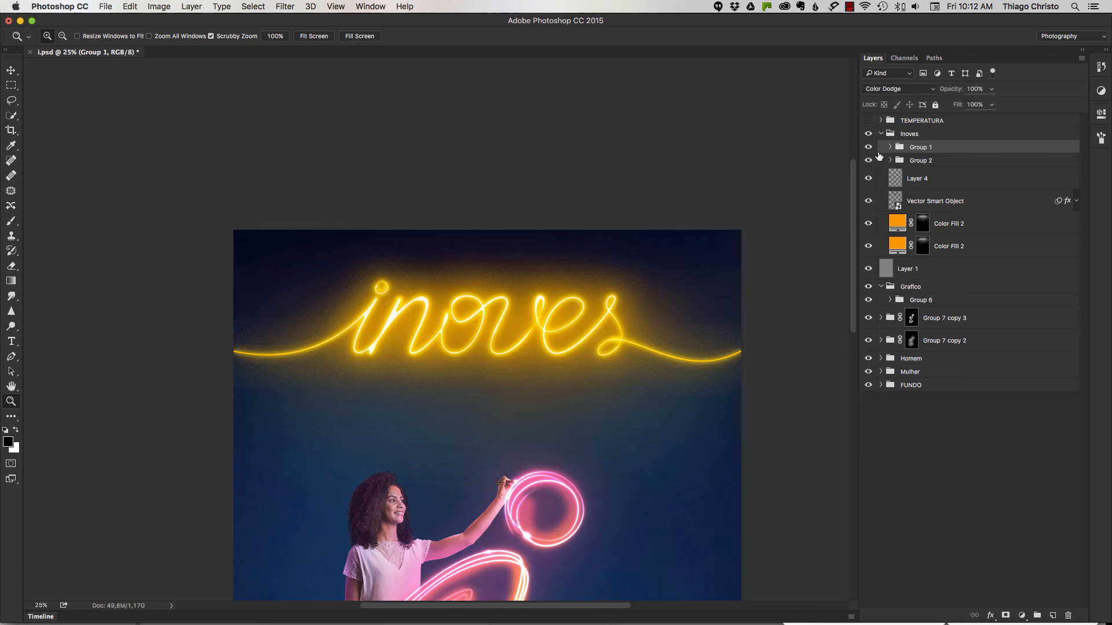
# Step: Collapse the Inoves group, then turn on and expand the TEMPERATURA group with the whole poster in view
pyautogui.click(881, 134)
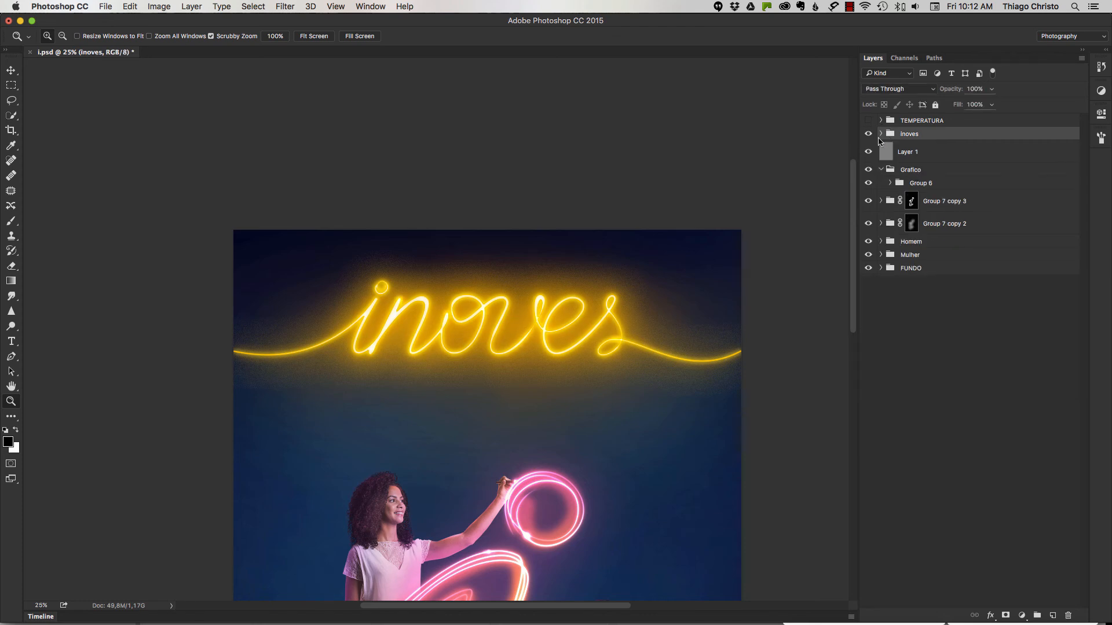
pyautogui.press('super+0')
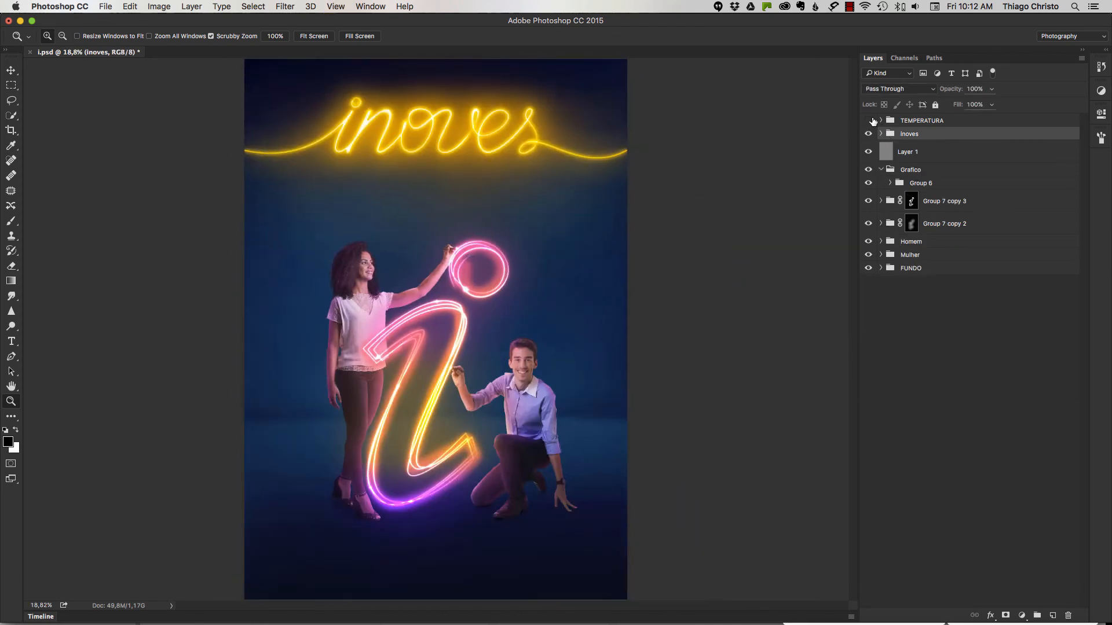
pyautogui.click(868, 120)
pyautogui.click(881, 120)
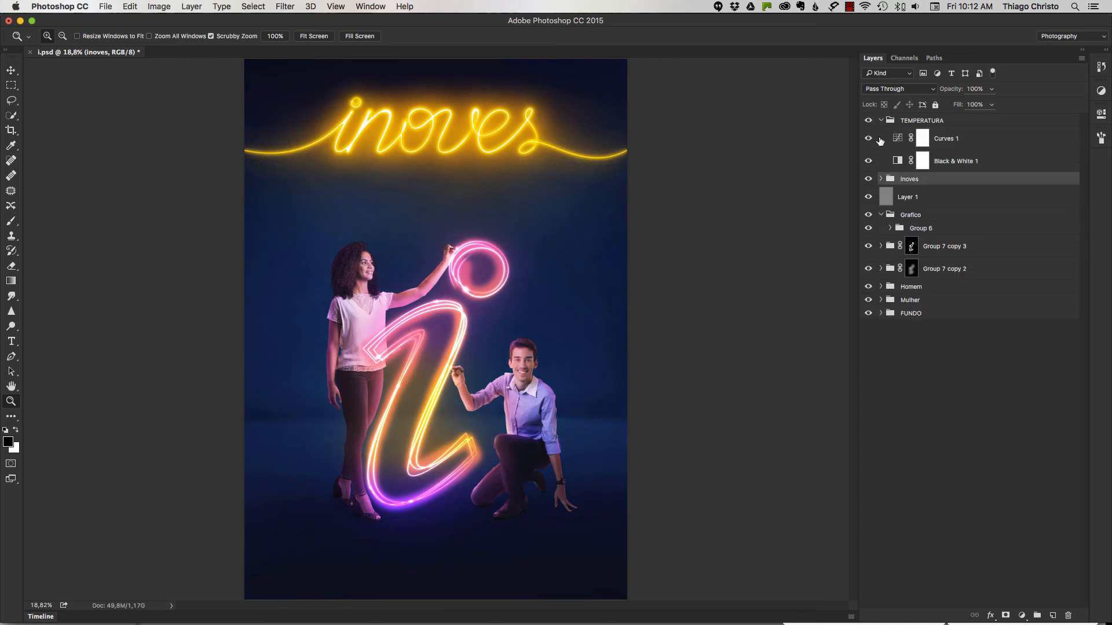
# Step: Hide Curves 1 temporarily and select Black & White 1 to check its blend mode and opacity
pyautogui.click(868, 138)
pyautogui.click(896, 160)
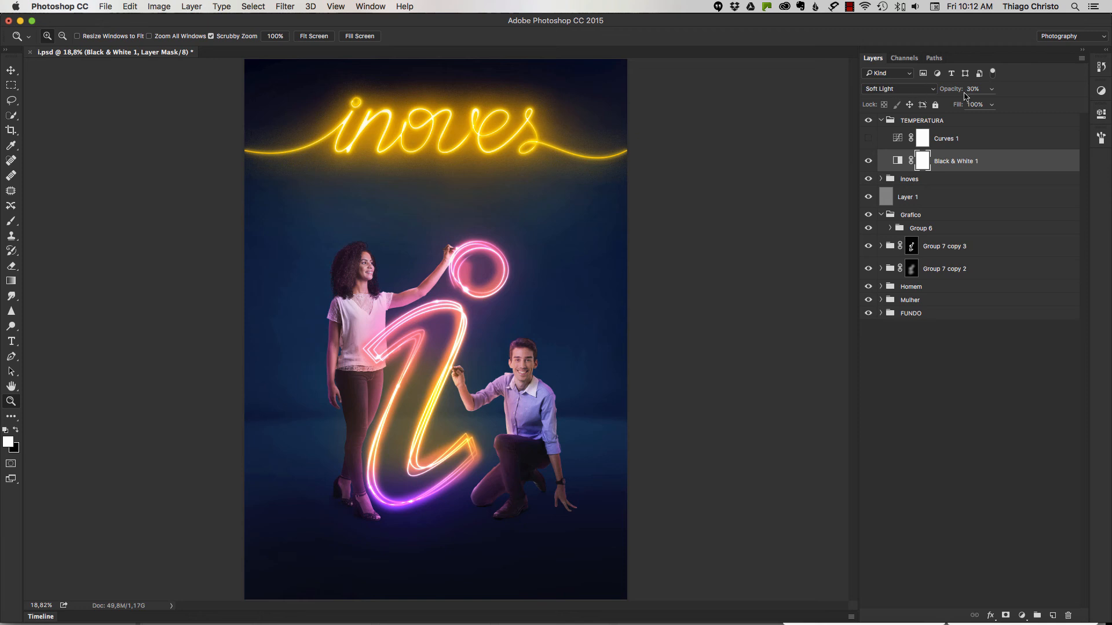
pyautogui.click(868, 138)
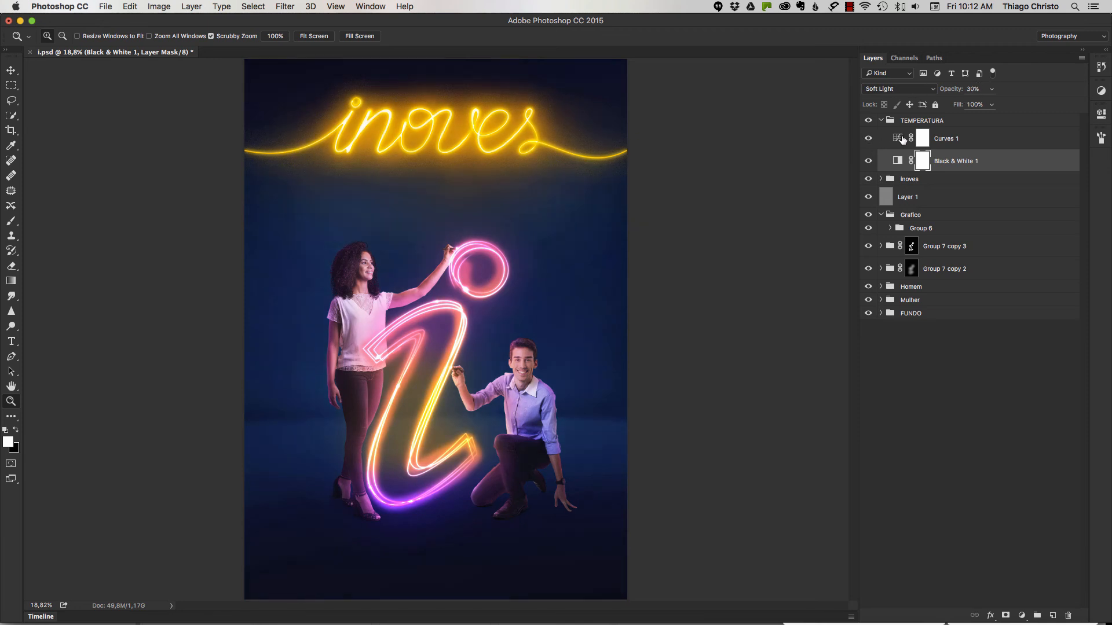
# Step: Open the Curves 1 properties, switch to the Green channel and try raising its highlight point to an output of 255
pyautogui.click(910, 138)
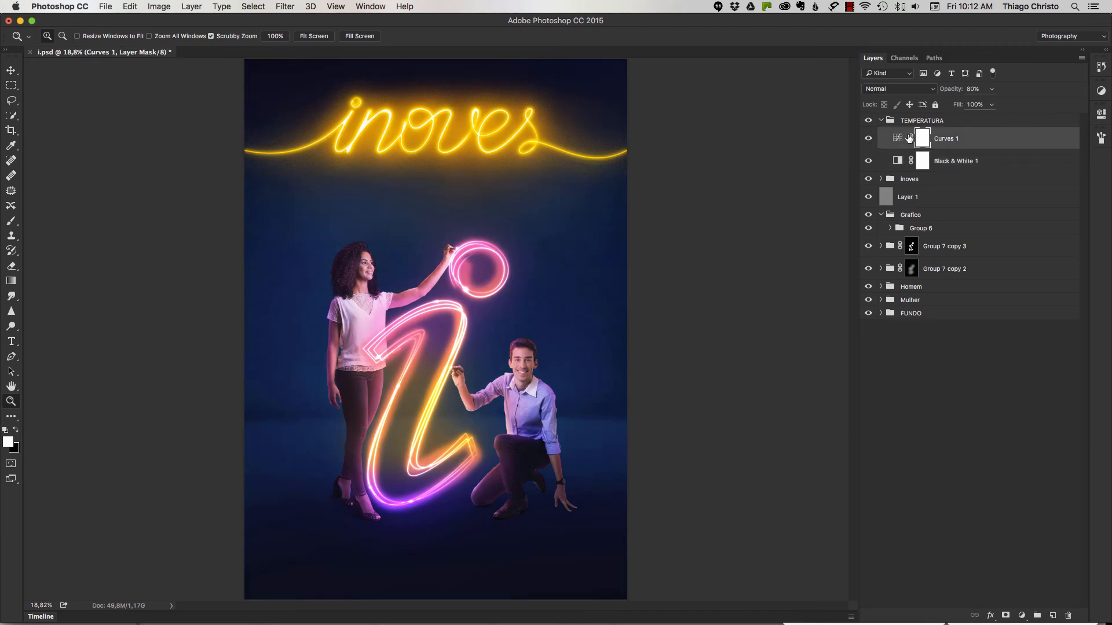
pyautogui.click(1106, 51)
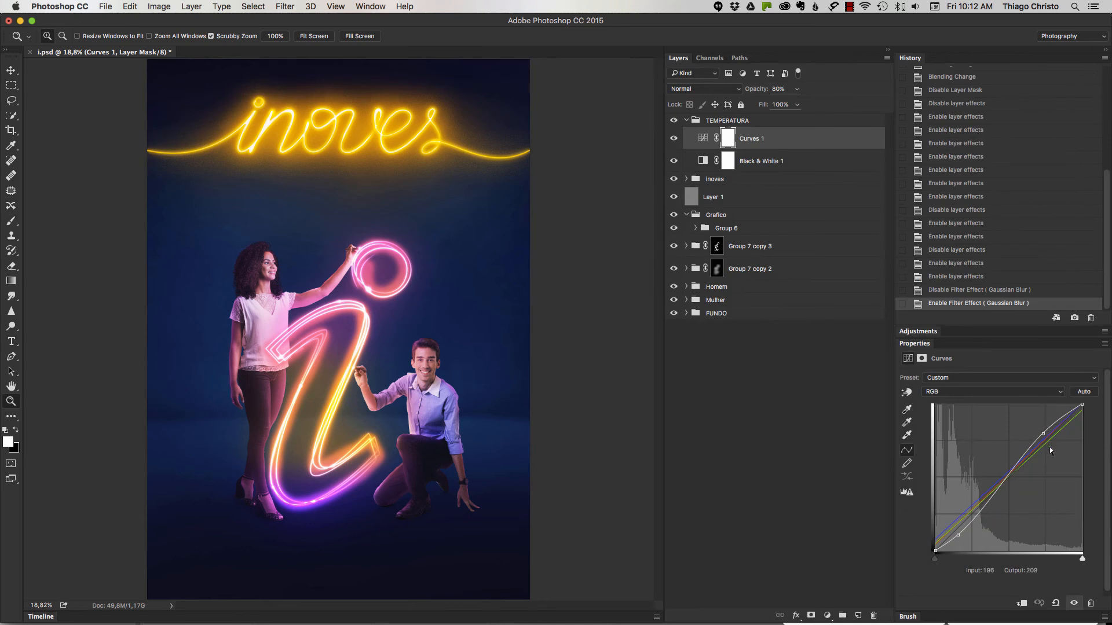
pyautogui.click(987, 392)
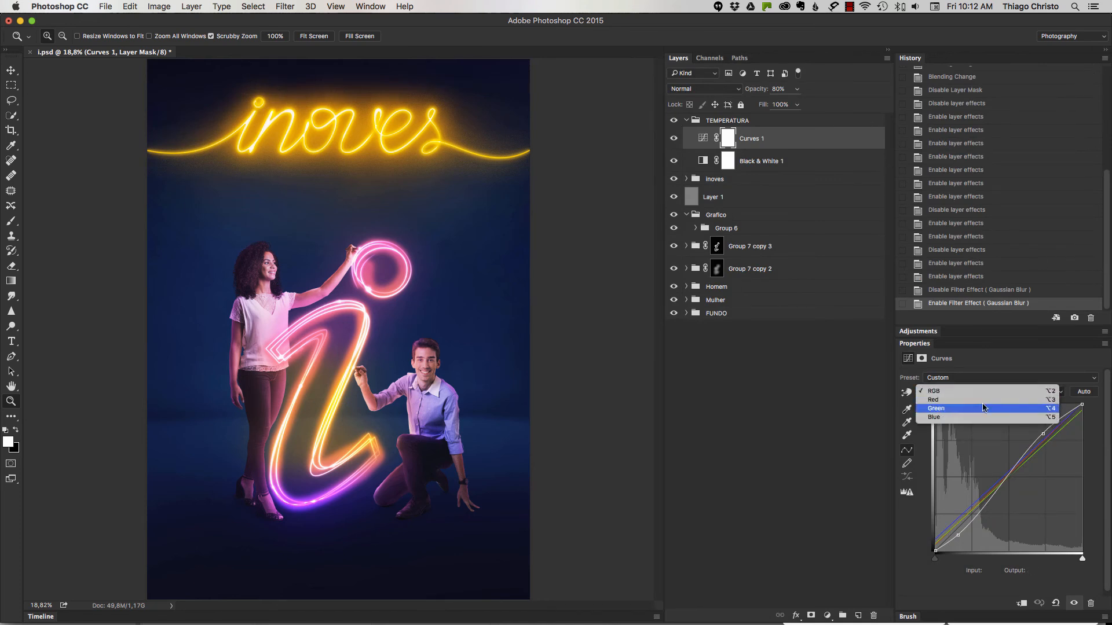
pyautogui.click(986, 409)
pyautogui.click(982, 396)
pyautogui.click(1080, 410)
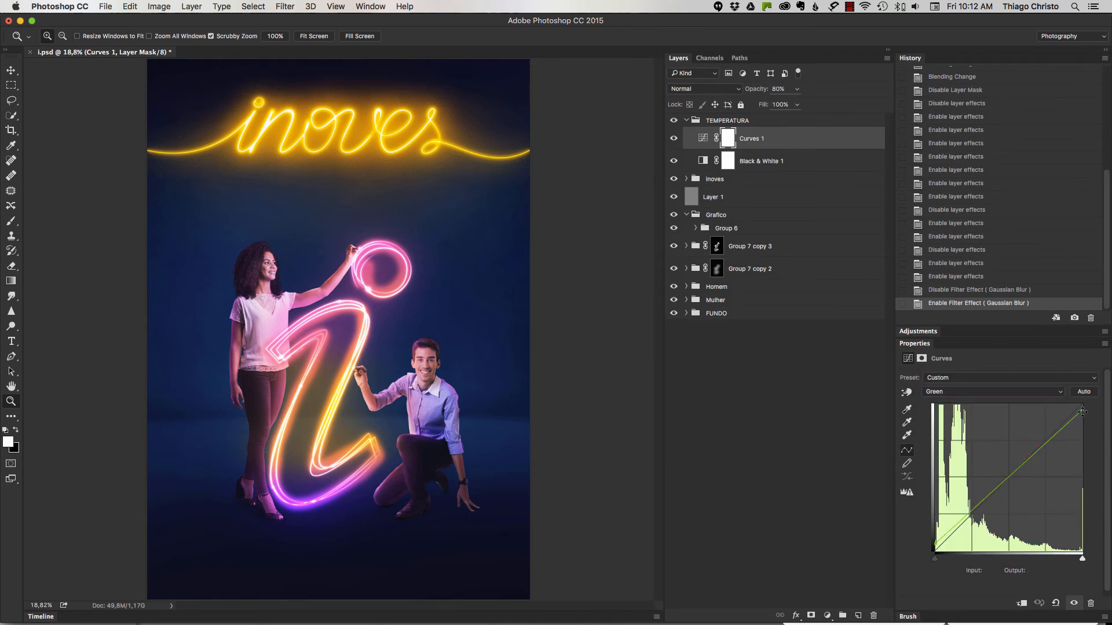
pyautogui.moveTo(1081, 410); pyautogui.dragTo(1086, 397)
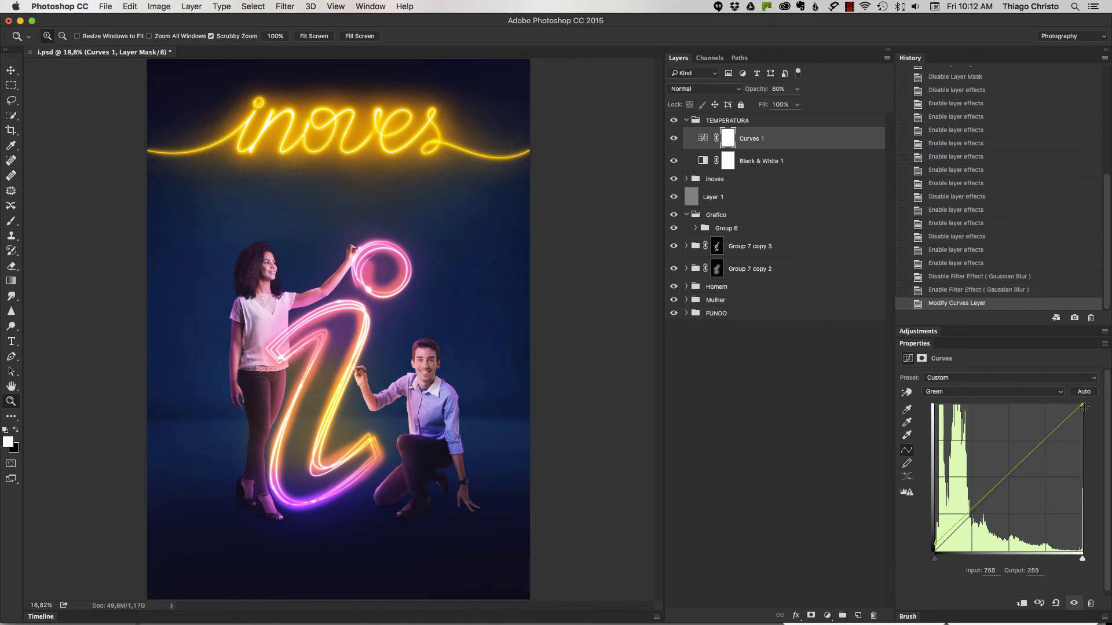
# Step: Go through the Red and Blue channels of Curves 1 and check the shadow point of each curve
pyautogui.click(1014, 395)
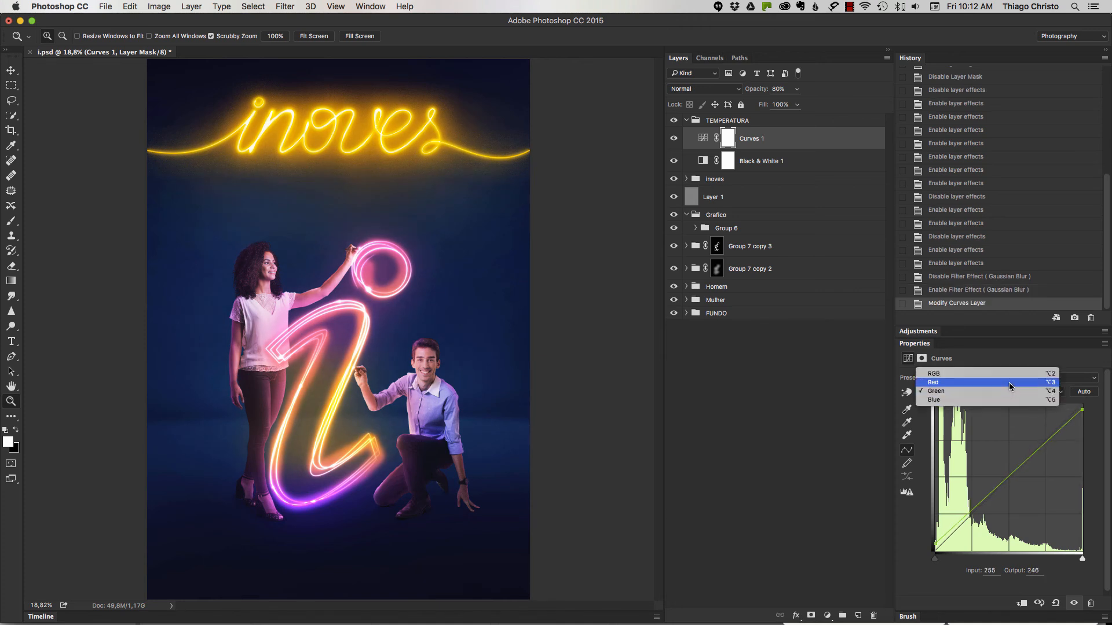
pyautogui.click(1014, 380)
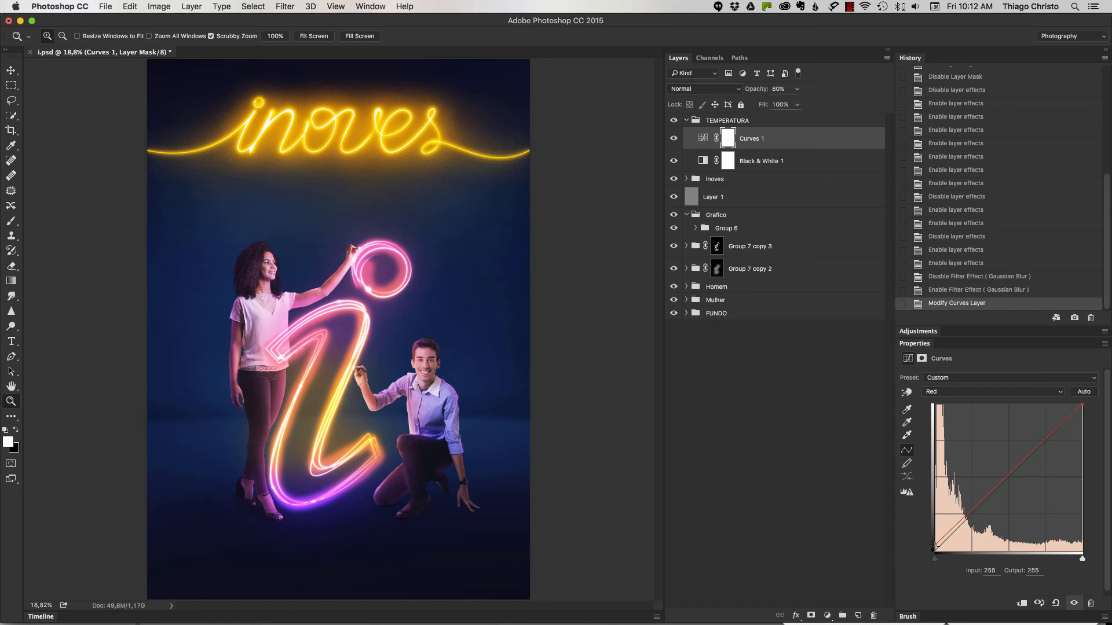
pyautogui.moveTo(934, 547)
pyautogui.mouseDown()
pyautogui.moveTo(941, 521)
pyautogui.moveTo(929, 558)
pyautogui.moveTo(926, 543)
pyautogui.mouseUp()
pyautogui.click(966, 396)
pyautogui.click(976, 408)
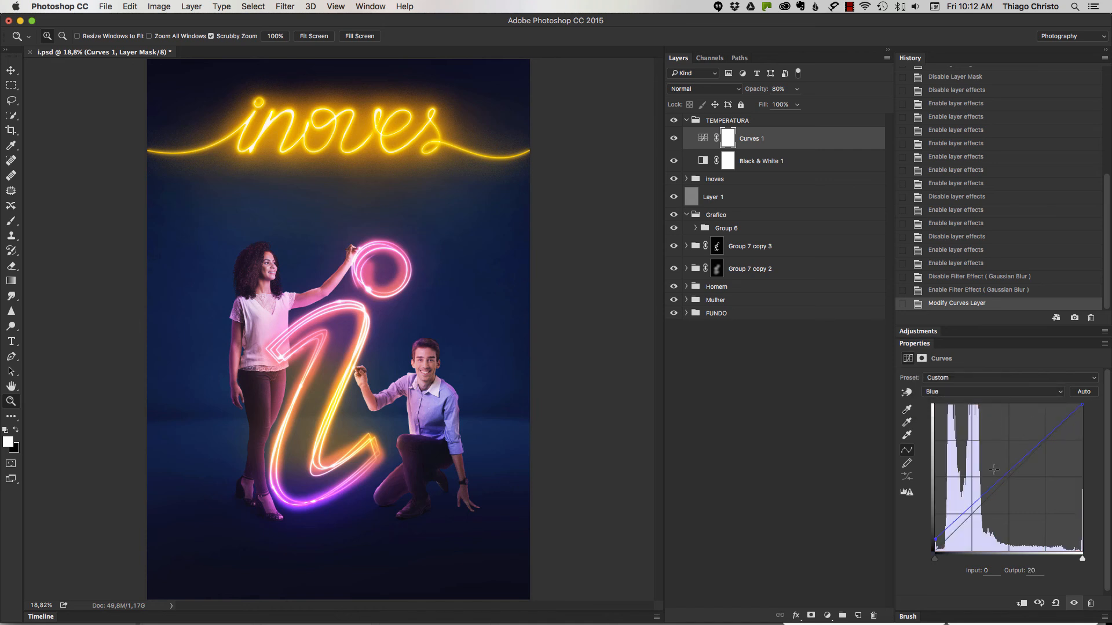
pyautogui.moveTo(938, 539)
pyautogui.mouseDown()
pyautogui.moveTo(930, 553)
pyautogui.moveTo(928, 538)
pyautogui.mouseUp()
# Step: Hide and show Curves 1 again to compare its colour effect, then collapse its properties
pyautogui.click(674, 138)
pyautogui.click(673, 138)
pyautogui.click(914, 345)
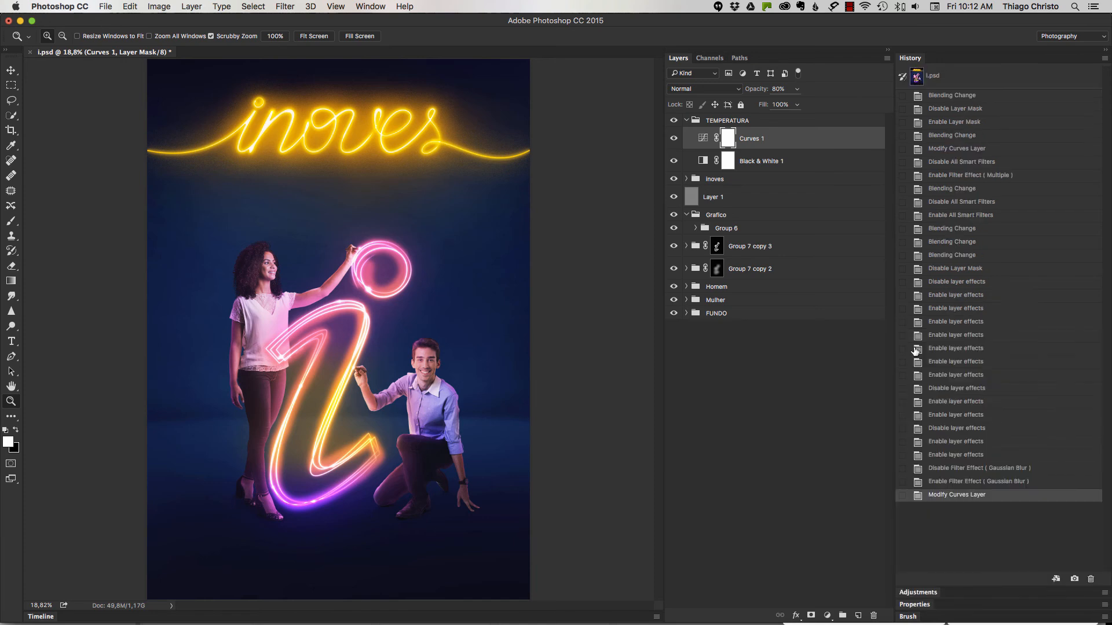
# Step: Switch to Adobe Bridge and open the Seger 2016 folder
pyautogui.press('super+Tab')
pyautogui.click(401, 311)
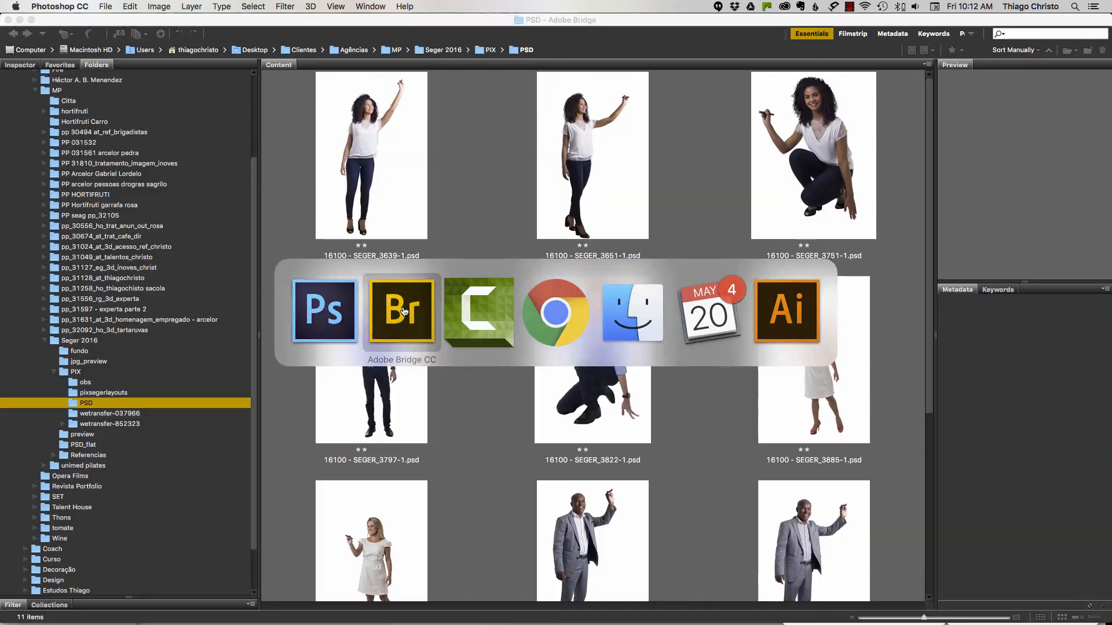
pyautogui.click(78, 342)
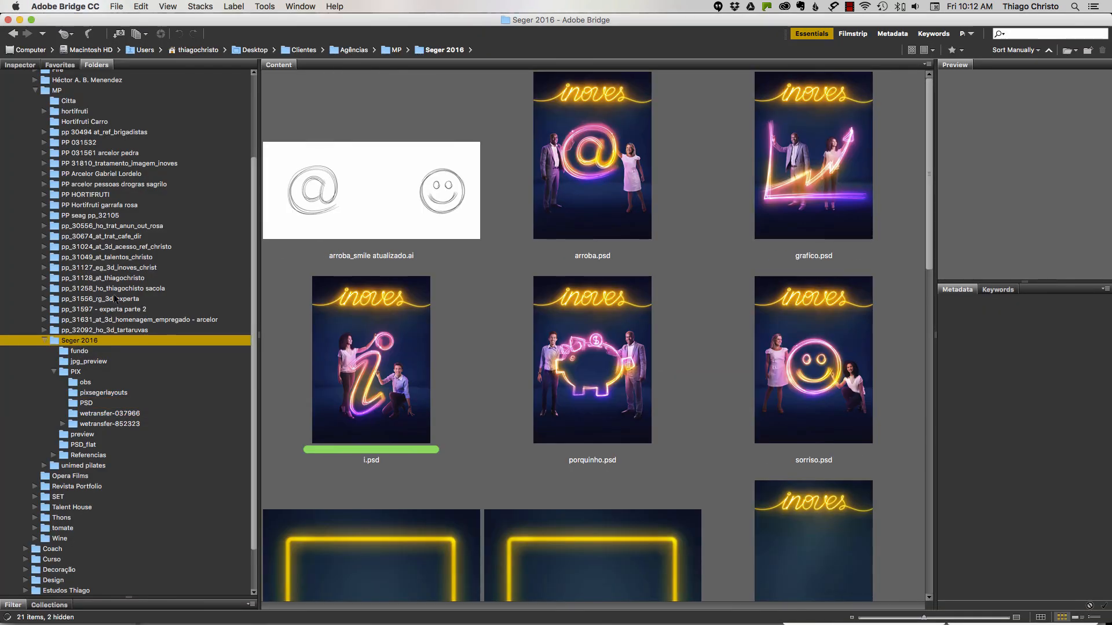
# Step: View the finished posters full screen one after another, from arroba.psd through grafico, i, porquinho and sorriso, then leave the preview
pyautogui.click(602, 160)
pyautogui.press('space')
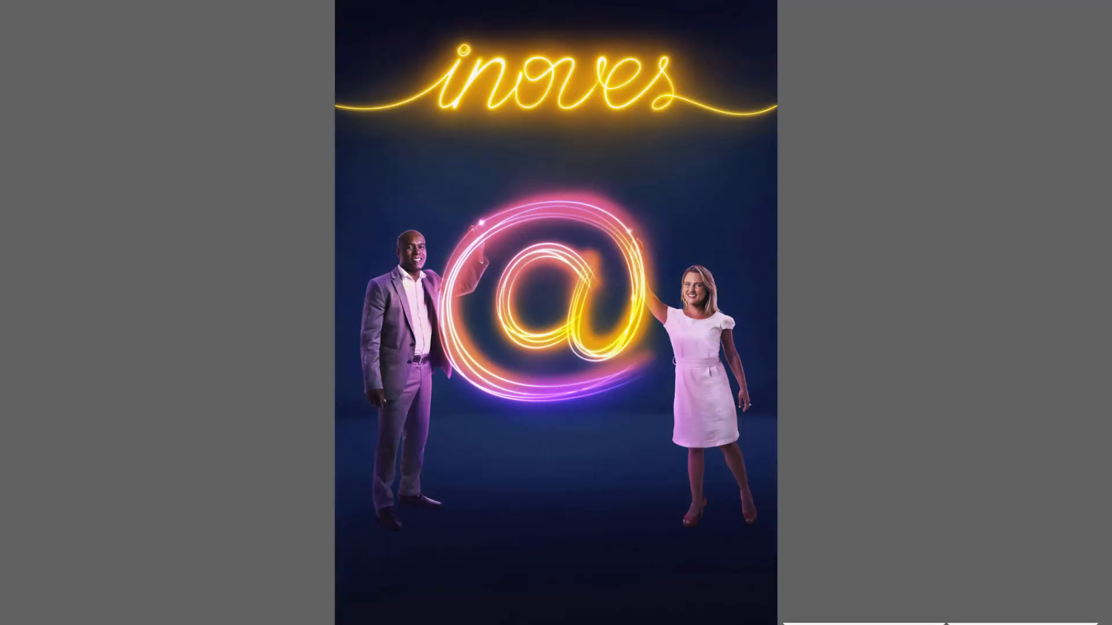
pyautogui.press('Right')
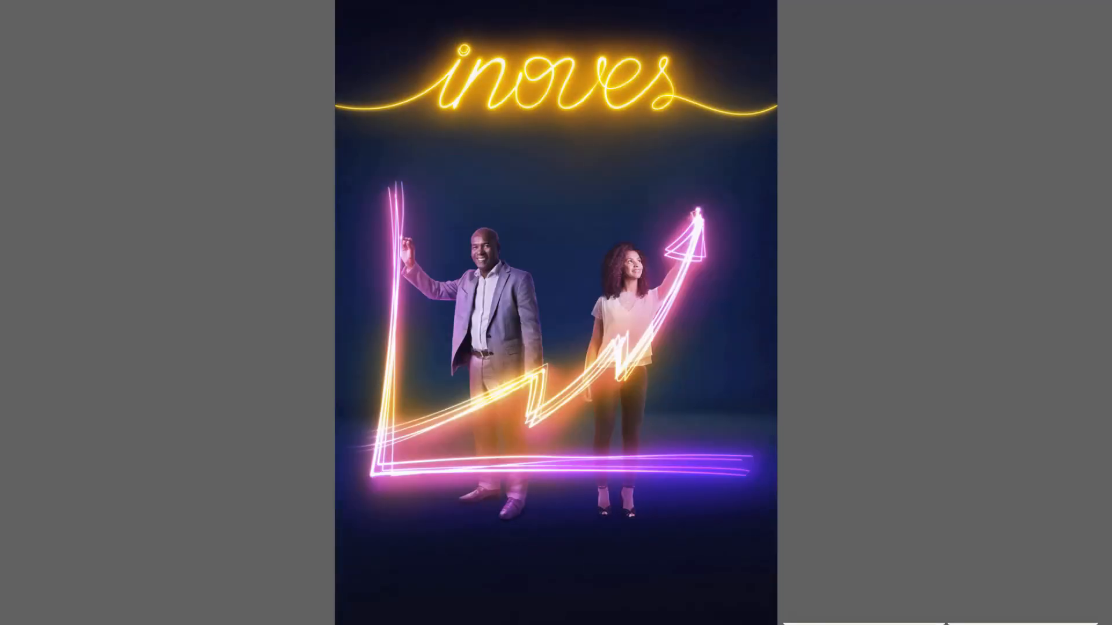
pyautogui.press('Right')
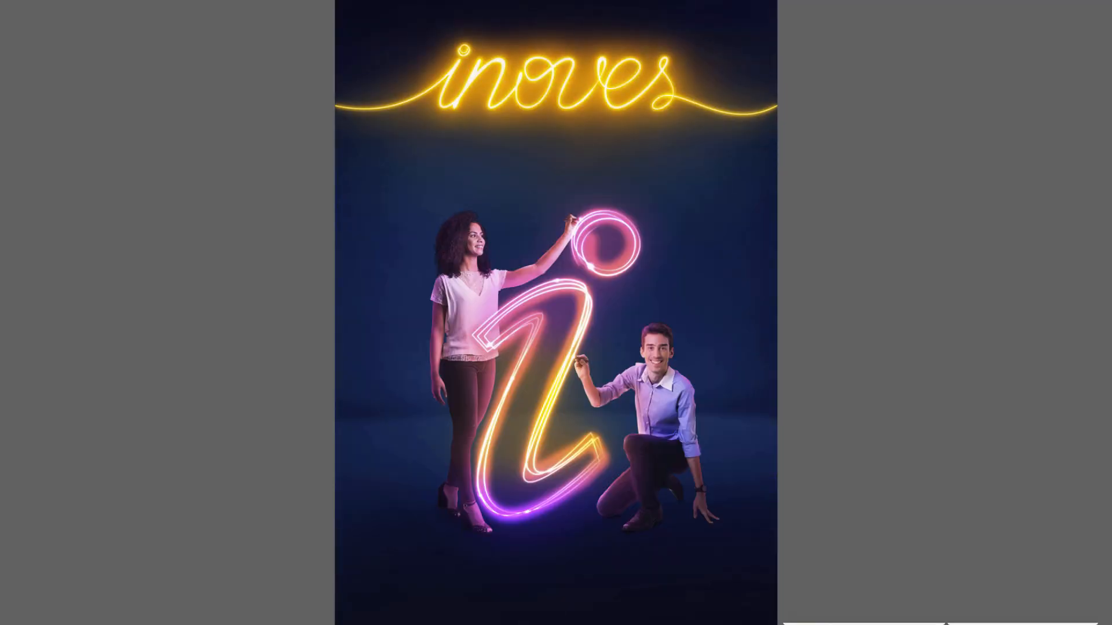
pyautogui.press('Right')
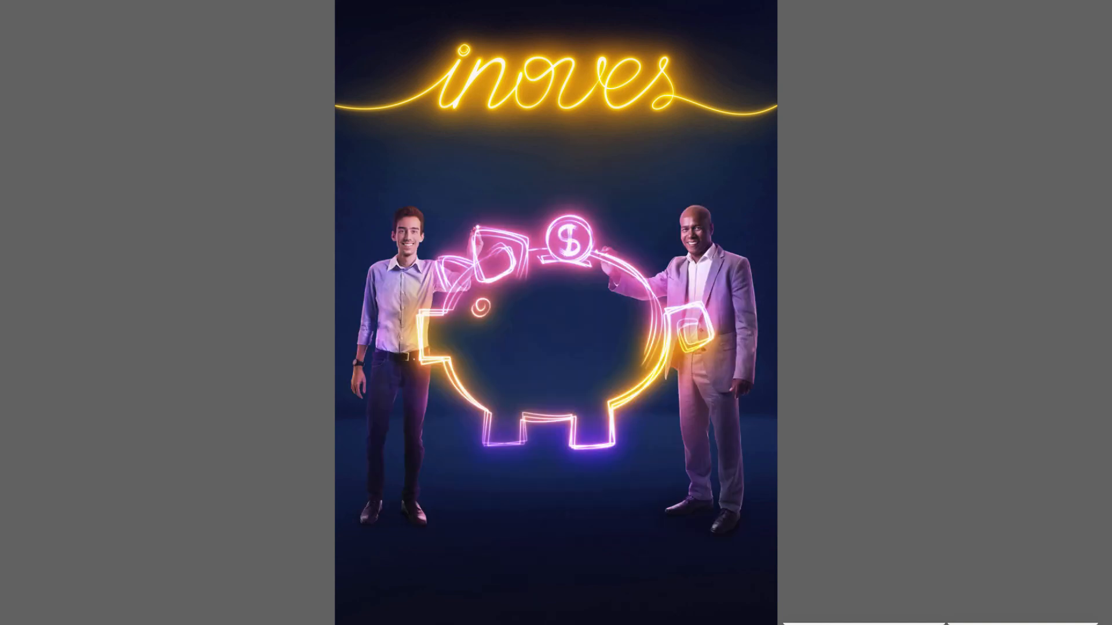
pyautogui.press('Right')
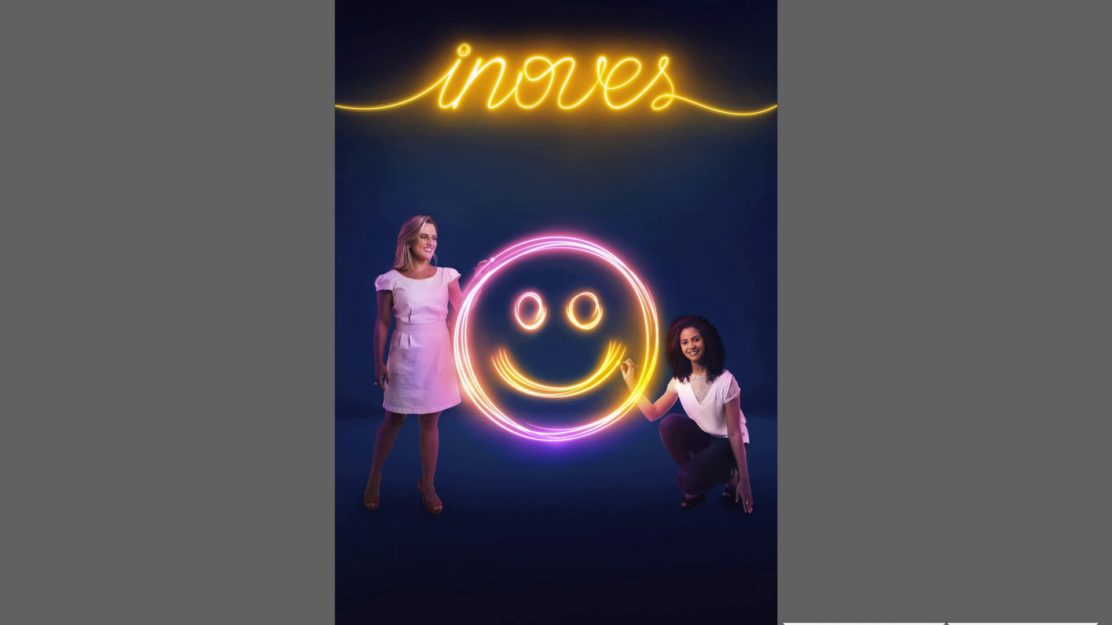
pyautogui.press('Right')
pyautogui.press('Escape')
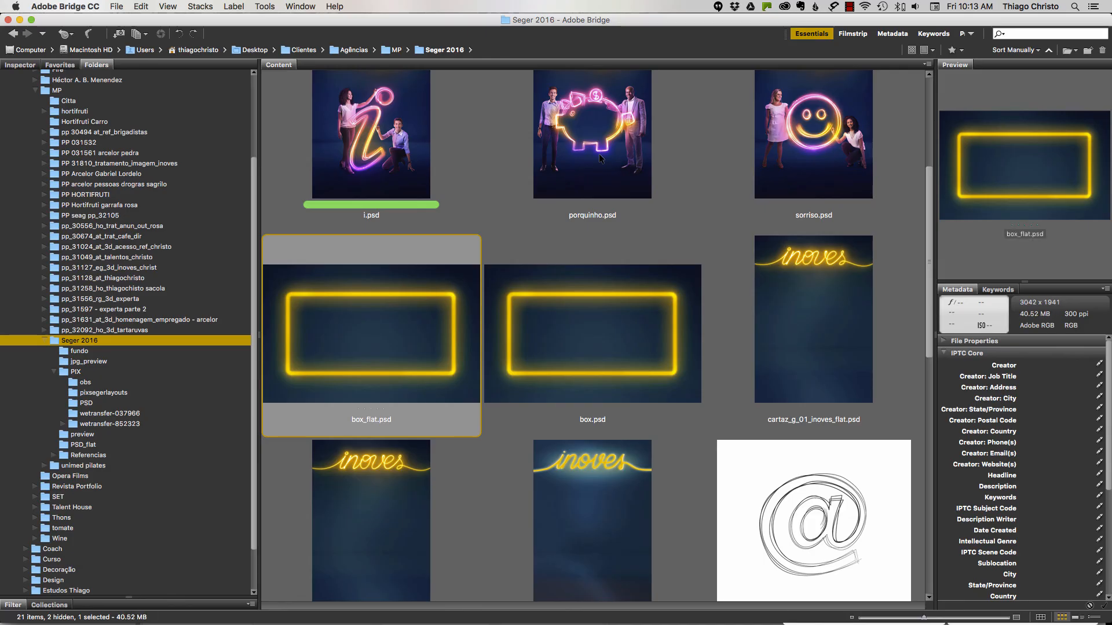
# Step: Look into the obs folder inside PIX, then open the jpg_preview folder with the poster previews
pyautogui.click(81, 381)
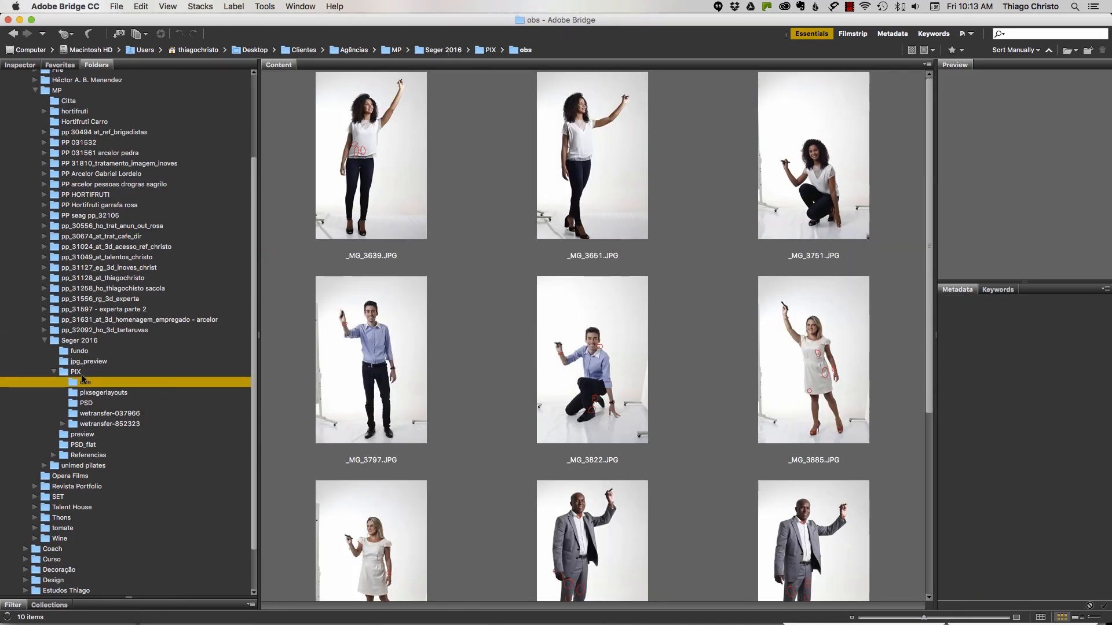
pyautogui.click(79, 362)
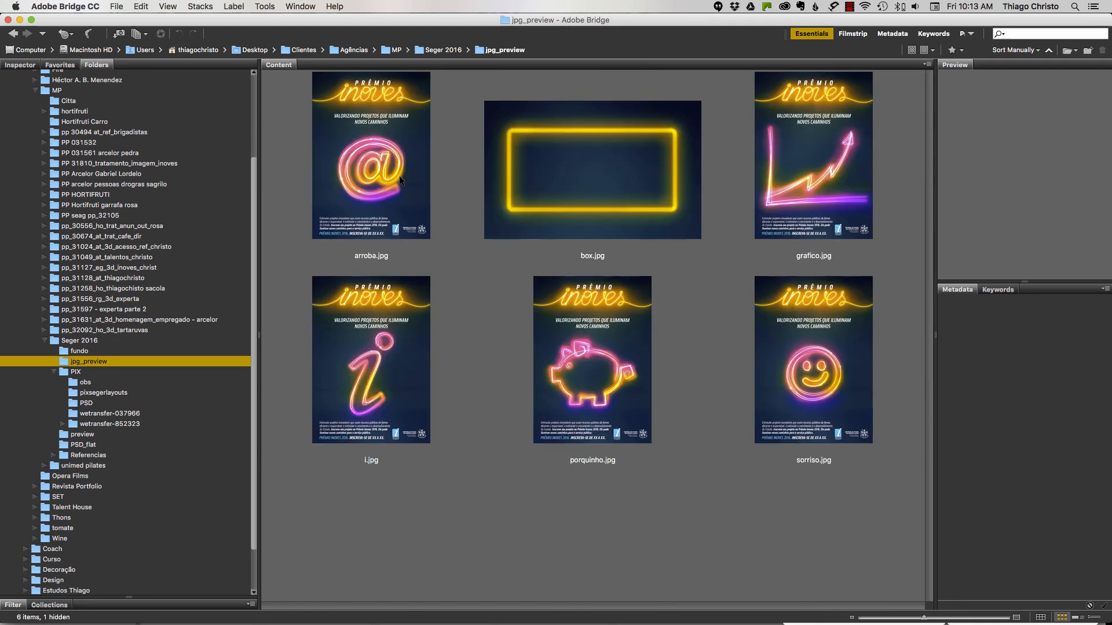